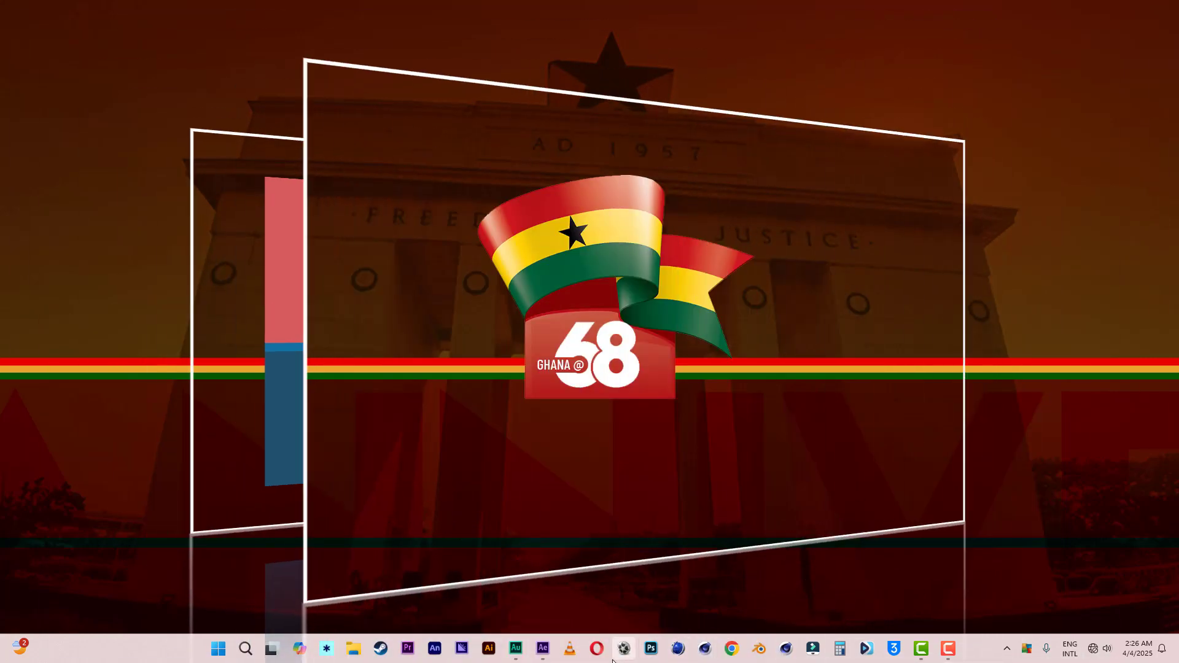
# Step: Switch to After Effects and create a 1920 × 1080, 30-second composition named main
pyautogui.click(543, 648)
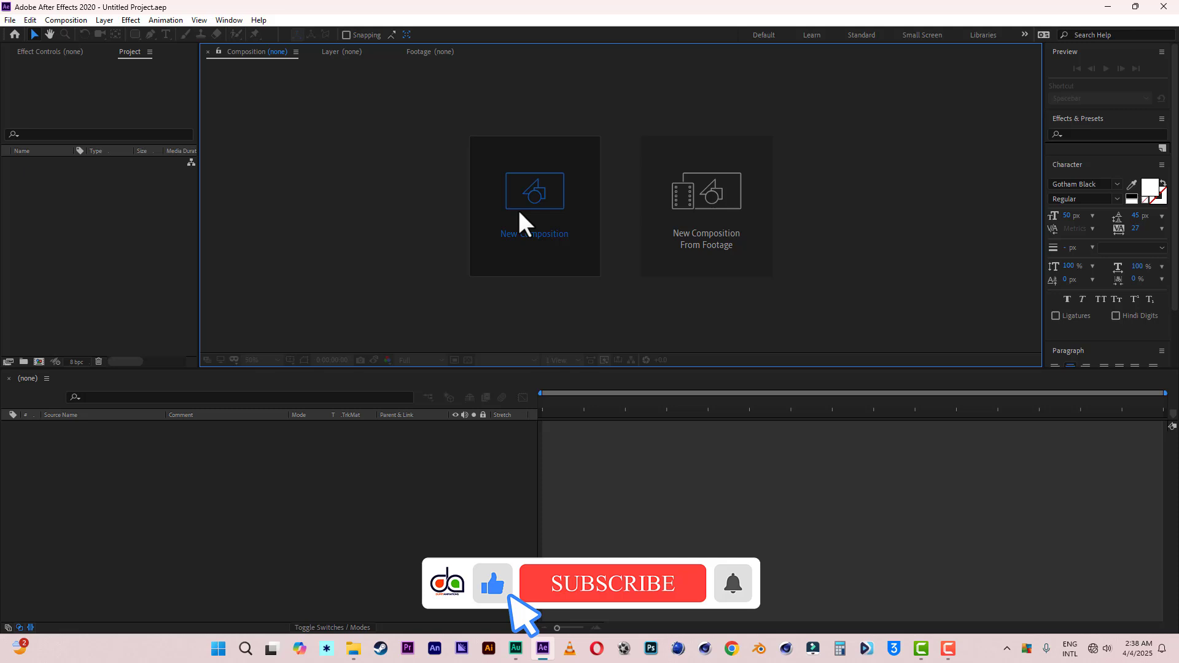
pyautogui.click(520, 213)
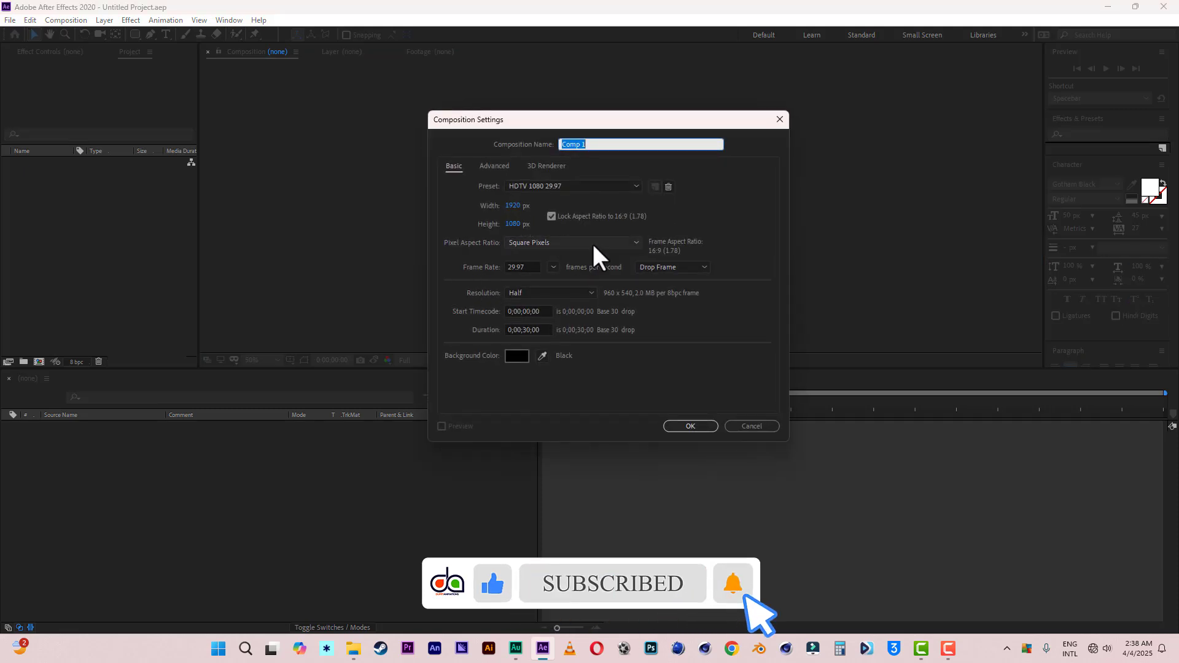
pyautogui.write('main')
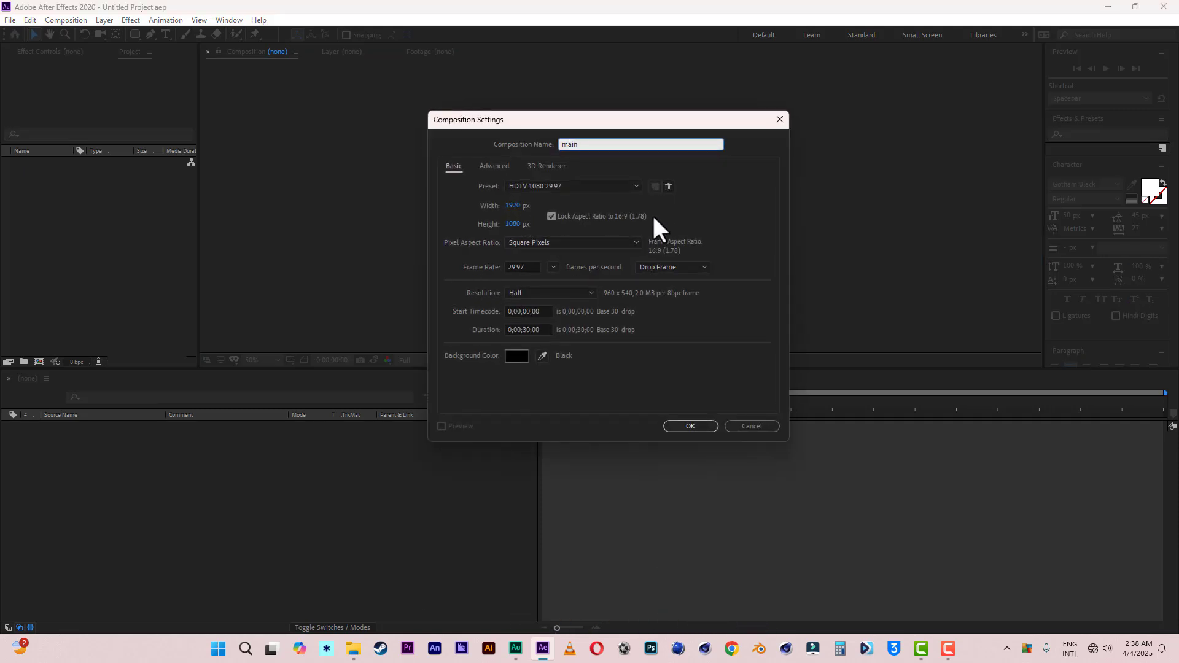
pyautogui.click(693, 426)
# Step: Create a second 1920 × 1080, 30-second composition named image
pyautogui.click(39, 362)
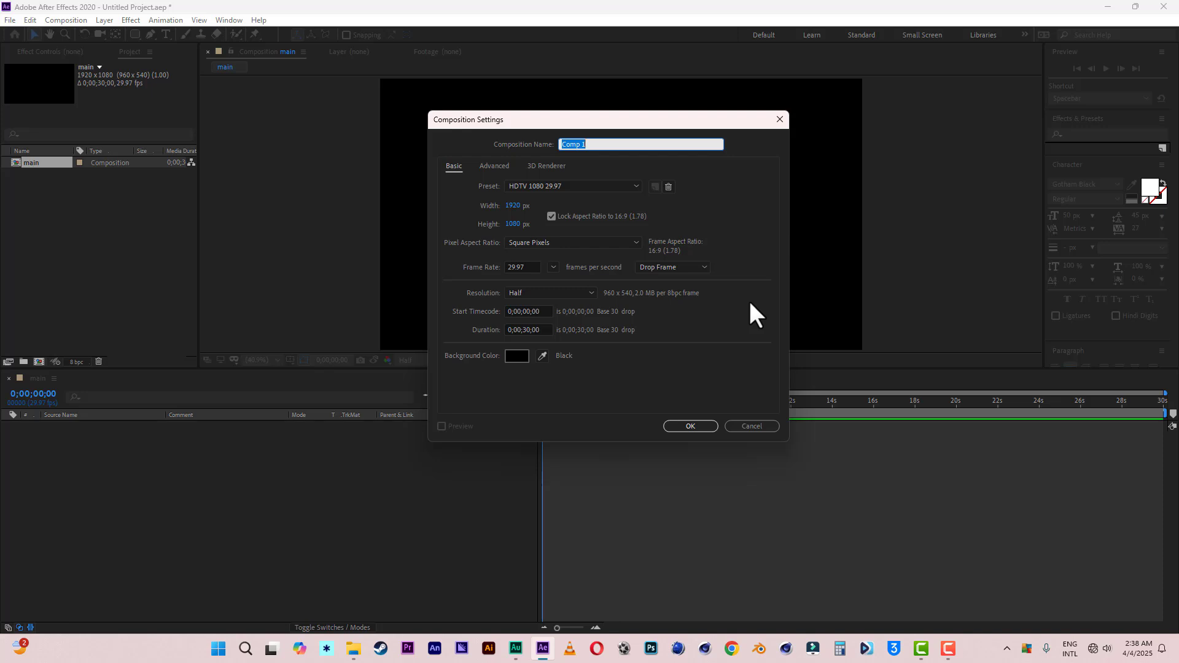
pyautogui.write('c')
pyautogui.write('image')
pyautogui.click(689, 427)
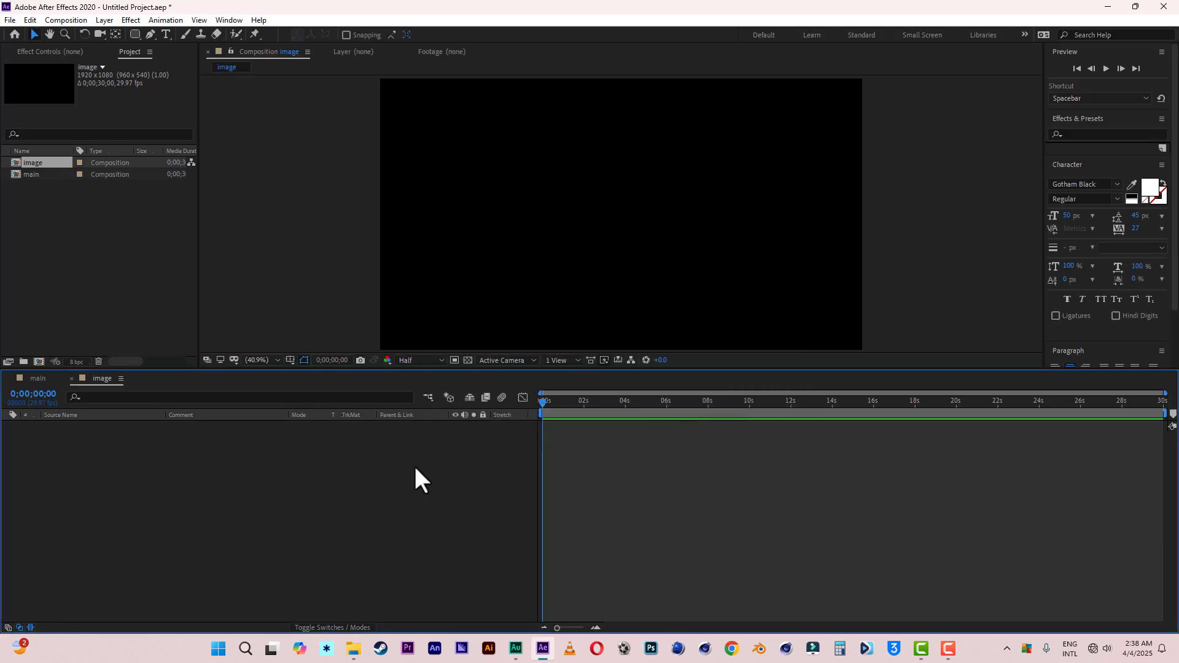
# Step: Import the wedding MP4 from the file folder, add it to the image composition, and move the current time to 0;00;05;23
pyautogui.click(352, 653)
pyautogui.moveTo(488, 176); pyautogui.dragTo(83, 292)
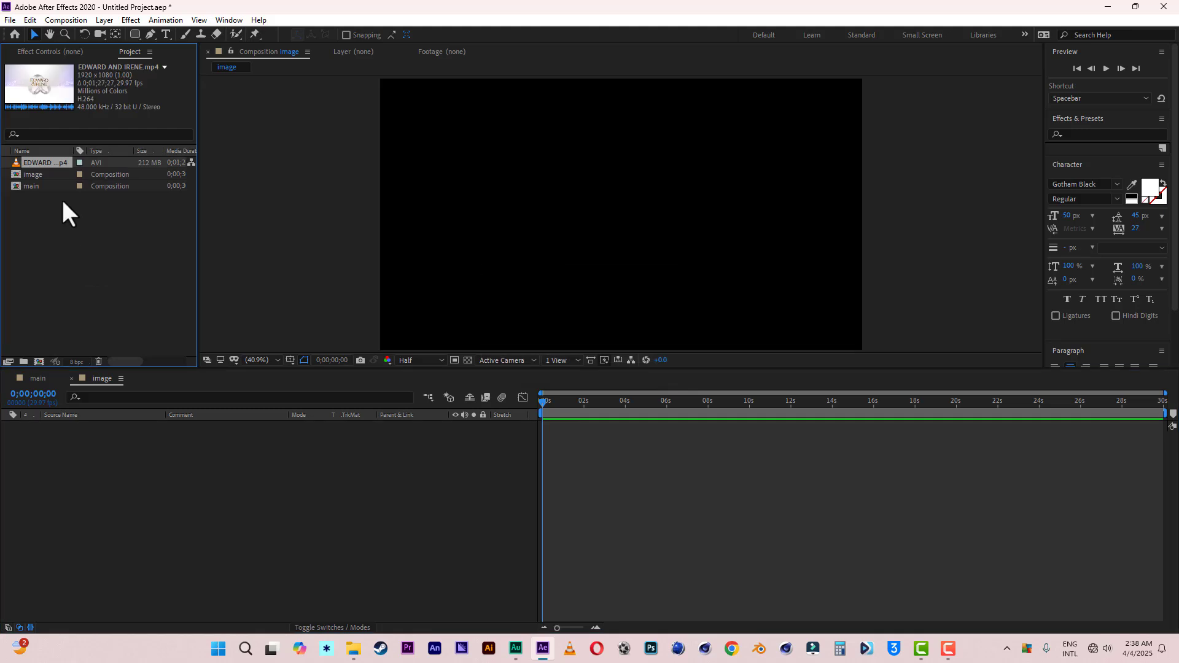
pyautogui.moveTo(39, 162); pyautogui.dragTo(179, 507)
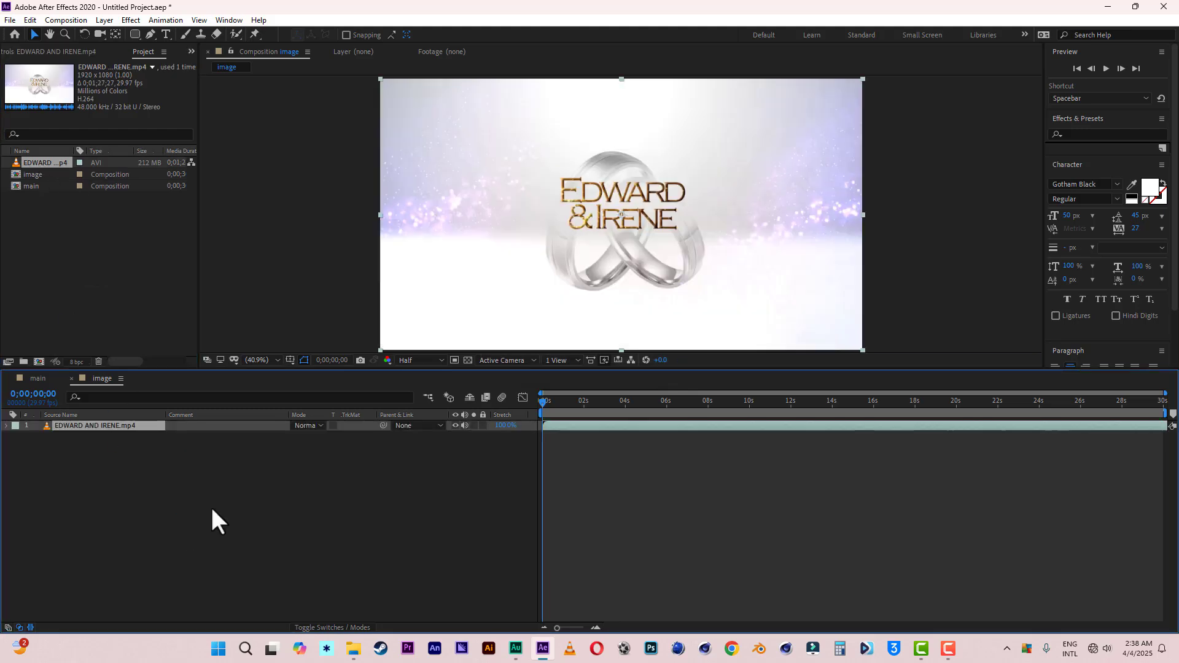
pyautogui.click(660, 401)
pyautogui.moveTo(667, 405)
pyautogui.mouseDown()
pyautogui.moveTo(735, 405)
pyautogui.moveTo(662, 406)
pyautogui.mouseUp()
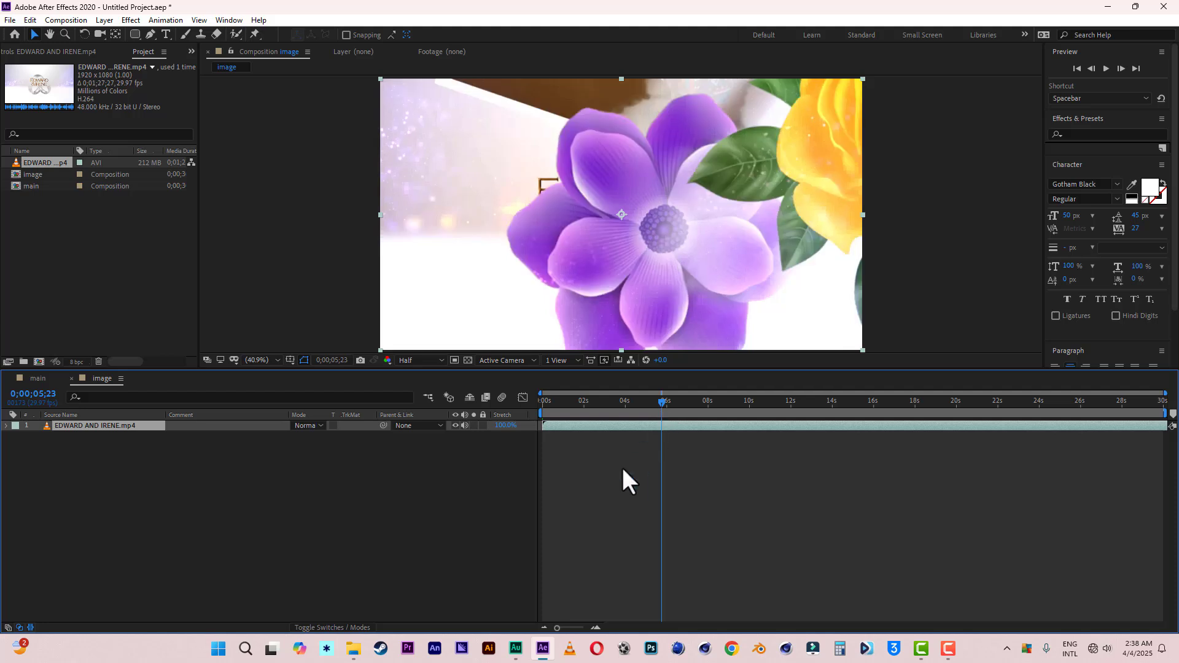
# Step: Save the project as ooo.aep in the desktop's lap folder
pyautogui.click(10, 20)
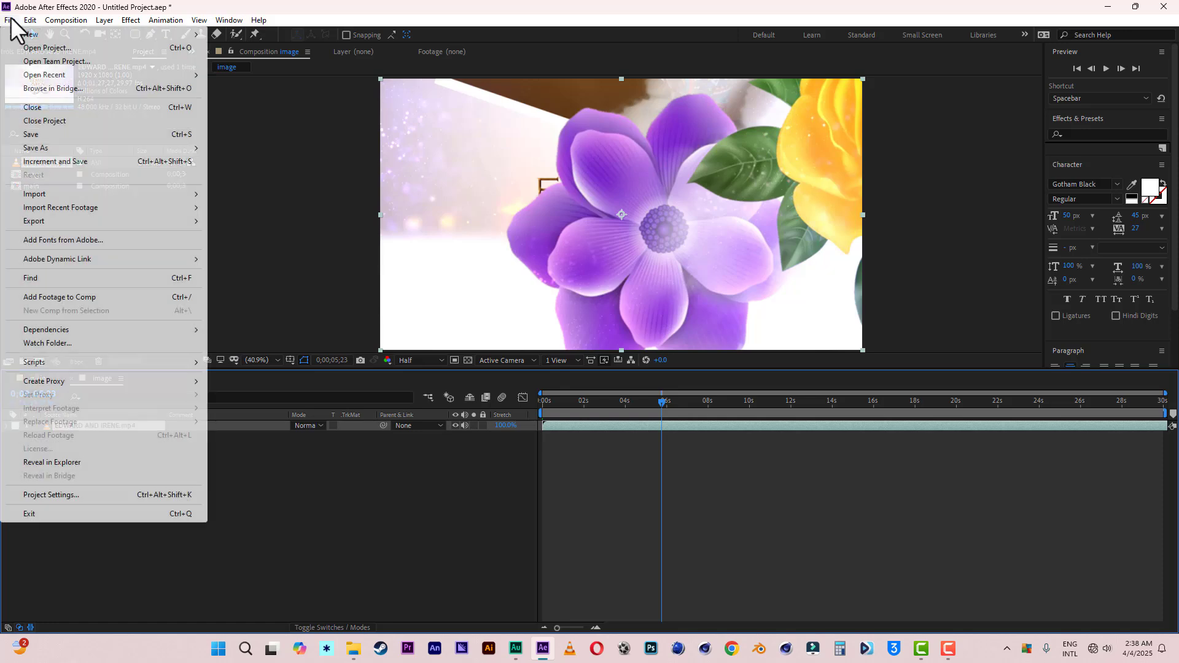
pyautogui.click(35, 135)
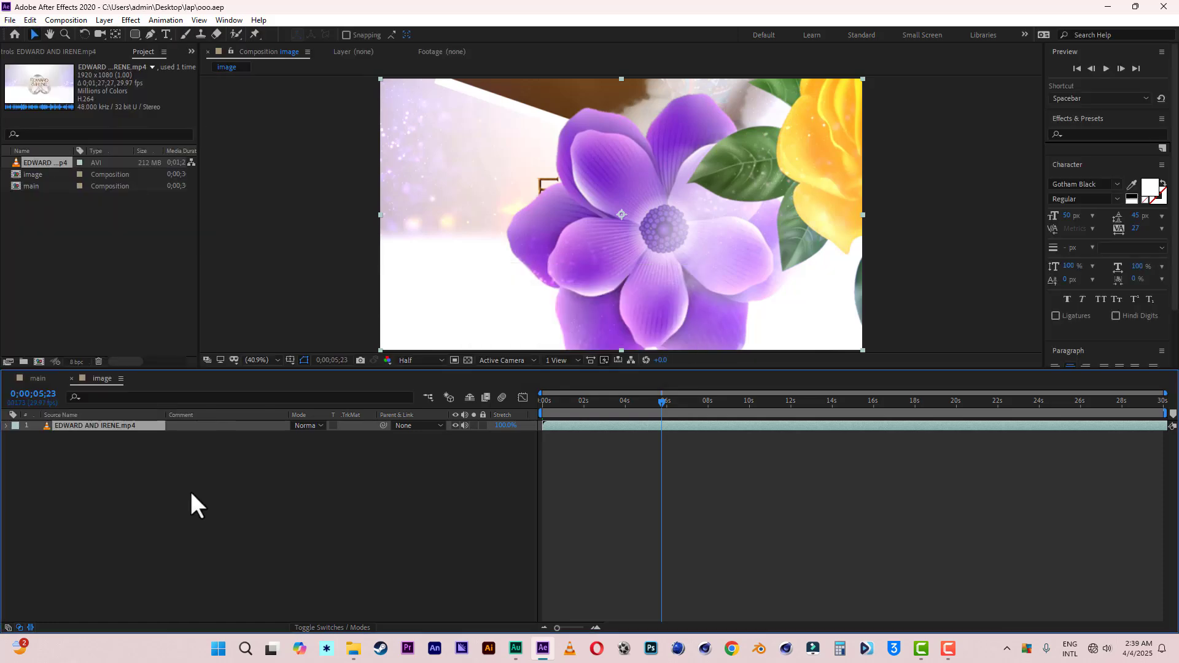
# Step: Draw a white landscape rounded rectangle as a shape layer in the upper middle of the main composition
pyautogui.click(38, 379)
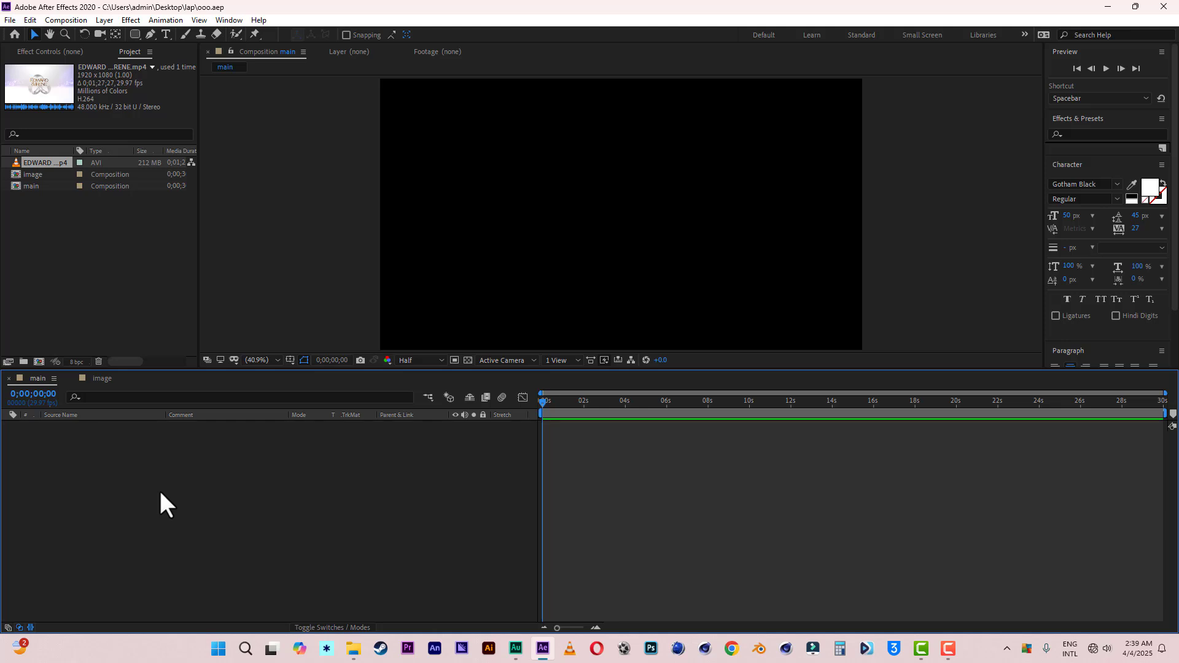
pyautogui.click(134, 35)
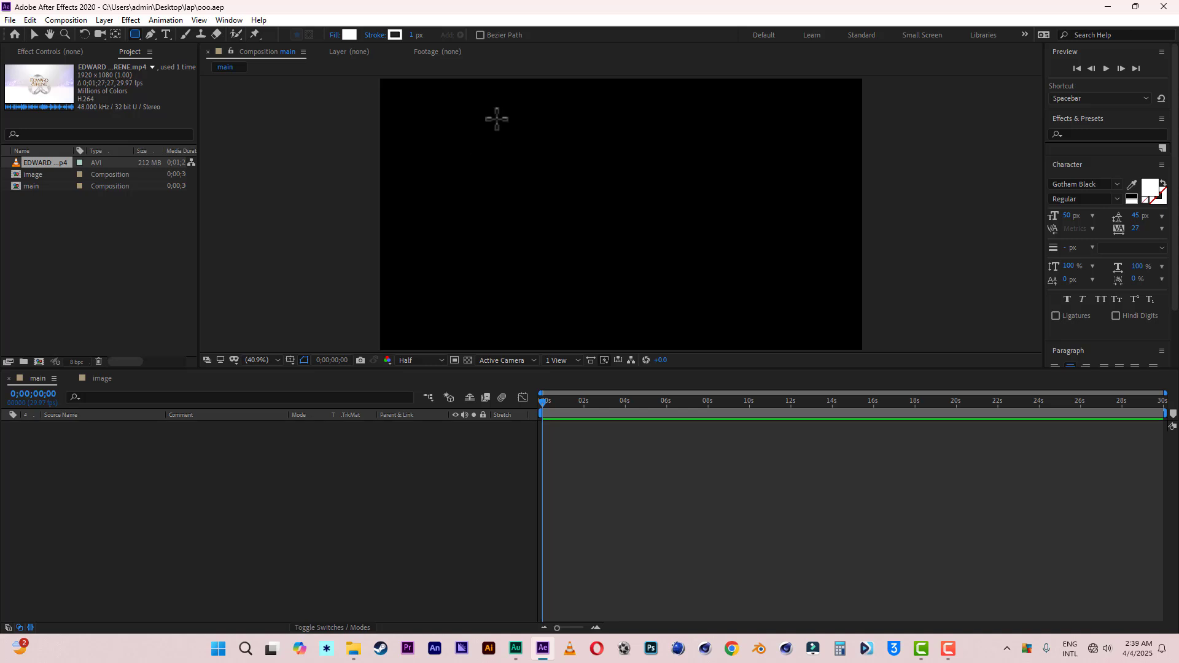
pyautogui.moveTo(484, 112); pyautogui.dragTo(699, 237)
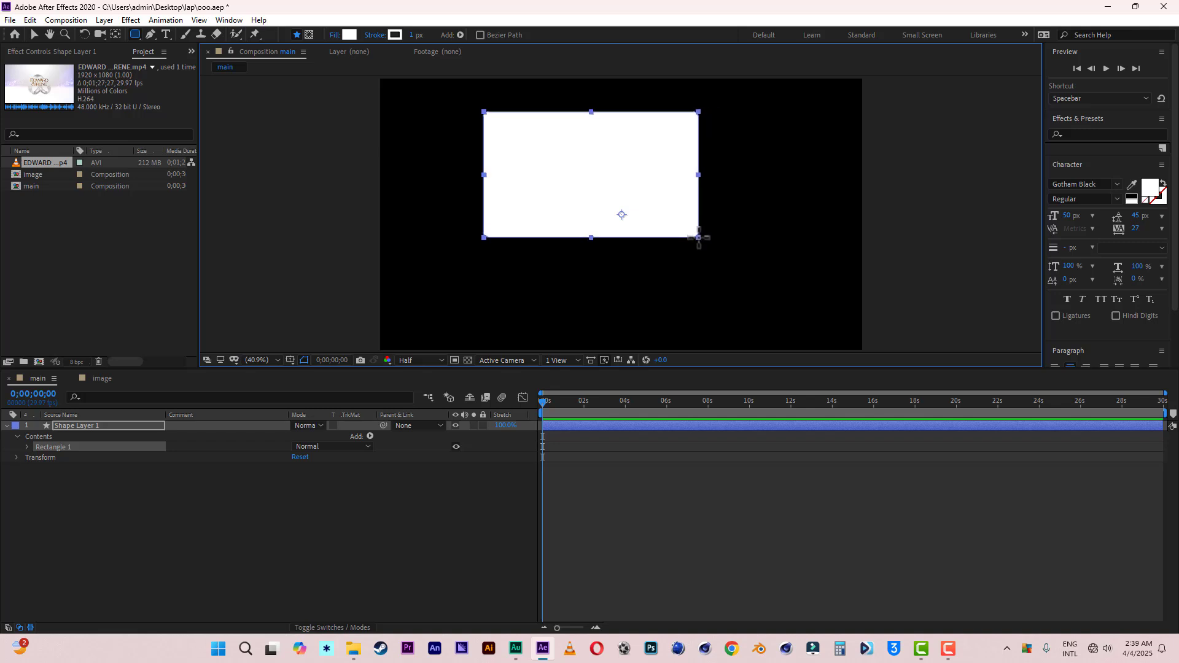
pyautogui.click(33, 35)
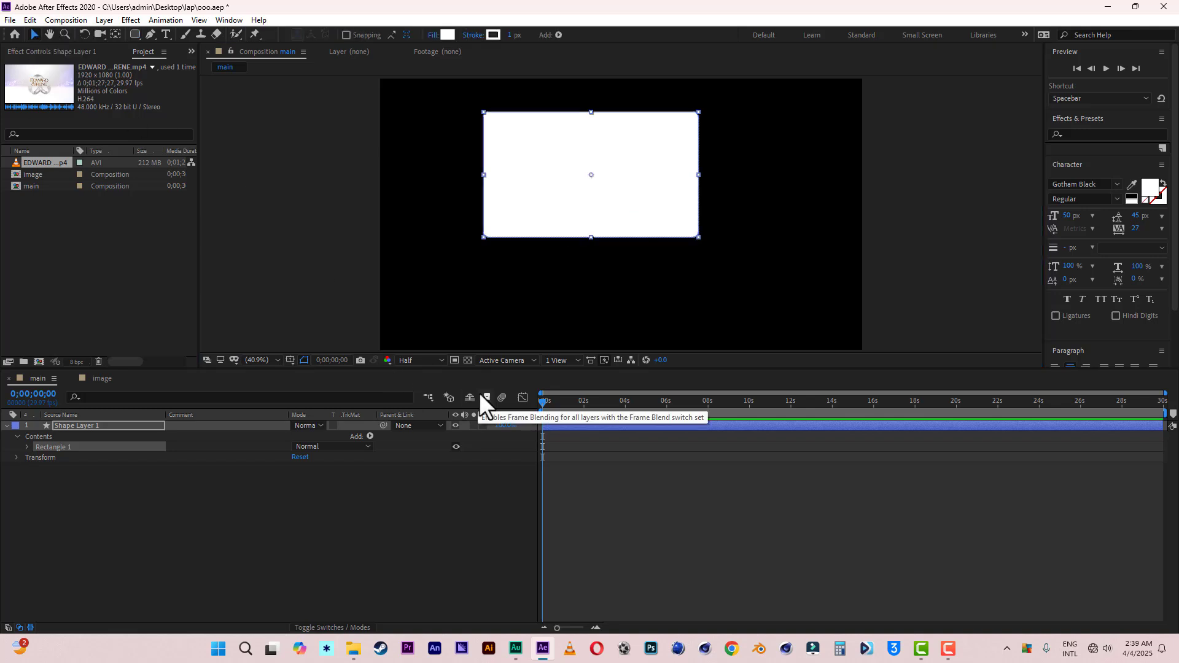
# Step: Rename the rectangle's shape layer as top
pyautogui.rightClick(105, 426)
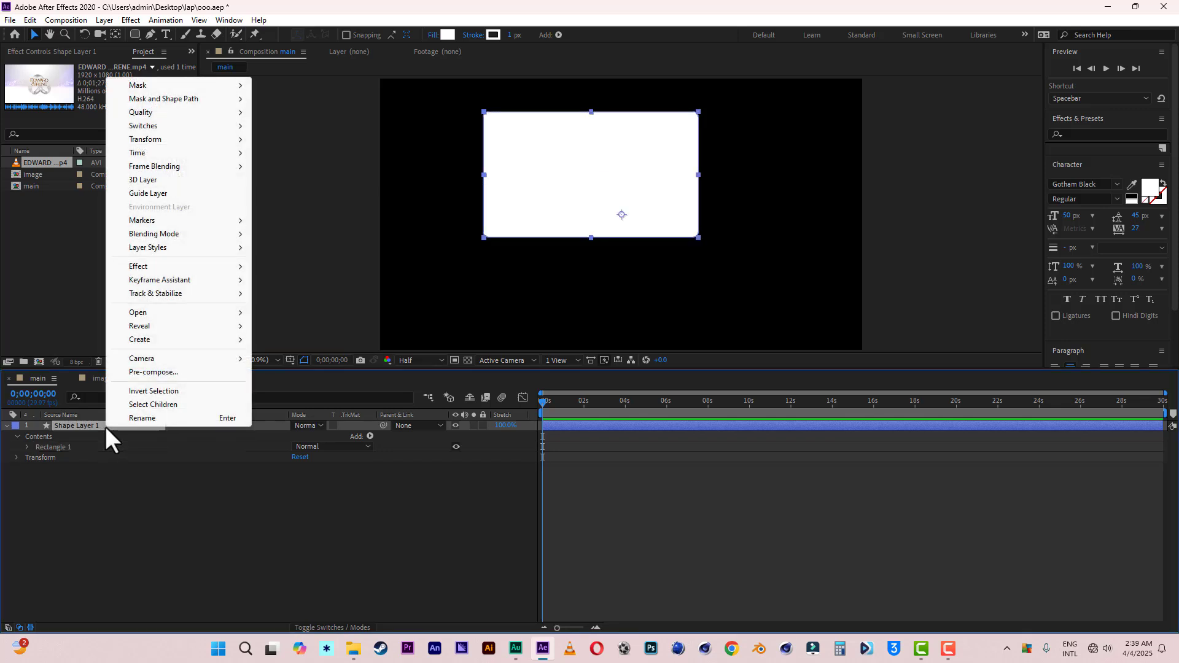
pyautogui.click(142, 422)
pyautogui.write('top')
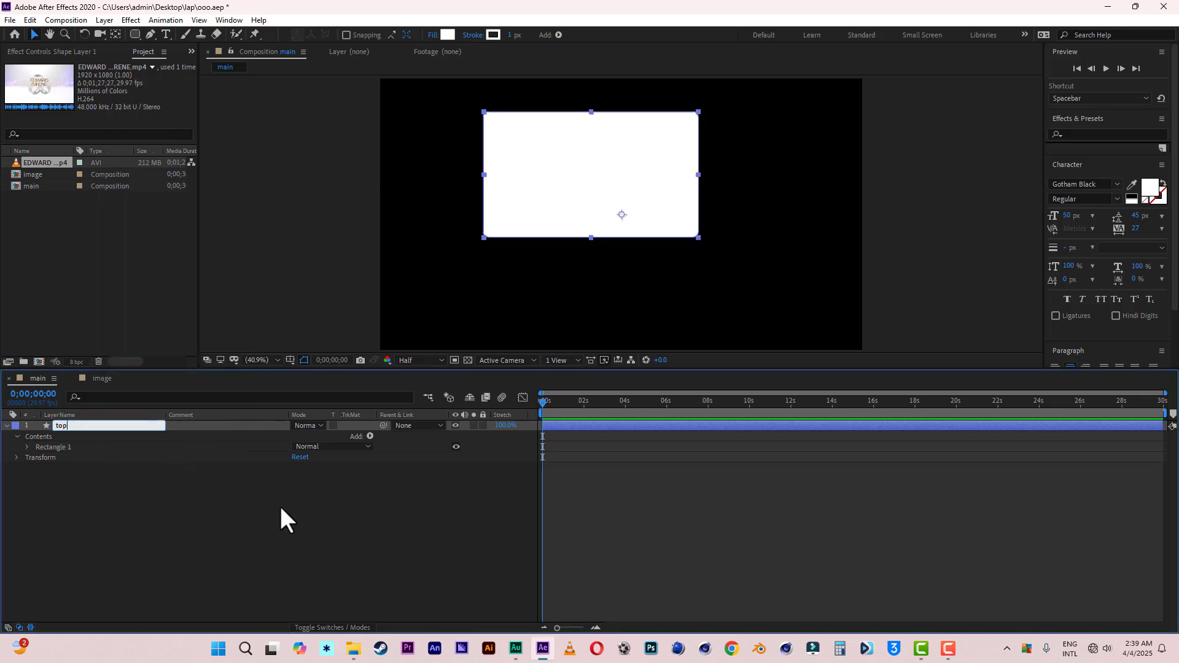
pyautogui.click(249, 529)
# Step: Make the top layer a 3D layer
pyautogui.click(70, 430)
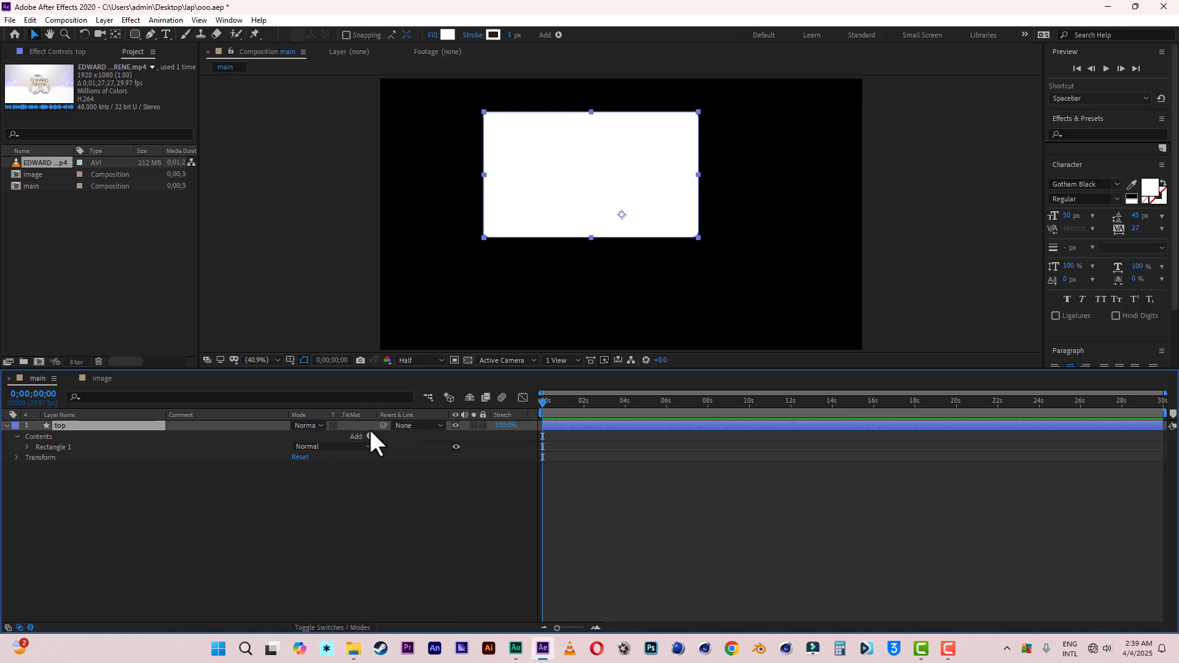
pyautogui.click(333, 628)
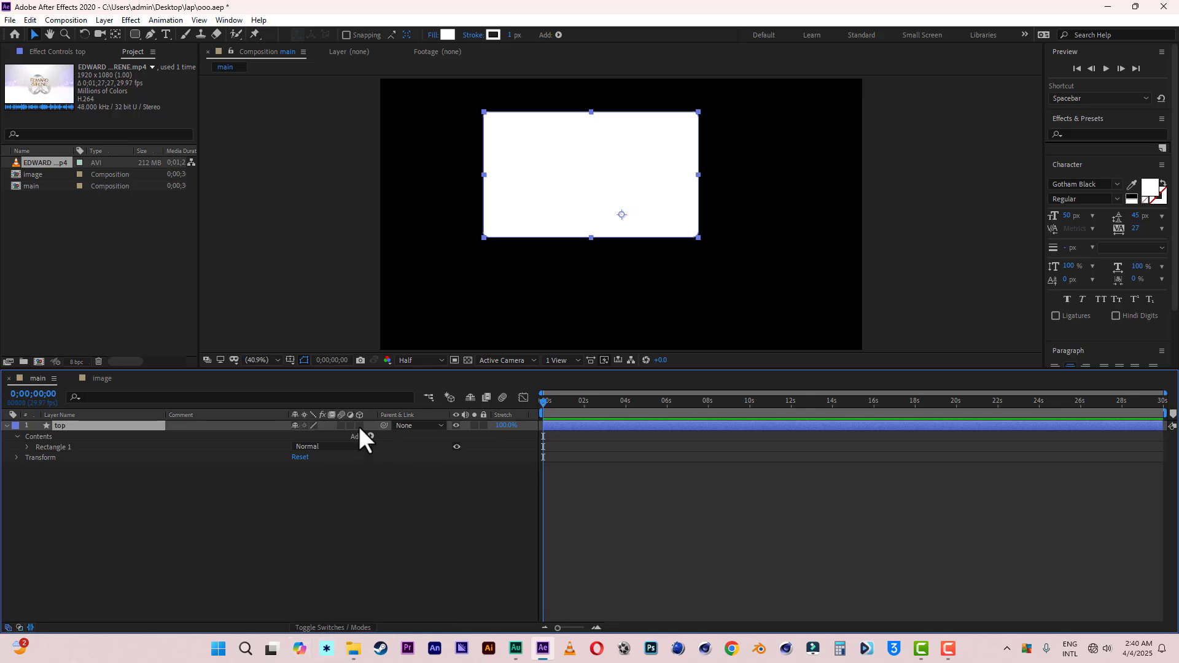
pyautogui.click(359, 427)
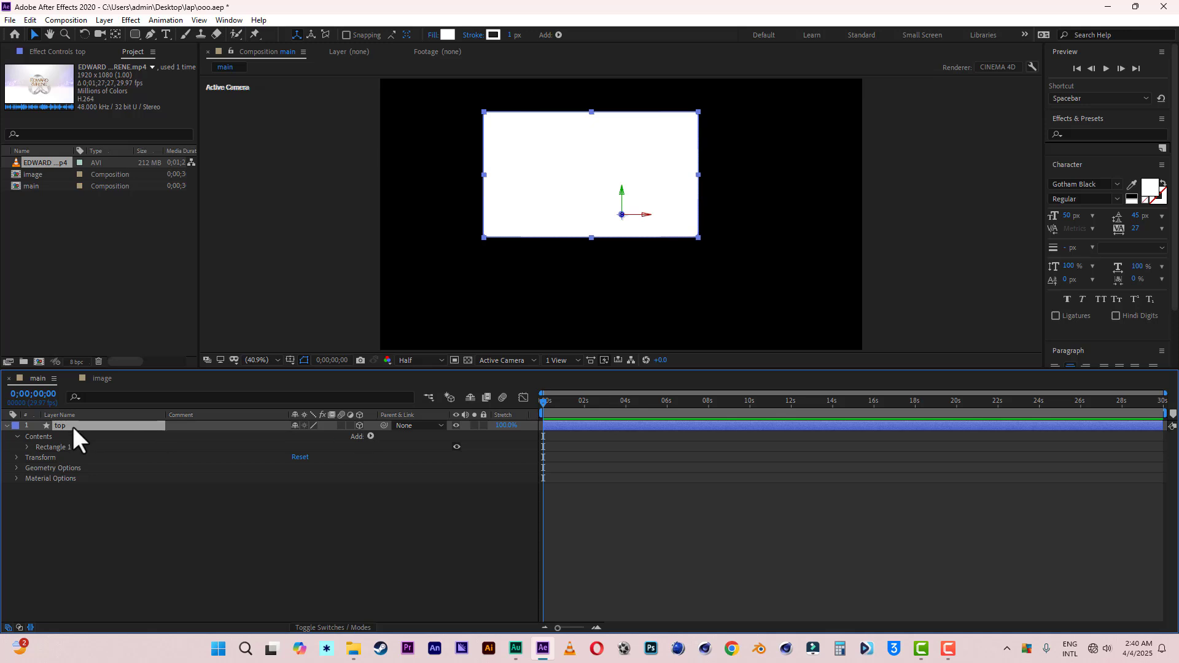
# Step: Move the top layer's anchor point to the midpoint of the rectangle's bottom edge, and save the project
pyautogui.click(116, 33)
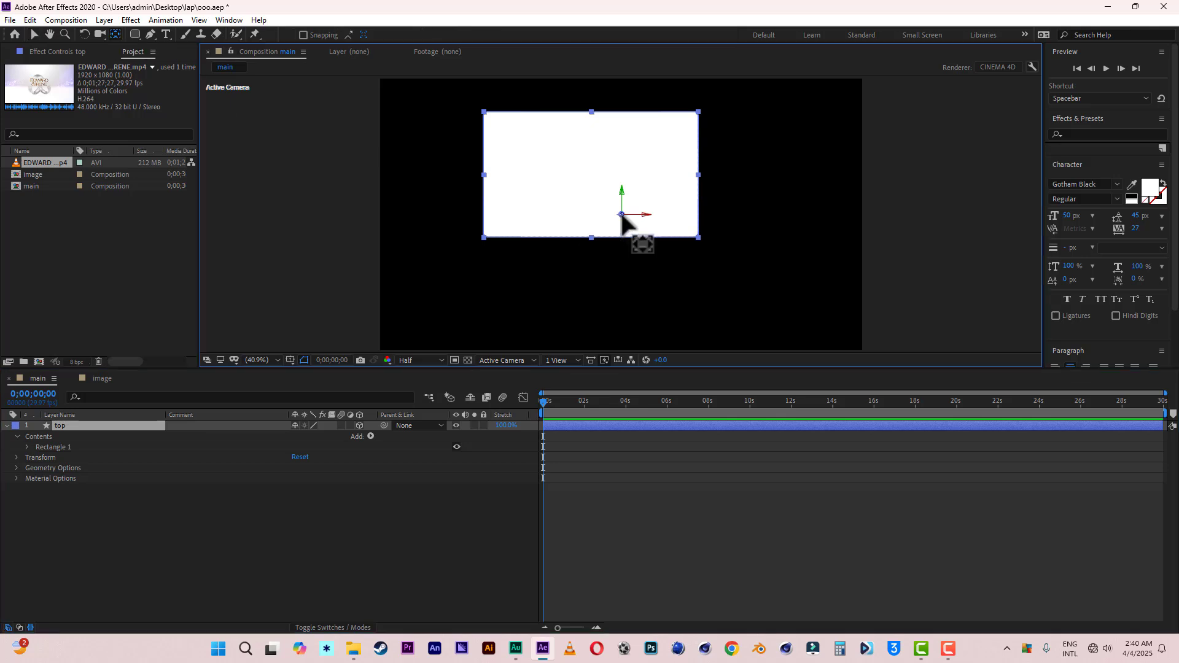
pyautogui.moveTo(622, 214); pyautogui.dragTo(591, 238)
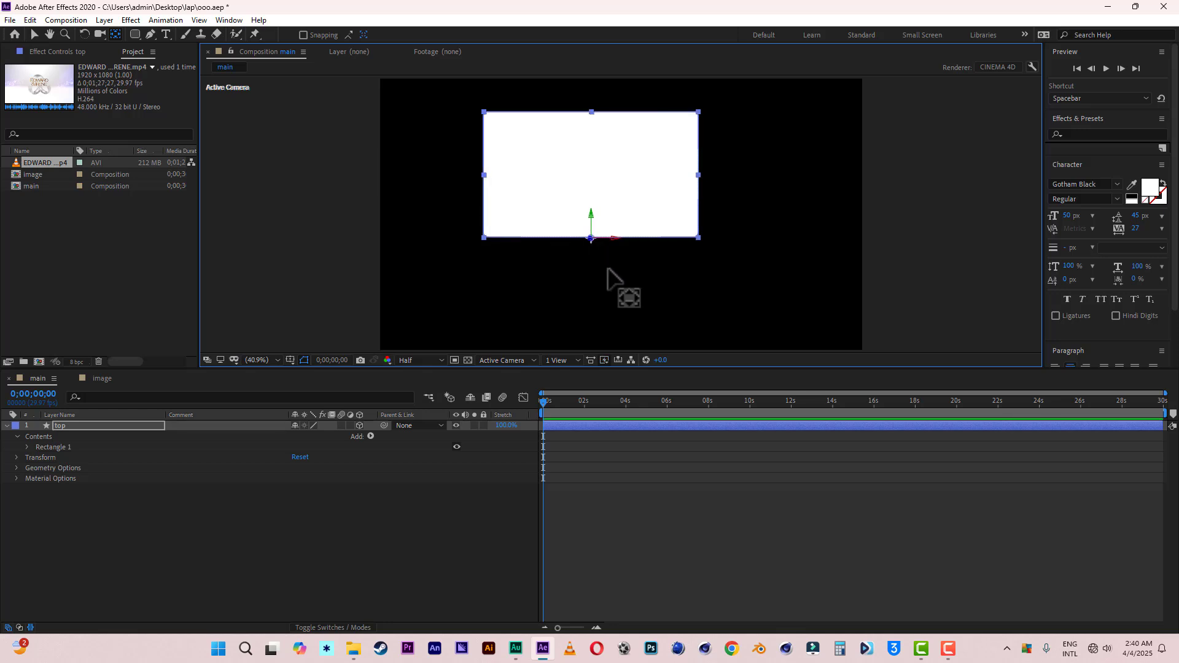
pyautogui.press('/')
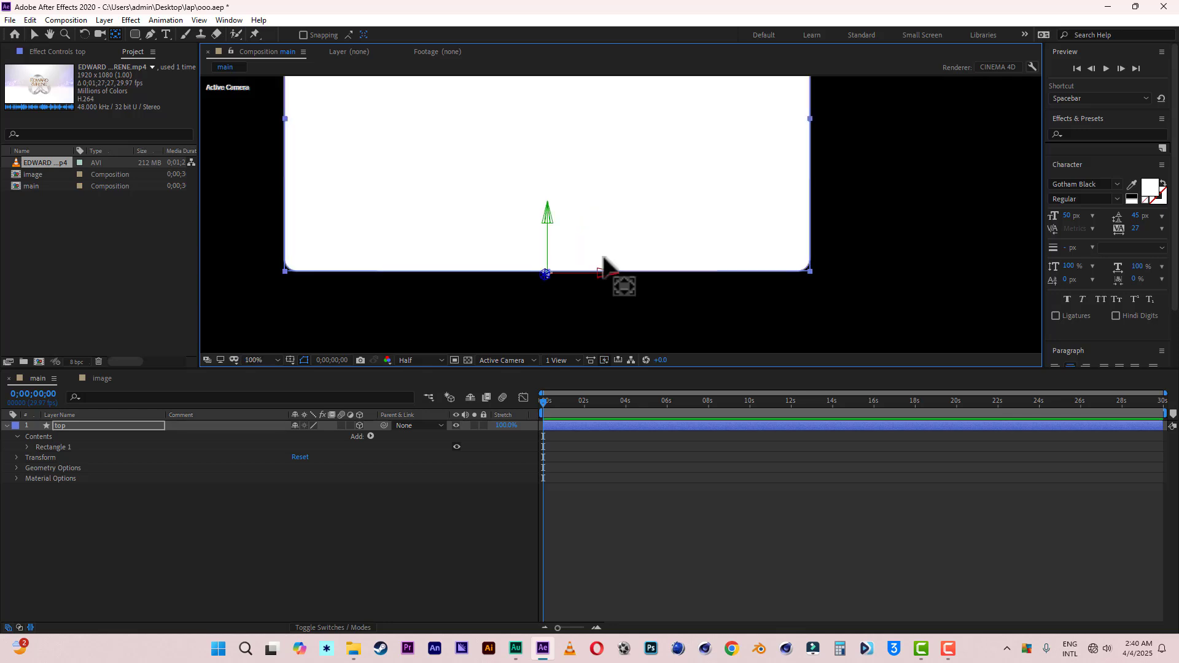
pyautogui.press(',')
pyautogui.press(',')
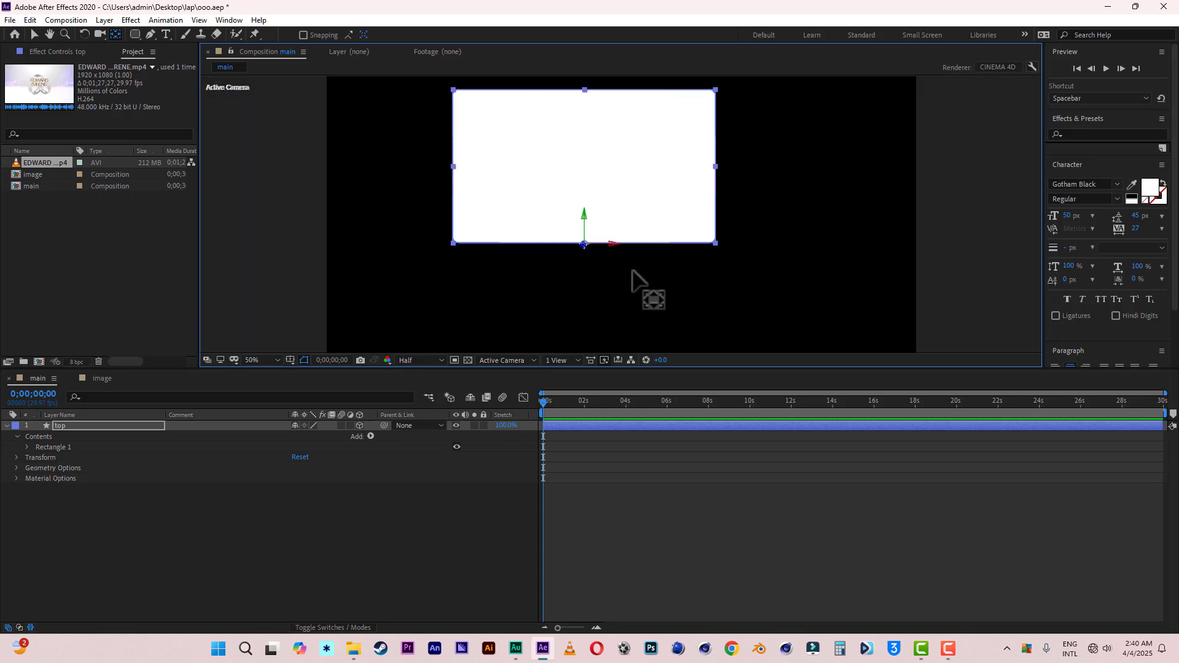
pyautogui.click(34, 34)
pyautogui.click(9, 22)
pyautogui.click(37, 143)
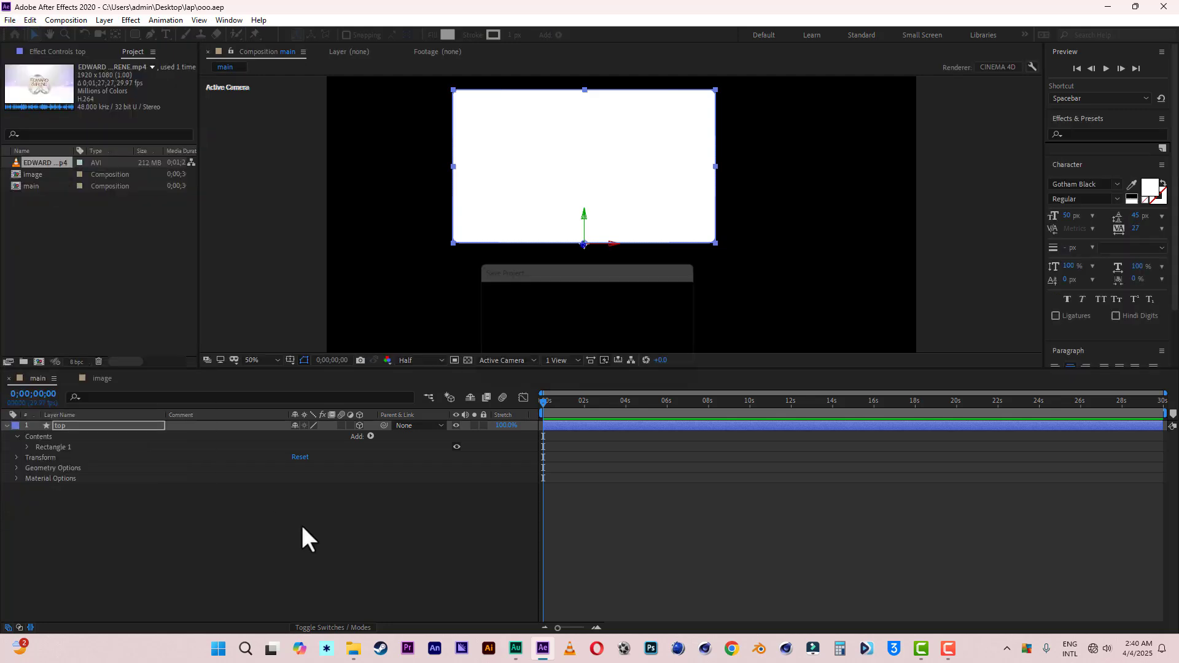
# Step: Duplicate the main composition and rename the copy as face
pyautogui.click(28, 187)
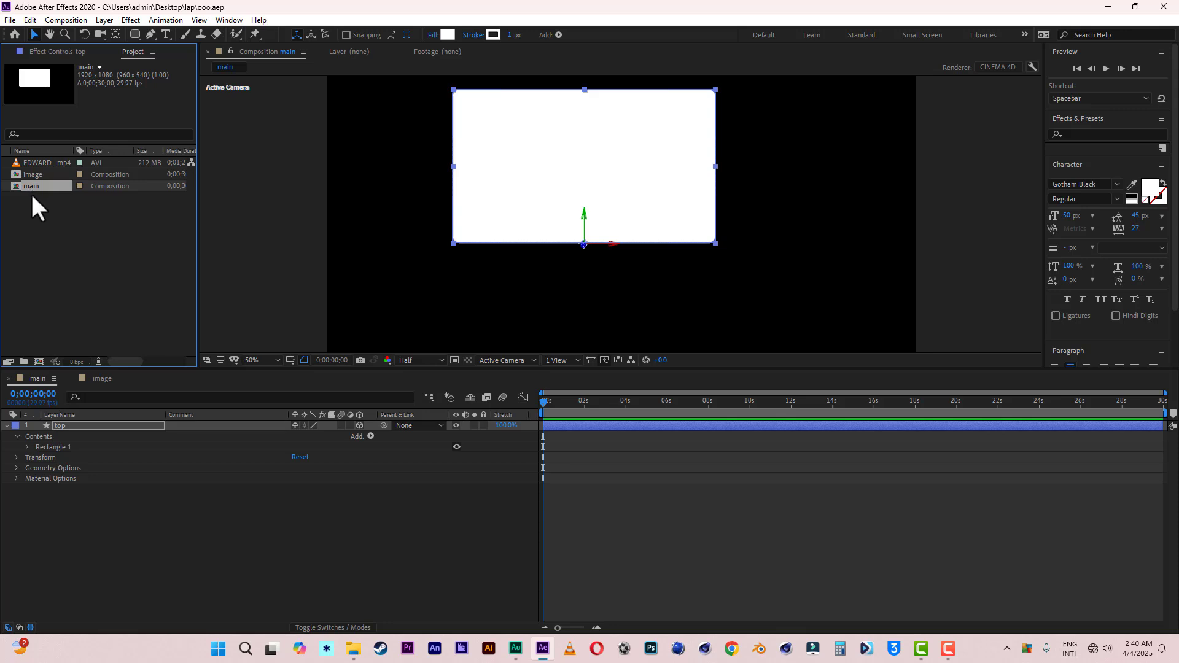
pyautogui.hotkey('ctrl', 'd')
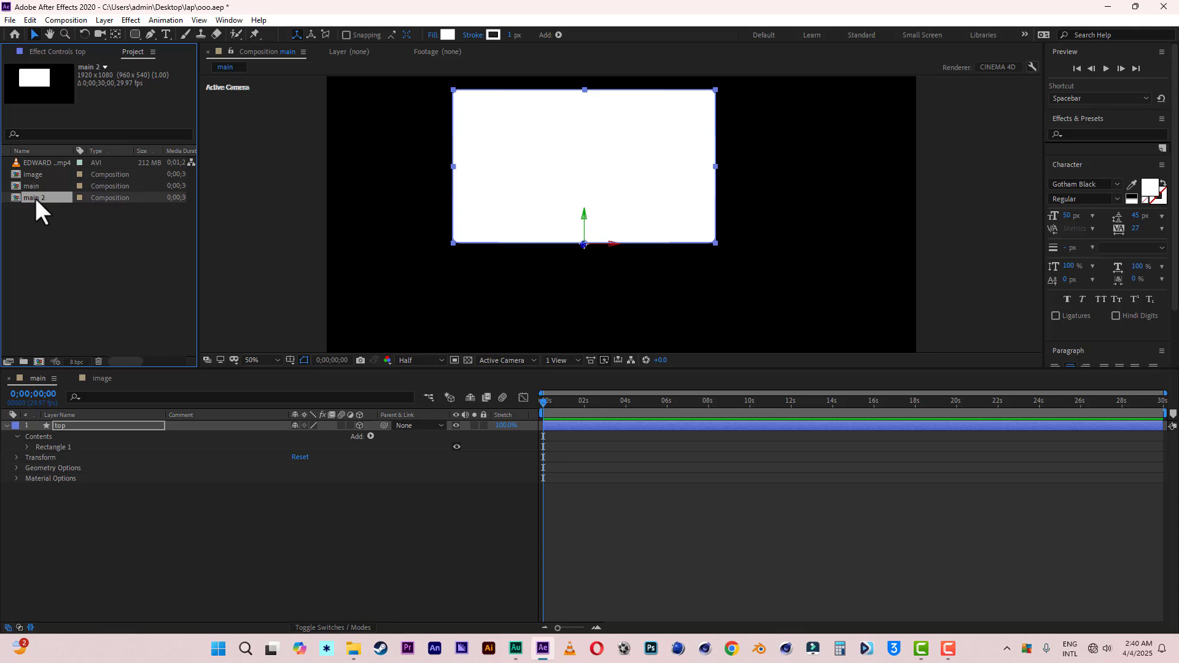
pyautogui.rightClick(35, 198)
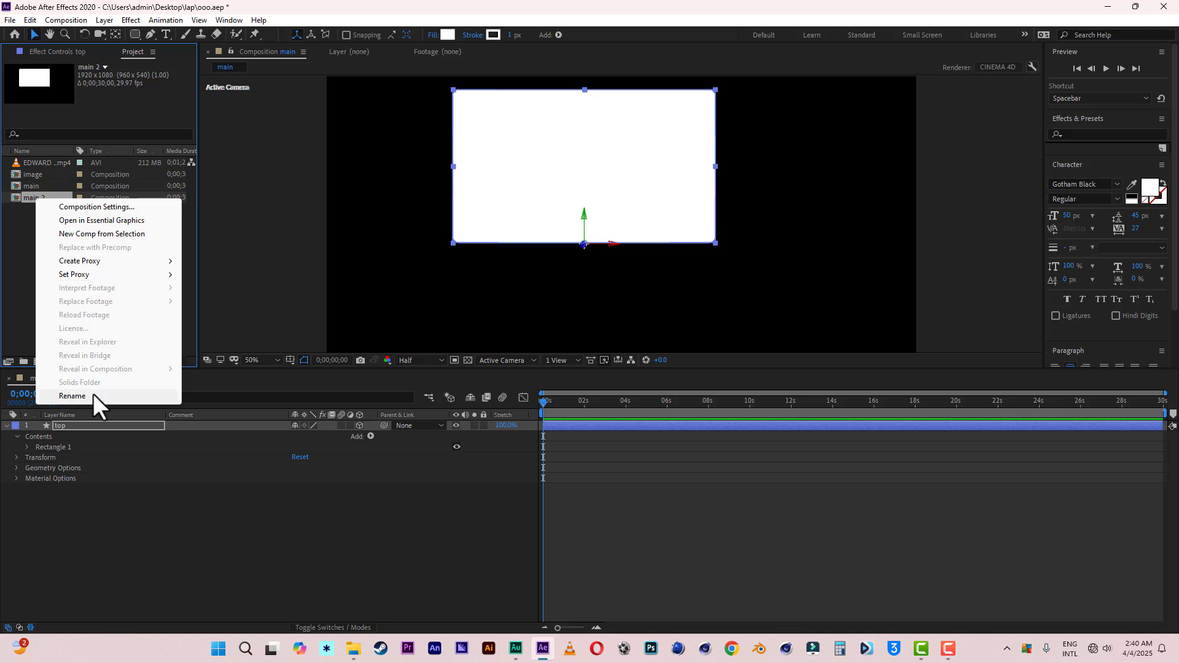
pyautogui.click(73, 397)
pyautogui.write('face')
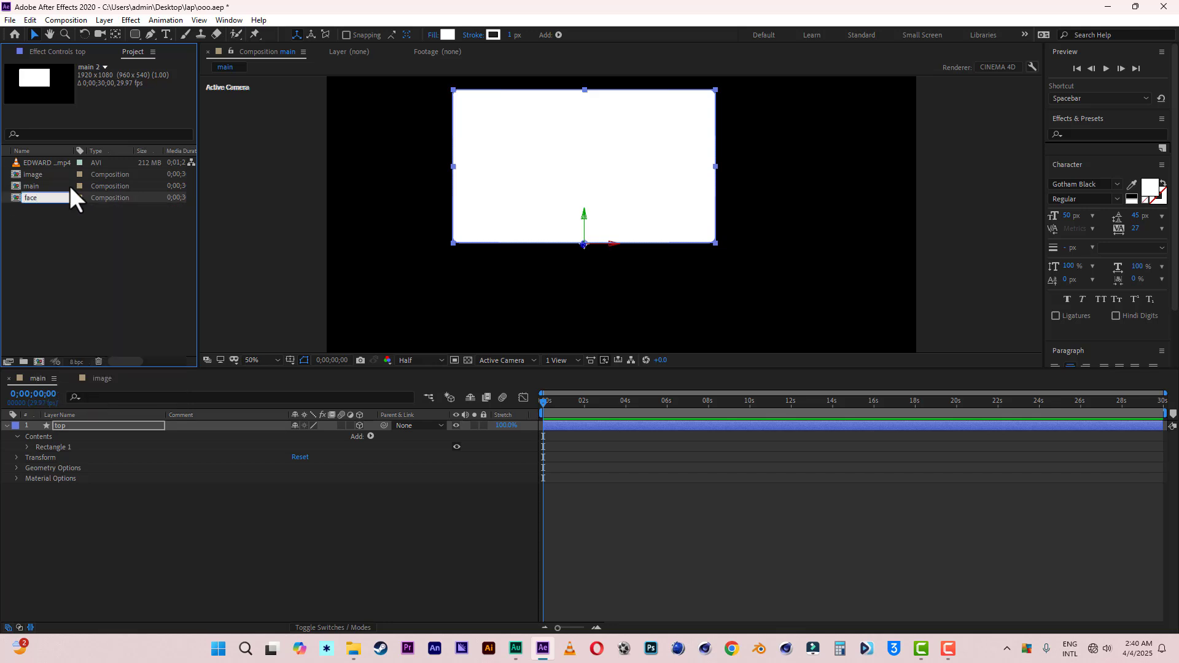
pyautogui.click(31, 245)
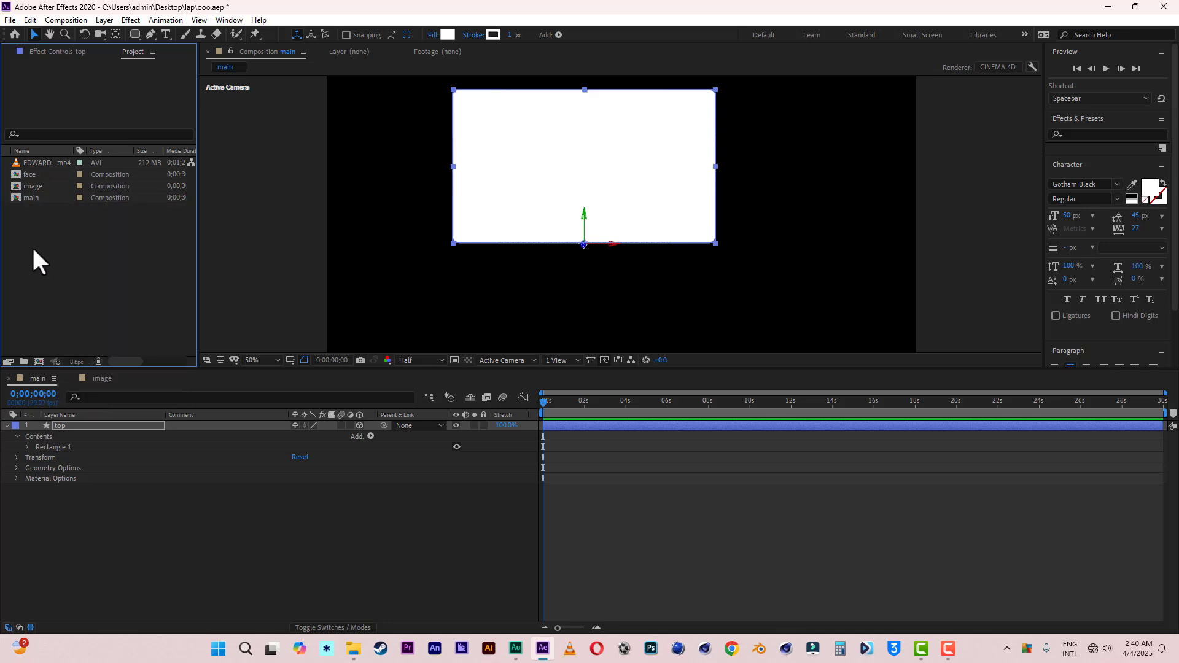
# Step: Open the face composition and turn off 3D for its top layer
pyautogui.doubleClick(32, 174)
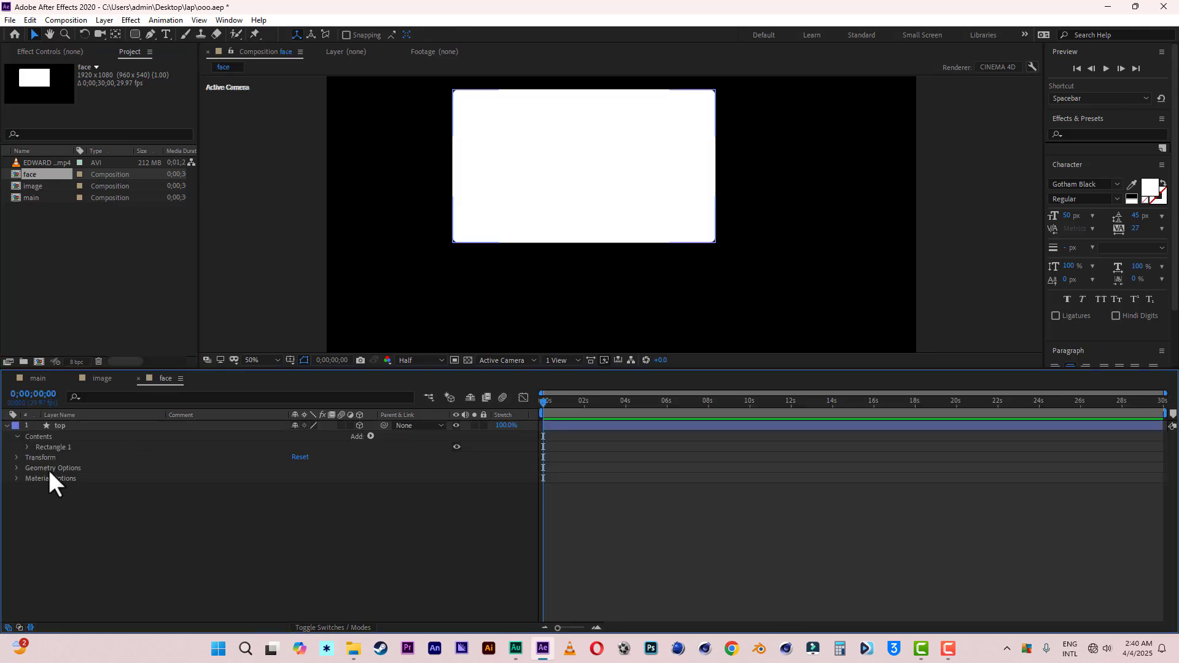
pyautogui.click(6, 425)
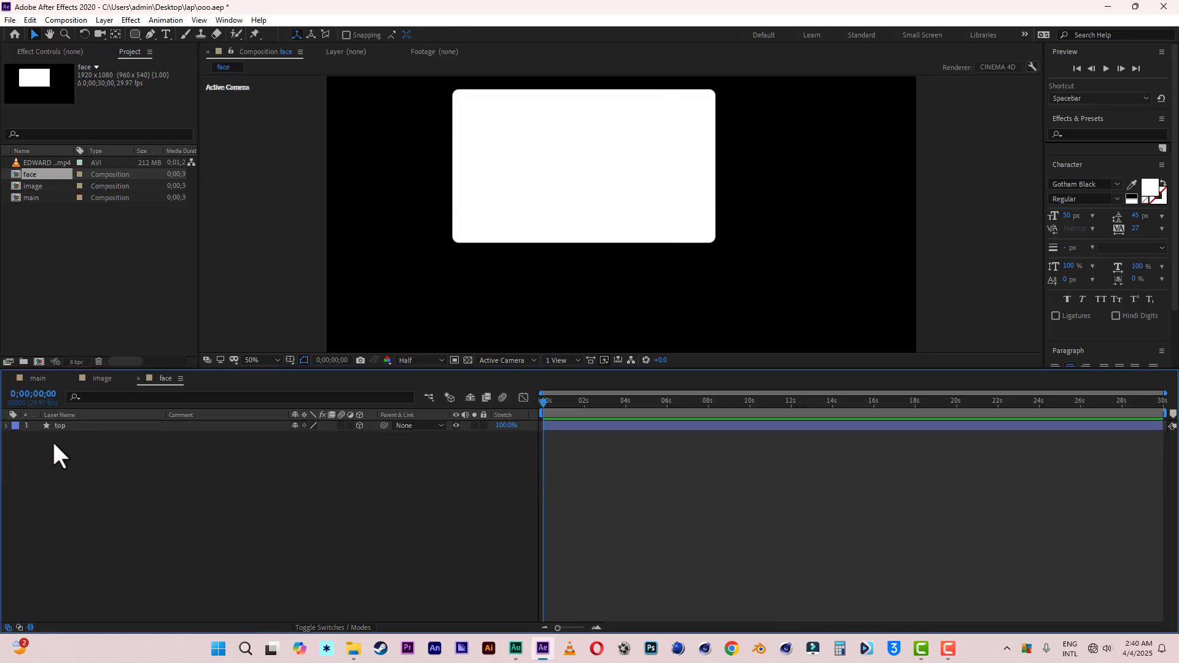
pyautogui.click(360, 427)
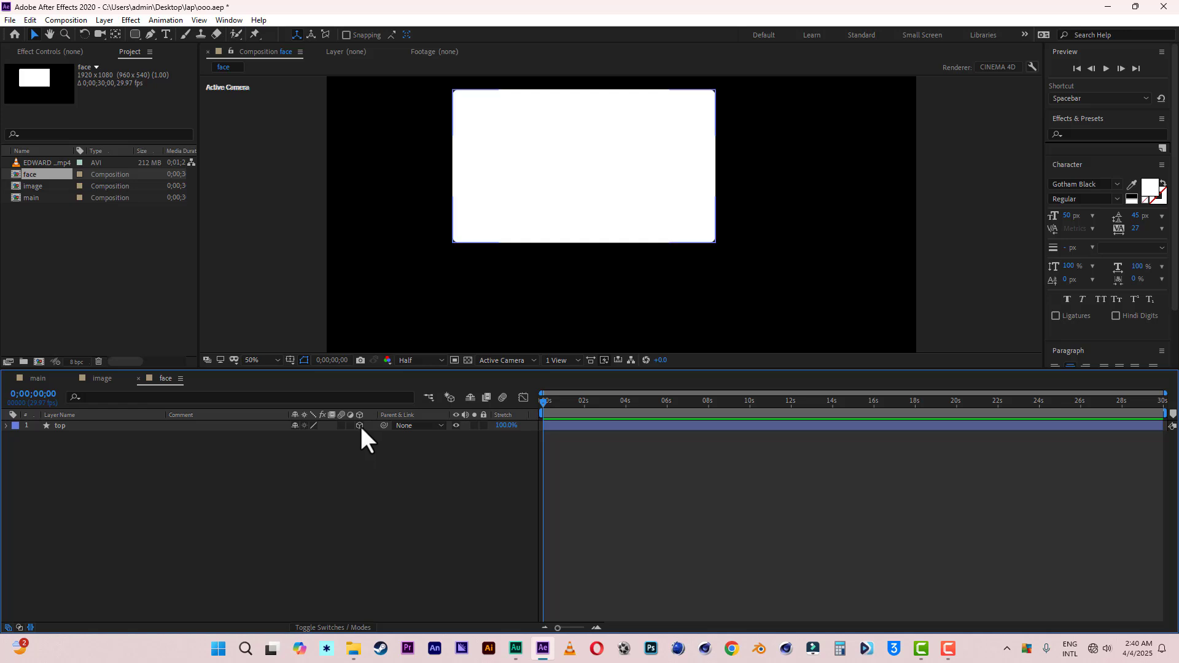
pyautogui.click(360, 426)
# Step: Duplicate the top layer in the face composition and hide the original
pyautogui.click(73, 427)
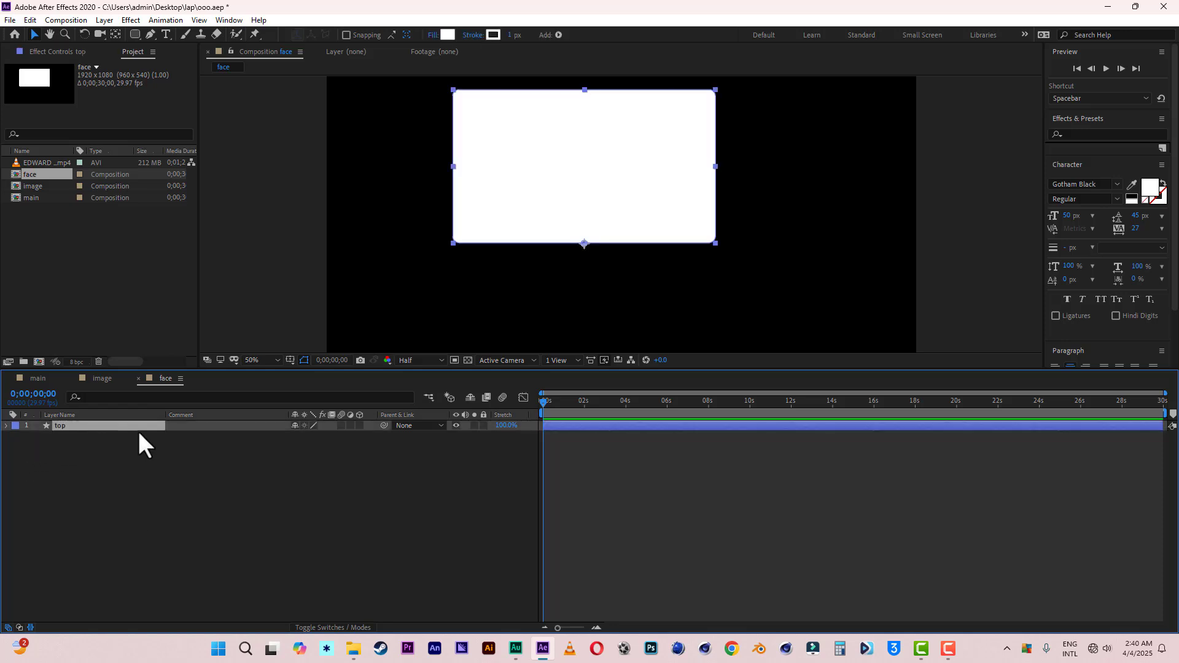
pyautogui.hotkey('ctrl', 'd')
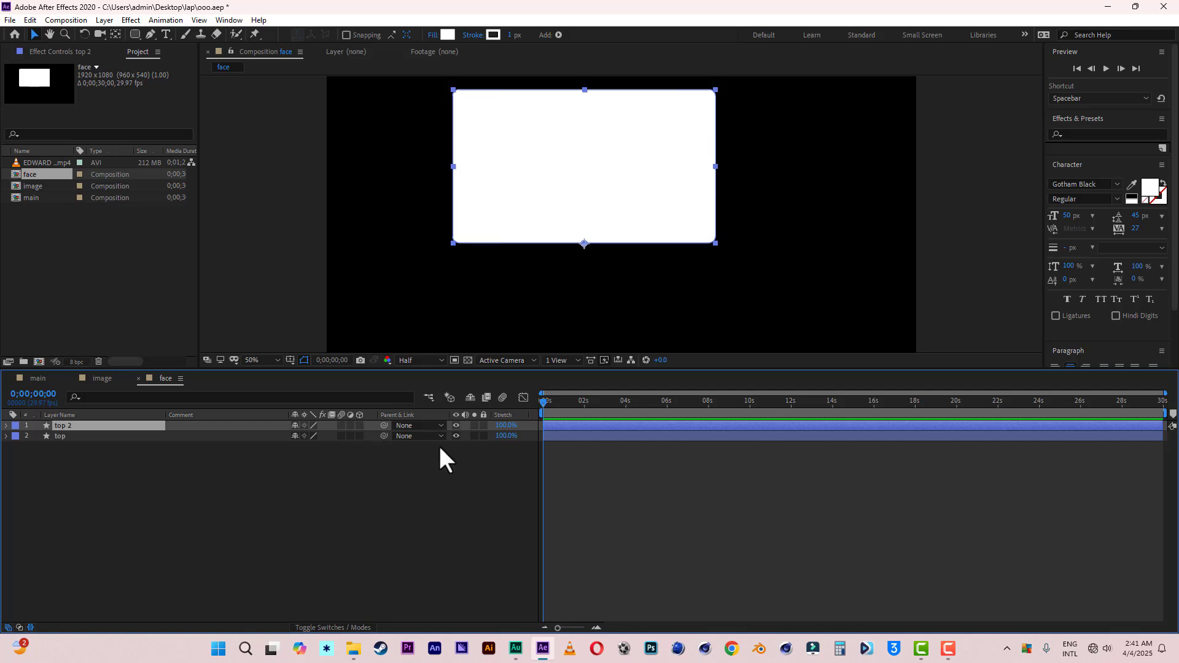
pyautogui.click(456, 436)
# Step: Draw a slightly smaller rounded rectangle inside the top 2 layer's shape, leaving a thicker lower border, and delete the original Rectangle 1
pyautogui.click(132, 35)
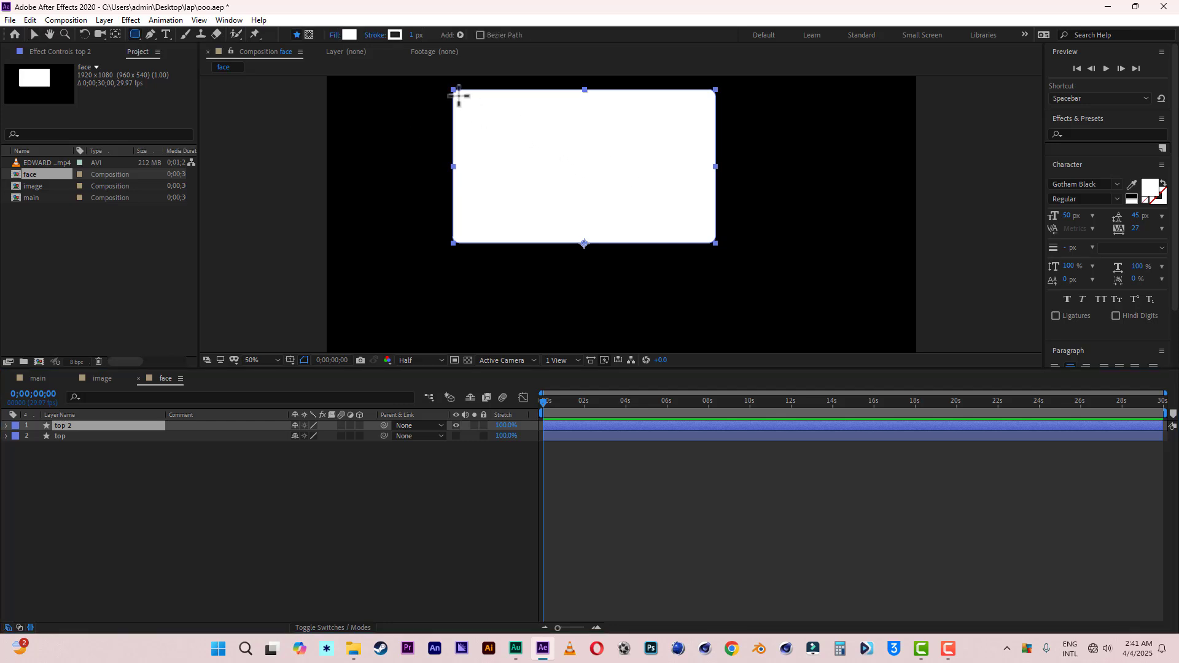
pyautogui.moveTo(458, 95); pyautogui.dragTo(711, 227)
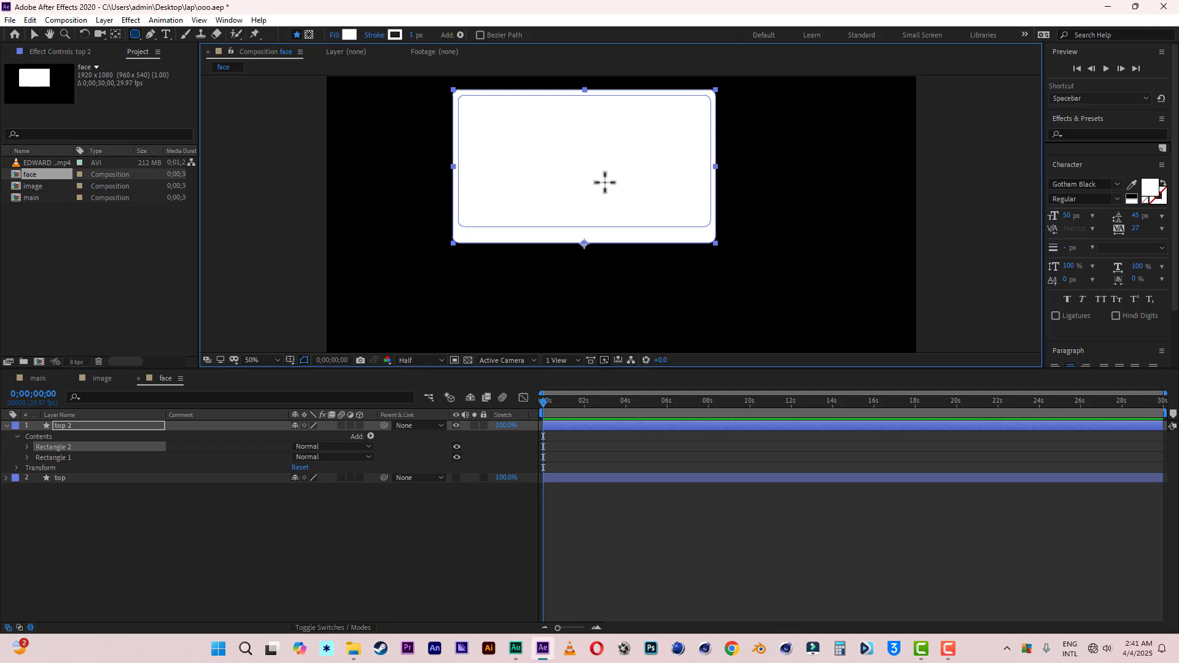
pyautogui.click(61, 458)
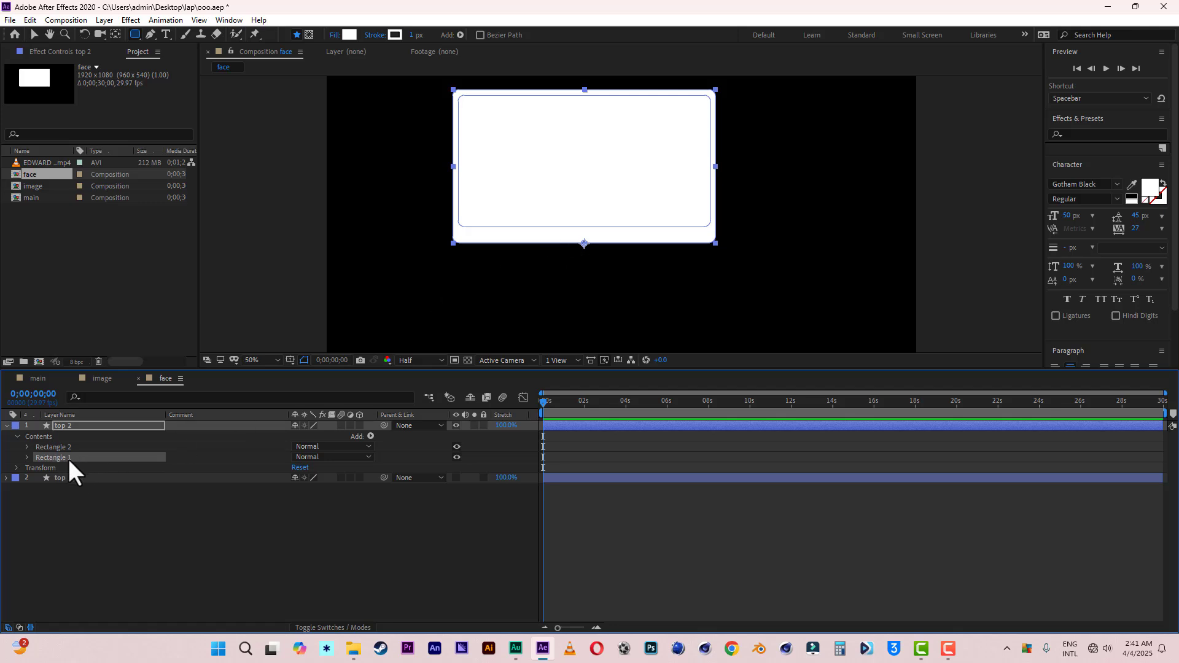
pyautogui.press('Delete')
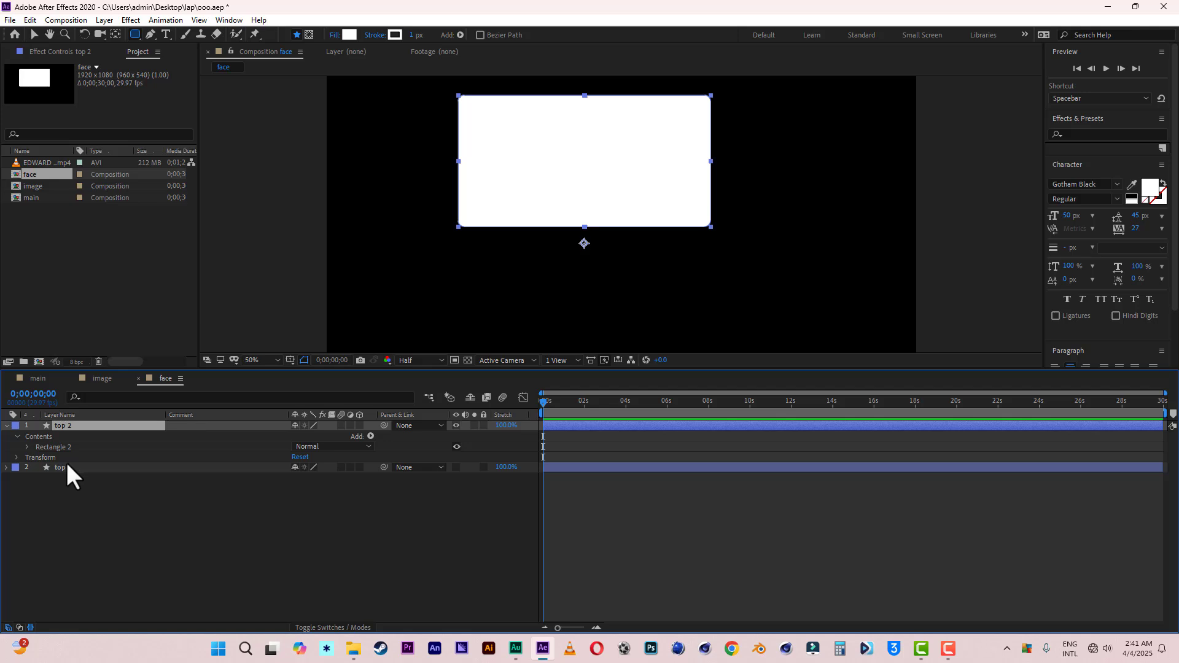
pyautogui.click(34, 34)
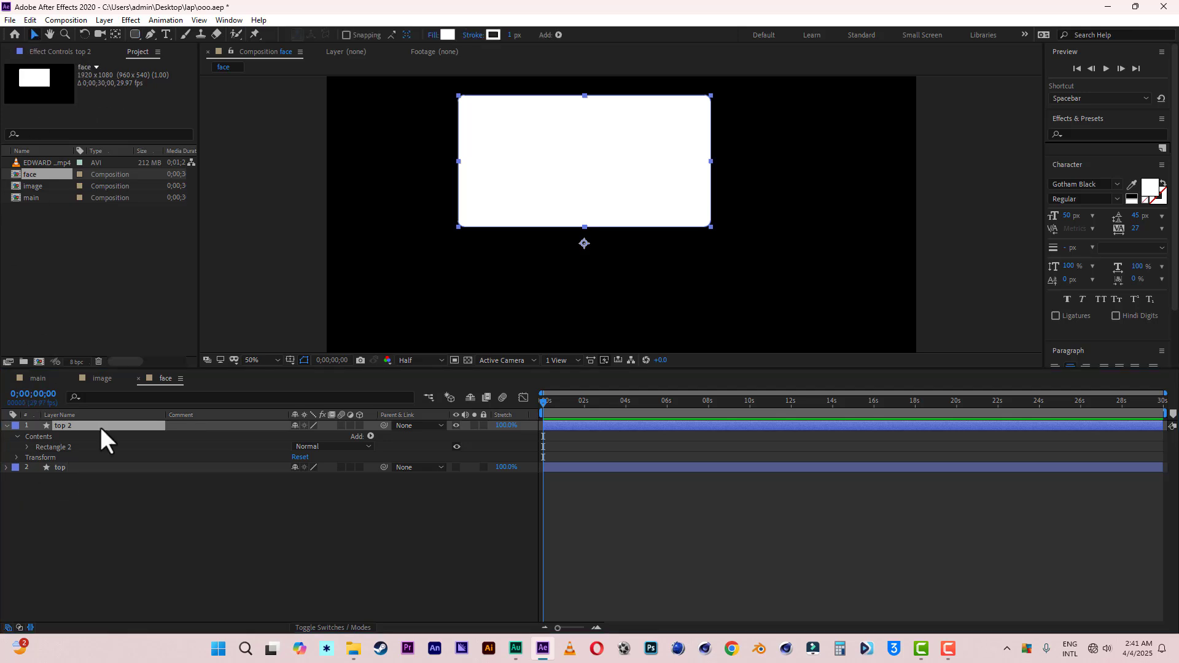
pyautogui.click(7, 425)
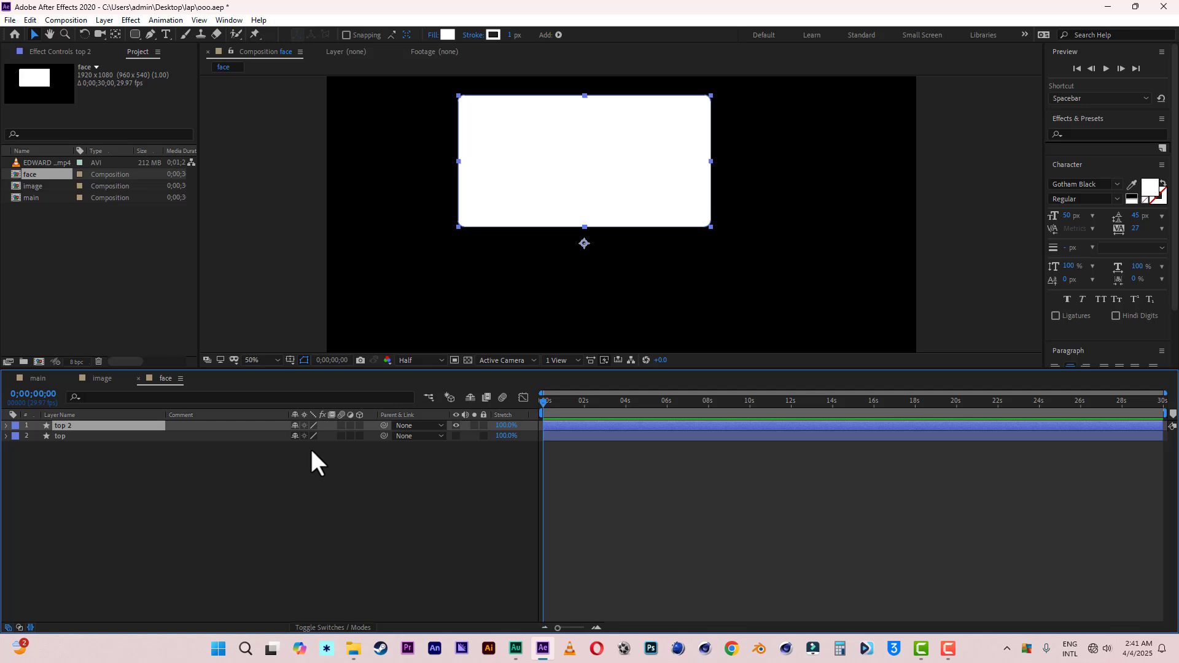
# Step: Show the top layer again and set the top 2 layer's blending mode to Silhouette Alpha to cut out the frame
pyautogui.click(322, 628)
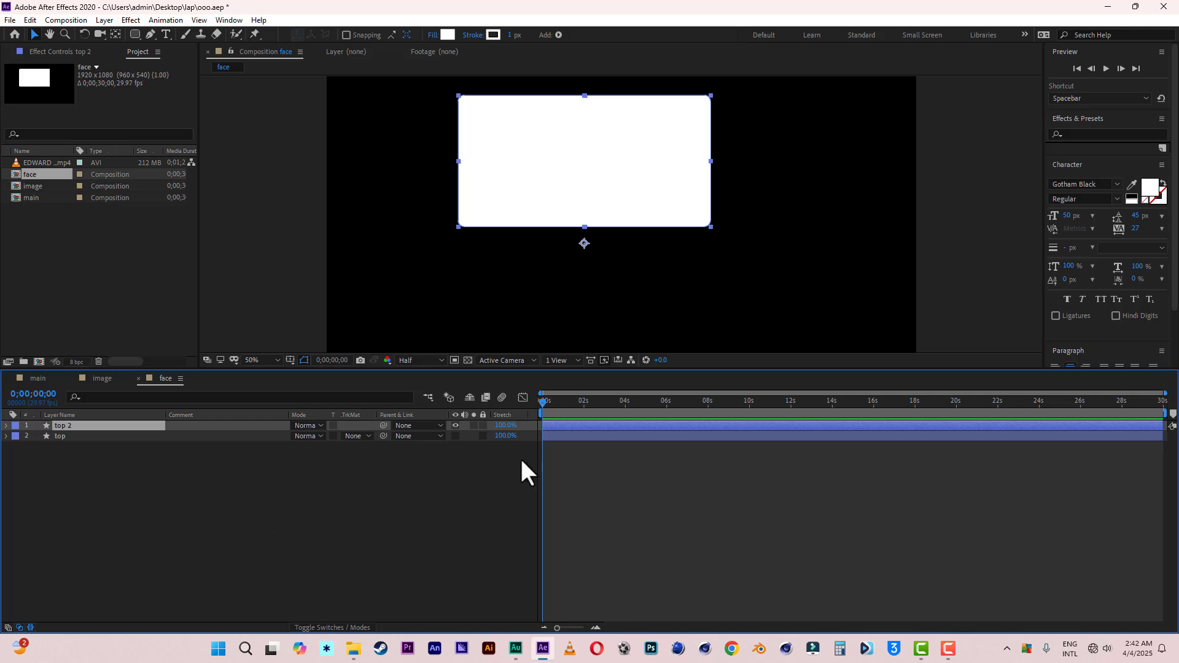
pyautogui.click(455, 436)
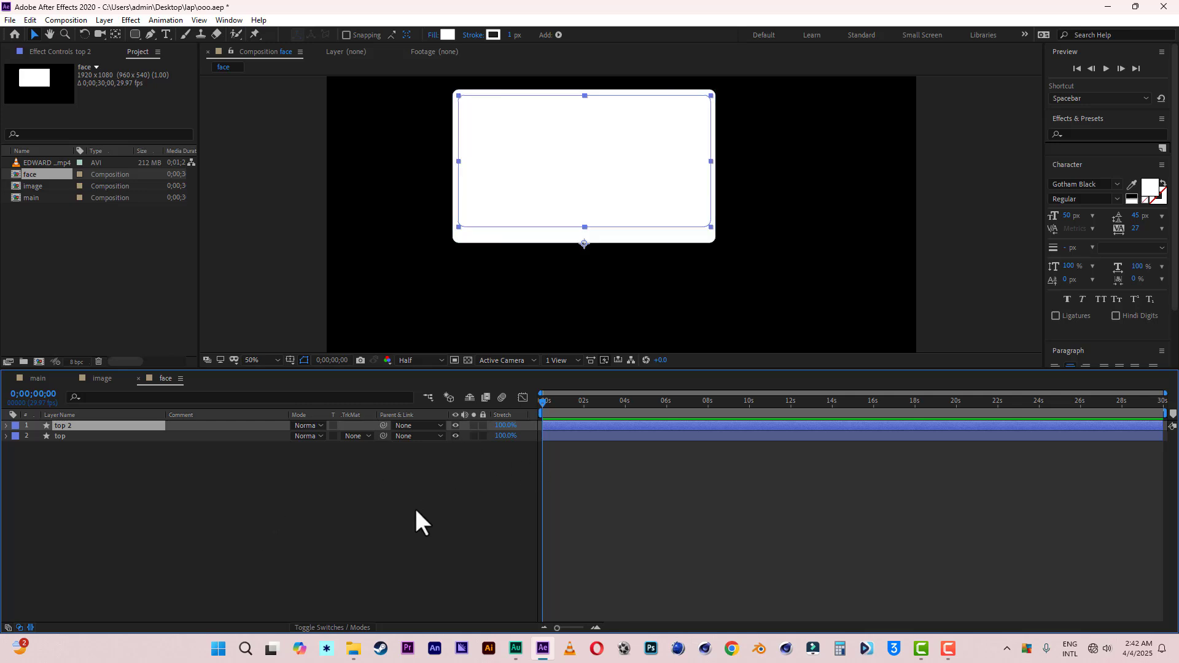
pyautogui.click(311, 426)
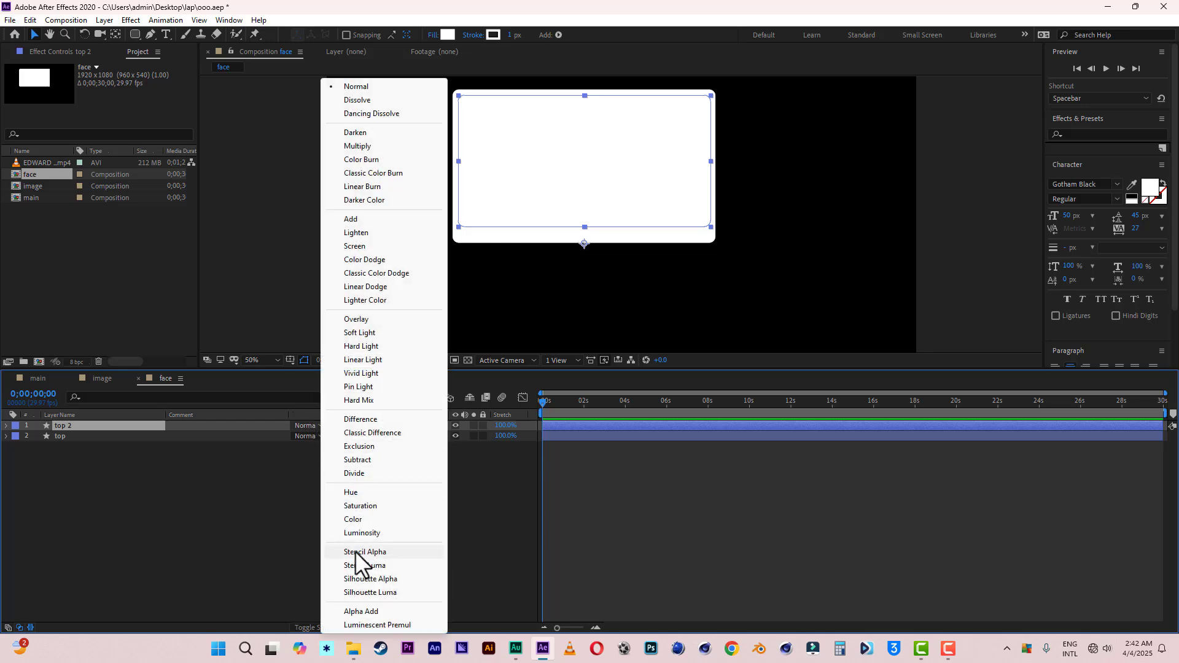
pyautogui.click(369, 579)
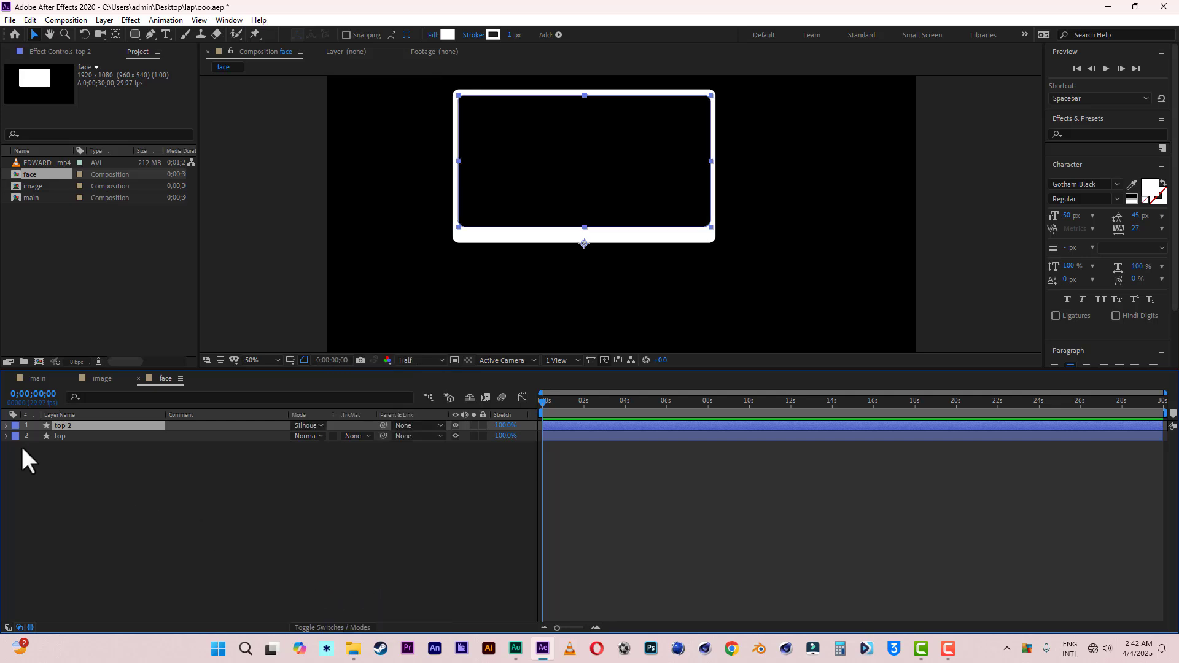
# Step: Pre-compose both top layers as one, moving all attributes into the new composition, and save the project
pyautogui.keyDown('shift'); pyautogui.click(65, 436); pyautogui.keyUp('shift')
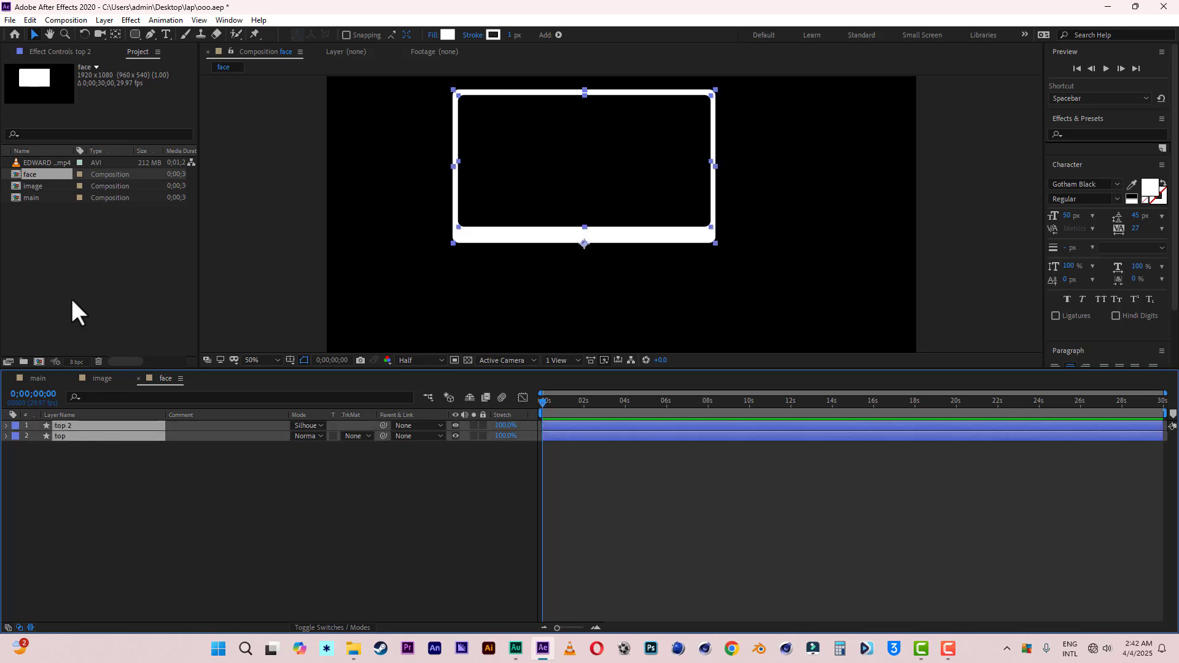
pyautogui.click(103, 20)
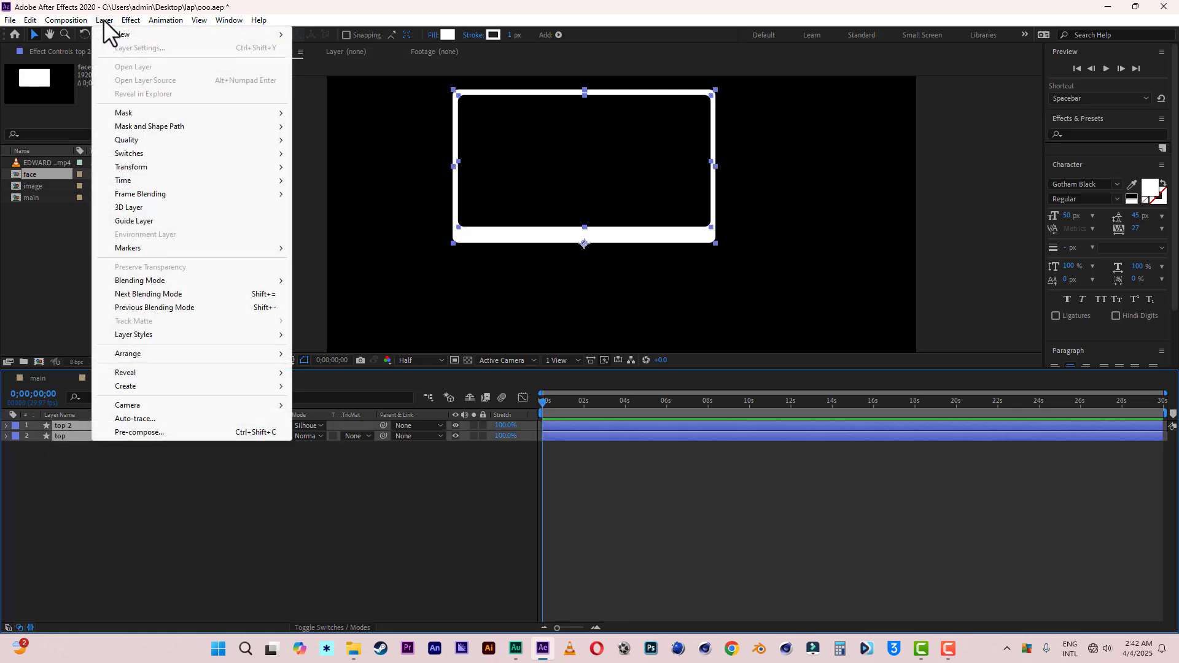
pyautogui.click(137, 432)
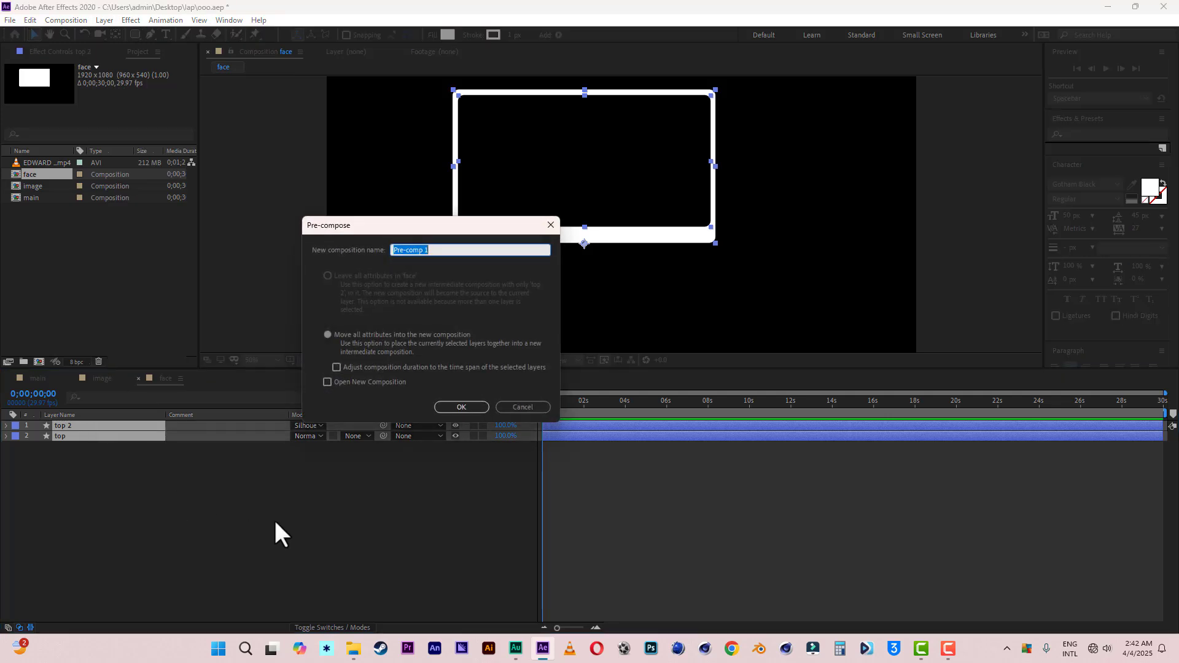
pyautogui.click(396, 334)
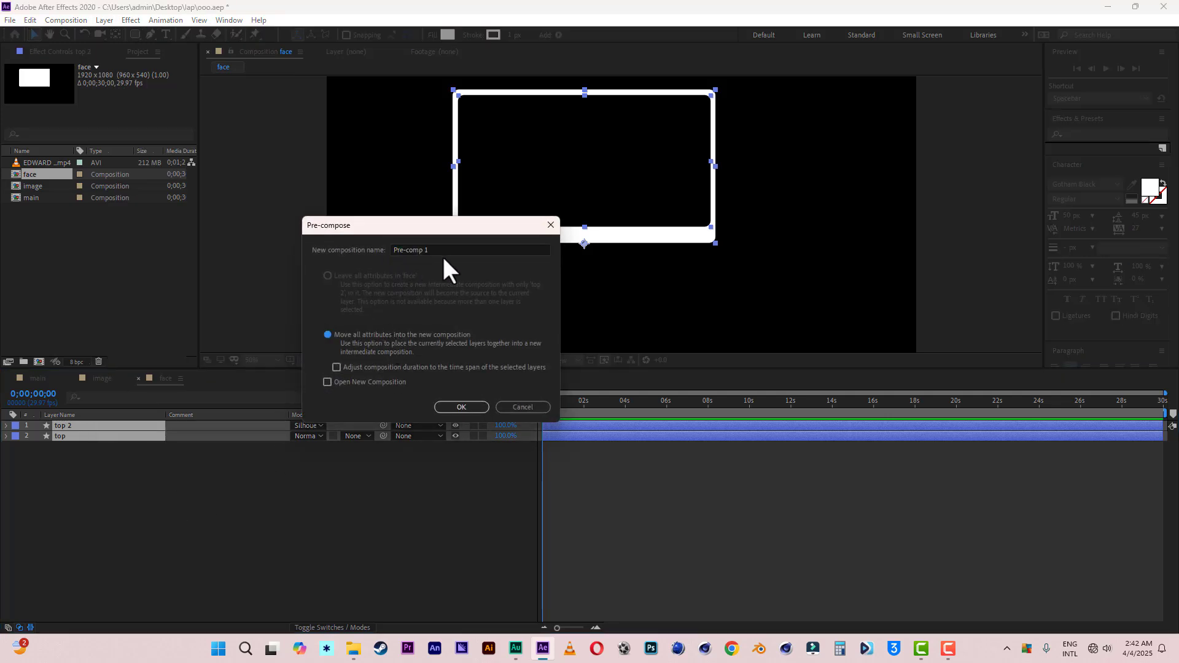
pyautogui.moveTo(444, 252); pyautogui.dragTo(360, 246)
pyautogui.write('one')
pyautogui.press('Return')
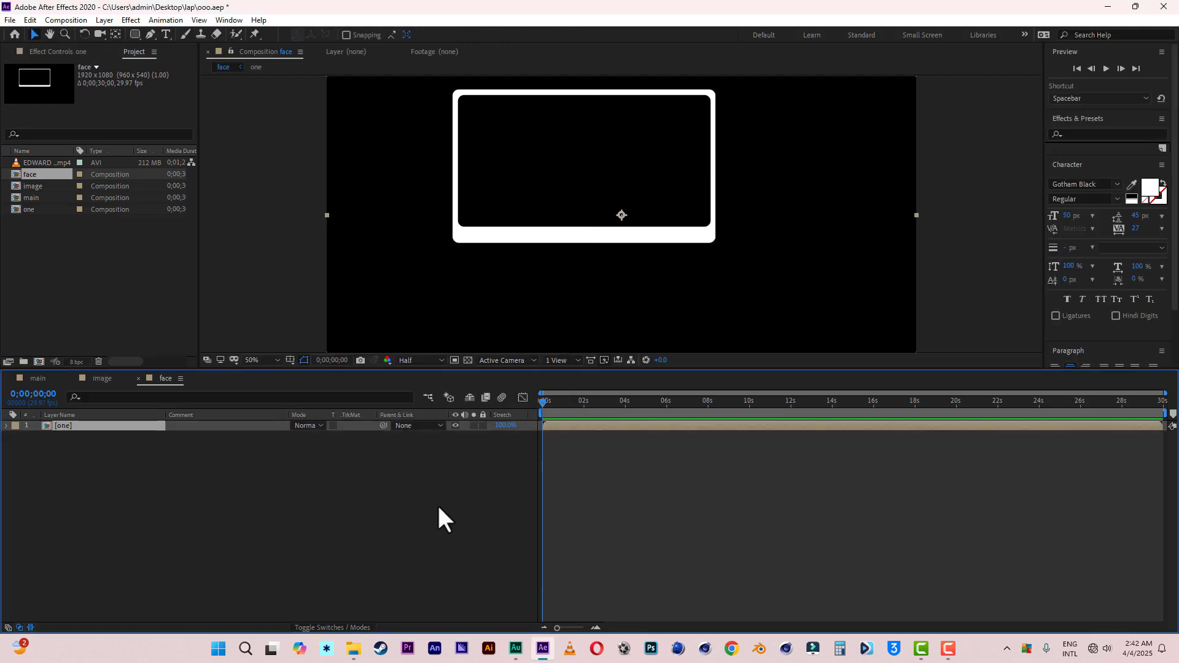
pyautogui.hotkey('ctrl', 's')
# Step: Add the image composition to the face composition beneath the one layer
pyautogui.click(37, 188)
pyautogui.click(38, 188)
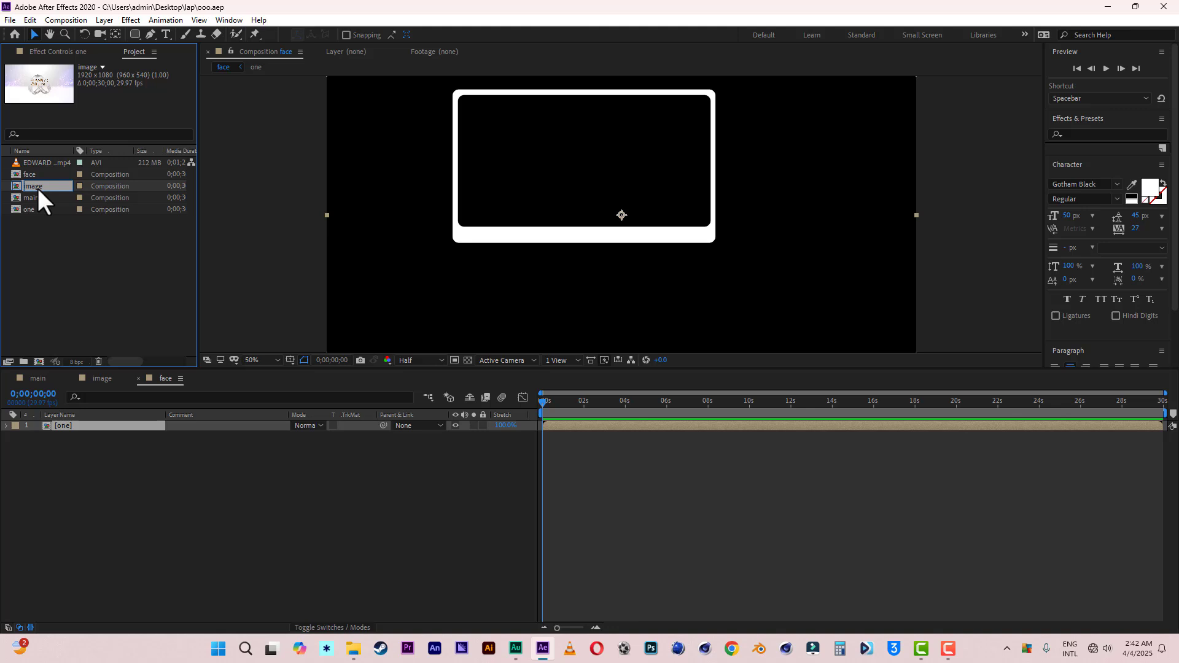
pyautogui.moveTo(38, 188); pyautogui.dragTo(109, 505)
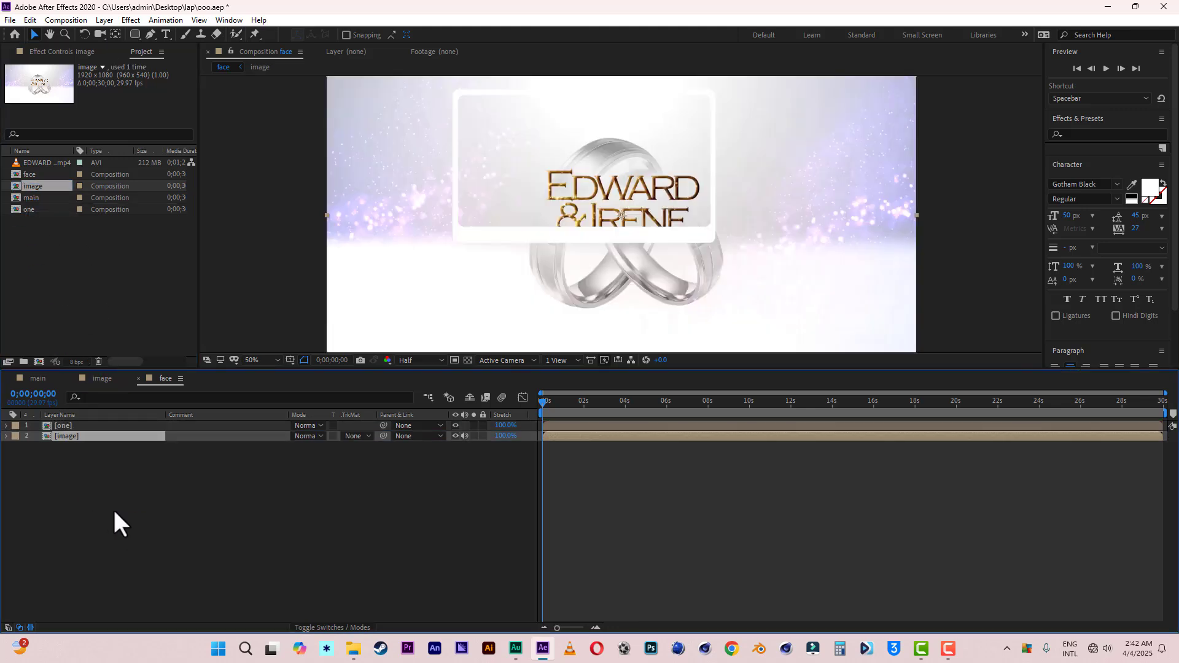
# Step: Scale the image layer down to about 43% and position it inside the white frame's opening
pyautogui.press('s')
pyautogui.moveTo(329, 447); pyautogui.dragTo(290, 448)
pyautogui.moveTo(653, 209); pyautogui.dragTo(618, 155)
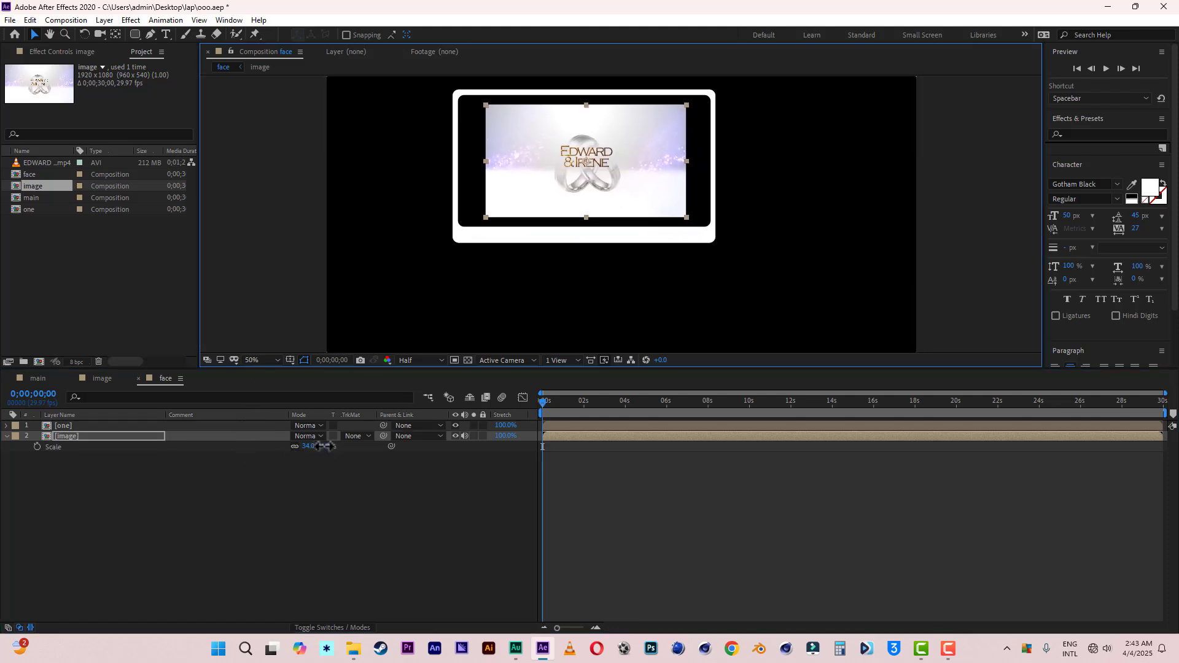
pyautogui.moveTo(324, 447); pyautogui.dragTo(328, 446)
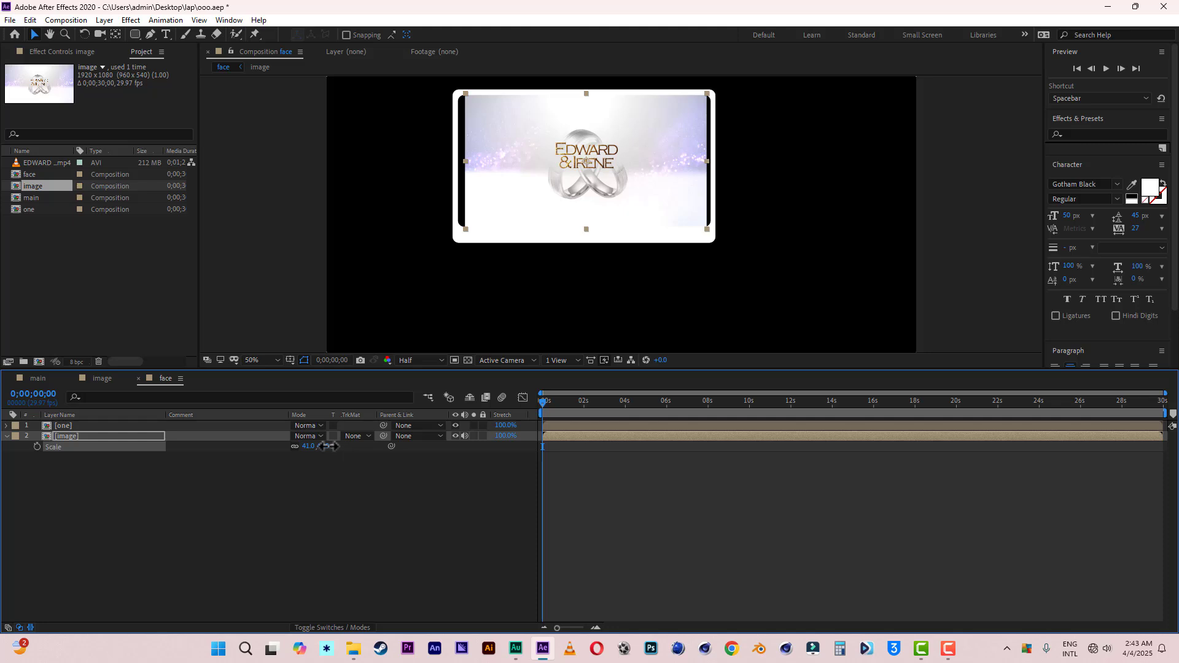
pyautogui.moveTo(328, 446); pyautogui.dragTo(330, 447)
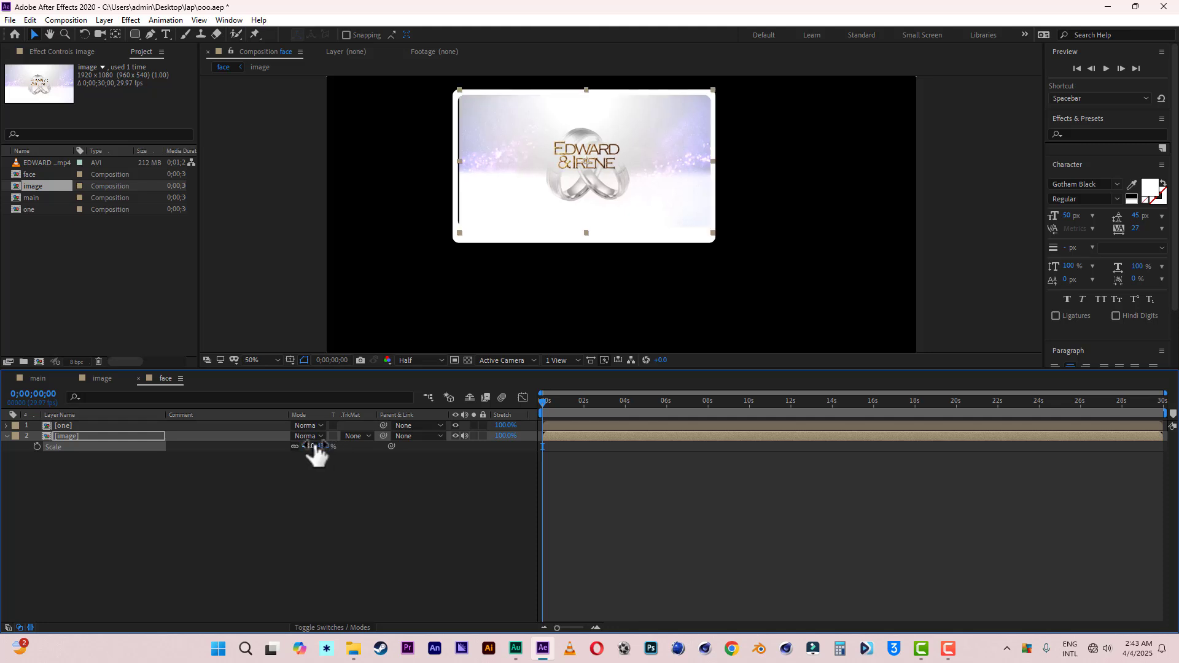
# Step: Nudge the image layer left and down, stretch its scale to 43.4, 43.0% to fill the opening, and move the current time to 0;00;05;25
pyautogui.press('Left')
pyautogui.press('Left')
pyautogui.press('Left')
pyautogui.press('Down')
pyautogui.press('Down')
pyautogui.press('Down')
pyautogui.press('Down')
pyautogui.press('Down')
pyautogui.press('Down')
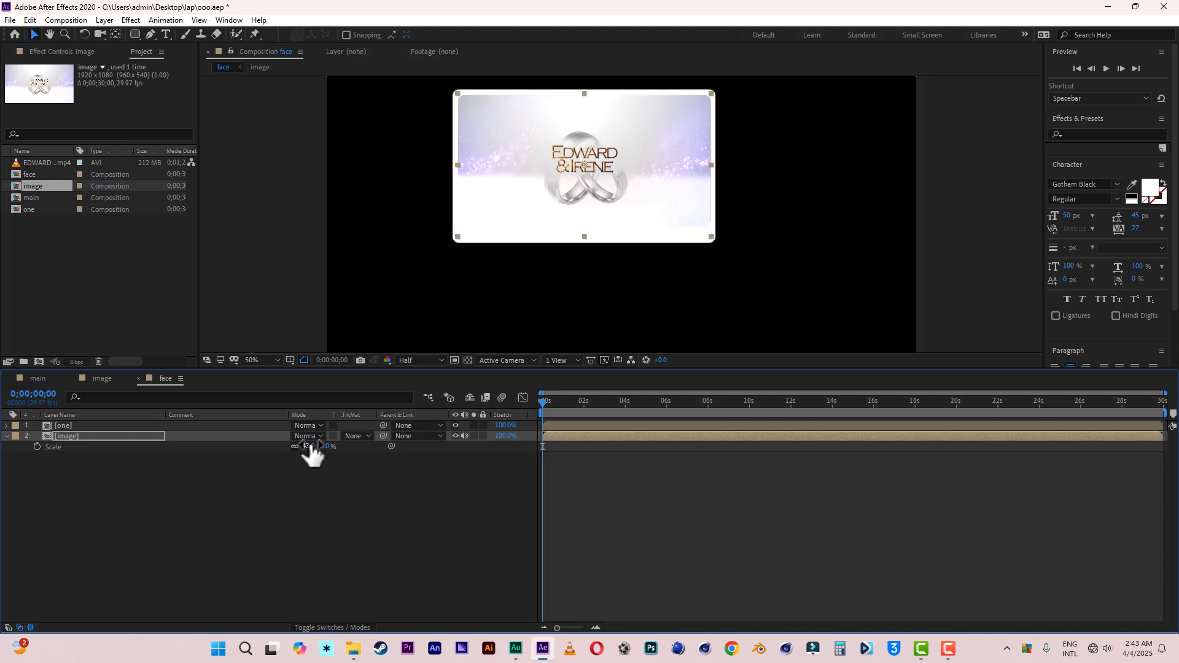
pyautogui.moveTo(712, 164); pyautogui.dragTo(712, 165)
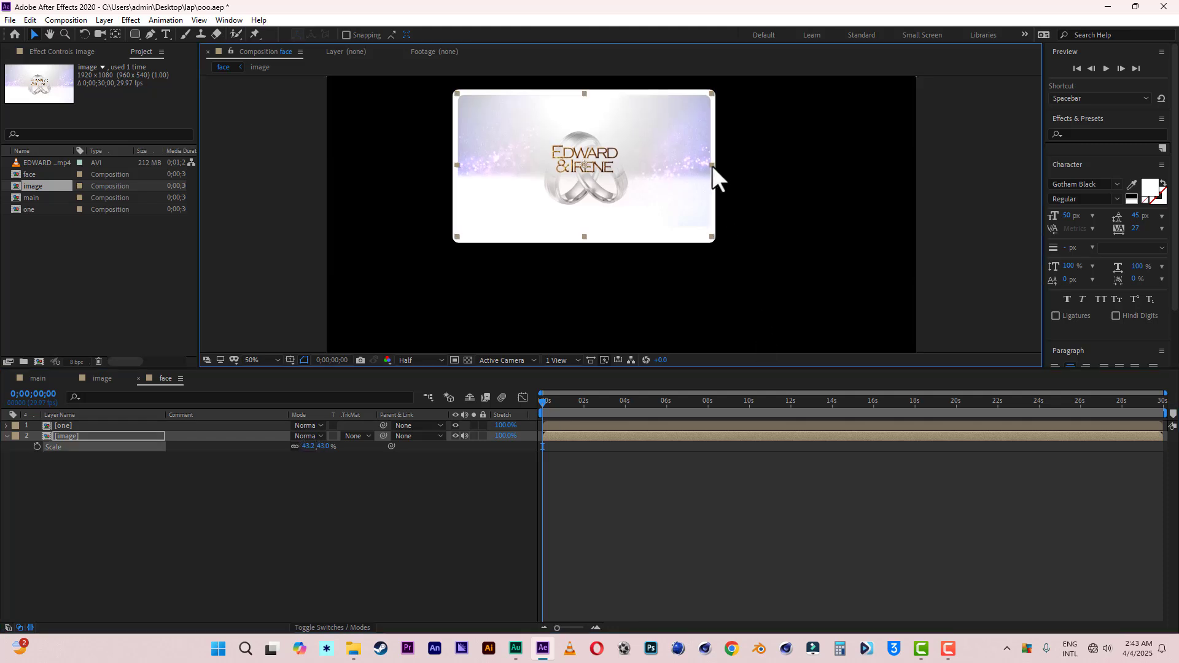
pyautogui.click(646, 407)
pyautogui.moveTo(650, 401); pyautogui.dragTo(662, 400)
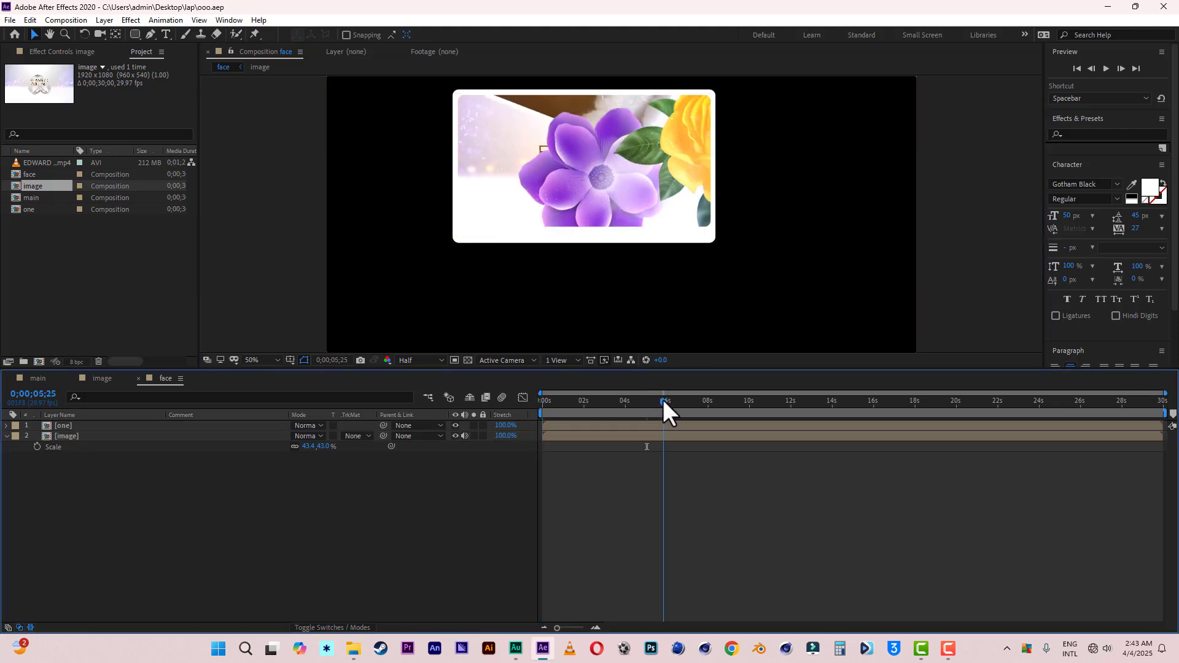
# Step: Add a Drop Shadow layer style to the one layer and set its distance to 0
pyautogui.click(86, 426)
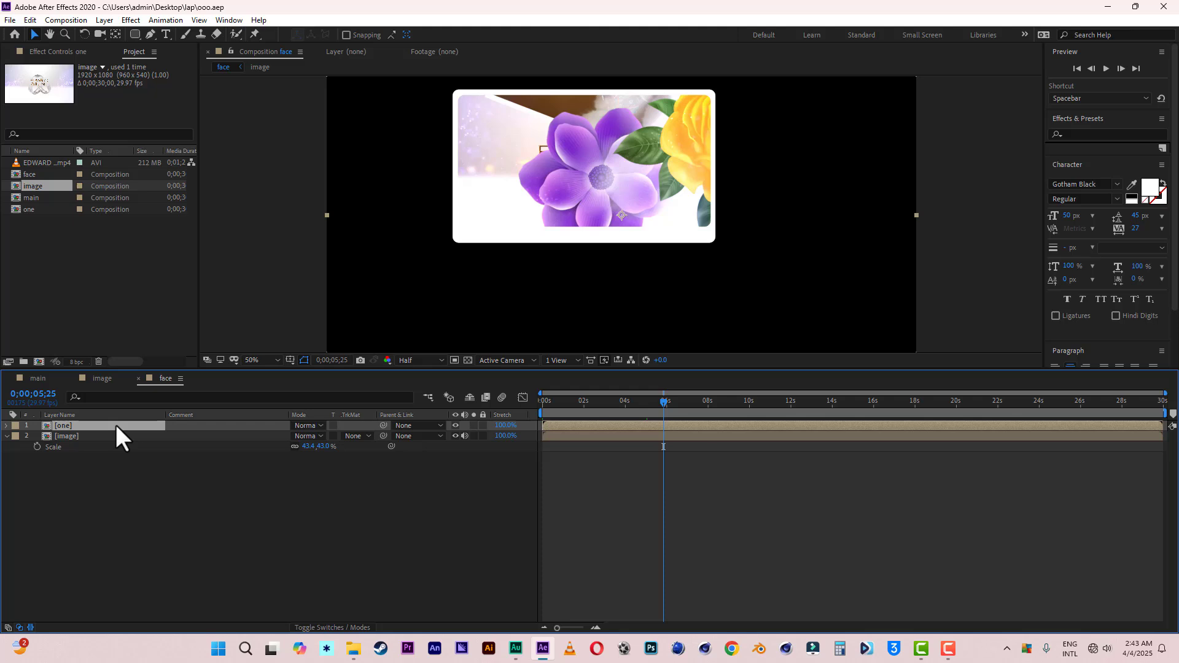
pyautogui.rightClick(116, 425)
pyautogui.moveTo(169, 246)
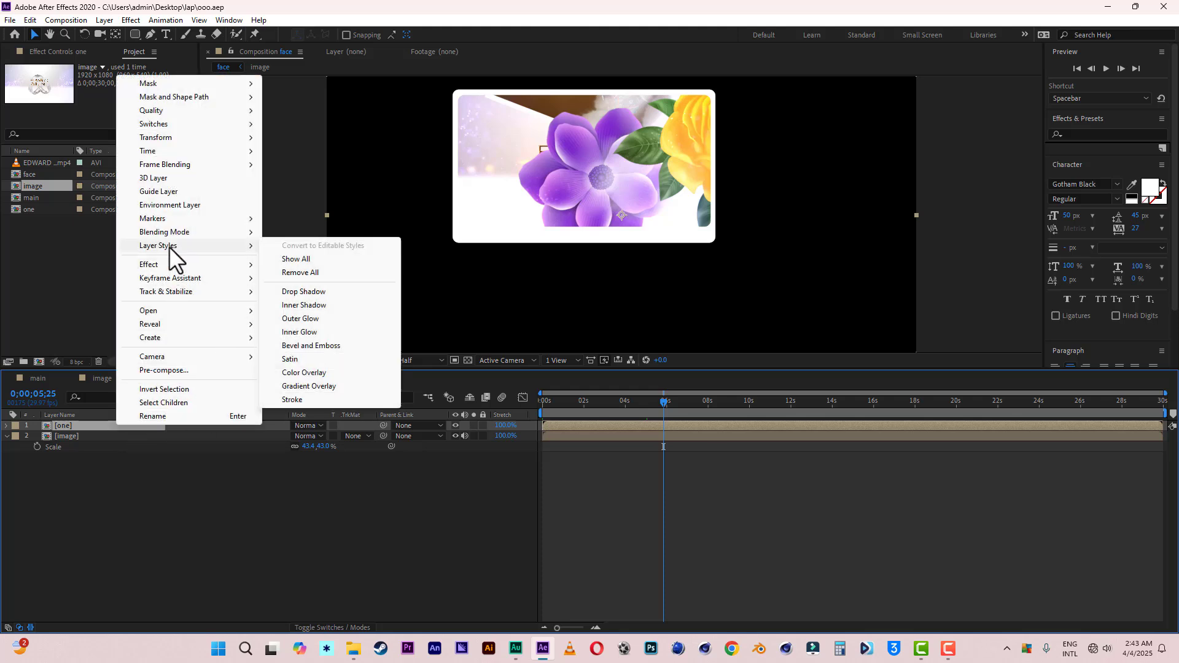
pyautogui.click(301, 292)
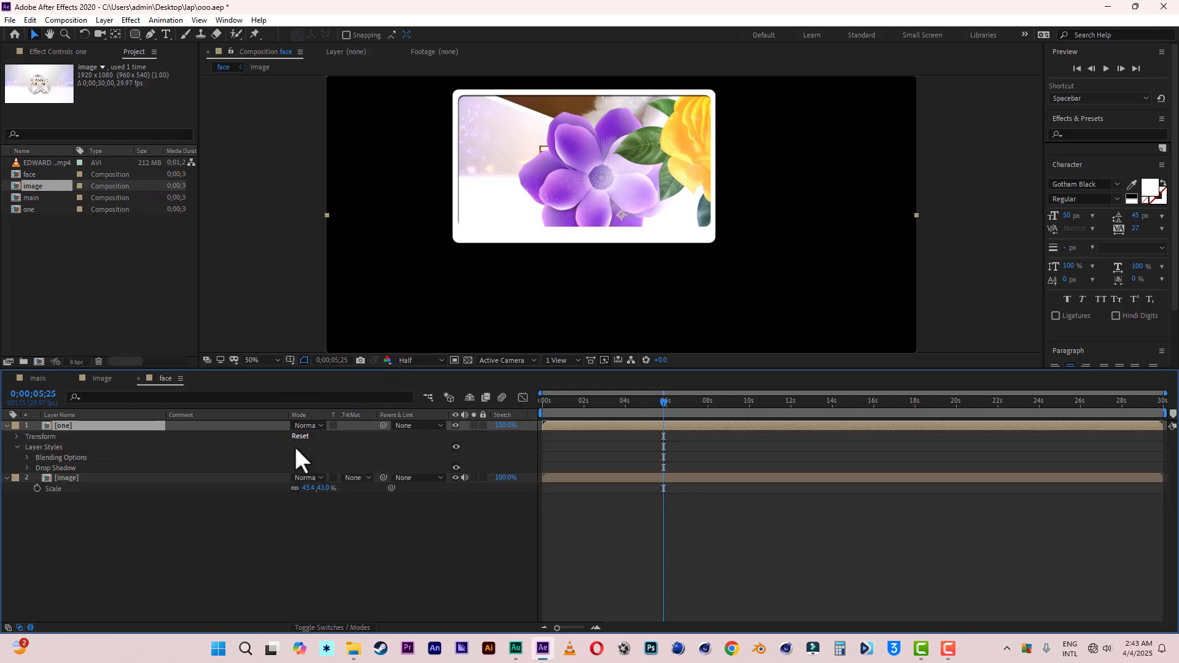
pyautogui.click(27, 468)
pyautogui.click(296, 530)
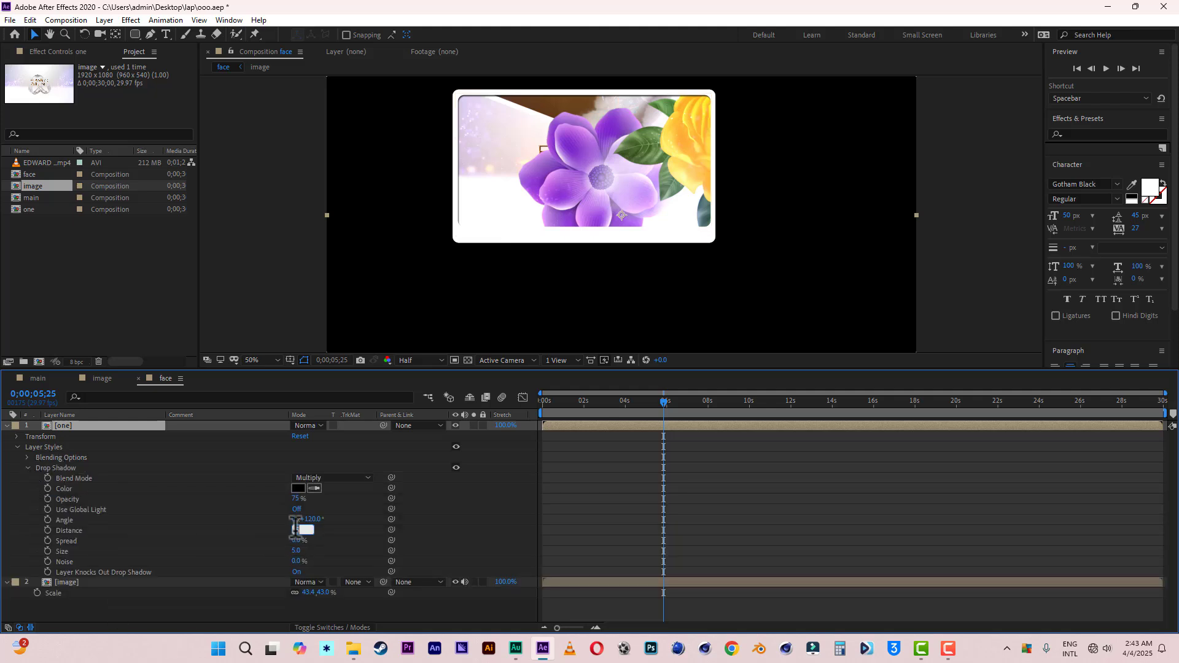
pyautogui.write('0')
pyautogui.click(340, 526)
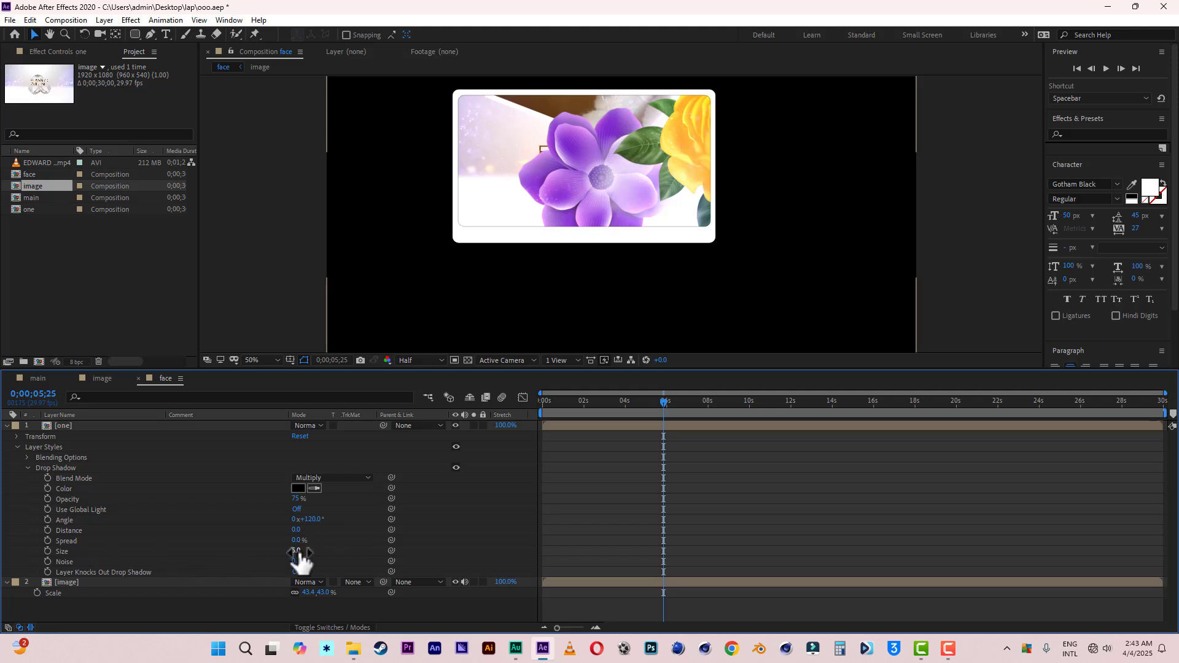
# Step: Set the drop shadow's size to 12 and its opacity to 25%, and save the project
pyautogui.moveTo(300, 551); pyautogui.dragTo(302, 551)
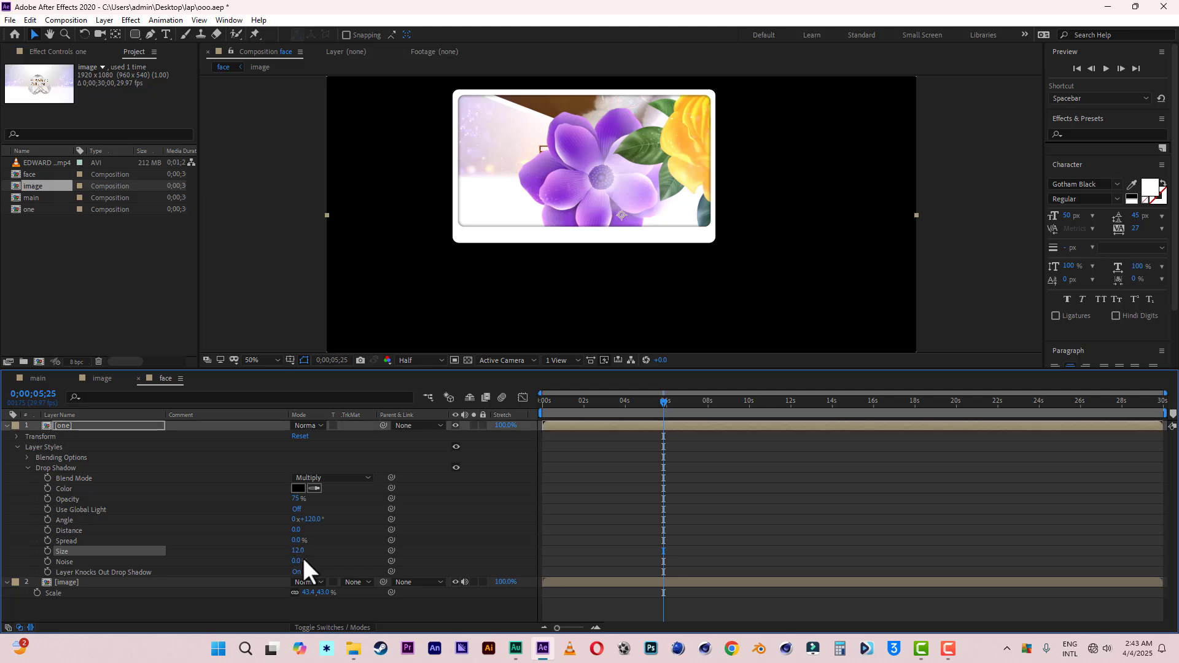
pyautogui.click(297, 499)
pyautogui.write('20')
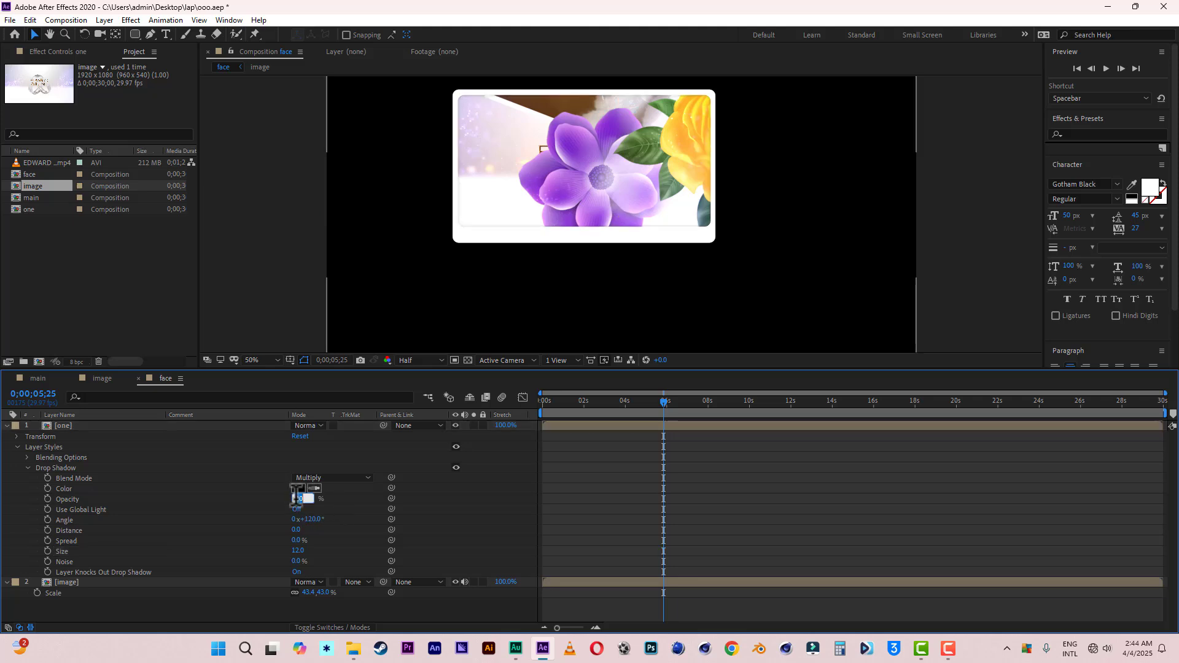
pyautogui.press('Return')
pyautogui.click(10, 20)
pyautogui.click(30, 137)
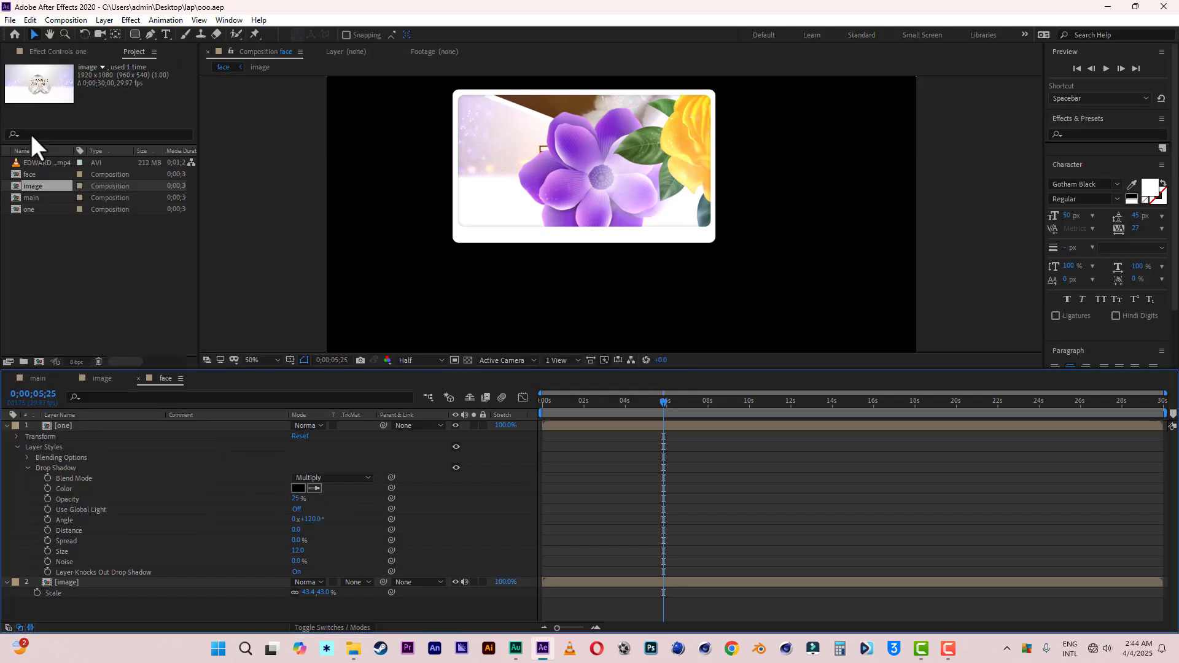
# Step: Switch to the main composition, view it from Custom View 1, and expand the top layer's properties
pyautogui.click(37, 378)
pyautogui.press('Return')
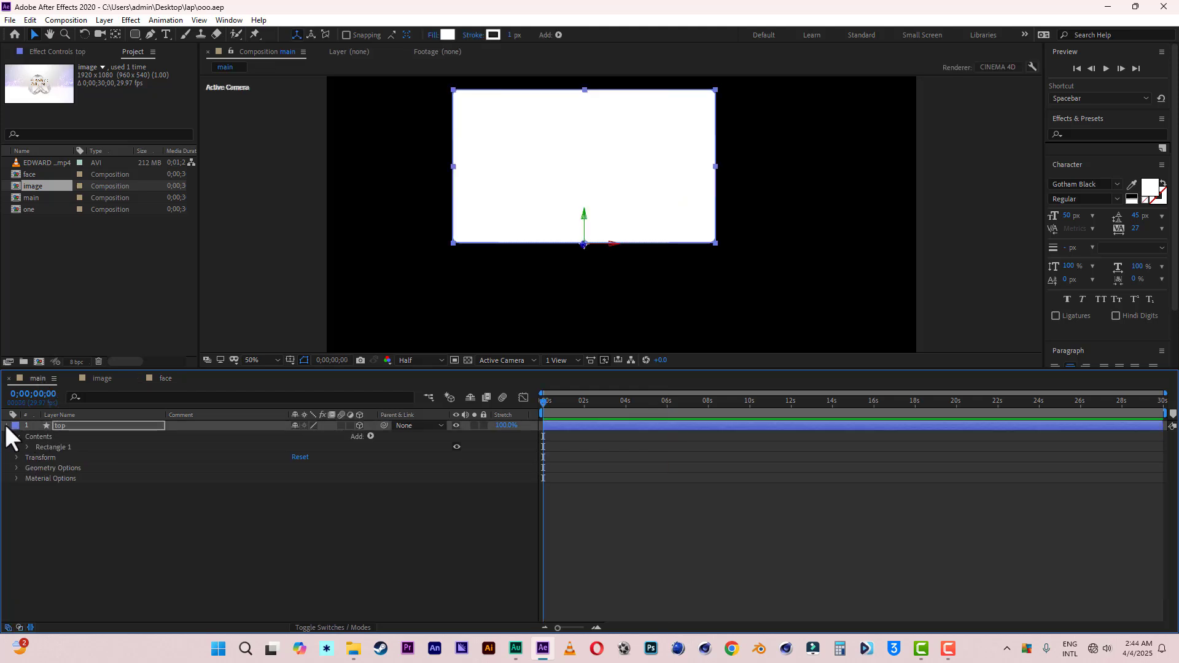
pyautogui.click(5, 425)
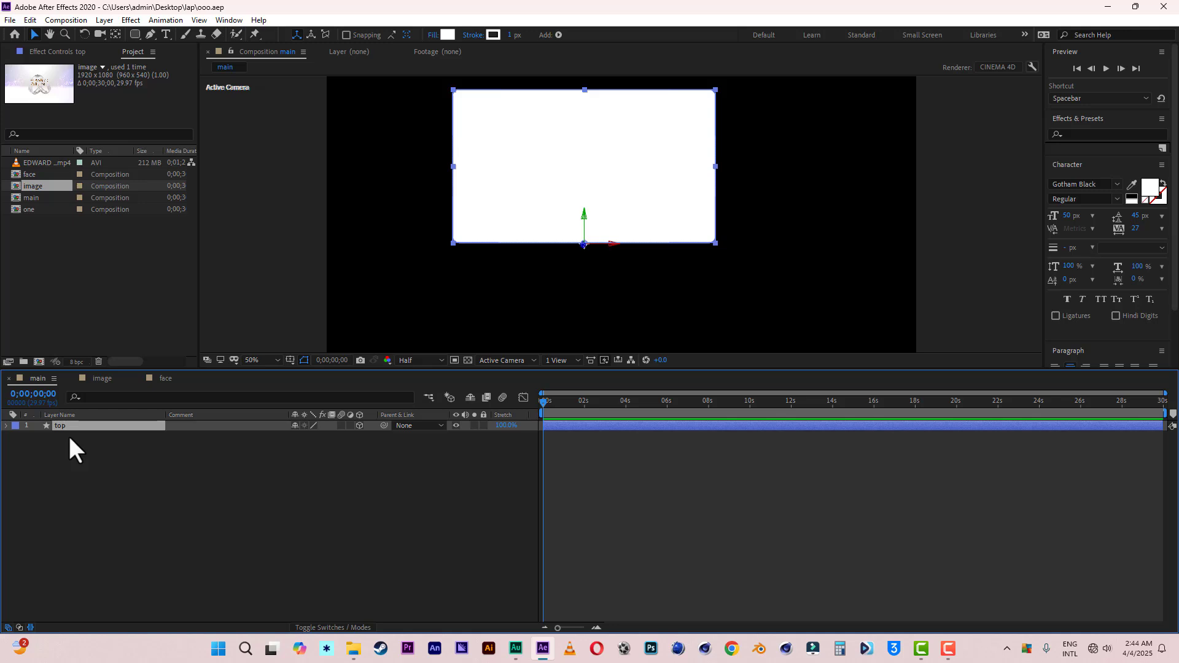
pyautogui.click(514, 360)
pyautogui.click(531, 474)
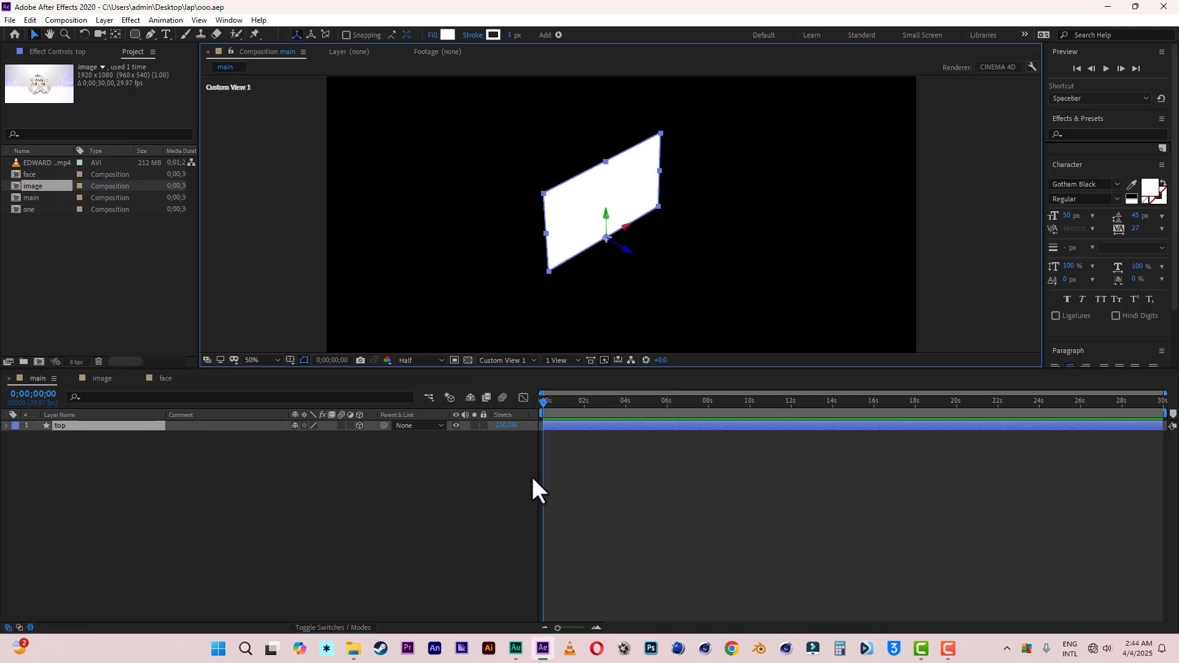
pyautogui.click(6, 426)
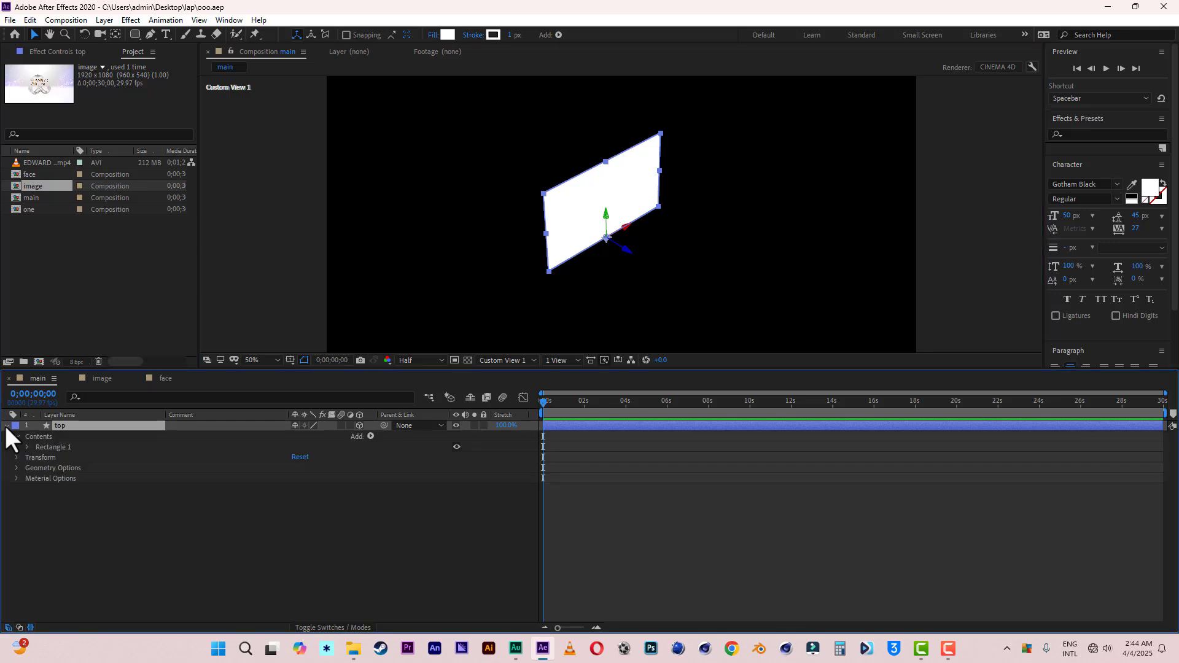
# Step: Set the top layer's extrusion depth to 12 in its geometry options and inspect the thickness up close
pyautogui.click(16, 468)
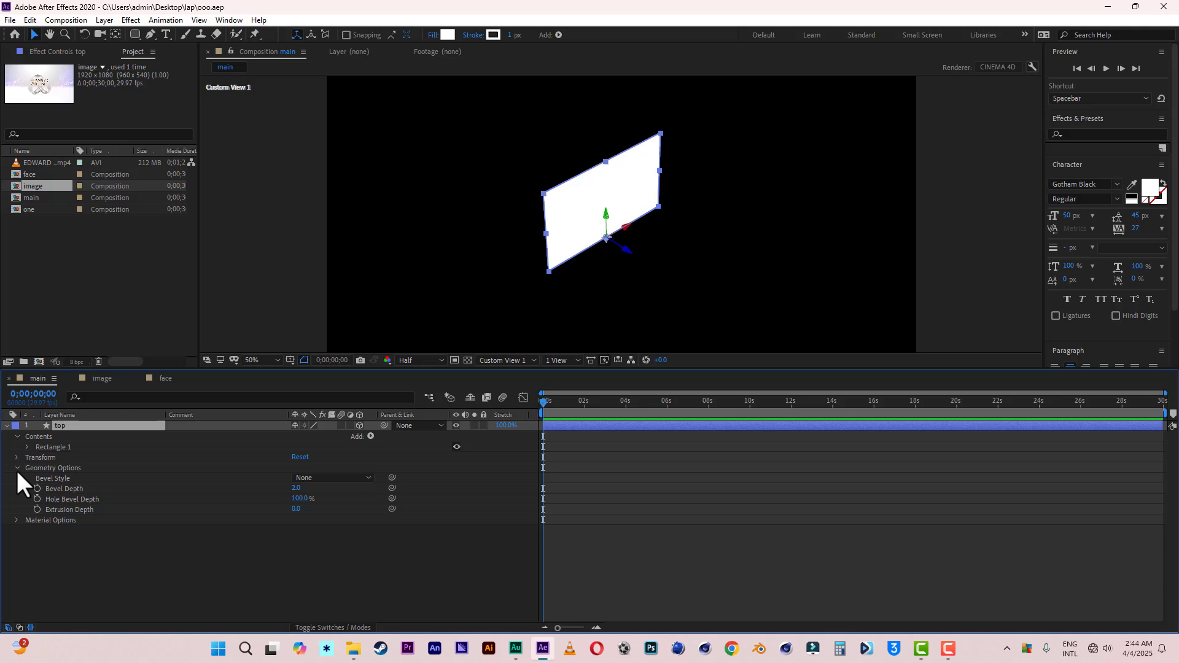
pyautogui.click(297, 509)
pyautogui.write('12')
pyautogui.click(304, 533)
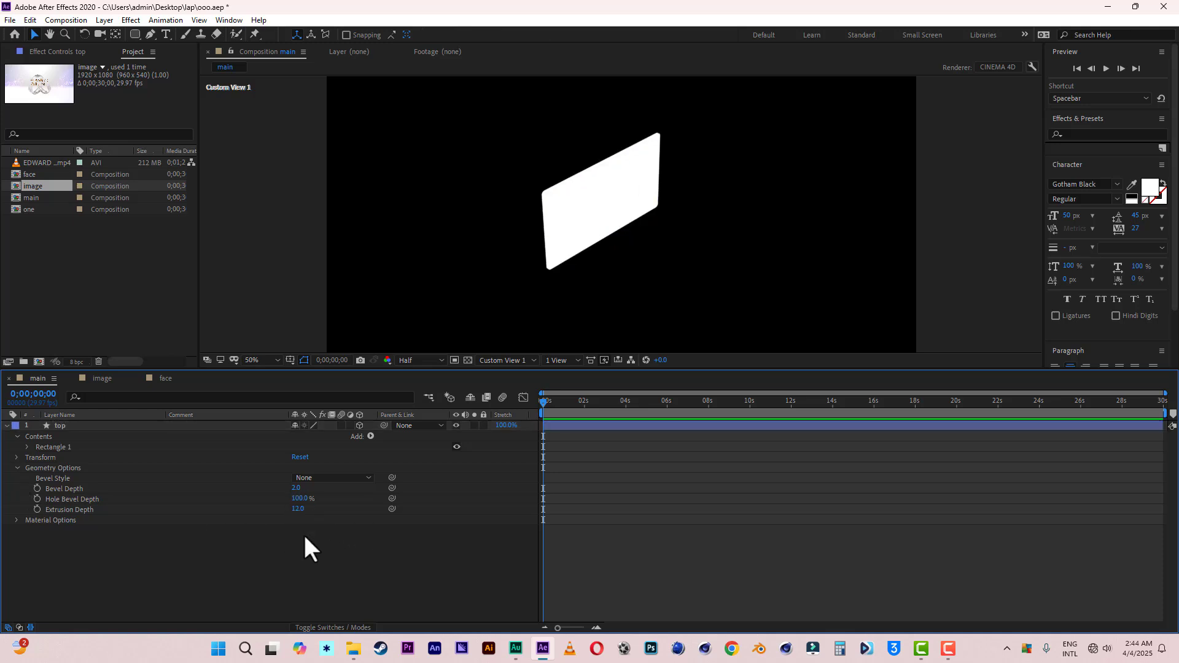
pyautogui.click(76, 425)
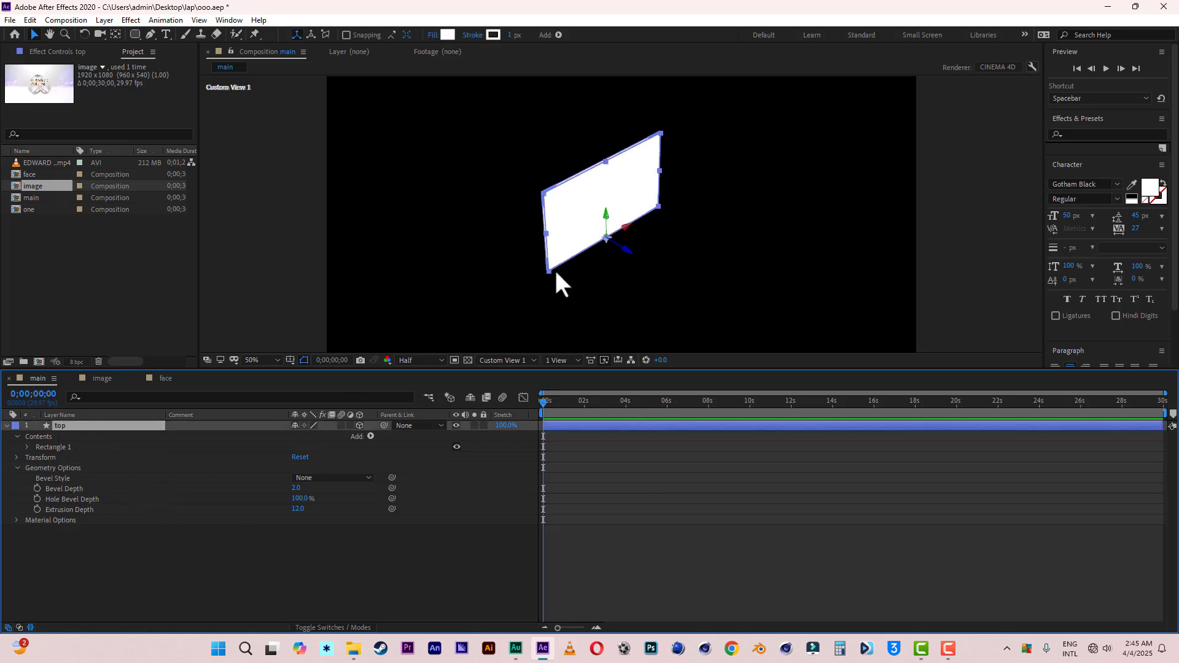
pyautogui.press('.')
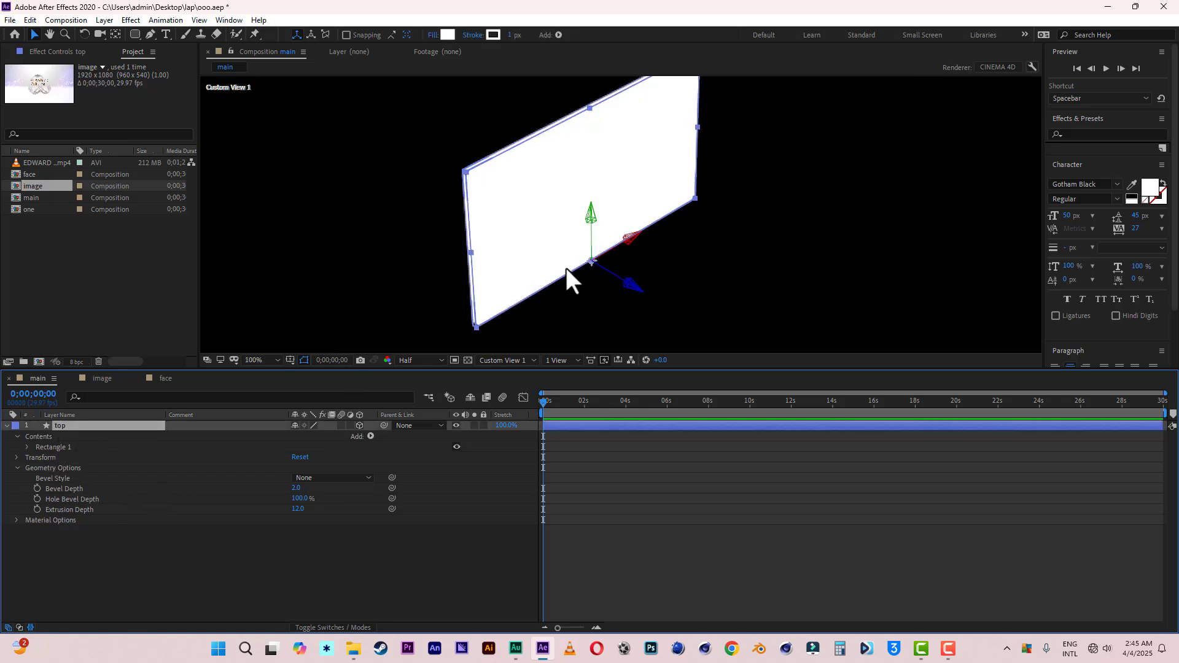
pyautogui.scroll(-1, 566, 267)
pyautogui.scroll(1, 566, 268)
pyautogui.scroll(-1, 566, 267)
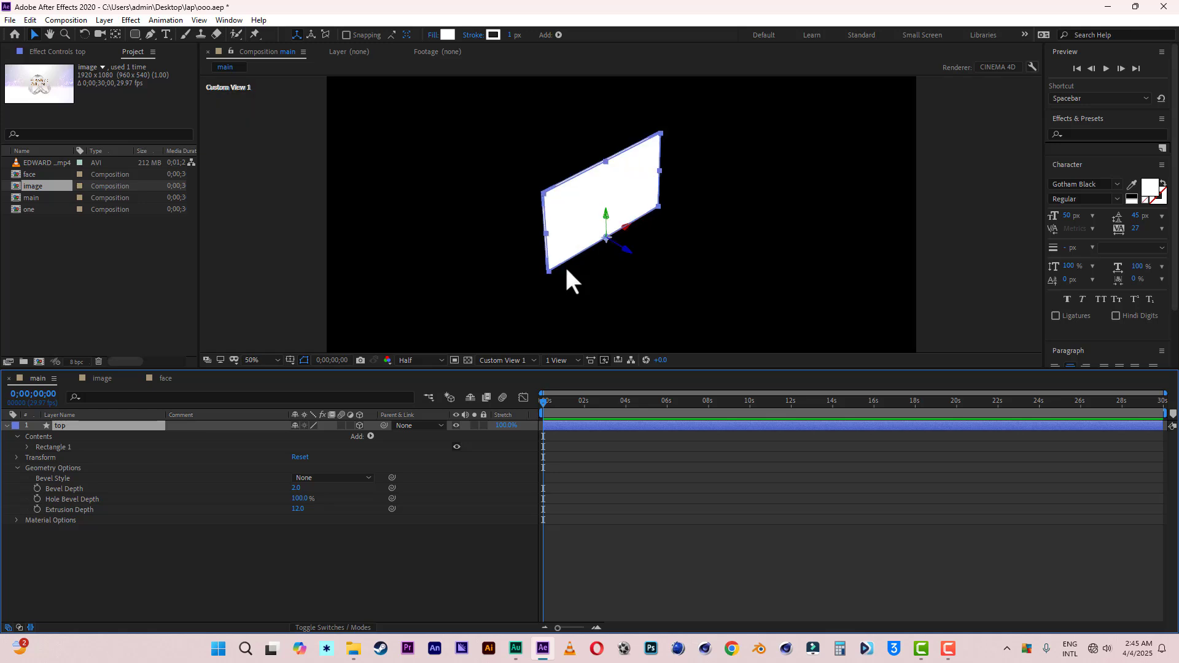
# Step: Set the top layer's extrusion depth to 15 and check the panel's thickness
pyautogui.click(299, 510)
pyautogui.scroll(1, 610, 222)
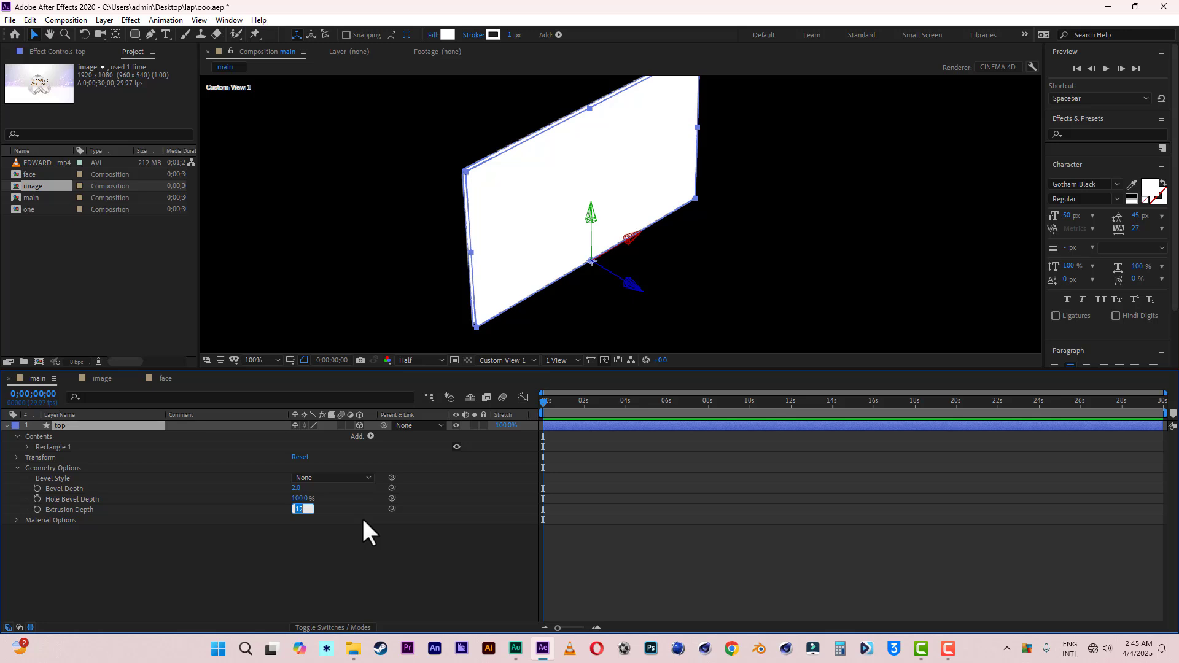
pyautogui.write('1')
pyautogui.click(320, 551)
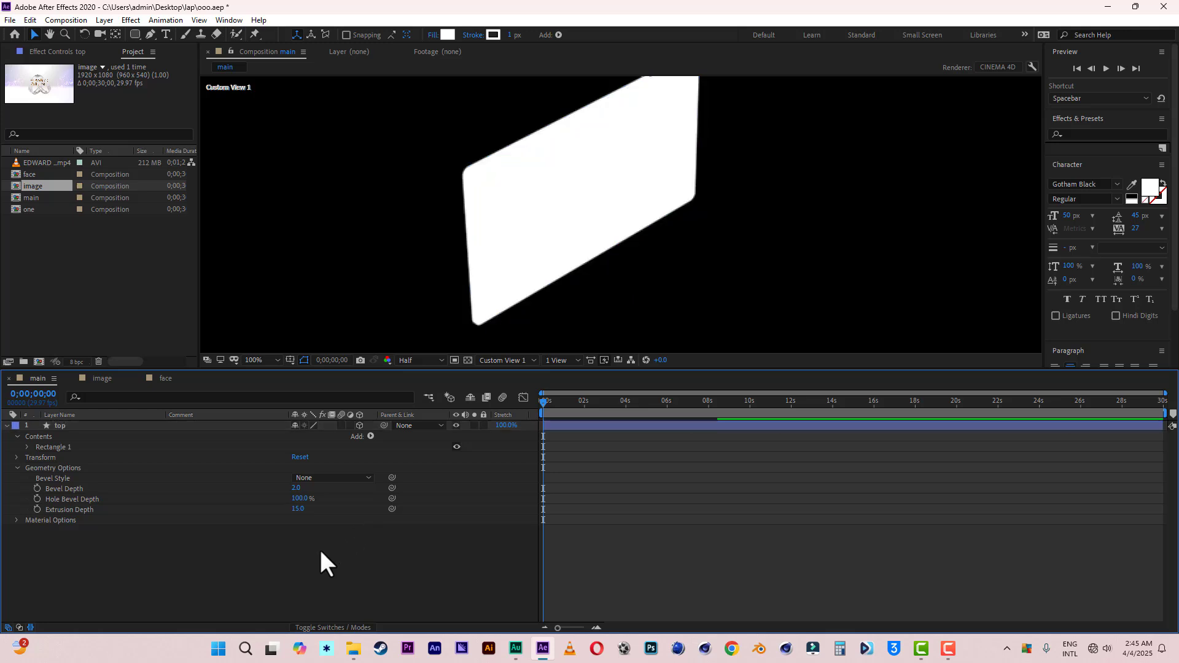
pyautogui.click(126, 425)
pyautogui.press(',')
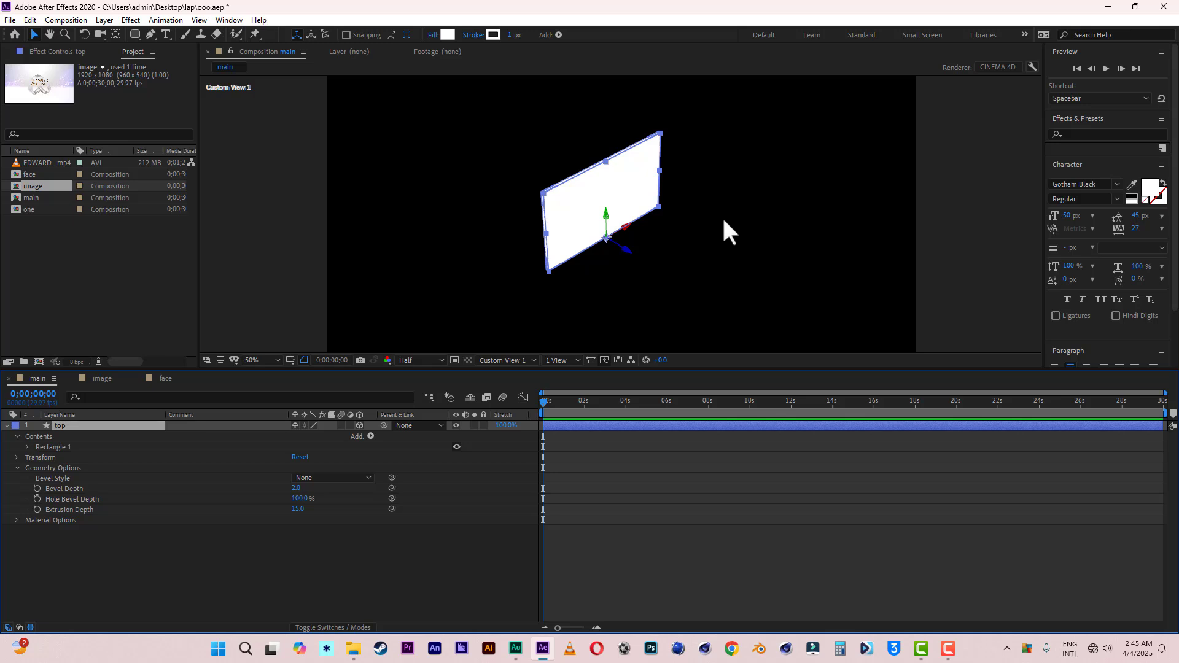
# Step: Switch the composition view to Active Camera and save the project
pyautogui.click(523, 361)
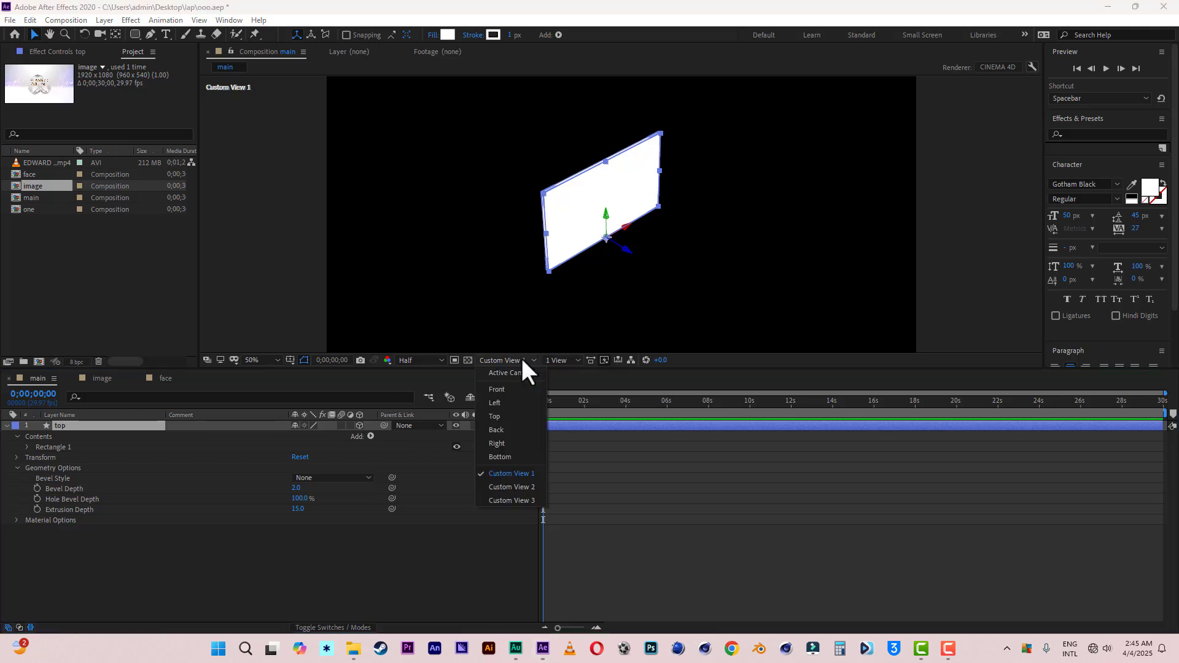
pyautogui.click(517, 375)
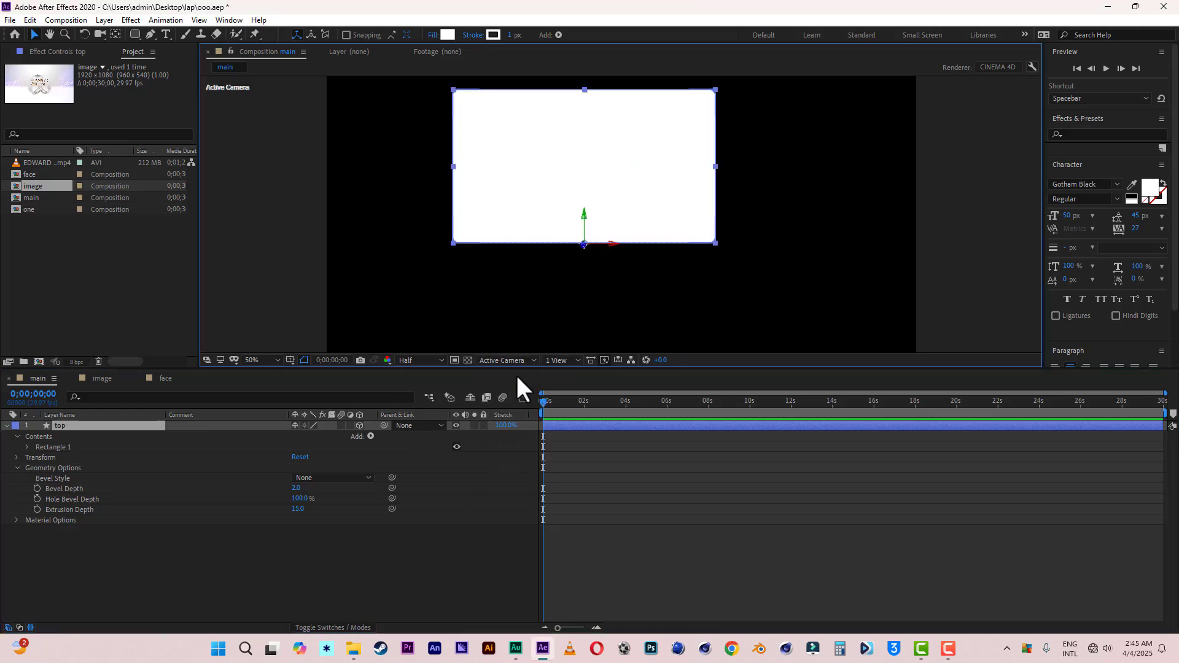
pyautogui.click(10, 20)
pyautogui.click(31, 134)
# Step: Duplicate the top layer, place the copy beneath the original in the layer stack, and rename it bottom
pyautogui.click(9, 426)
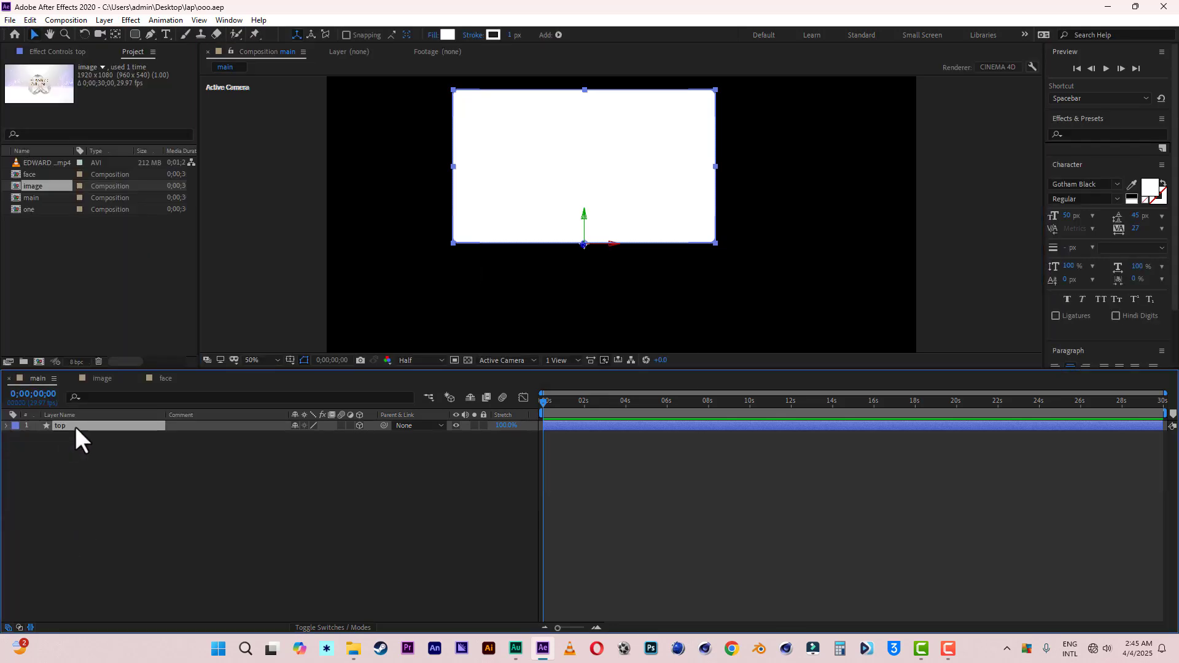
pyautogui.hotkey('ctrl', 'd')
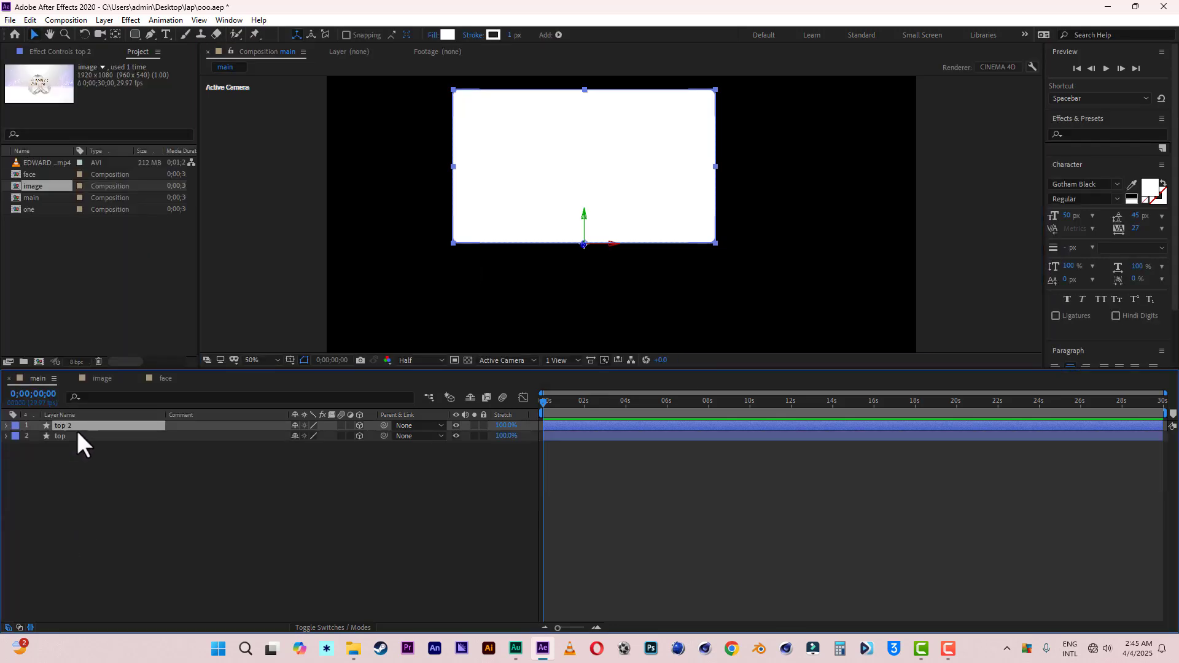
pyautogui.moveTo(72, 428); pyautogui.dragTo(72, 468)
pyautogui.rightClick(79, 436)
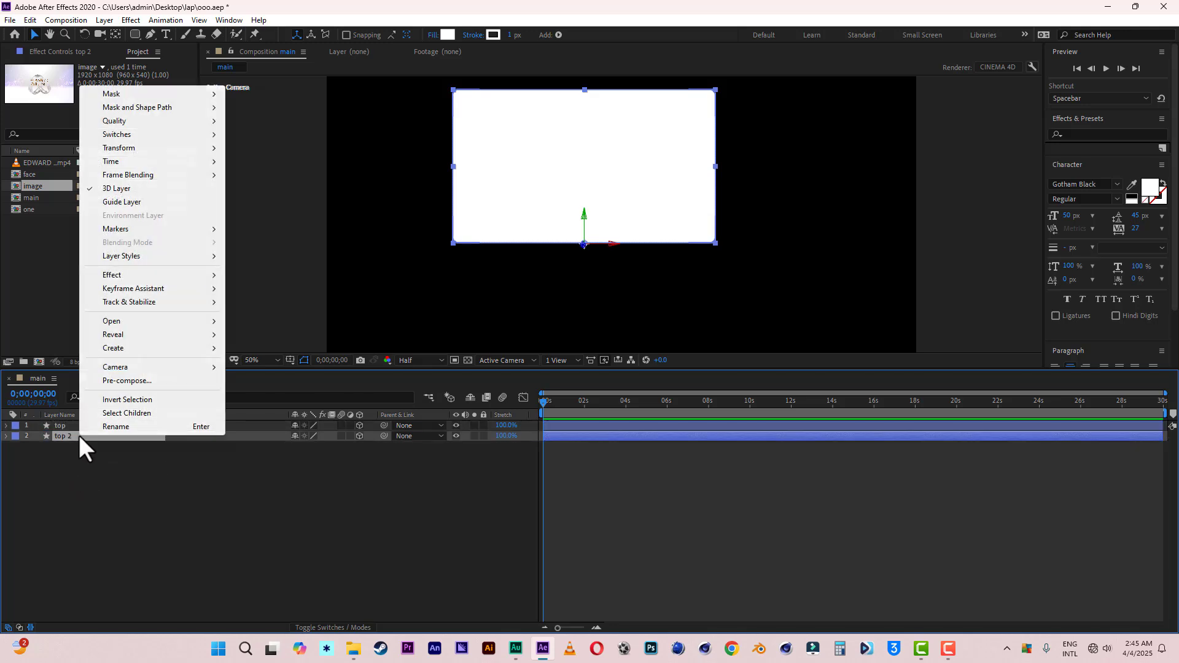
pyautogui.click(137, 427)
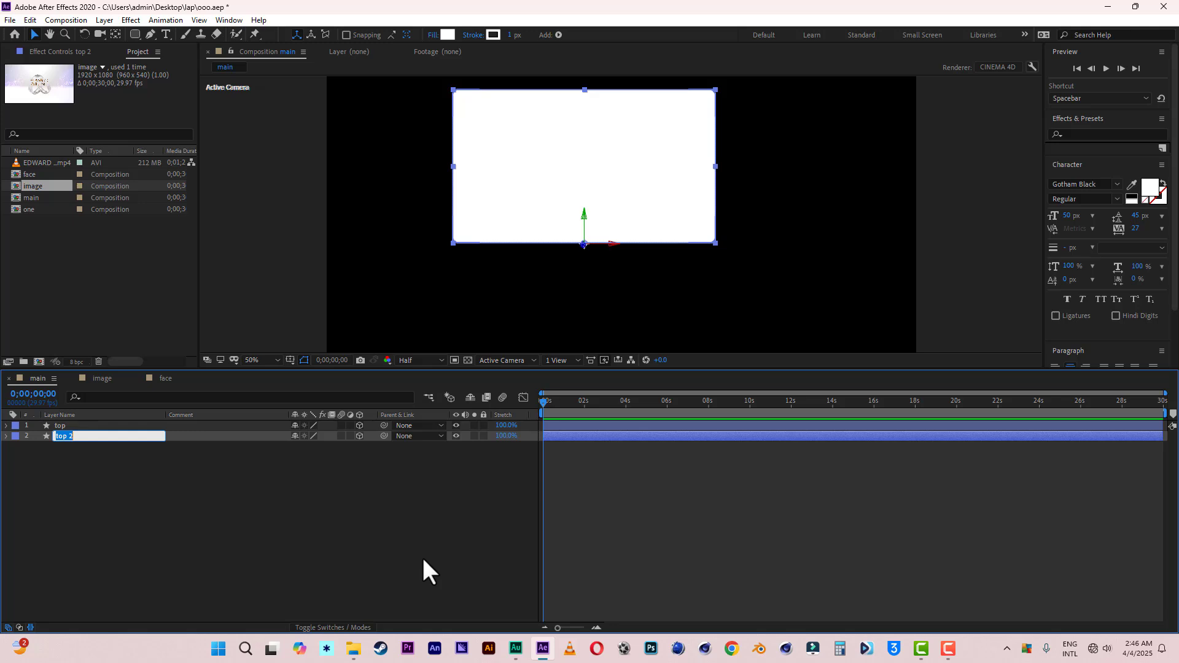
pyautogui.write('bottom')
pyautogui.press('Return')
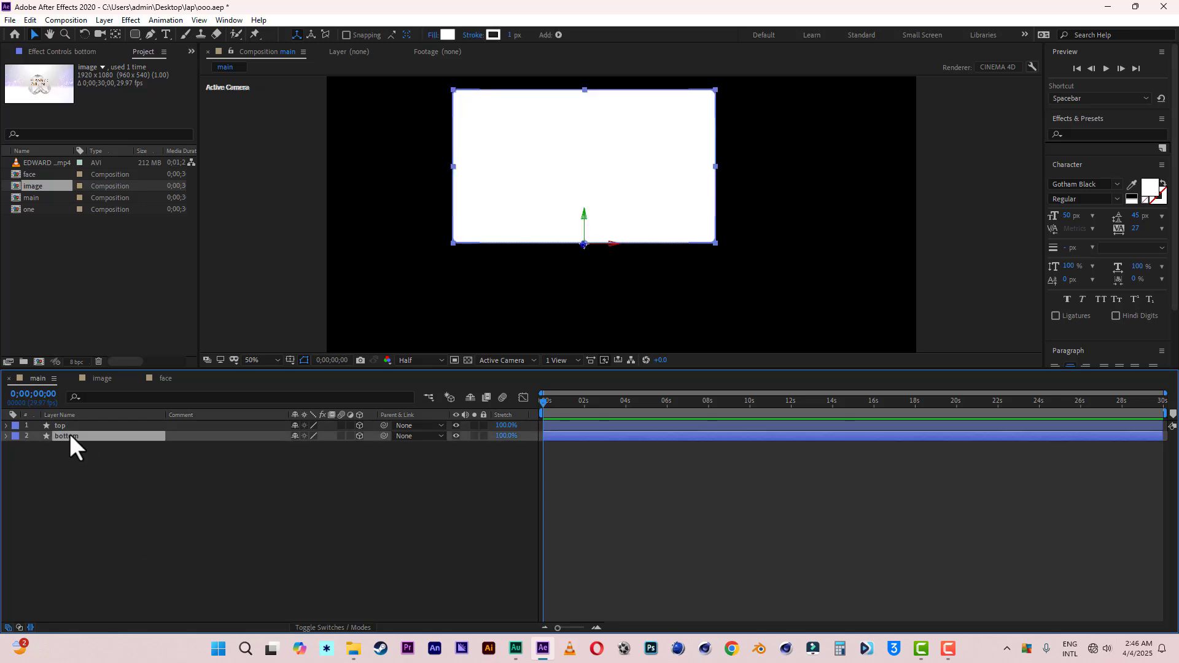
# Step: Set the bottom layer's X Rotation to 90° so it lies flat like a laptop base
pyautogui.press('r')
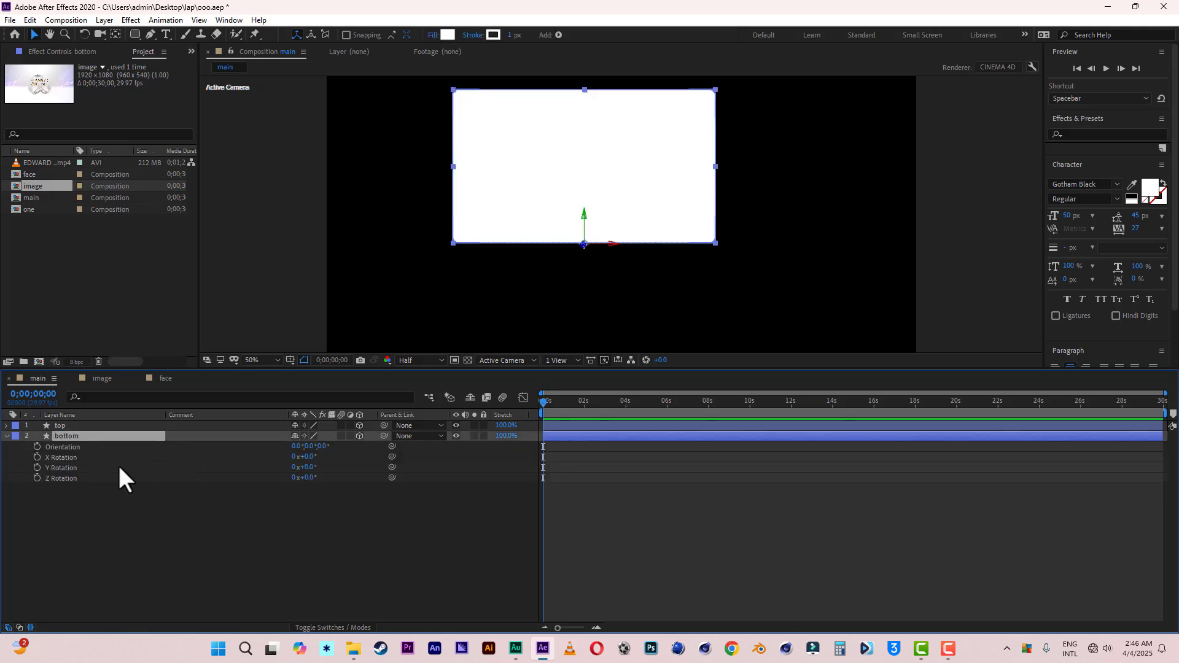
pyautogui.moveTo(312, 457); pyautogui.dragTo(360, 457)
pyautogui.click(311, 457)
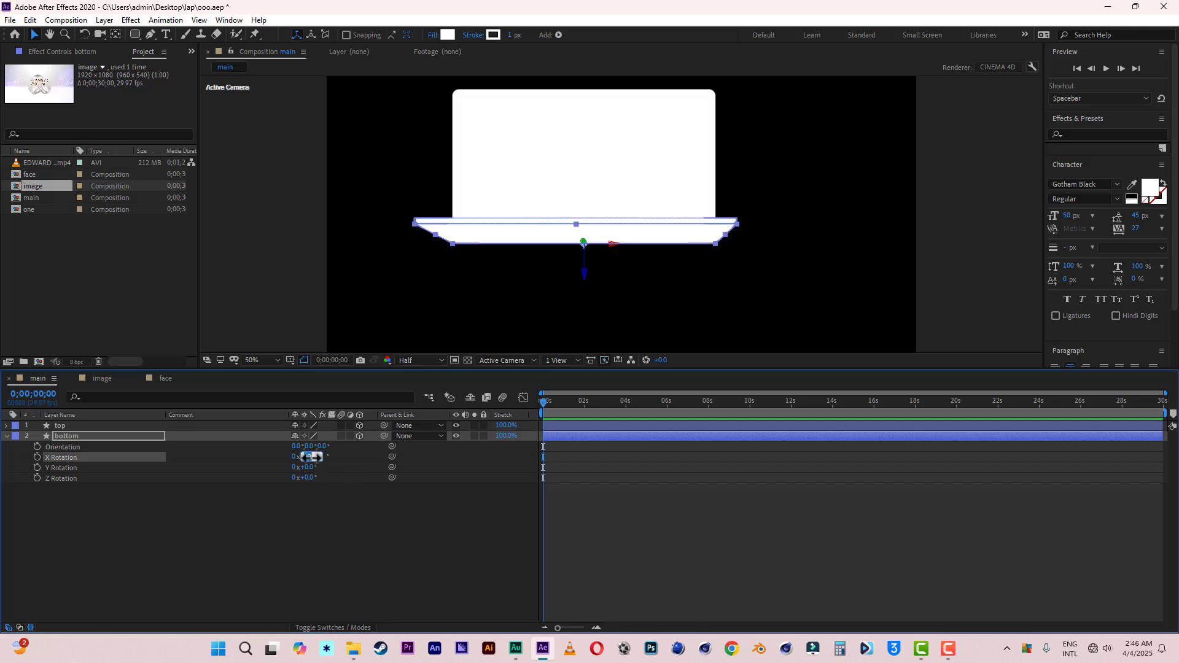
pyautogui.write('90')
pyautogui.click(303, 504)
pyautogui.click(65, 435)
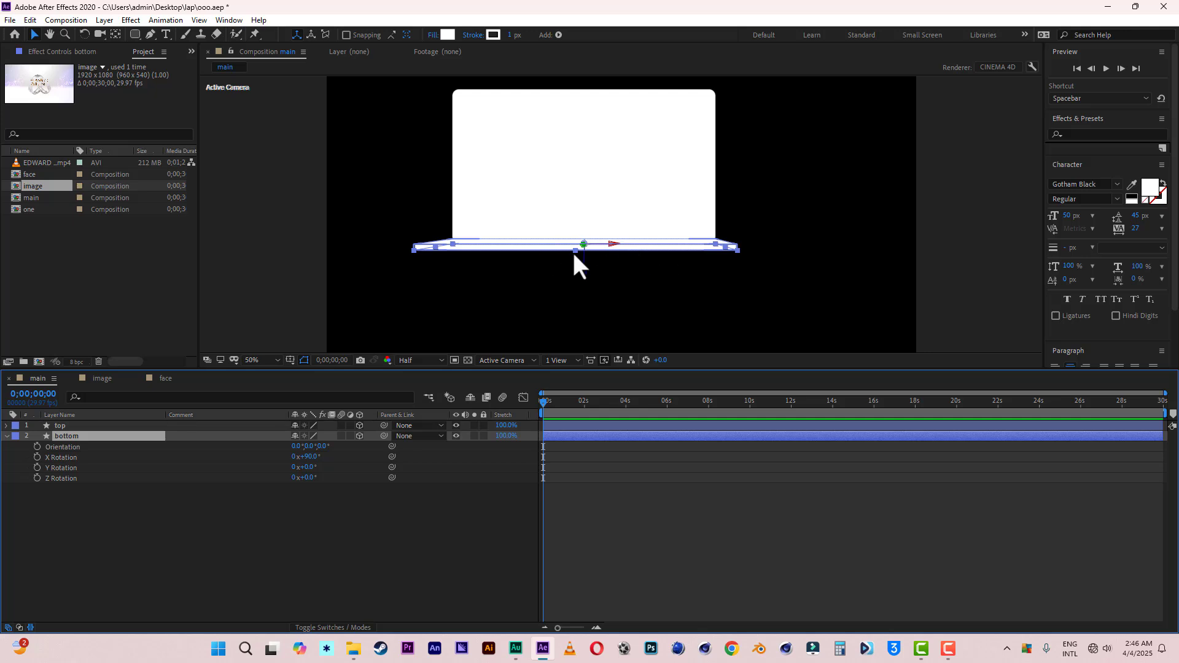
pyautogui.click(6, 436)
# Step: View the corner between the two panels from the Left at Full resolution and enlarge the composition viewer
pyautogui.click(507, 360)
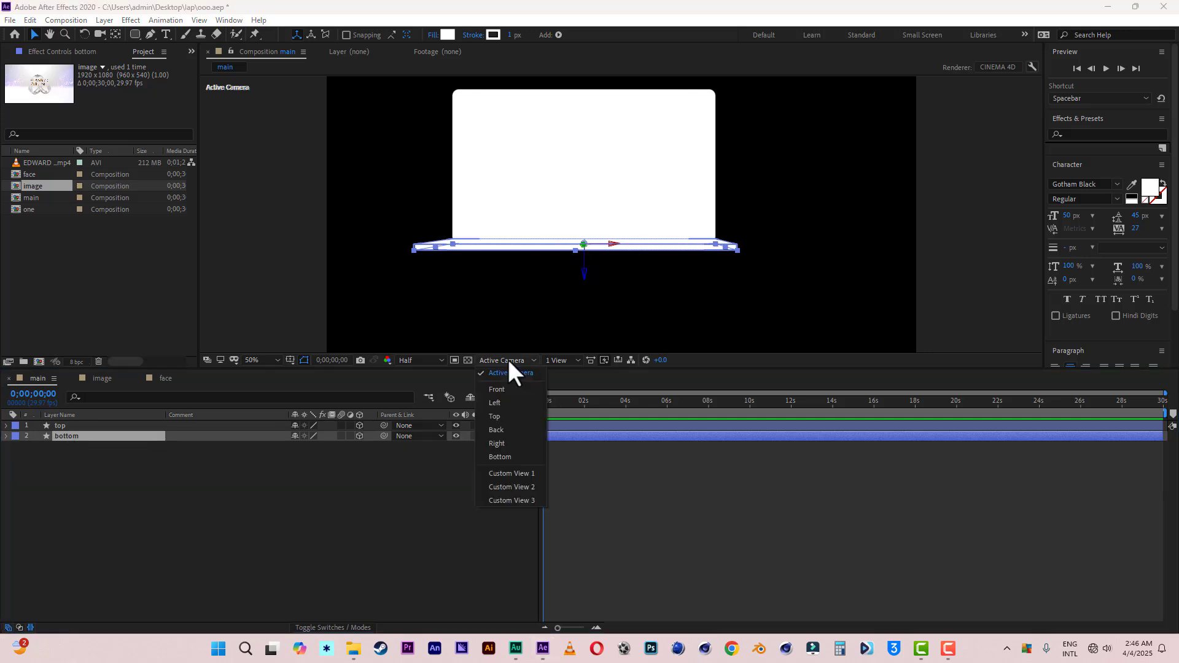
pyautogui.click(503, 403)
pyautogui.press('.')
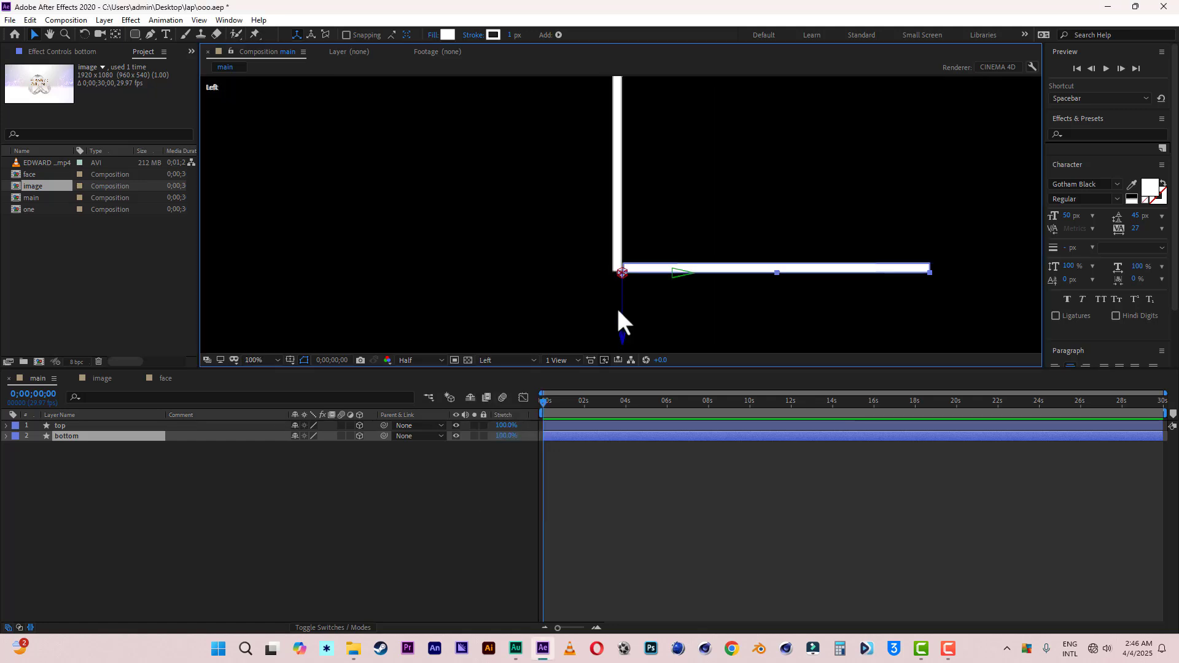
pyautogui.press('.')
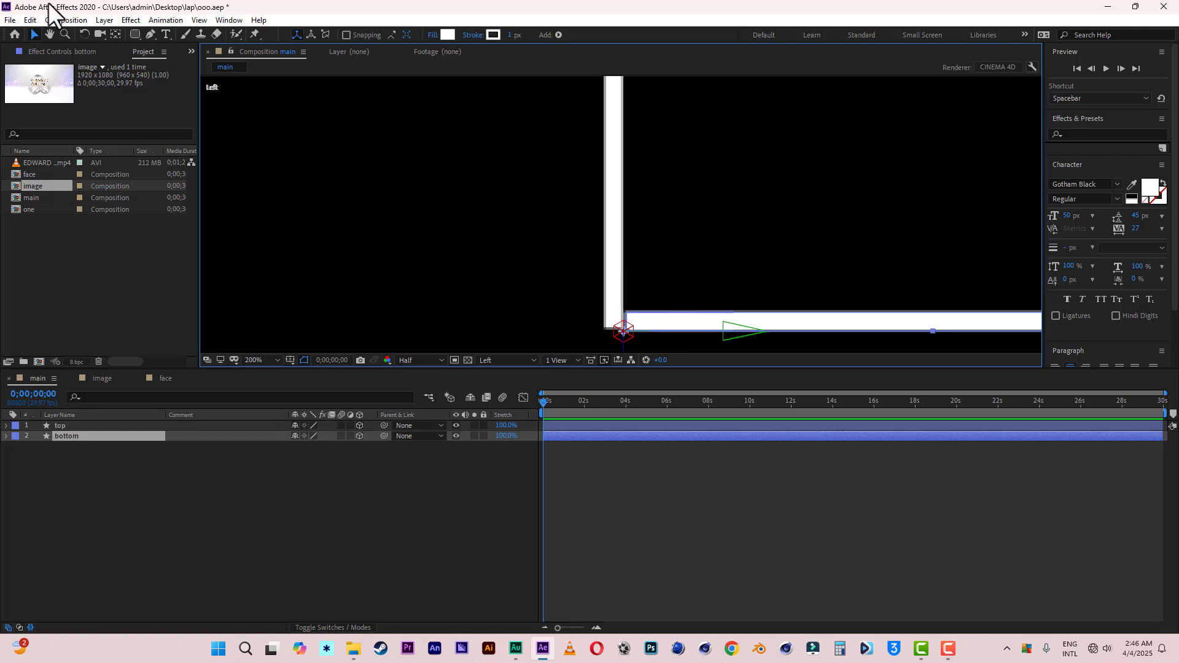
pyautogui.moveTo(888, 254); pyautogui.dragTo(708, 170)
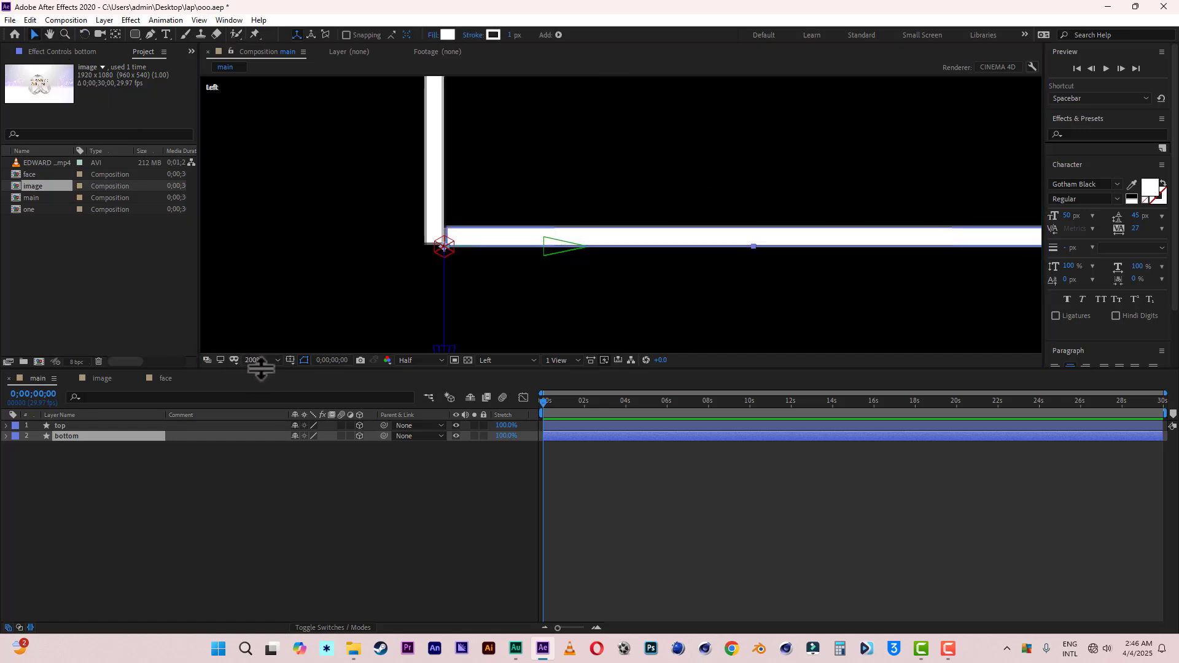
pyautogui.click(419, 360)
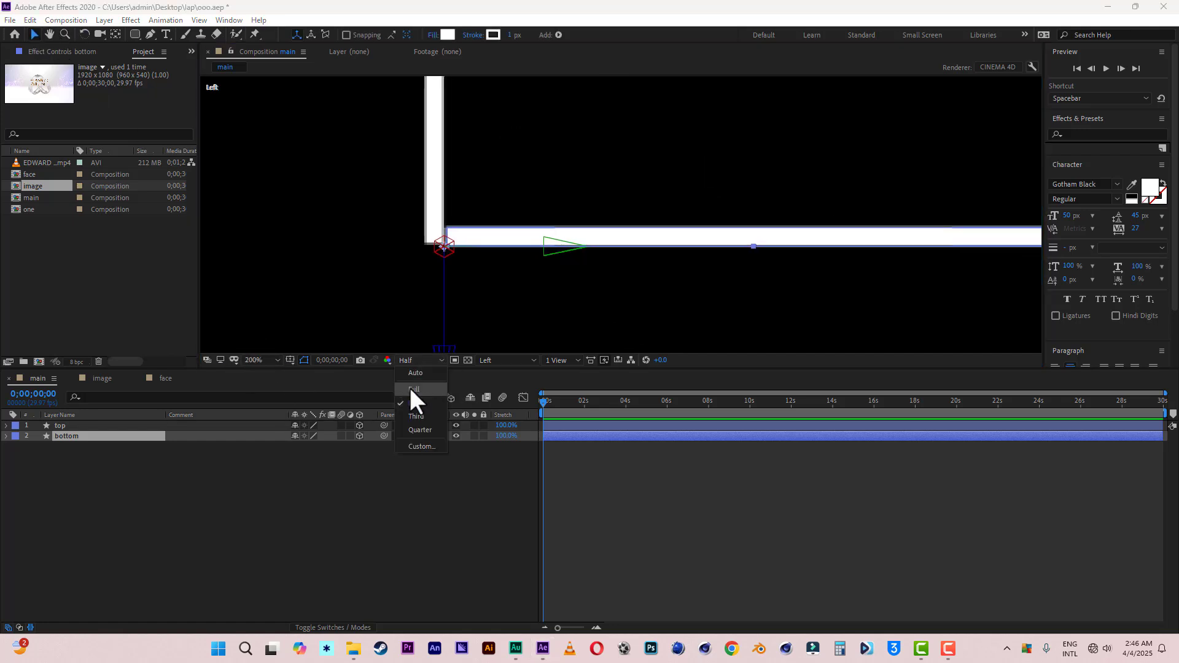
pyautogui.click(414, 389)
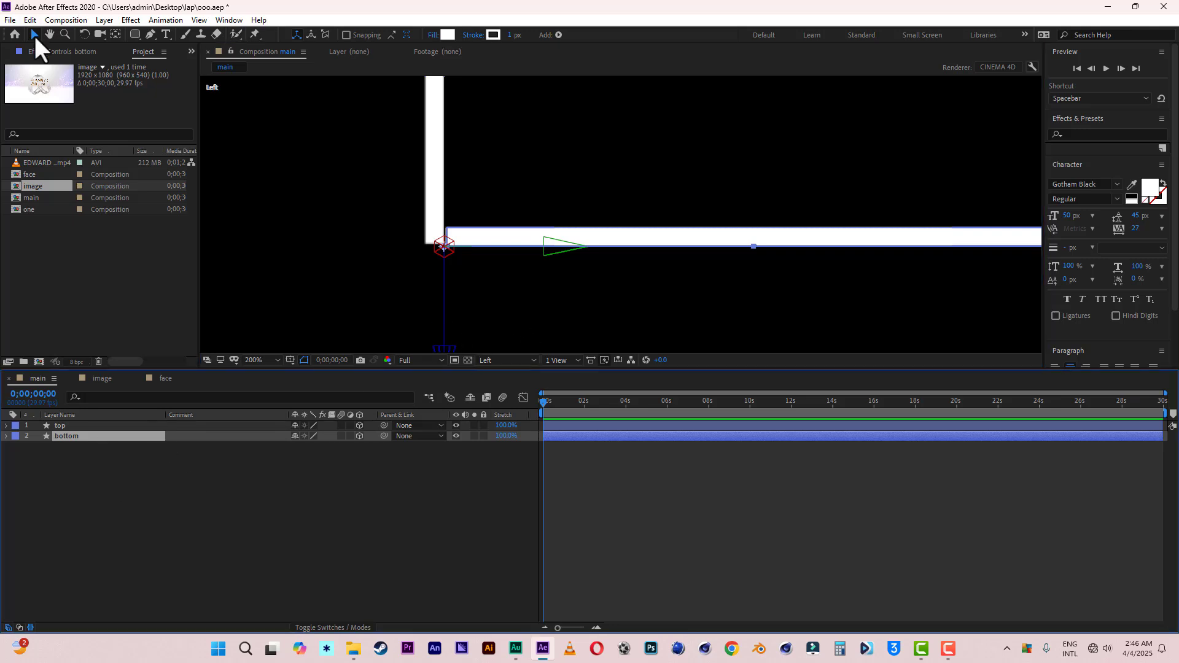
pyautogui.moveTo(502, 370); pyautogui.dragTo(502, 420)
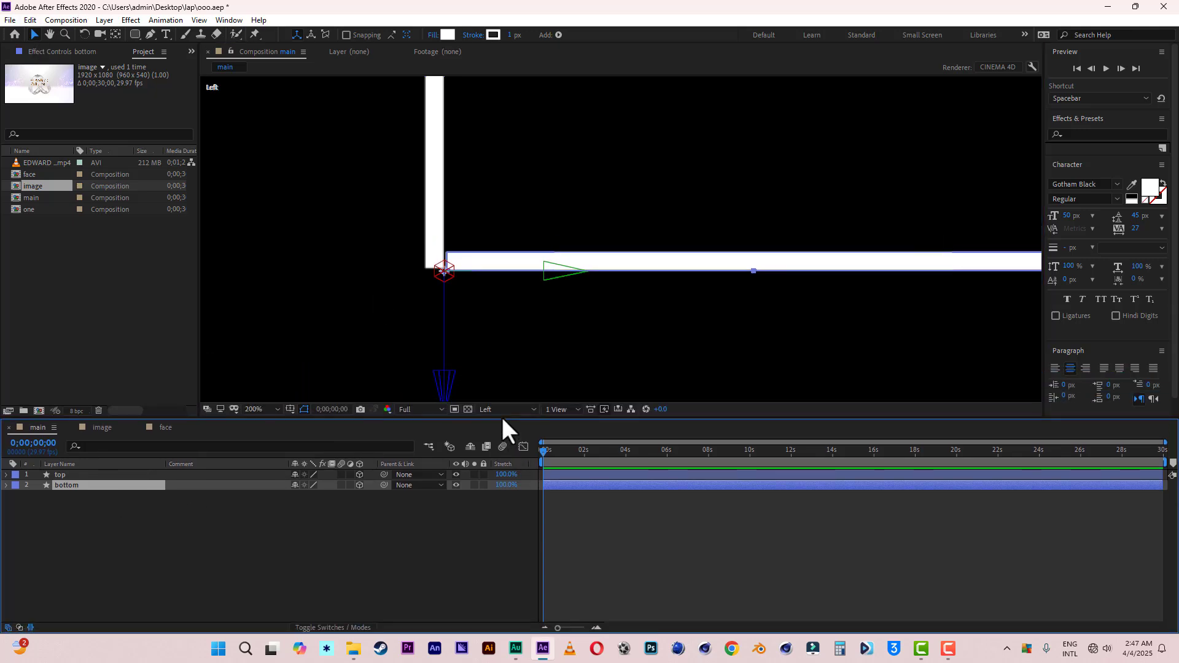
# Step: Move the bottom layer down along its Z axis until its upper surface is level with the top panel's lower edge
pyautogui.click(446, 390)
pyautogui.click(68, 487)
pyautogui.moveTo(445, 308); pyautogui.dragTo(446, 315)
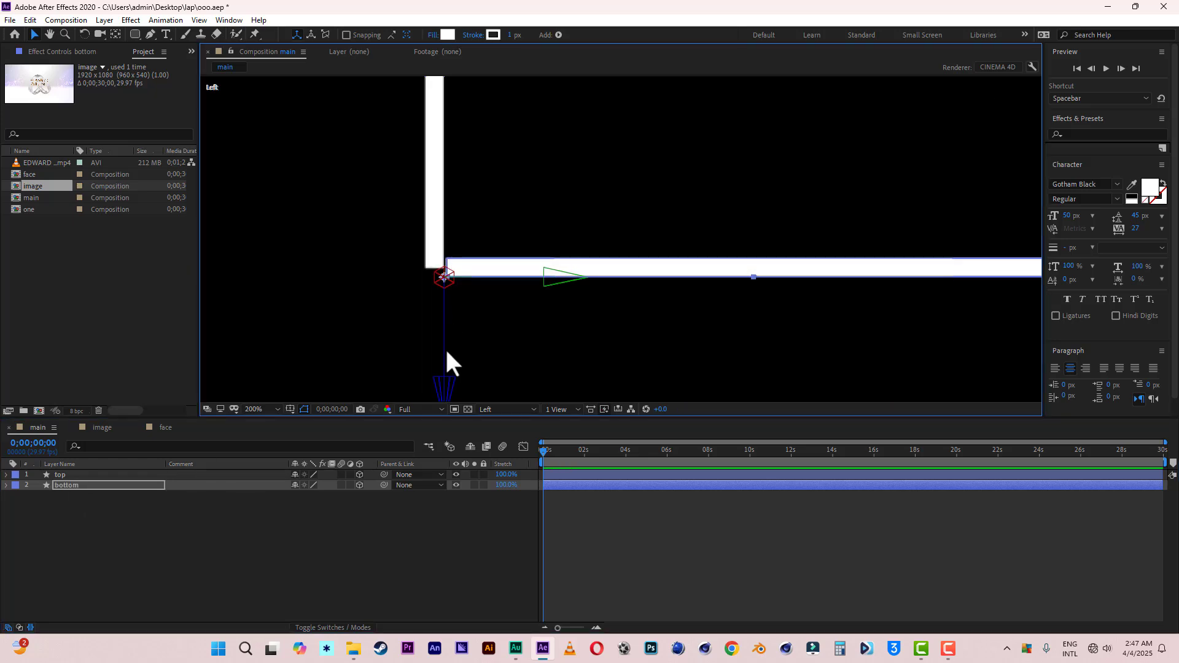
pyautogui.hotkey('ctrl', 'z')
pyautogui.moveTo(444, 311); pyautogui.dragTo(441, 322)
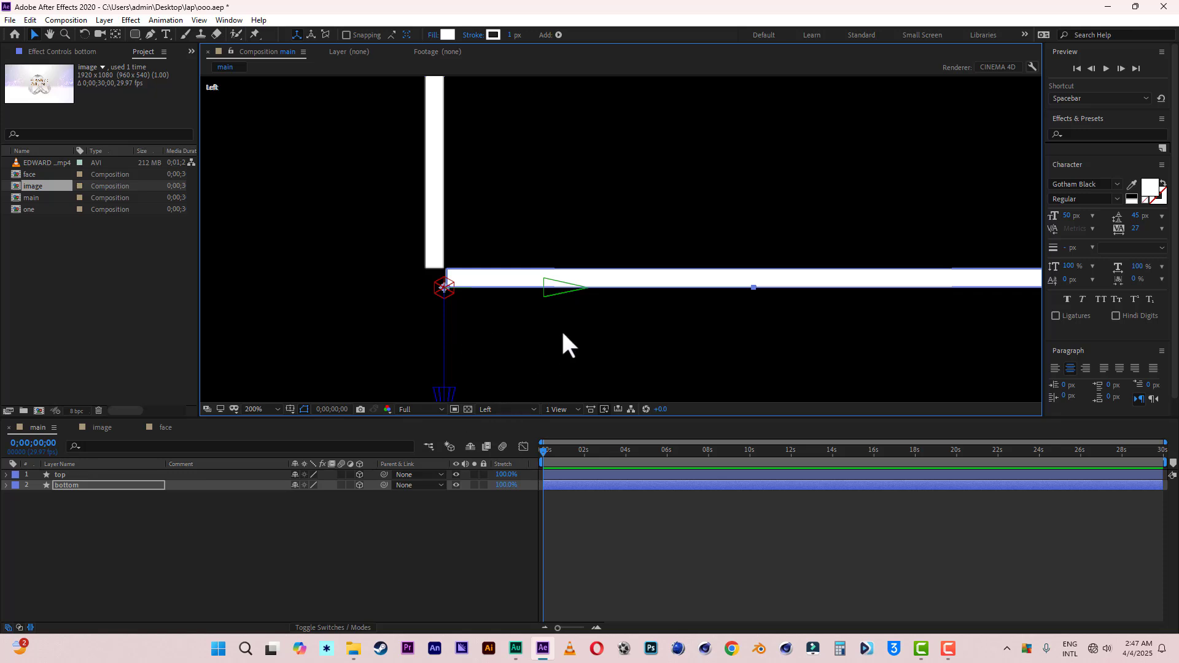
# Step: Show the two panels from Custom View 1, deselect the layers, and save the project
pyautogui.press(',')
pyautogui.click(489, 409)
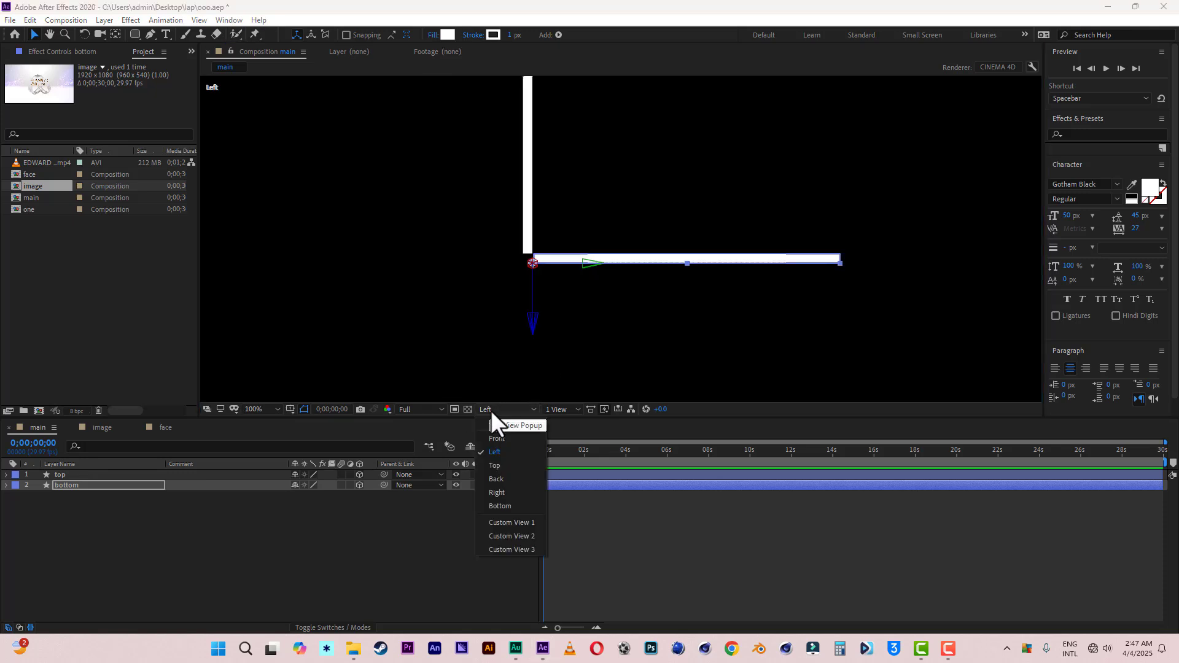
pyautogui.click(507, 523)
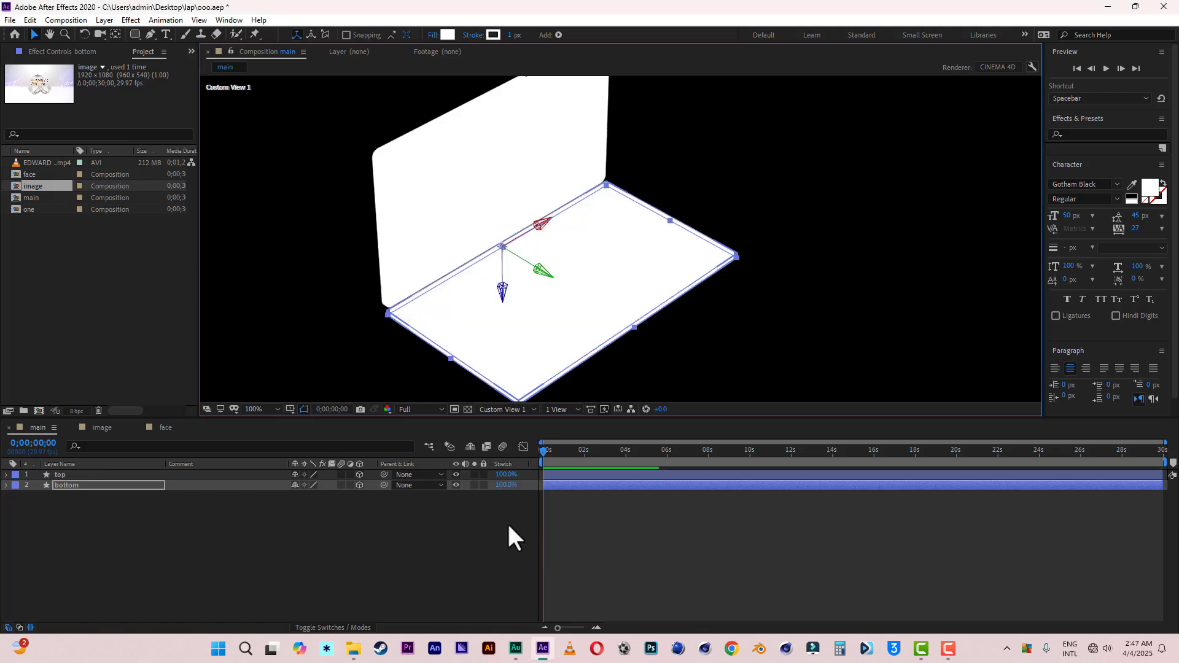
pyautogui.click(344, 551)
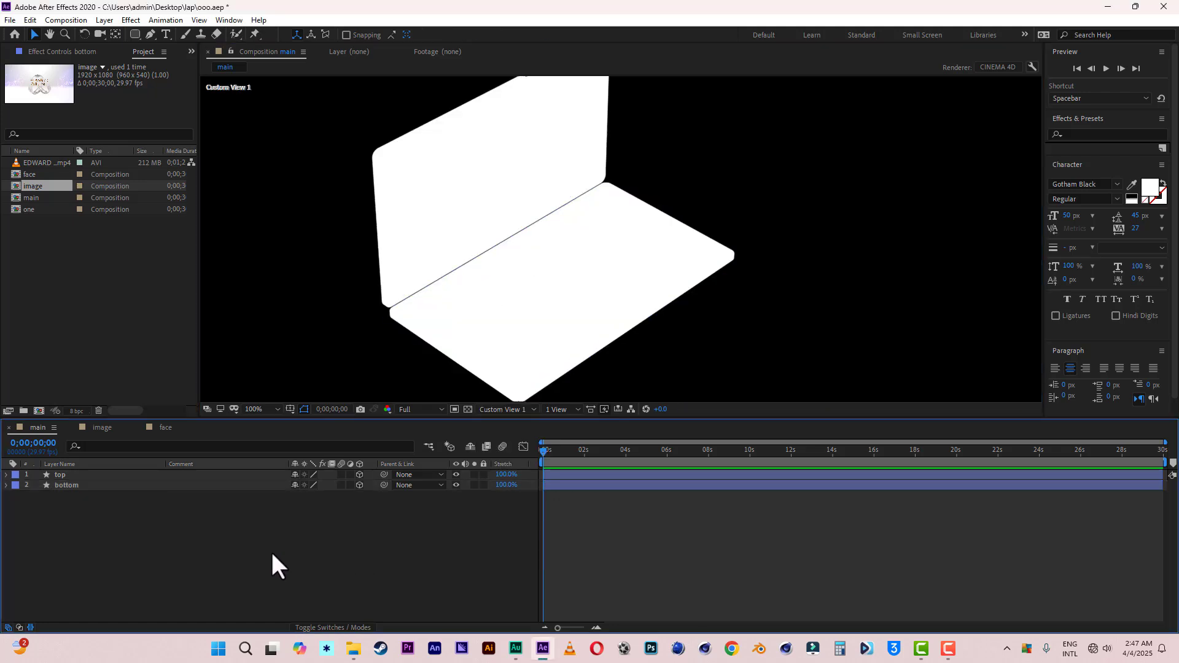
pyautogui.hotkey('ctrl', 's')
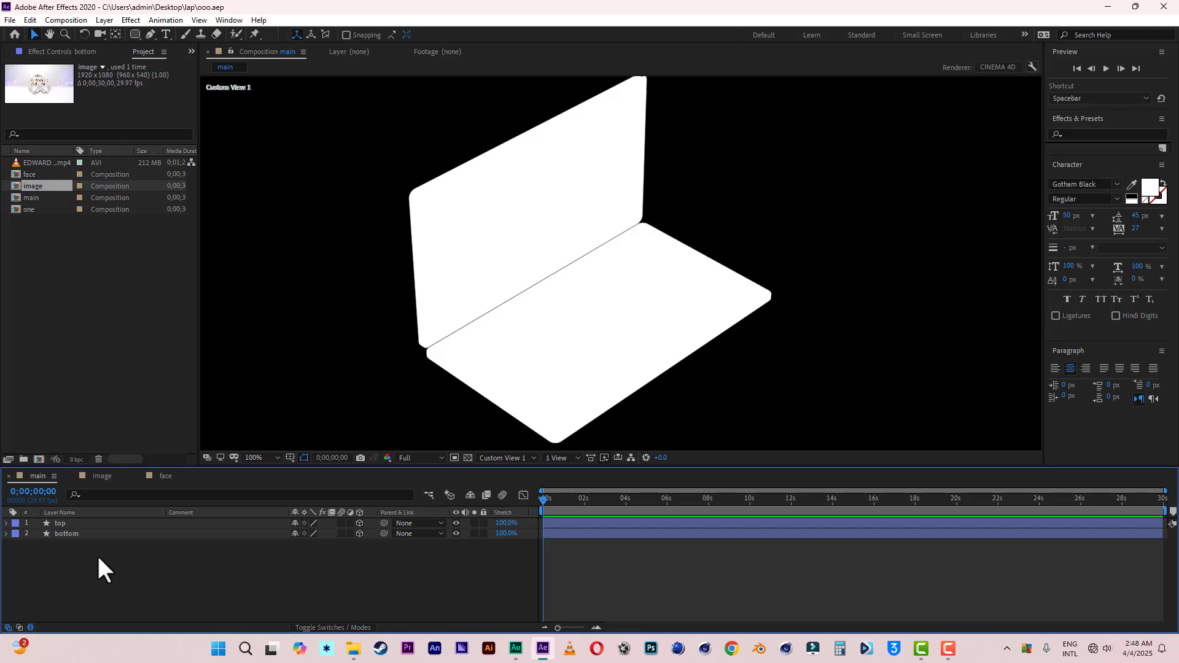
# Step: Change the top layer's stroke color to light grey E0E0E0 and deselect the layer
pyautogui.click(71, 526)
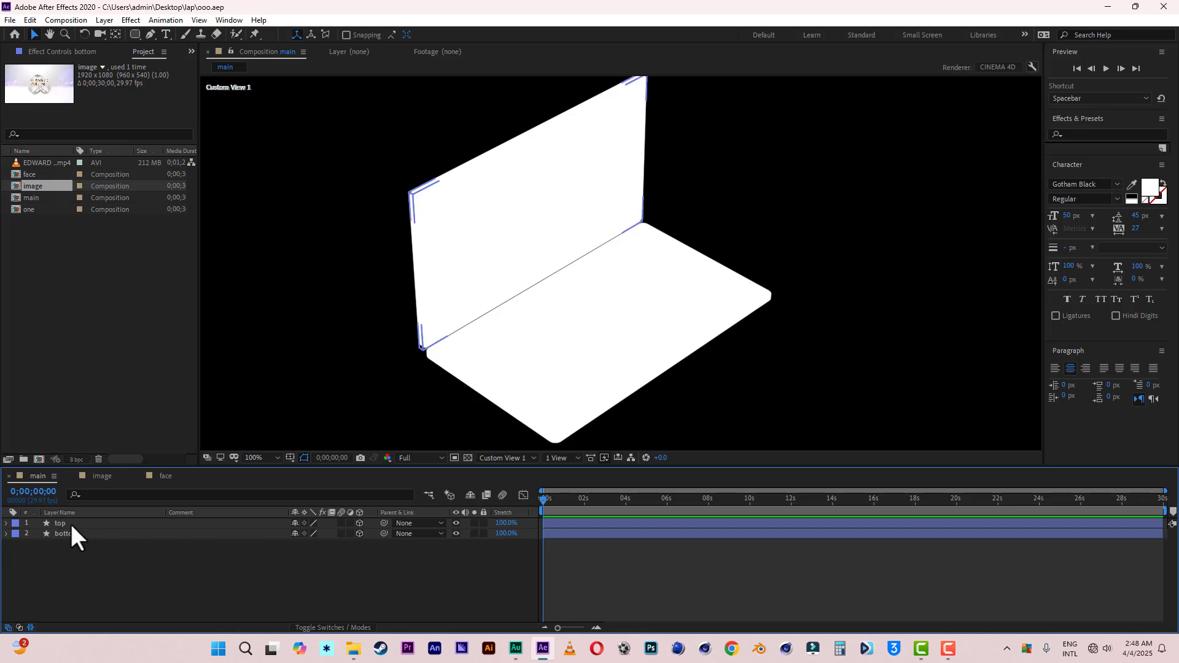
pyautogui.click(74, 523)
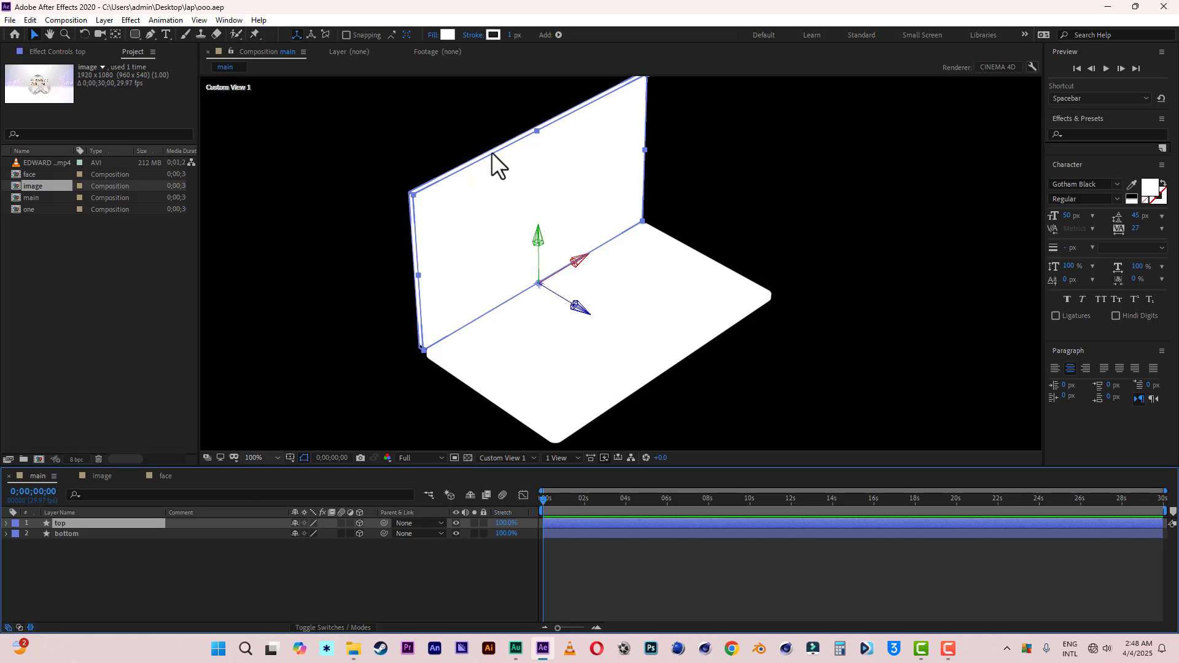
pyautogui.click(493, 34)
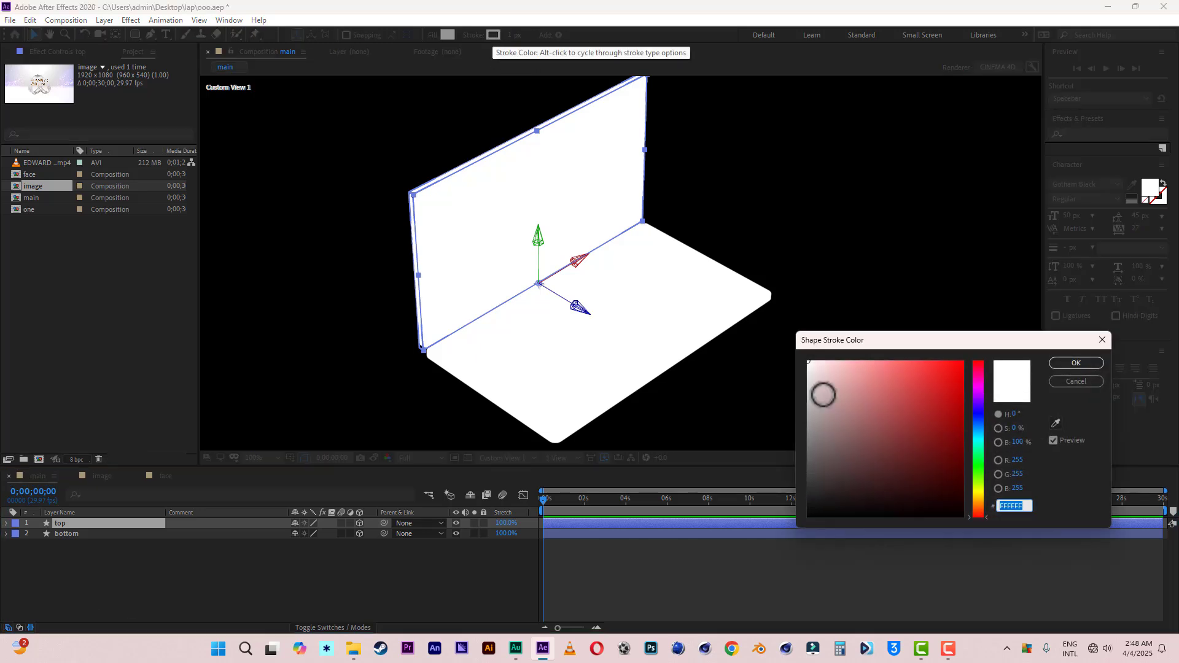
pyautogui.click(804, 378)
pyautogui.moveTo(803, 379); pyautogui.dragTo(803, 388)
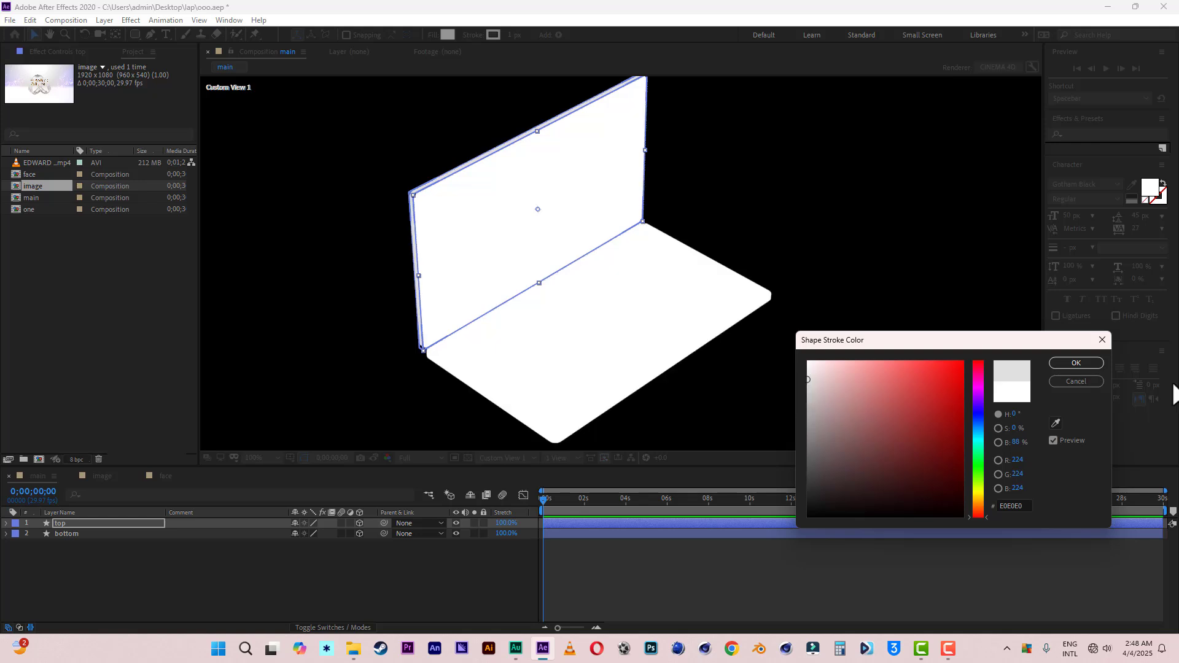
pyautogui.click(1079, 364)
pyautogui.click(200, 582)
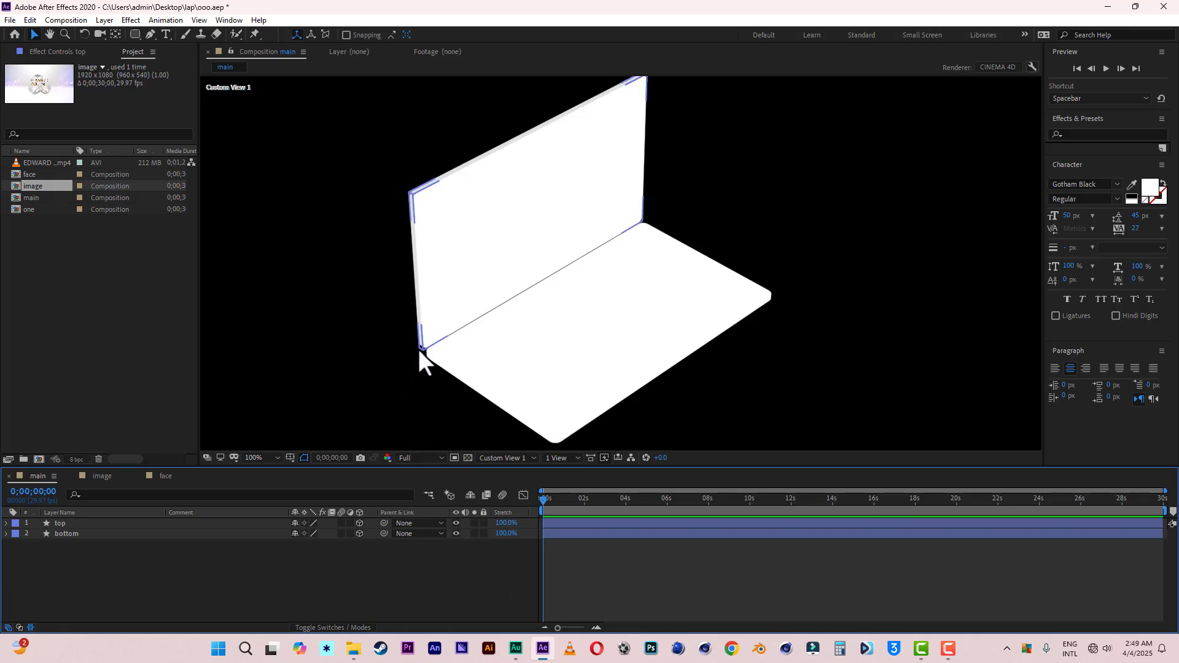
# Step: Give the bottom layer a light grey stroke like the top panel's, then save the project
pyautogui.click(70, 535)
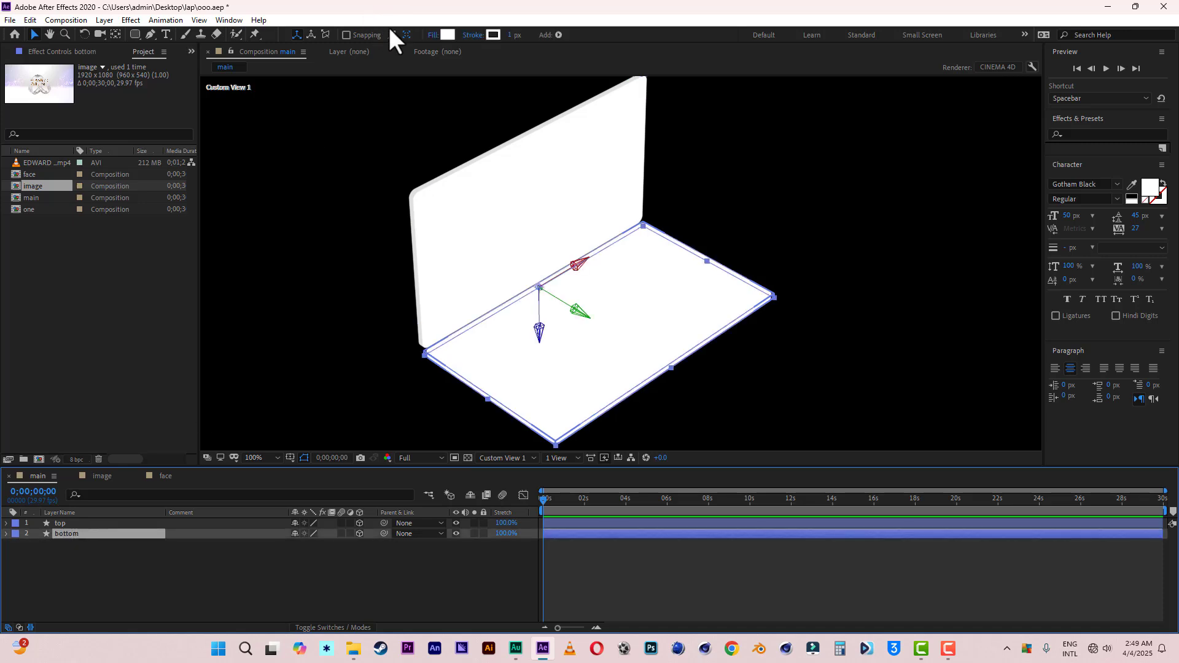
pyautogui.click(489, 38)
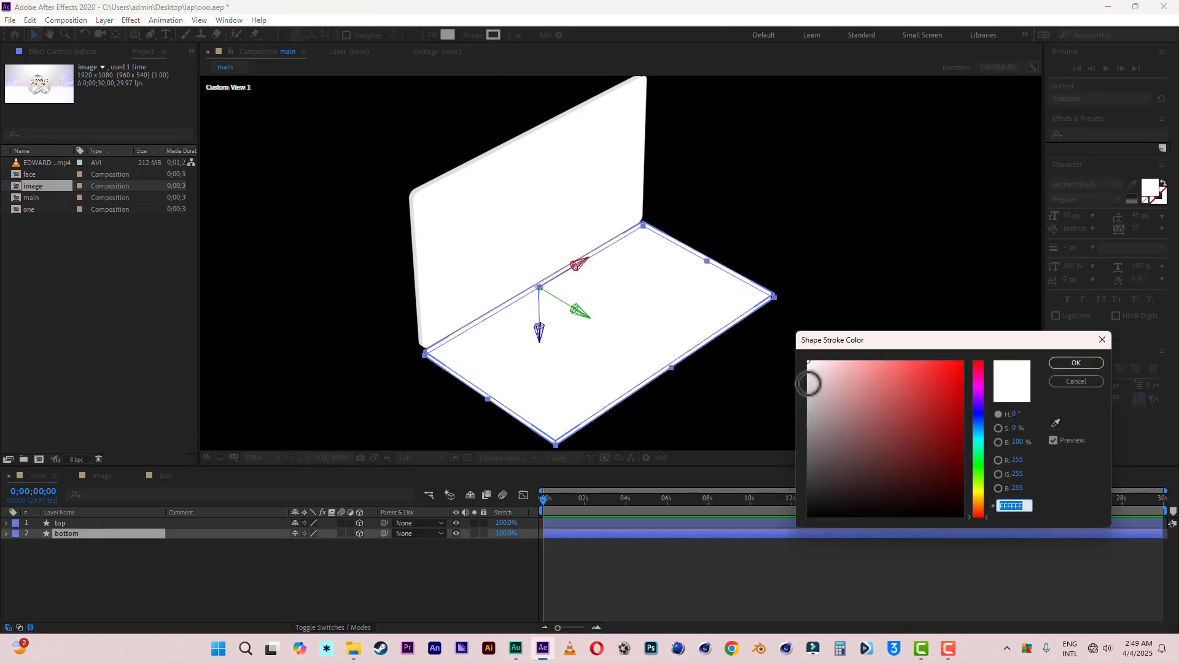
pyautogui.click(1076, 363)
pyautogui.click(284, 571)
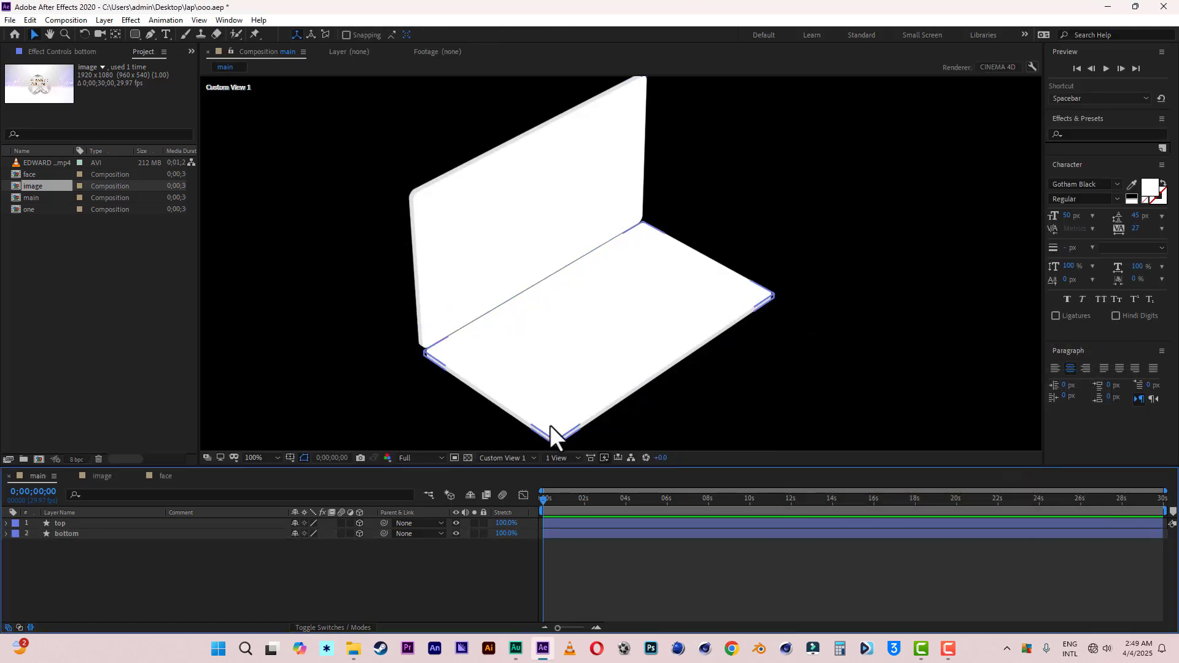
pyautogui.click(11, 21)
pyautogui.click(31, 136)
# Step: Import the keyboard picture dv_web_D180001002810586.jpg from the lap folder into the project
pyautogui.click(79, 534)
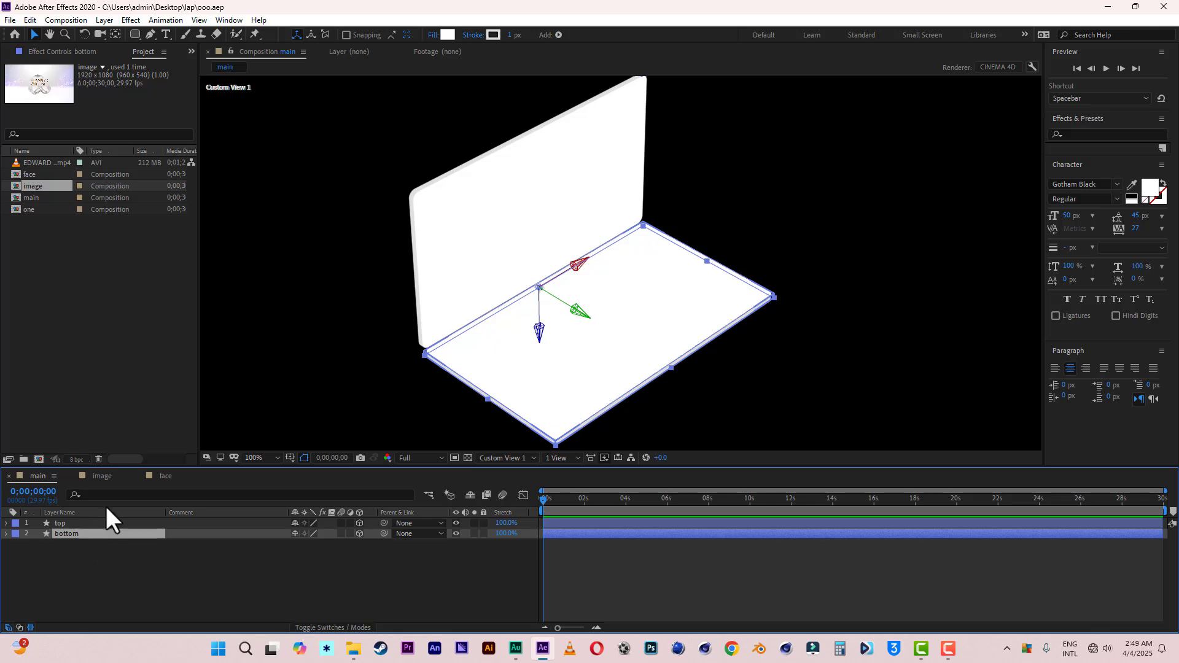
pyautogui.click(353, 648)
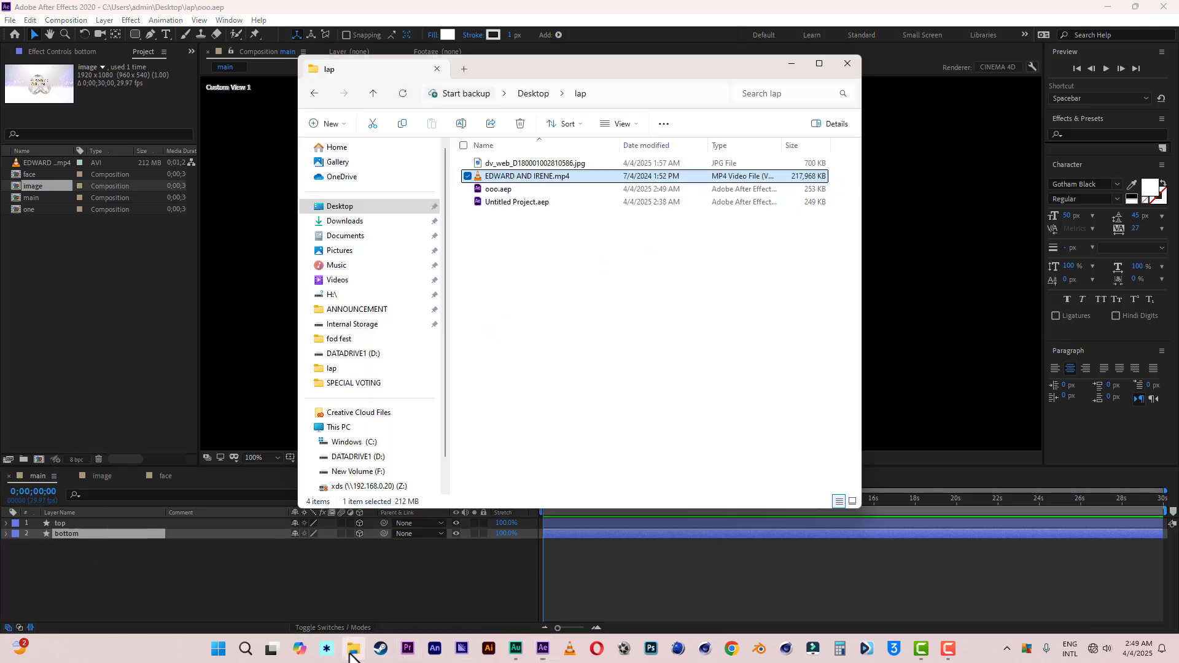
pyautogui.moveTo(532, 162); pyautogui.dragTo(90, 353)
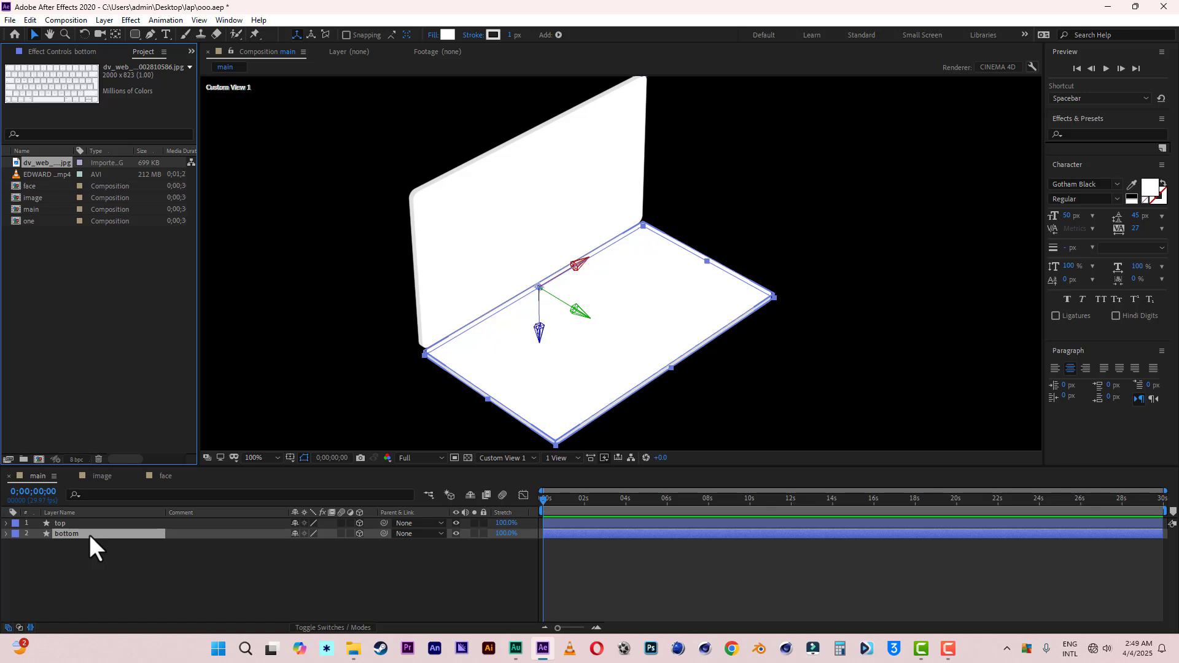
# Step: In the Active Camera view, add the keyboard image between the top and bottom layers and make it a 3D layer
pyautogui.moveTo(49, 163); pyautogui.dragTo(459, 455)
pyautogui.click(513, 458)
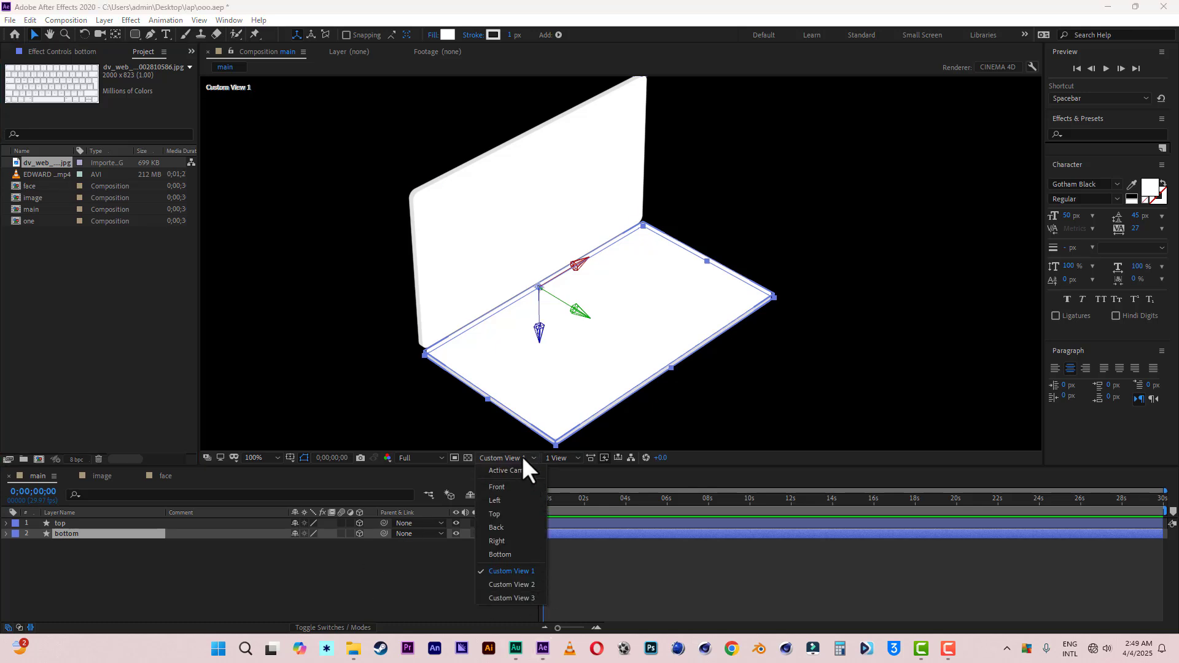
pyautogui.click(511, 470)
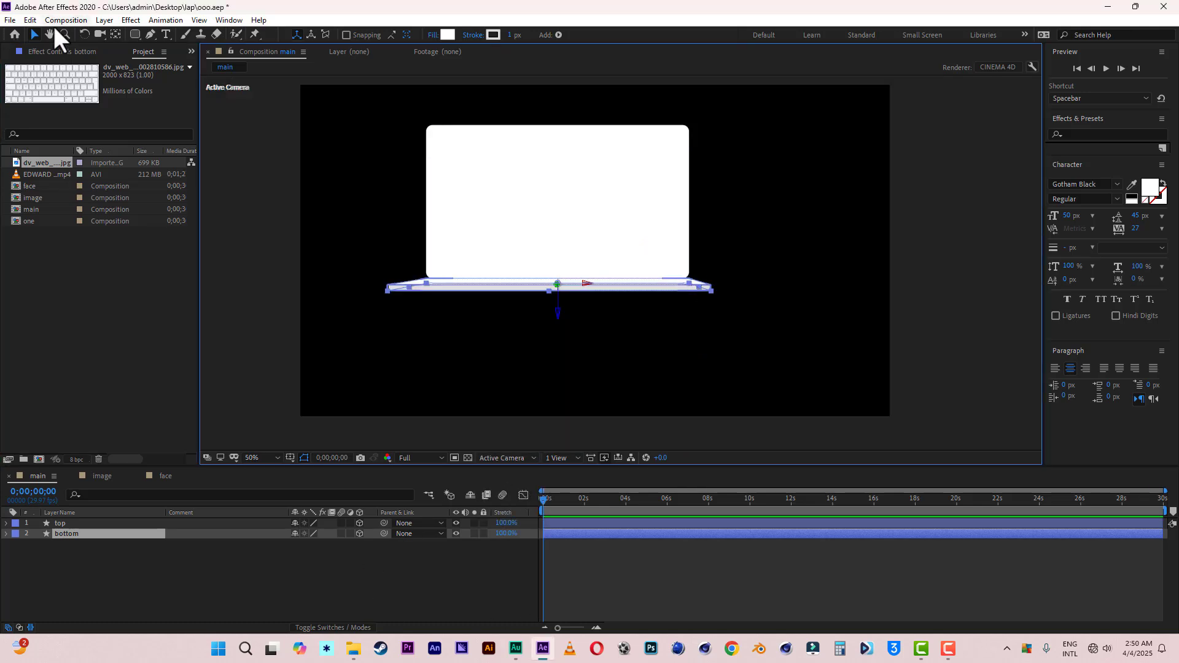
pyautogui.click(50, 34)
pyautogui.moveTo(494, 234); pyautogui.dragTo(504, 234)
pyautogui.click(34, 34)
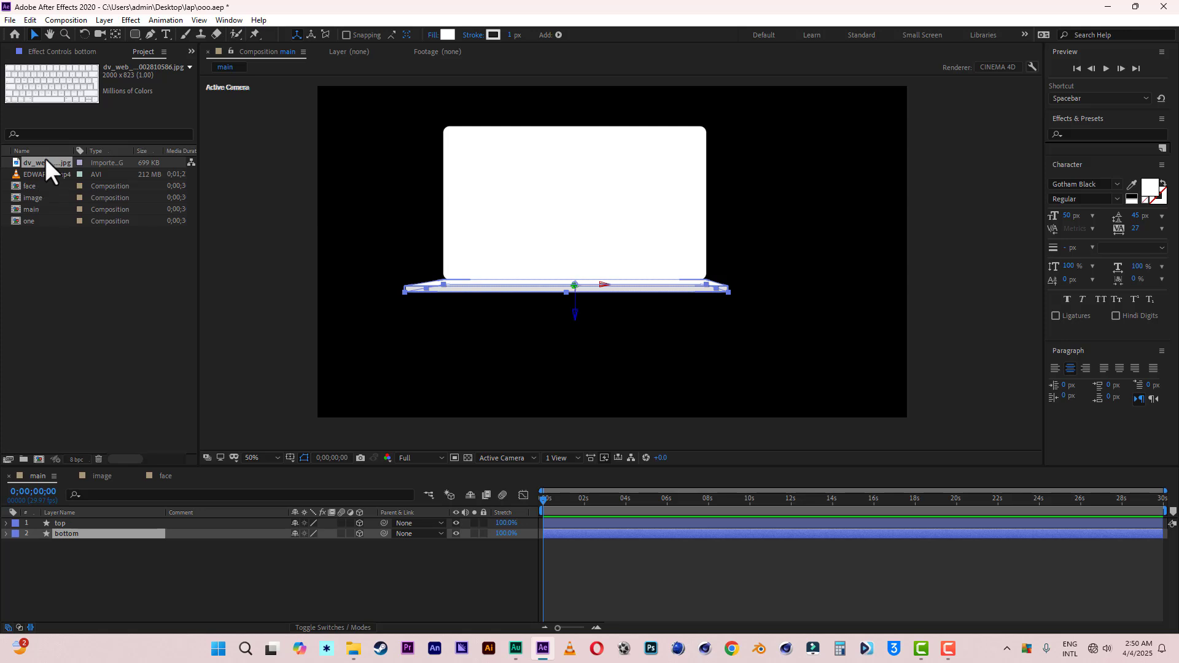
pyautogui.moveTo(45, 162); pyautogui.dragTo(98, 528)
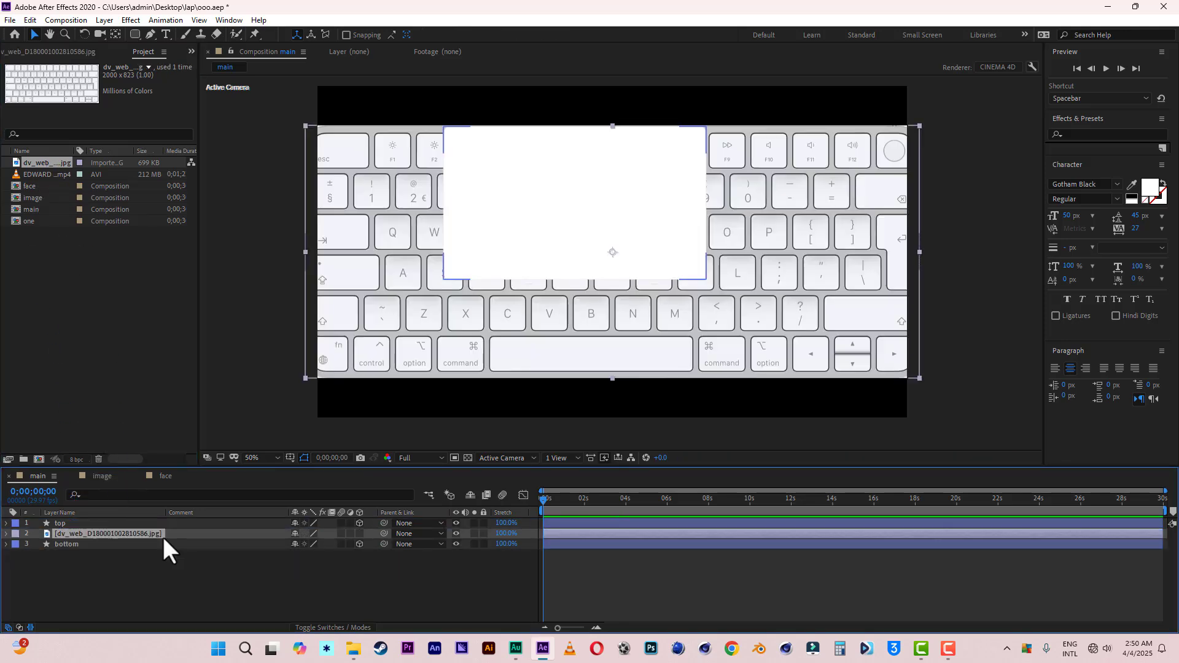
pyautogui.click(360, 533)
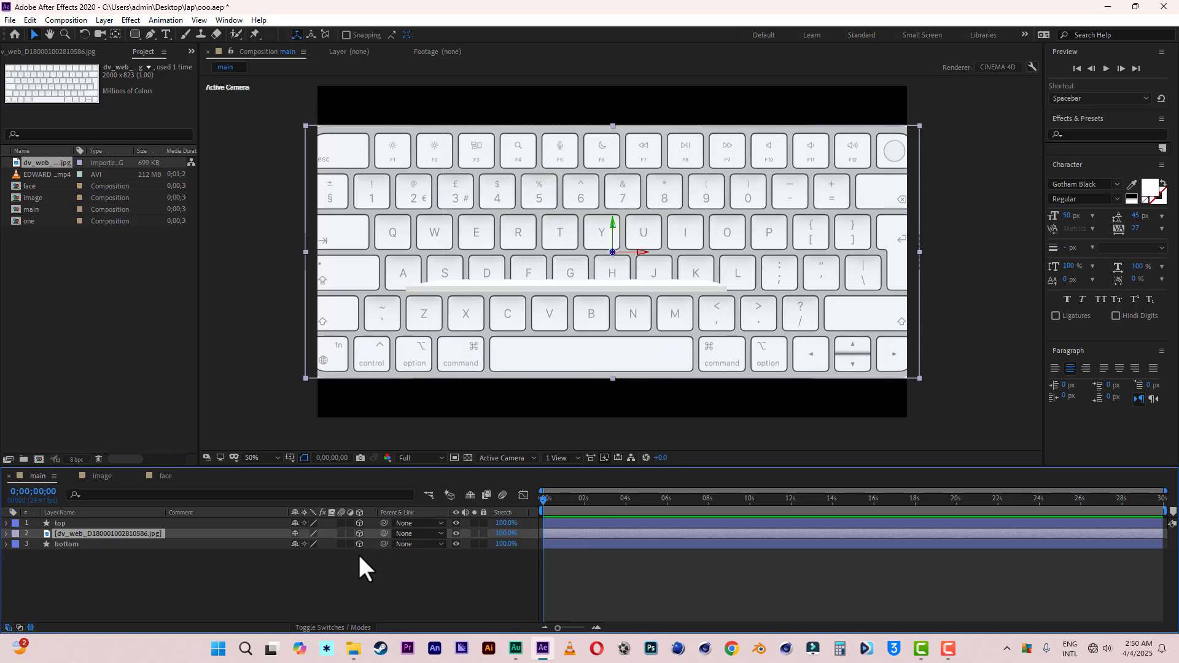
# Step: Set the keyboard layer's X Rotation to -90° so it lies flat, and save the project
pyautogui.press('r')
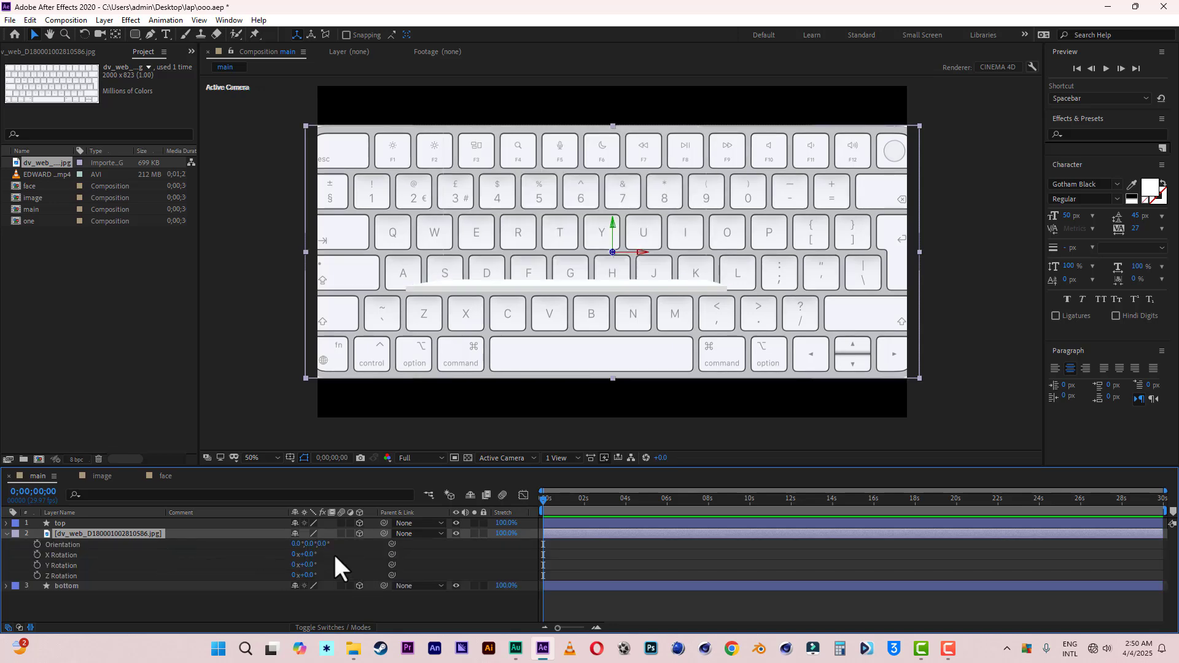
pyautogui.moveTo(307, 554); pyautogui.dragTo(314, 556)
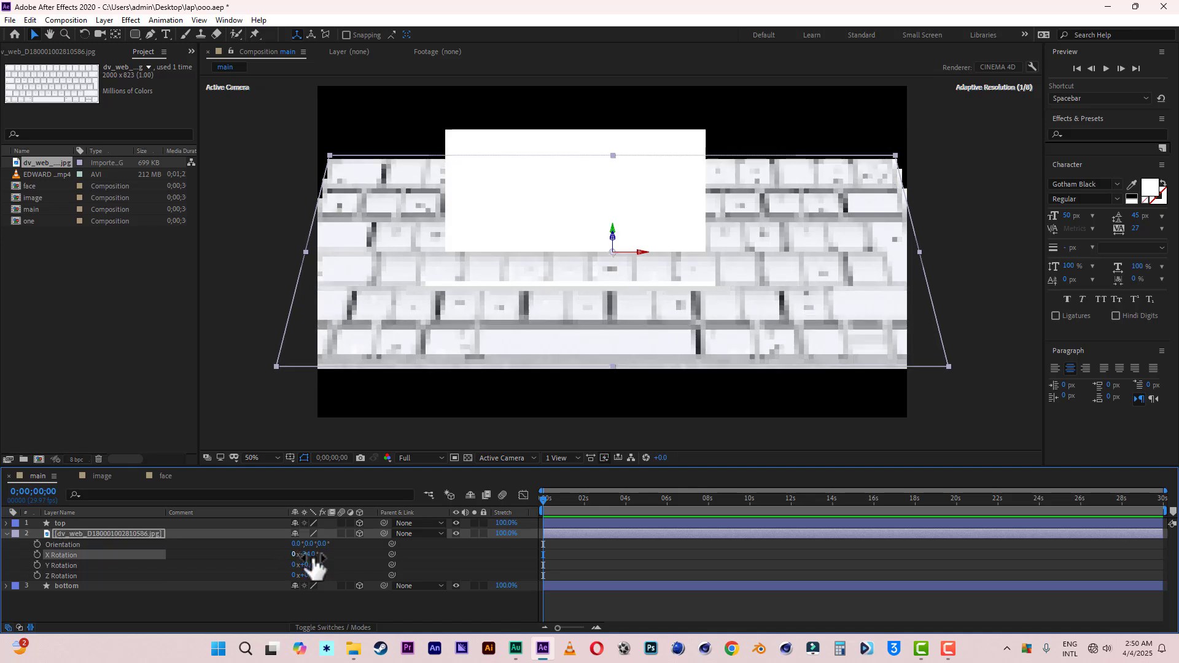
pyautogui.click(311, 554)
pyautogui.write('-90')
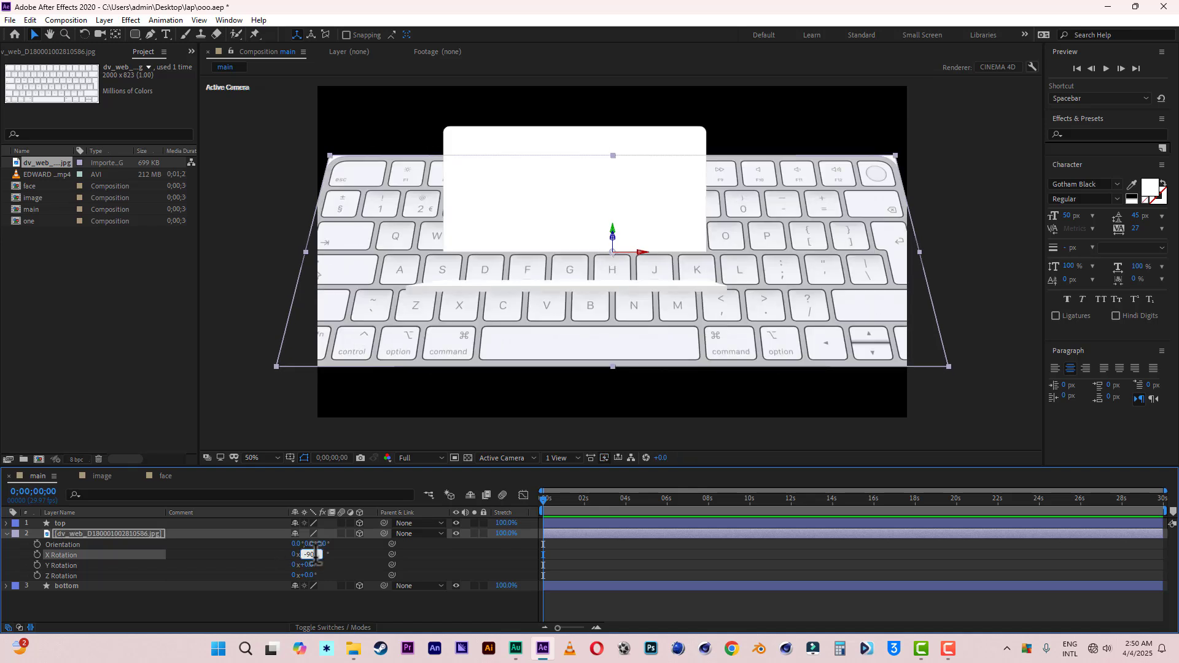
pyautogui.press('Return')
pyautogui.click(139, 534)
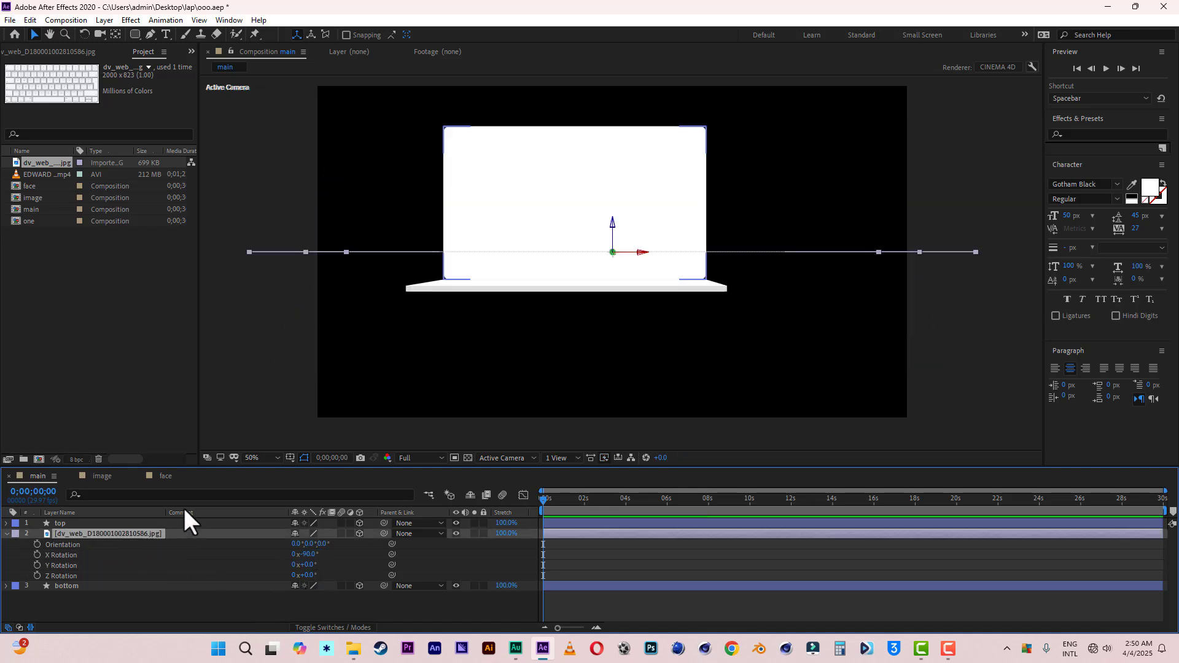
pyautogui.click(10, 19)
pyautogui.click(27, 133)
# Step: From the Top view, scale the keyboard layer down to 42% and move it onto the bottom panel
pyautogui.click(504, 457)
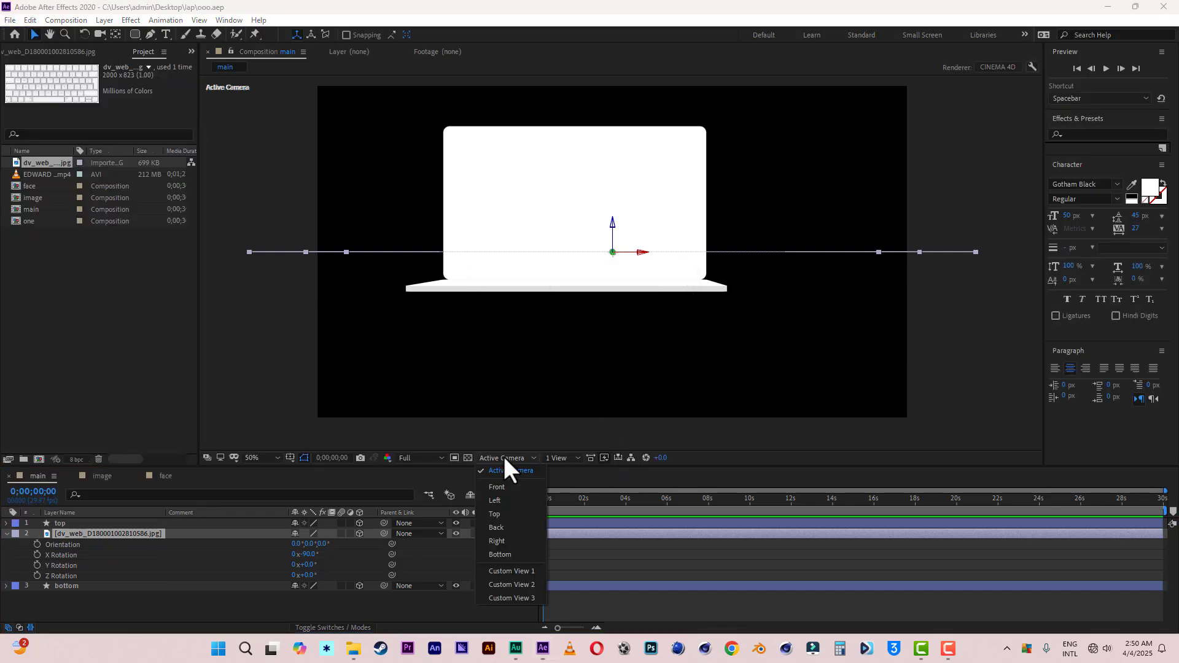
pyautogui.click(500, 518)
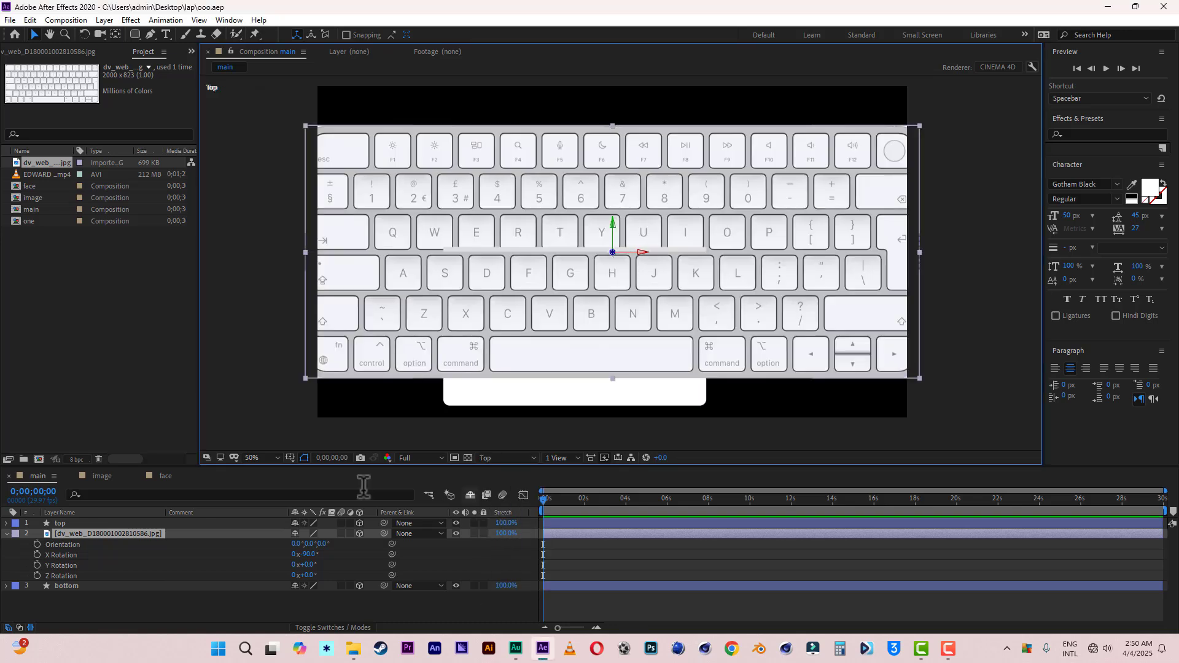
pyautogui.press('s')
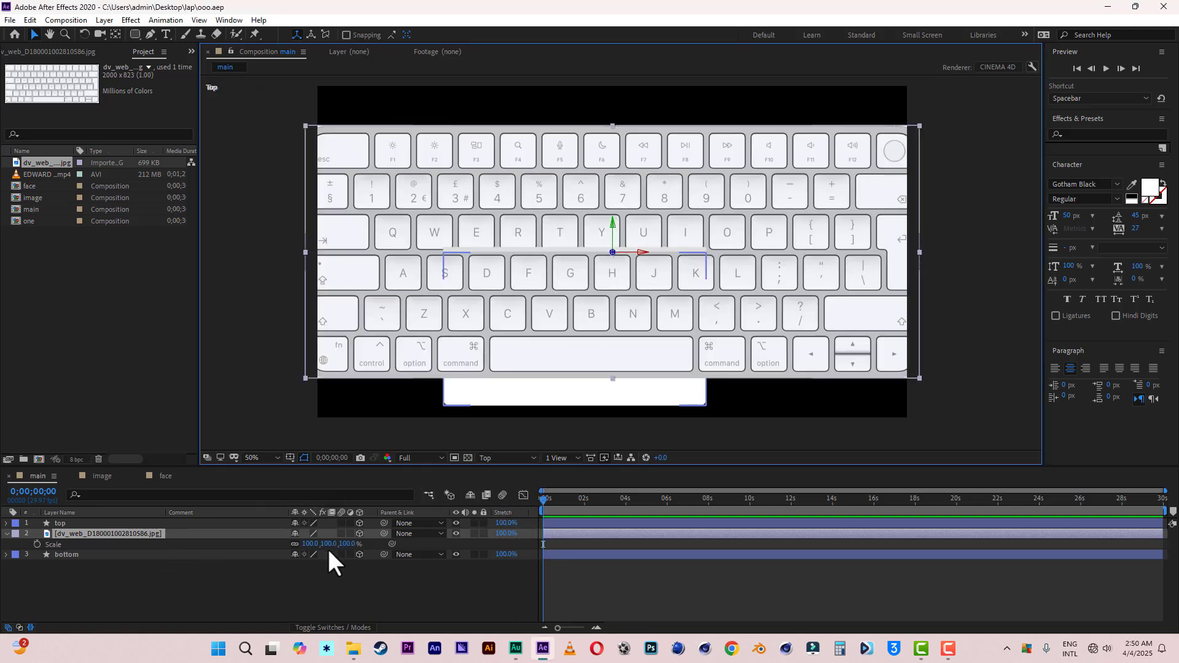
pyautogui.moveTo(344, 544); pyautogui.dragTo(314, 545)
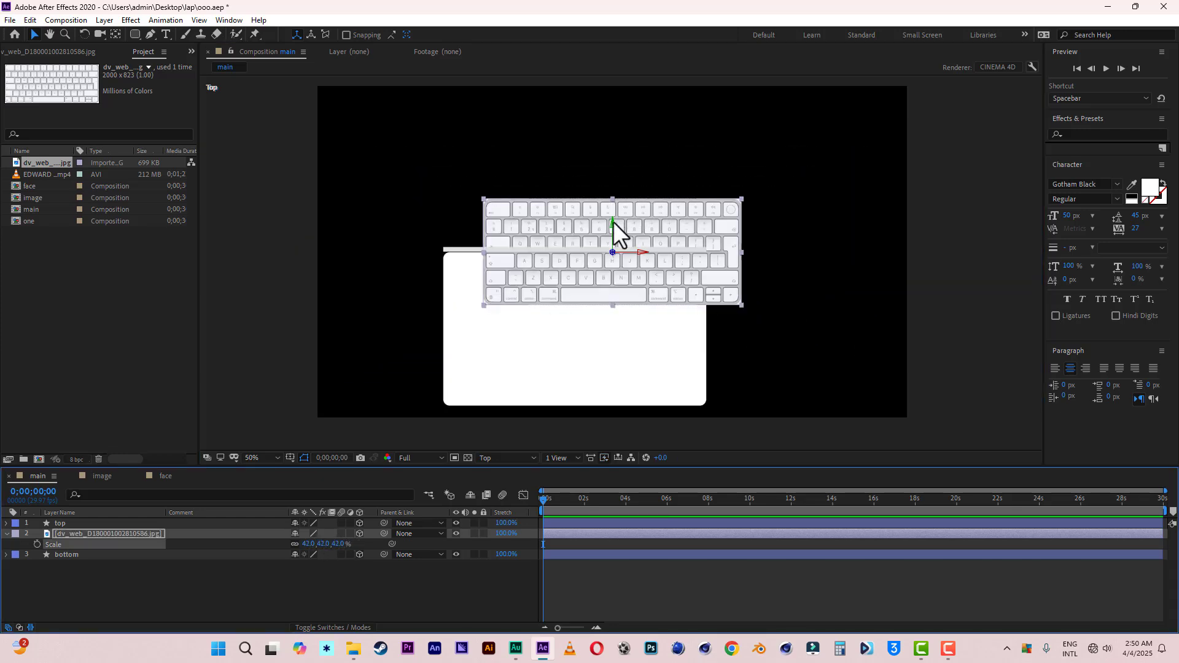
pyautogui.moveTo(613, 222); pyautogui.dragTo(653, 226)
# Step: Shift the keyboard slightly toward the screen panel along its Y axis and set its scale to 40%
pyautogui.click(49, 35)
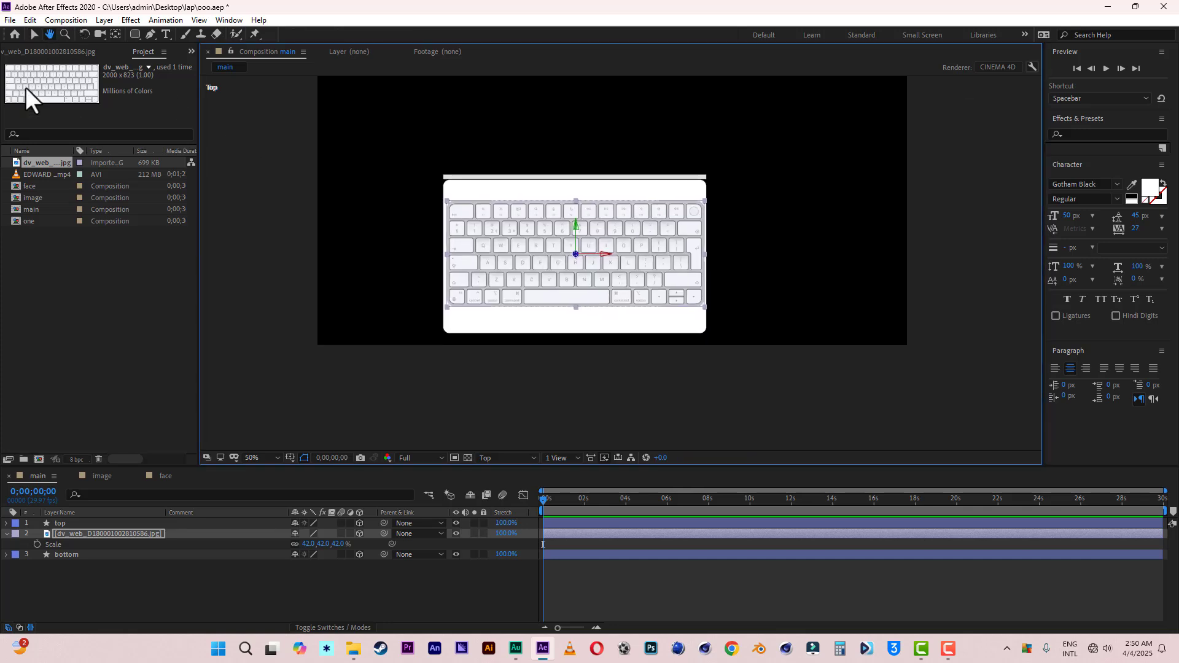
pyautogui.click(35, 35)
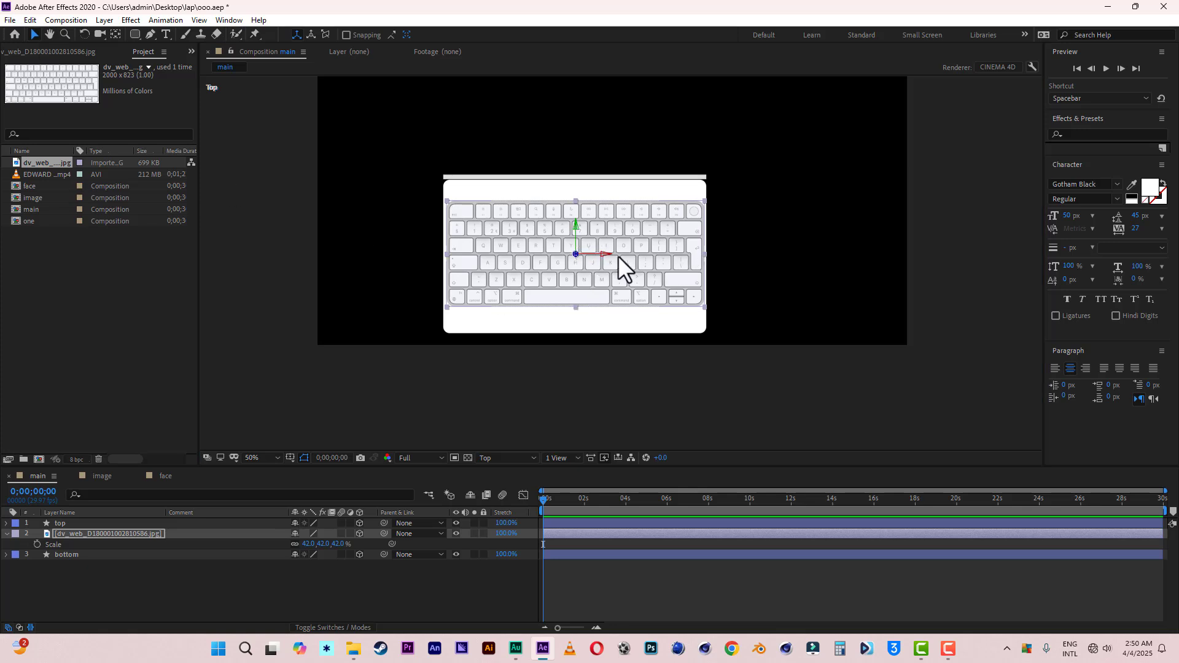
pyautogui.scroll(2, 618, 256)
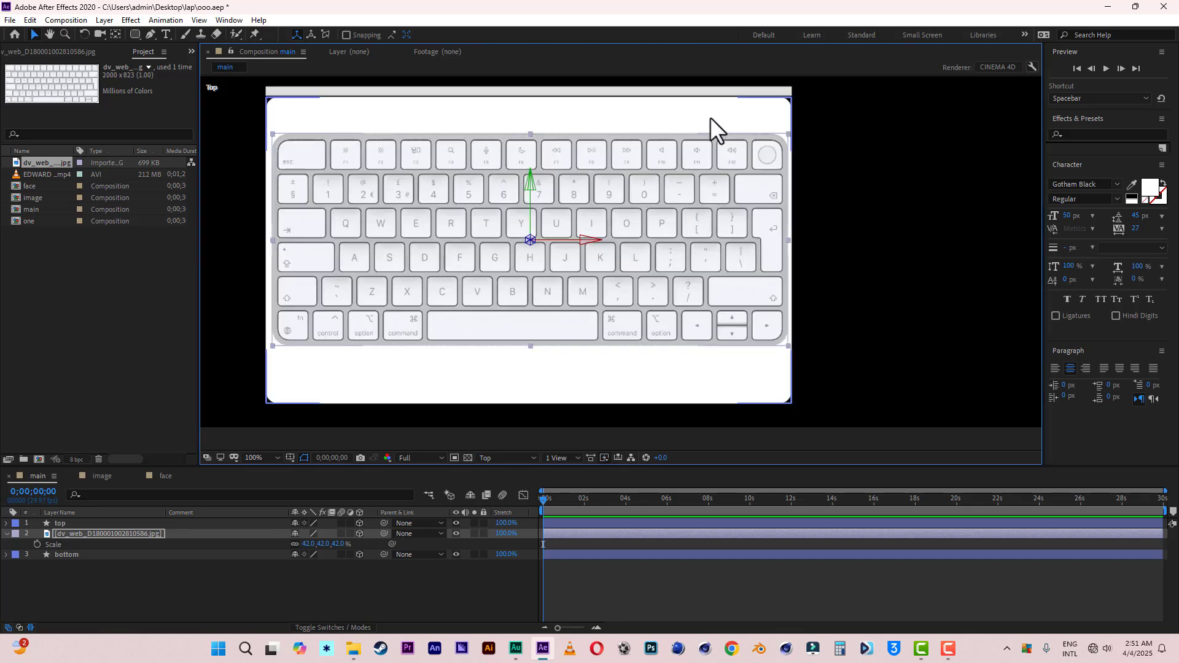
pyautogui.moveTo(530, 184); pyautogui.dragTo(531, 173)
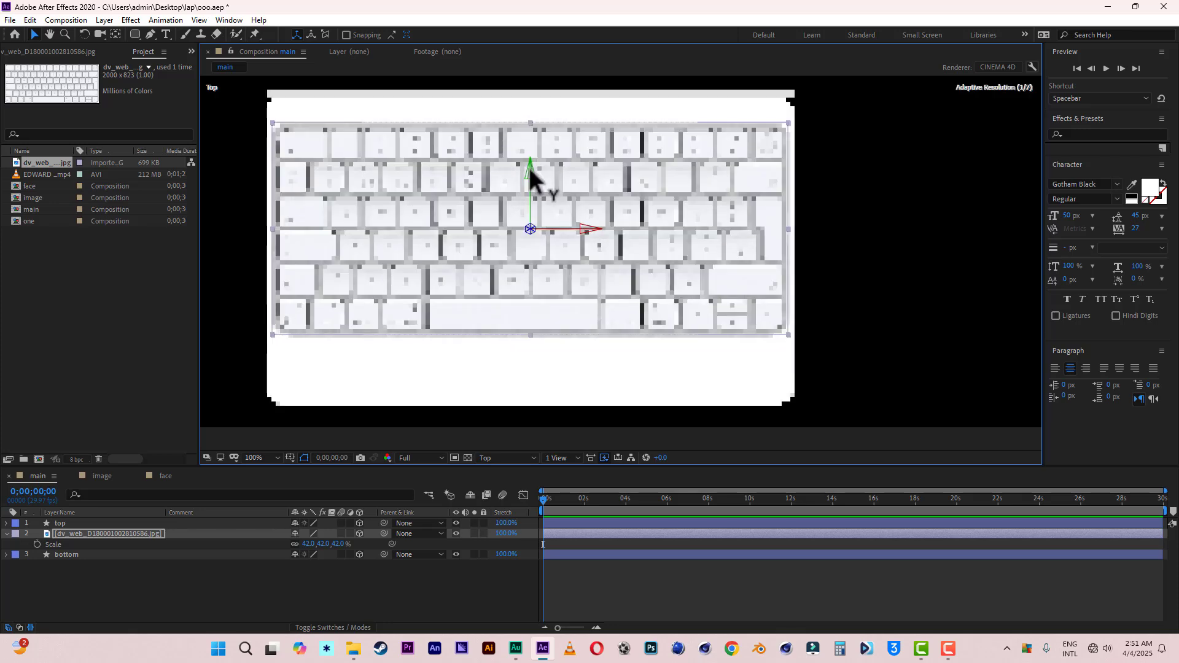
pyautogui.click(340, 544)
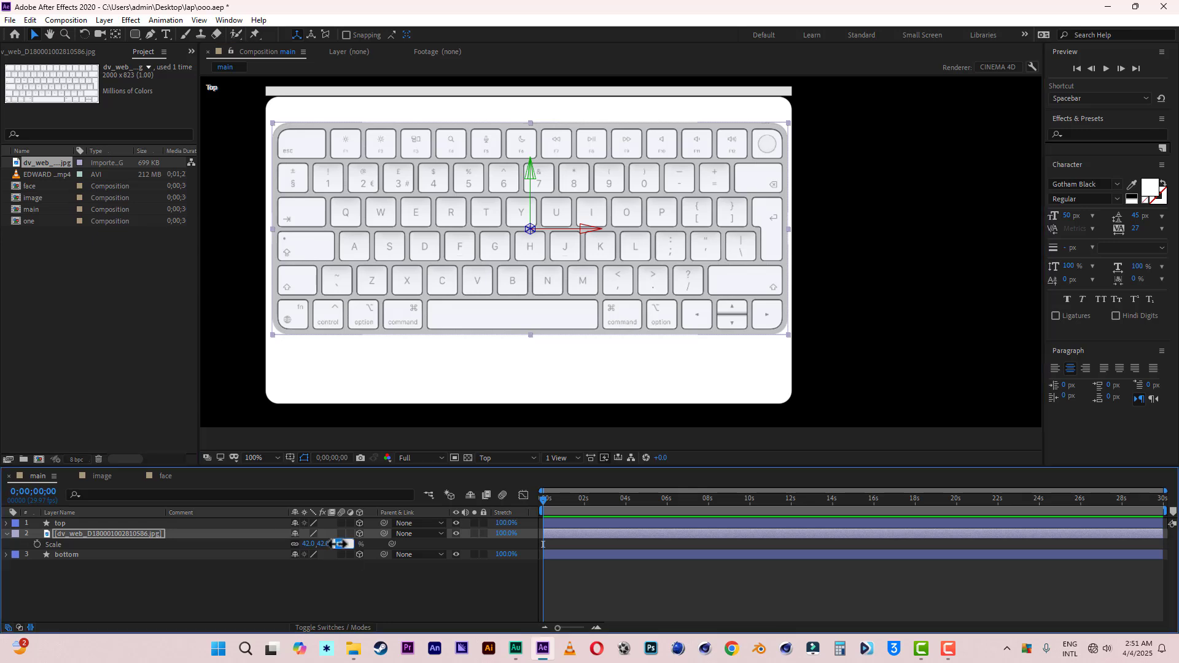
pyautogui.write('40')
pyautogui.press('Return')
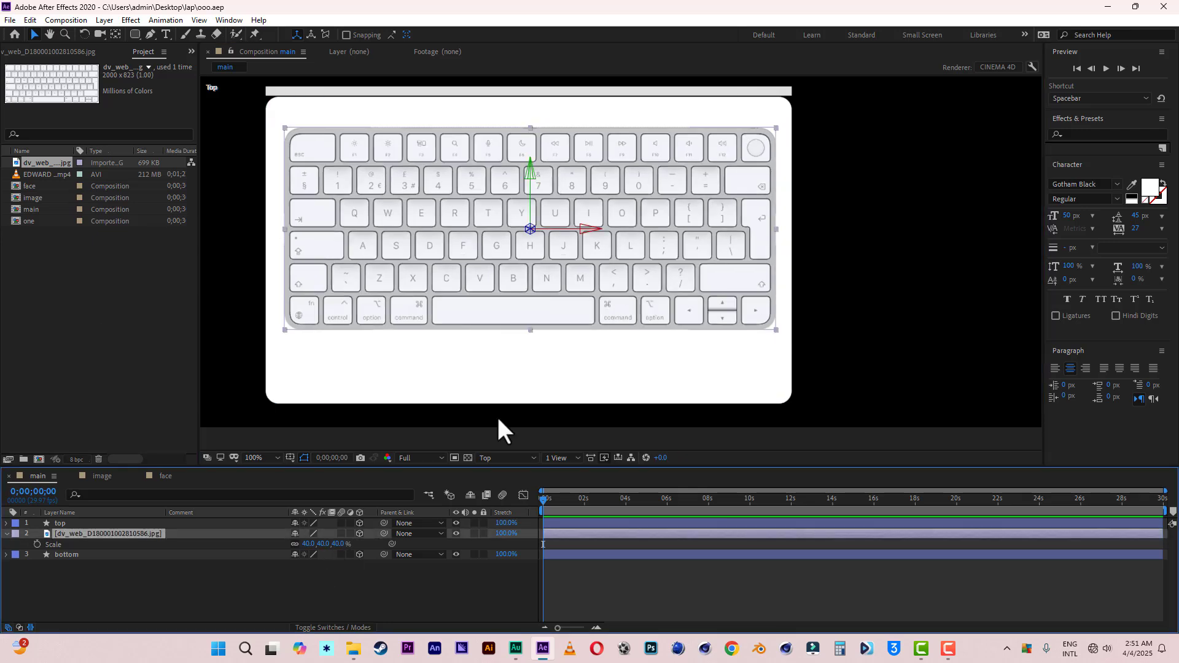
# Step: From the Left view, lower the keyboard along its Z axis onto the base's upper surface, and return to the Top view
pyautogui.click(507, 457)
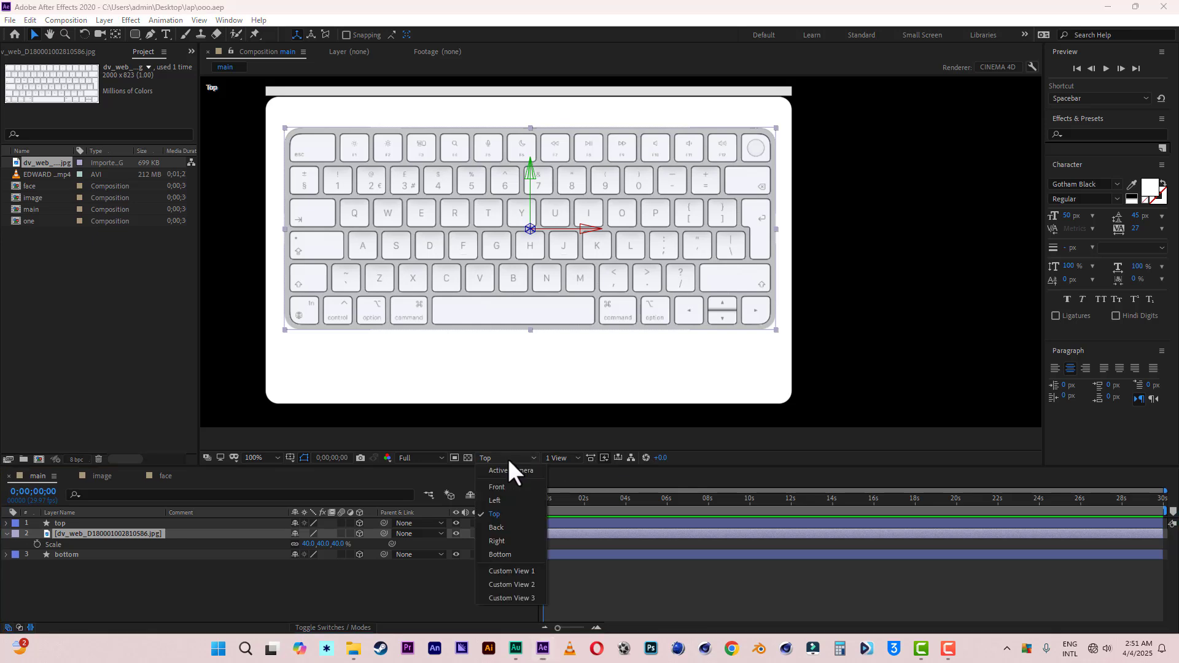
pyautogui.click(507, 501)
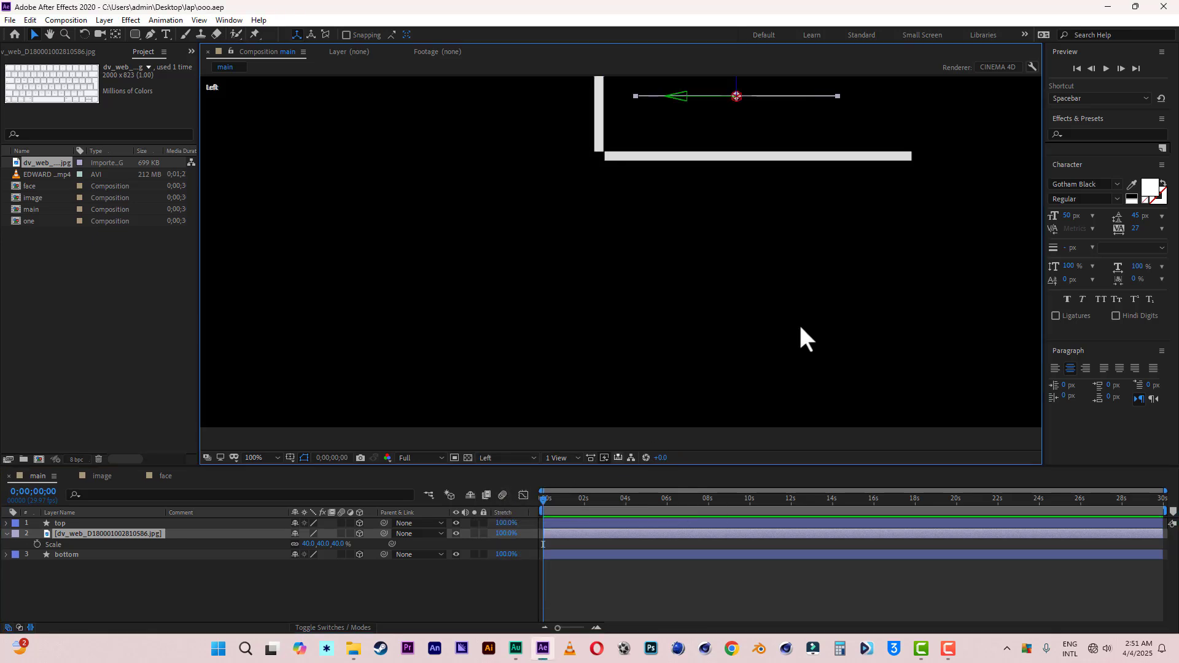
pyautogui.click(50, 34)
pyautogui.moveTo(861, 249); pyautogui.dragTo(667, 326)
pyautogui.scroll(2, 580, 229)
pyautogui.scroll(-1, 579, 230)
pyautogui.moveTo(503, 146); pyautogui.dragTo(601, 260)
pyautogui.click(35, 35)
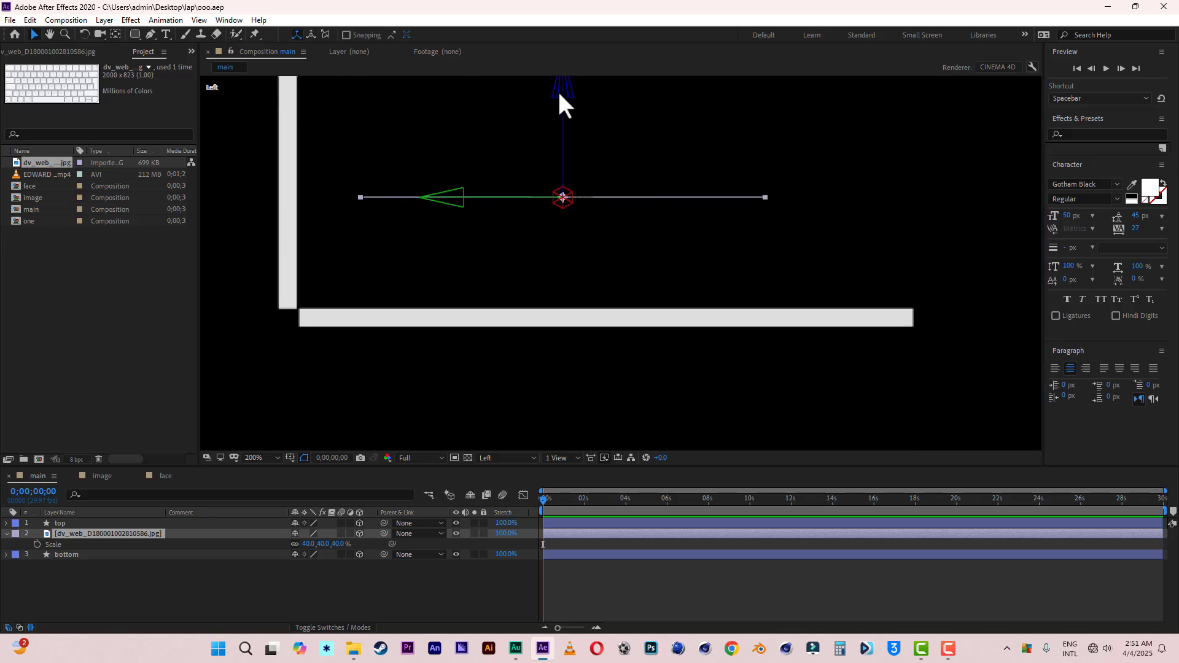
pyautogui.moveTo(562, 89); pyautogui.dragTo(560, 204)
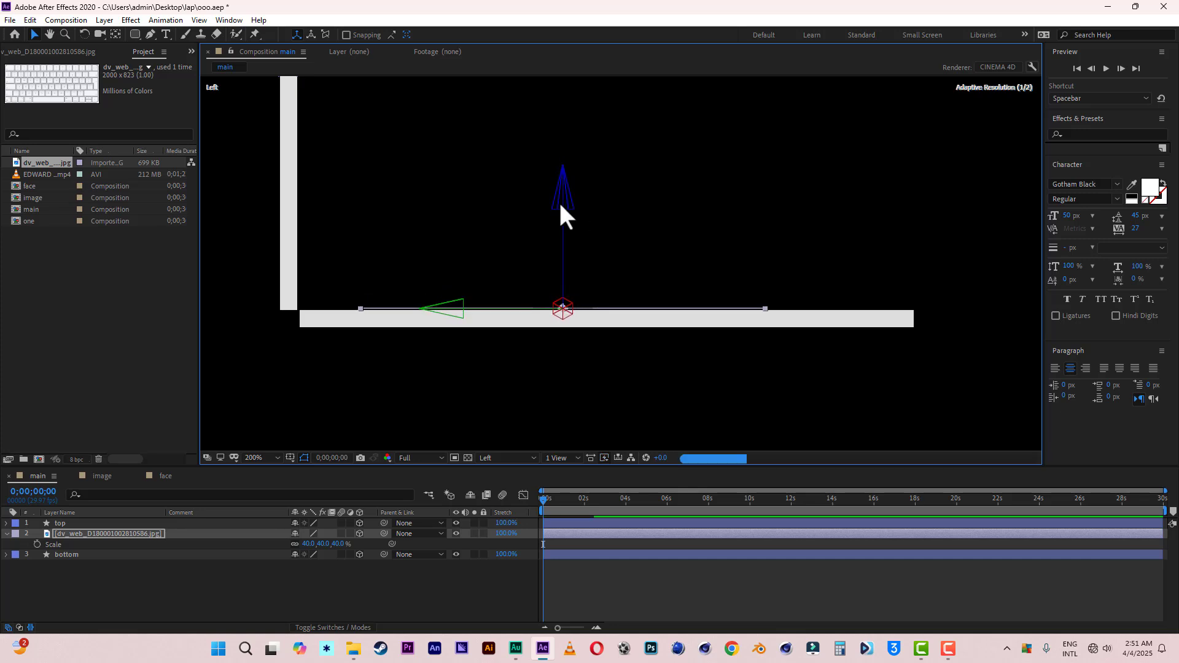
pyautogui.click(510, 460)
pyautogui.click(506, 513)
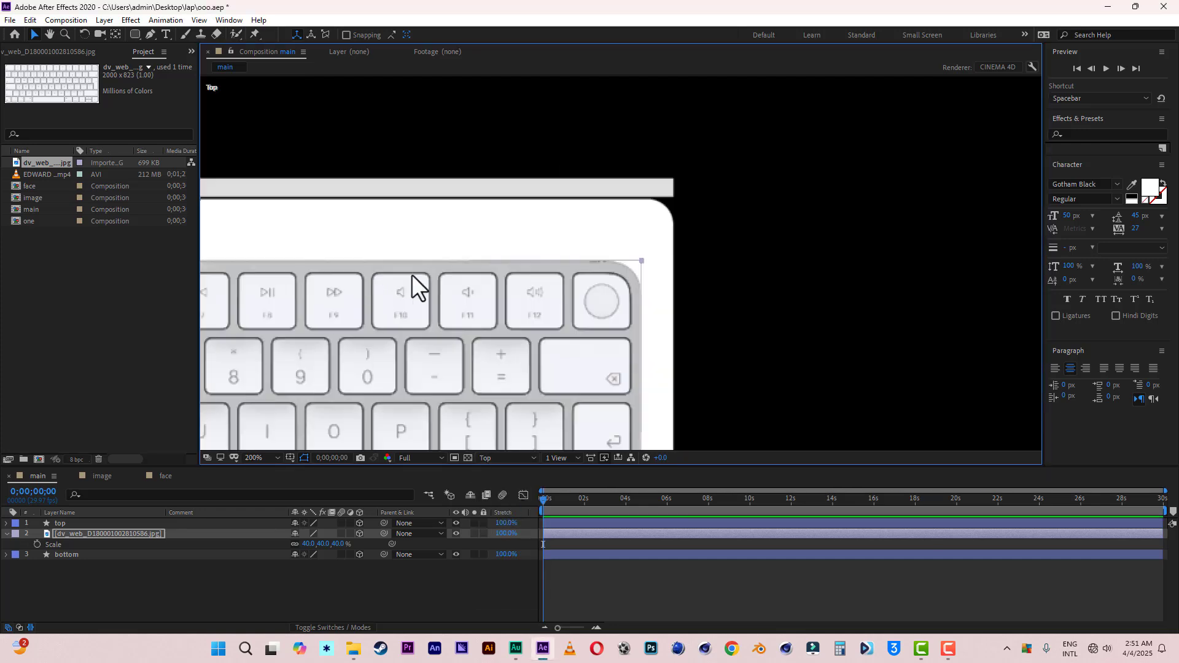
# Step: Check the keyboard's fit on the whole laptop base from the Top view and save the project
pyautogui.scroll(-4, 430, 276)
pyautogui.scroll(2, 451, 270)
pyautogui.click(48, 34)
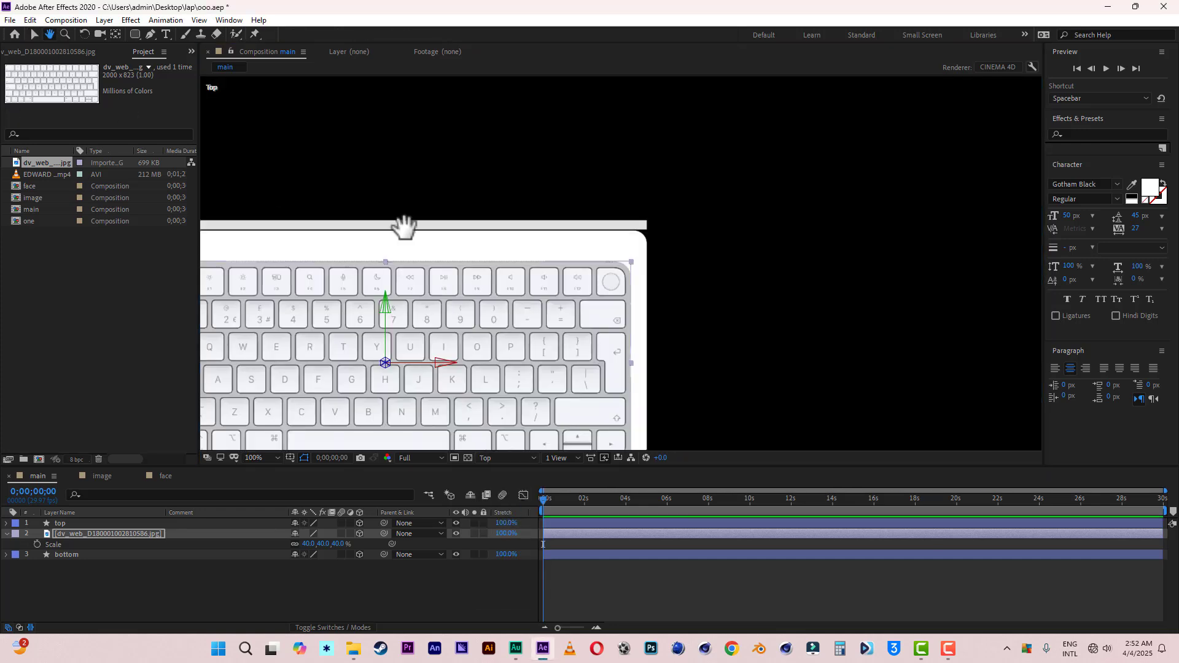
pyautogui.moveTo(555, 264); pyautogui.dragTo(743, 142)
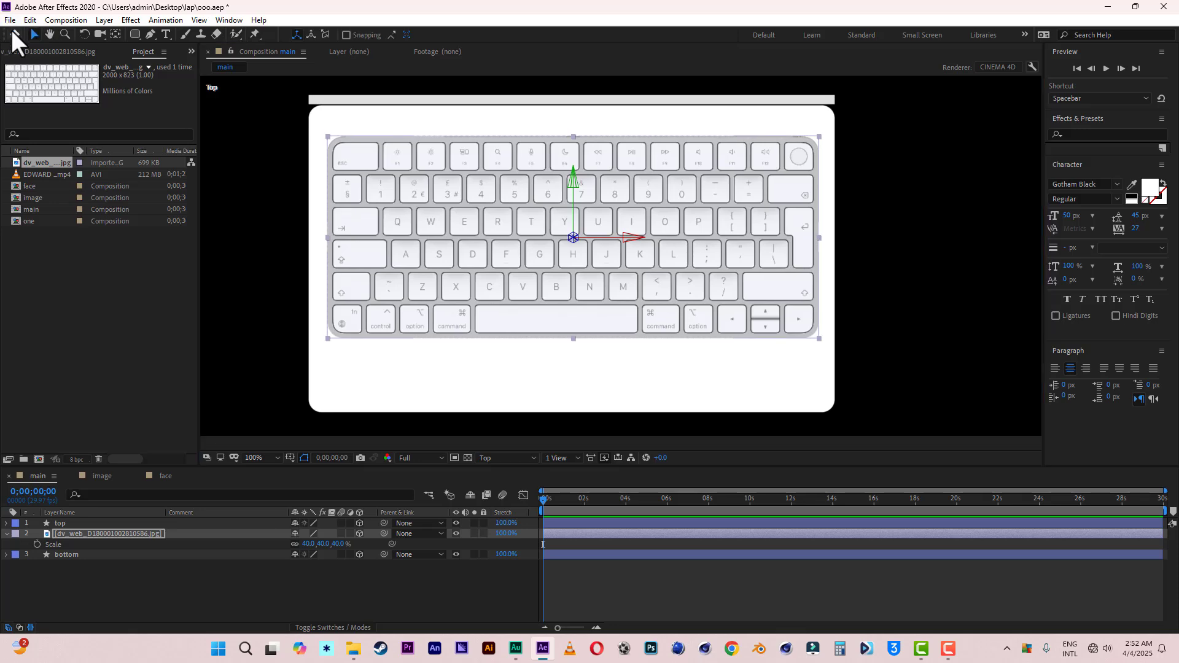
pyautogui.click(9, 20)
pyautogui.click(33, 135)
# Step: Duplicate the keyboard layer, scale the copy to 12%, and move it along its Y axis to the trackpad area in front of the keyboard
pyautogui.click(84, 535)
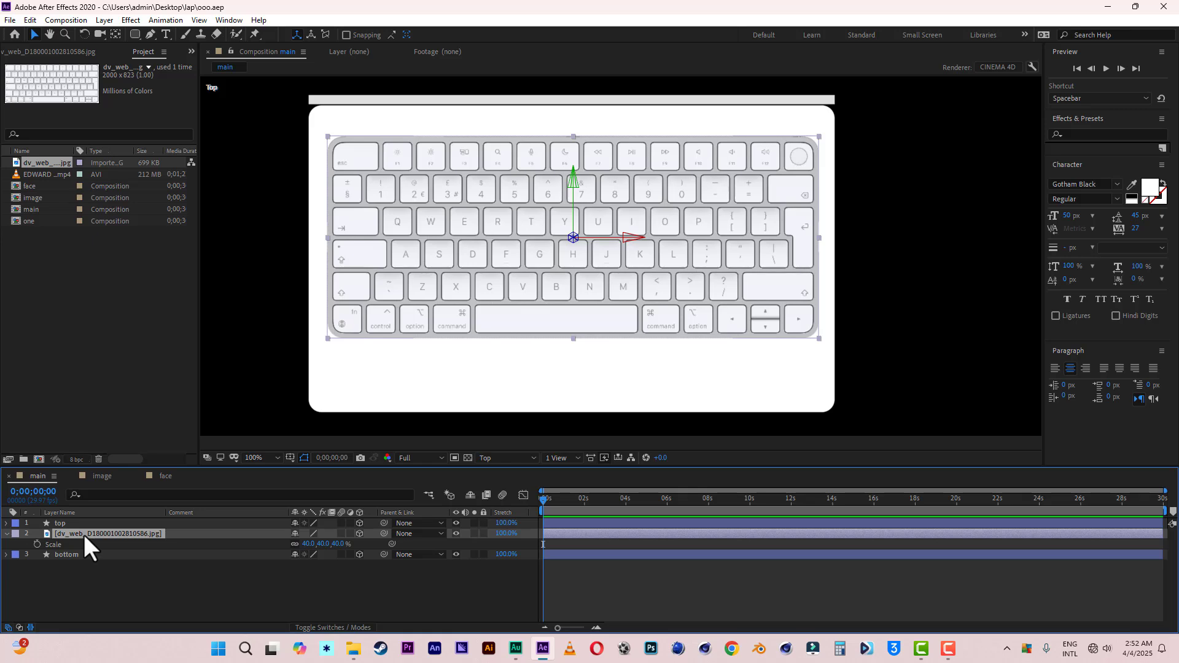
pyautogui.hotkey('ctrl', 'd')
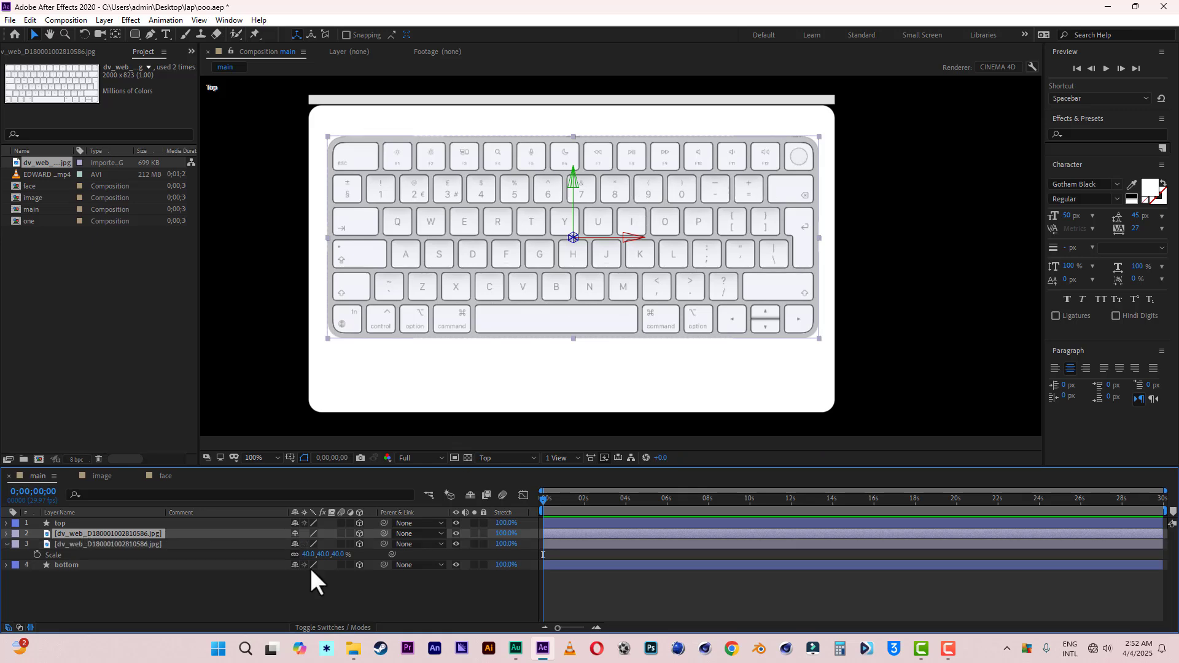
pyautogui.press('s')
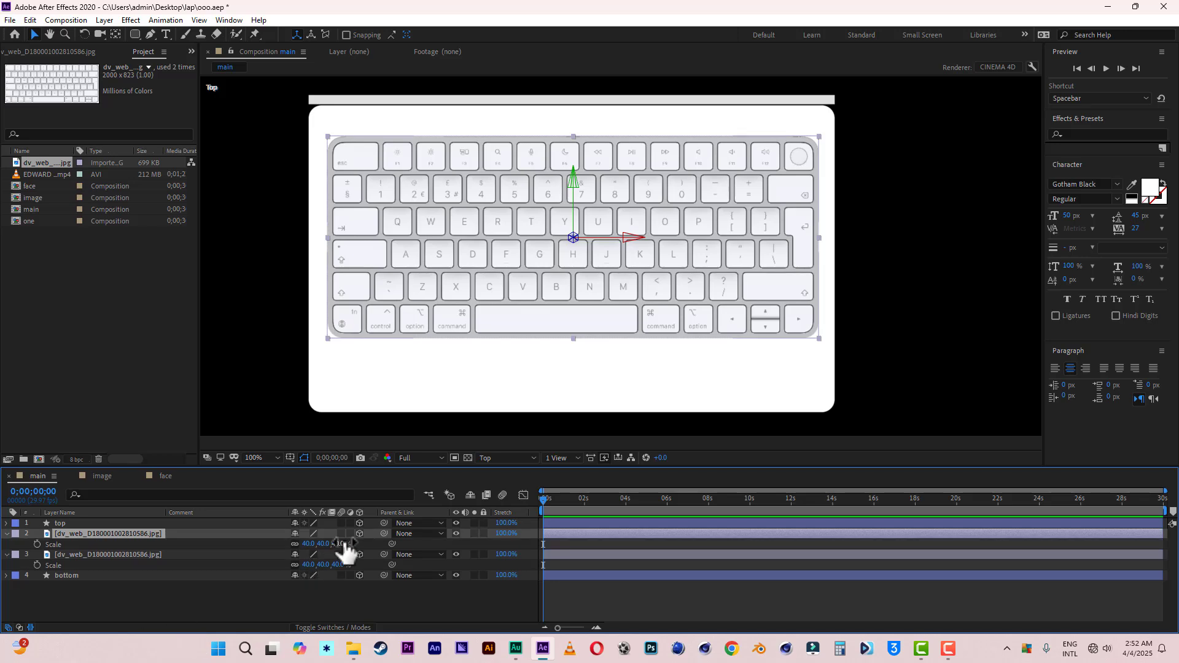
pyautogui.moveTo(342, 544); pyautogui.dragTo(326, 543)
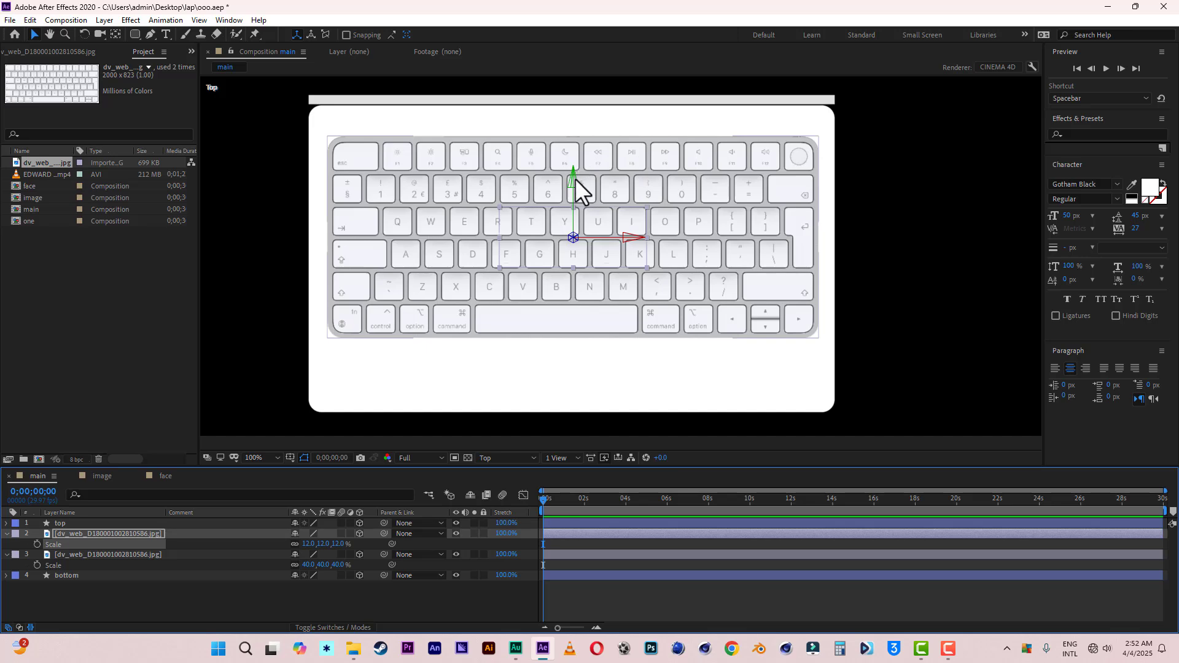
pyautogui.moveTo(572, 178); pyautogui.dragTo(571, 317)
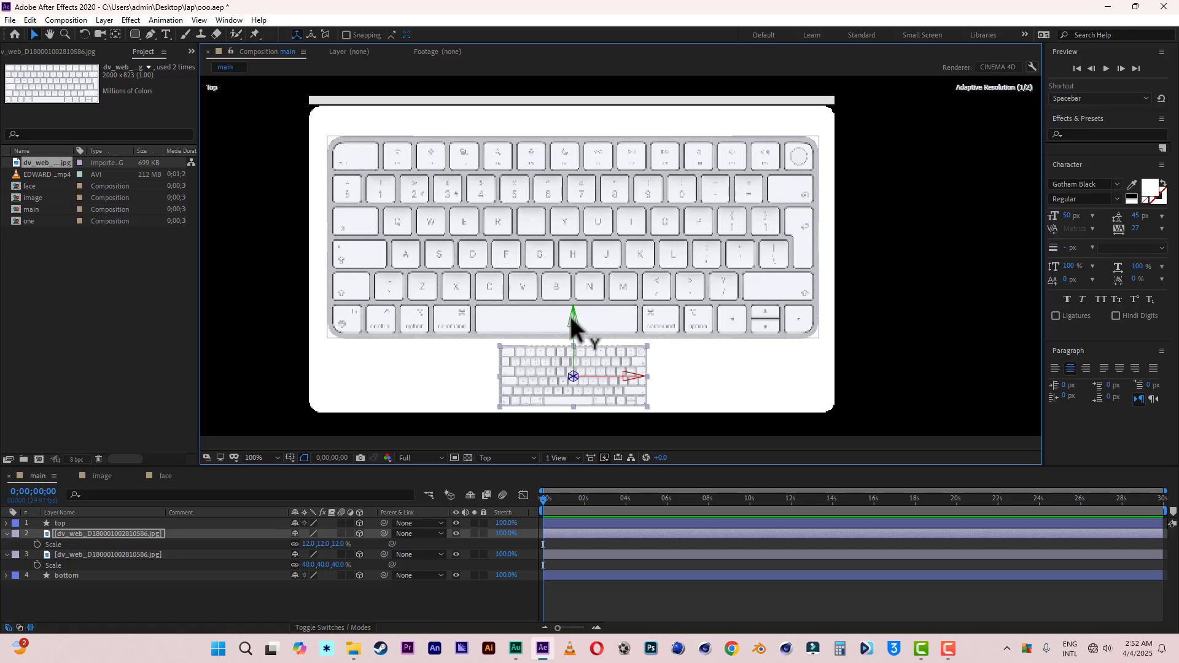
# Step: Apply the Fill effect to the small keyboard copy and set its colour to light grey
pyautogui.click(1086, 134)
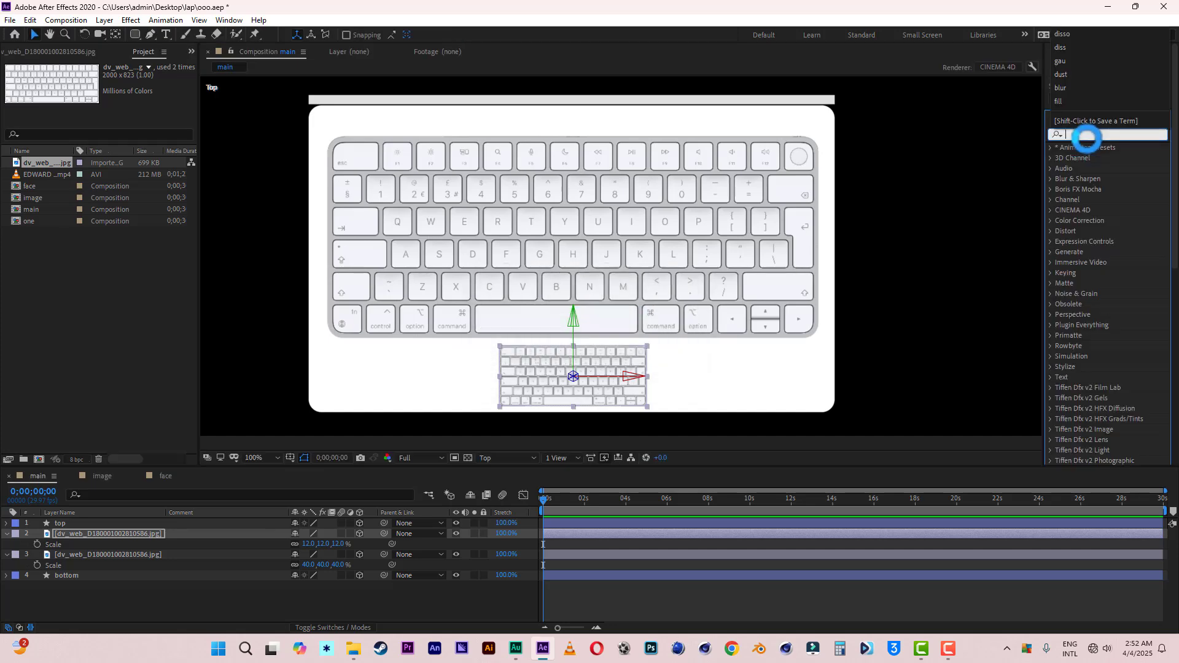
pyautogui.write('fill')
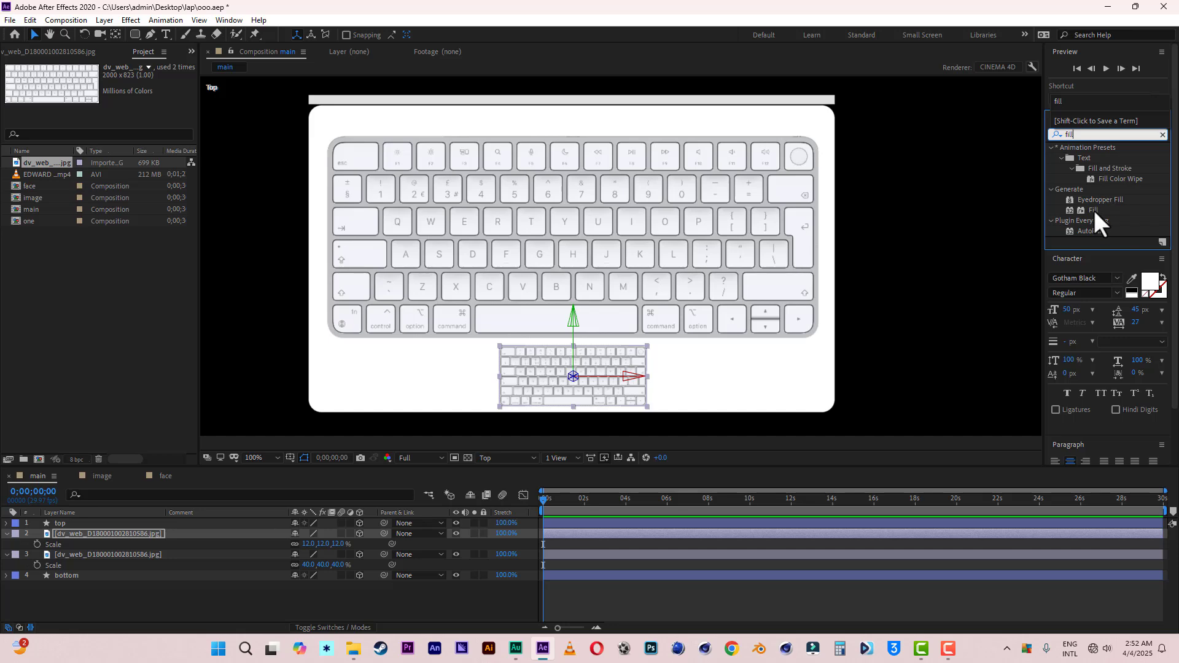
pyautogui.doubleClick(1094, 210)
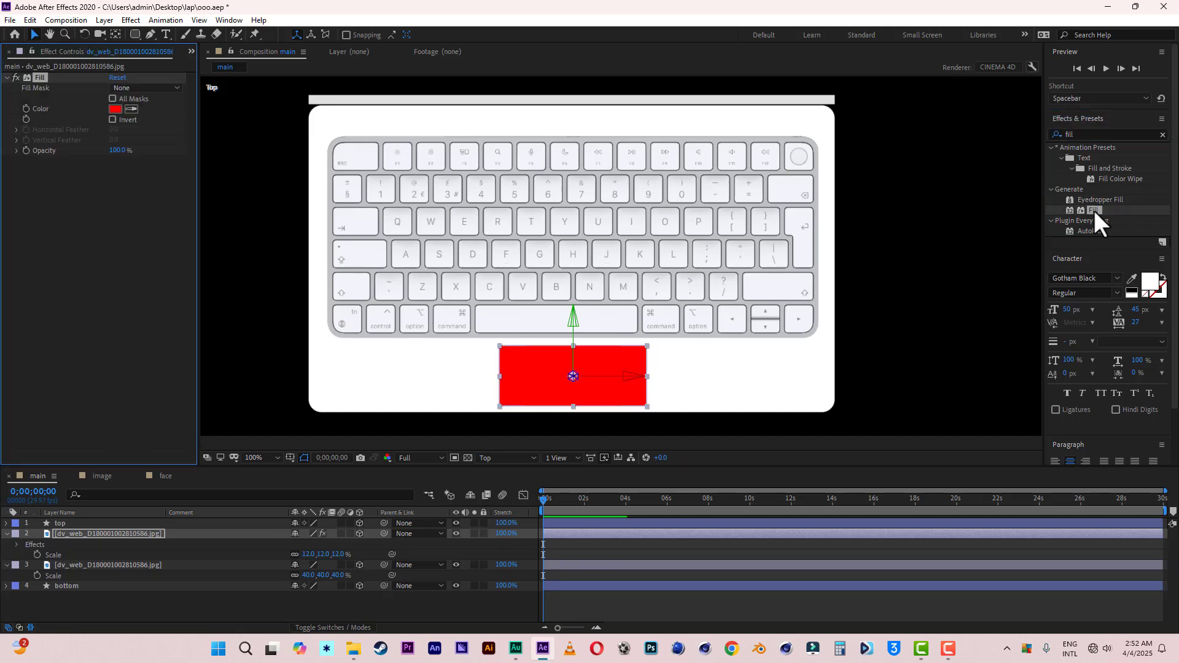
pyautogui.click(114, 109)
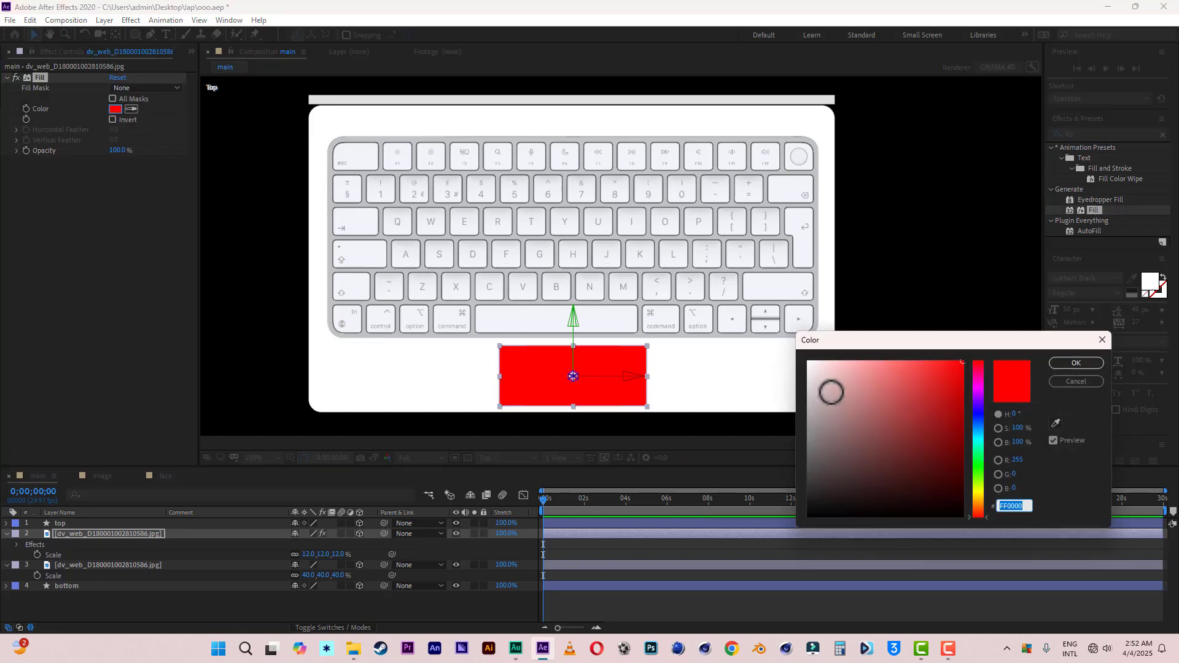
pyautogui.click(797, 376)
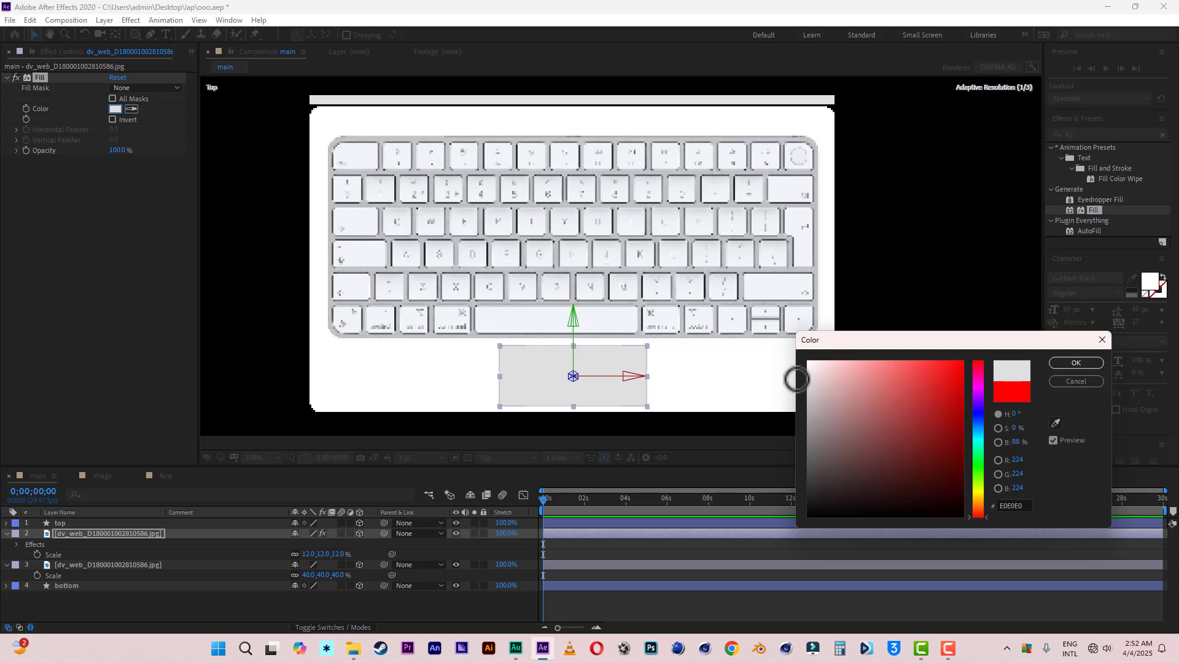
pyautogui.click(1077, 364)
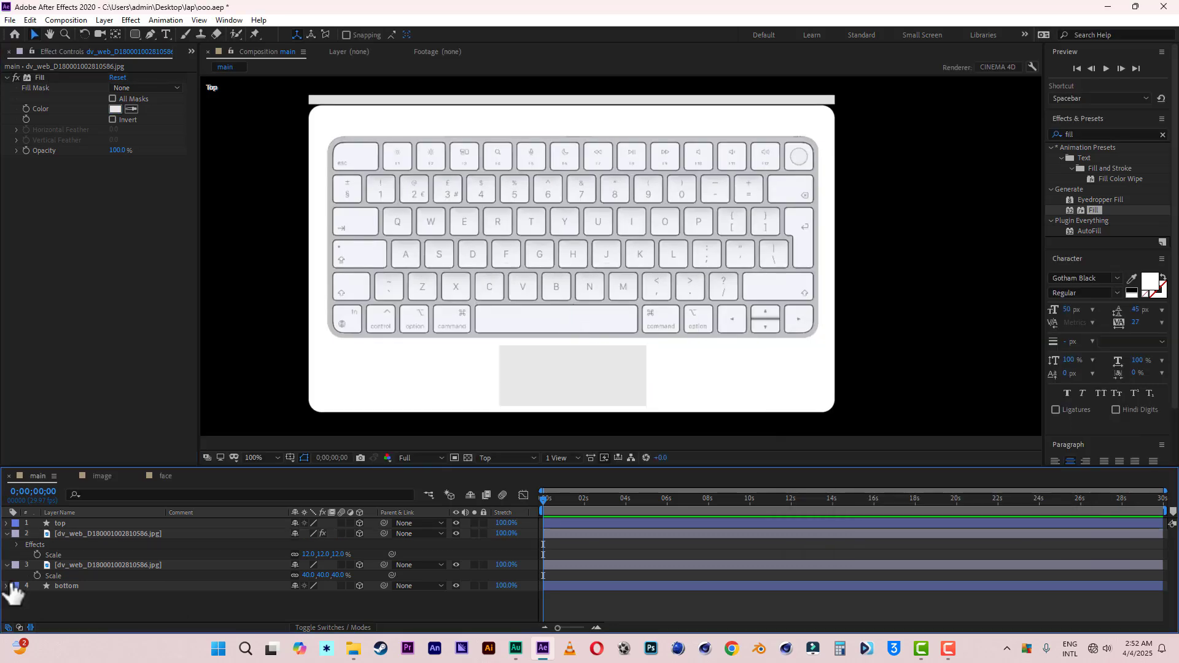
# Step: Collapse the properties of both keyboard image layers and parent the two layers to the bottom layer
pyautogui.click(6, 534)
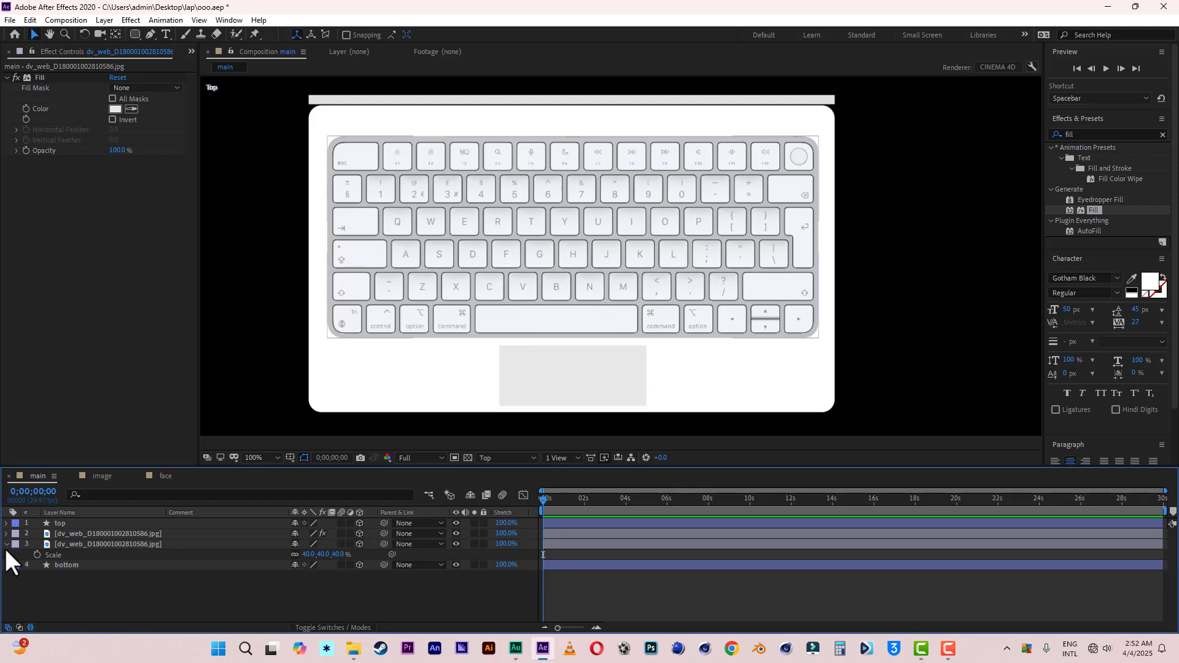
pyautogui.click(6, 544)
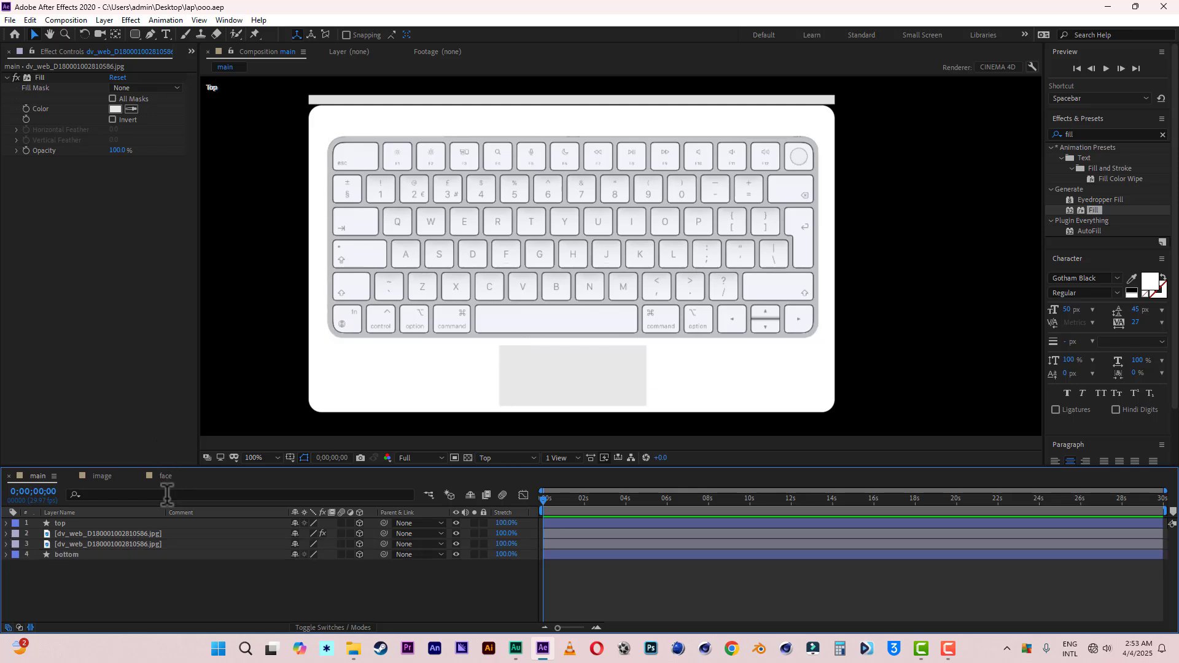
pyautogui.click(116, 534)
pyautogui.keyDown('shift'); pyautogui.click(119, 544); pyautogui.keyUp('shift')
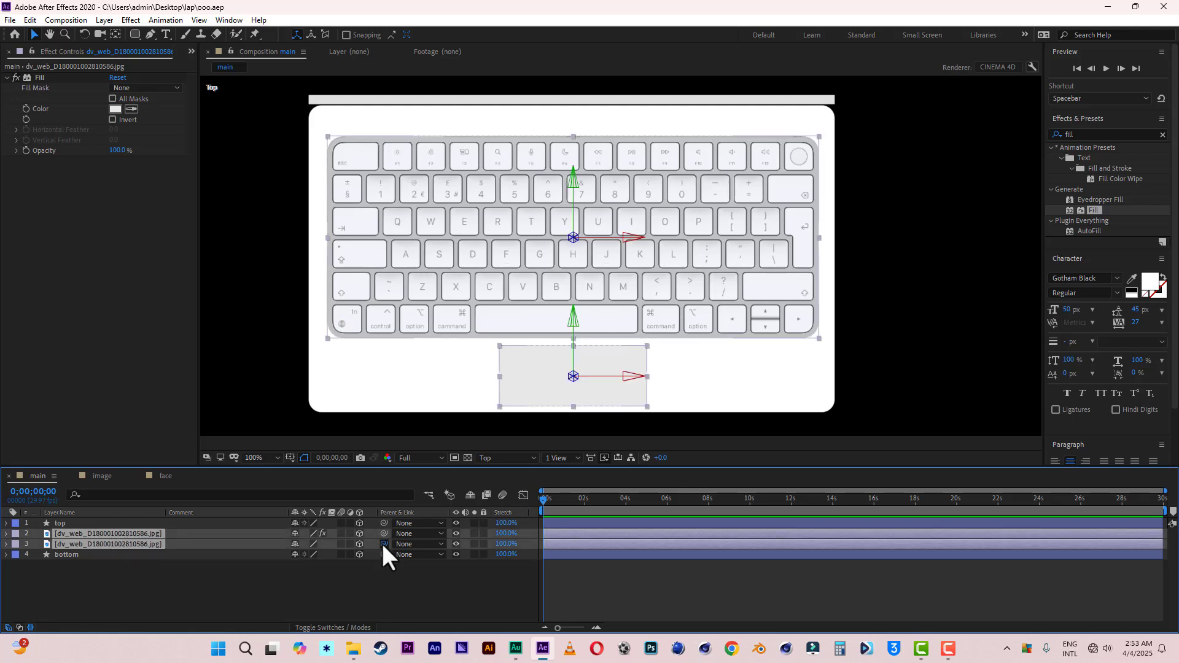
pyautogui.moveTo(383, 544); pyautogui.dragTo(76, 551)
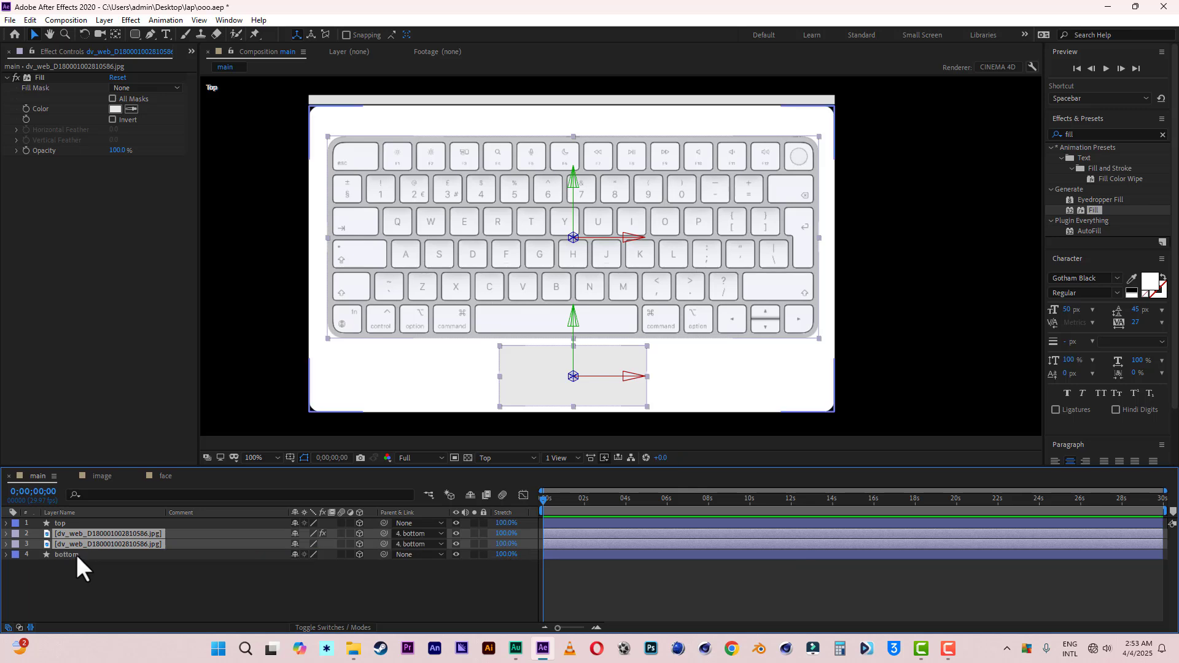
# Step: Test the parenting by moving the bottom layer sideways along its X axis, and undo the move
pyautogui.click(76, 554)
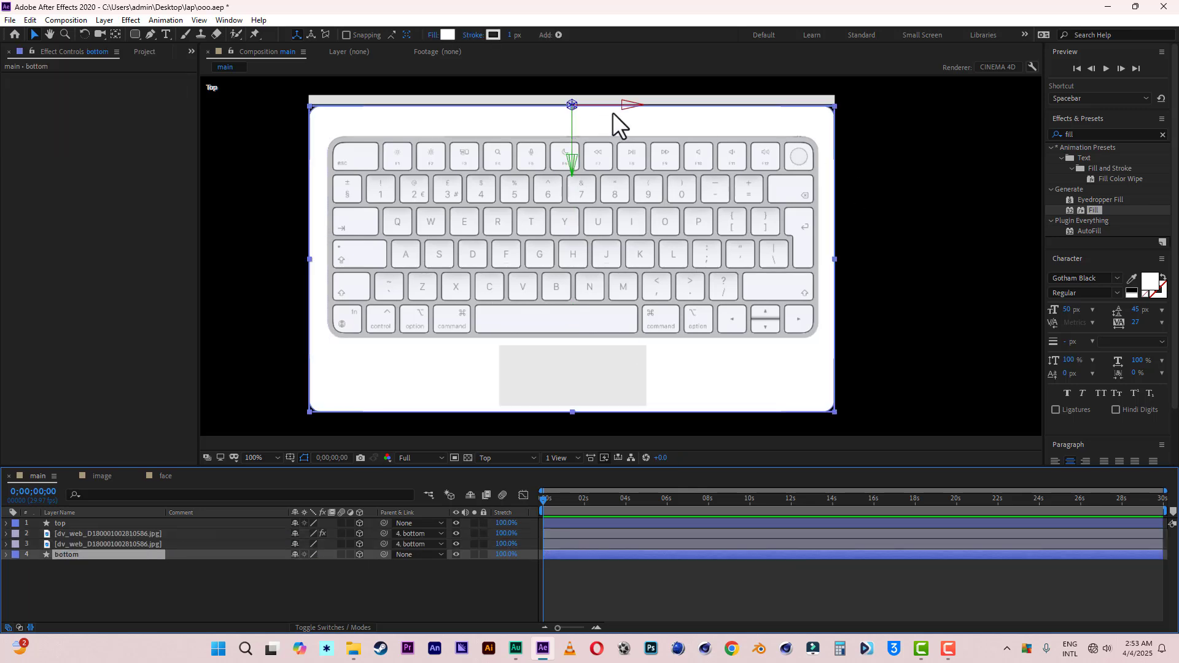
pyautogui.moveTo(629, 108); pyautogui.dragTo(693, 152)
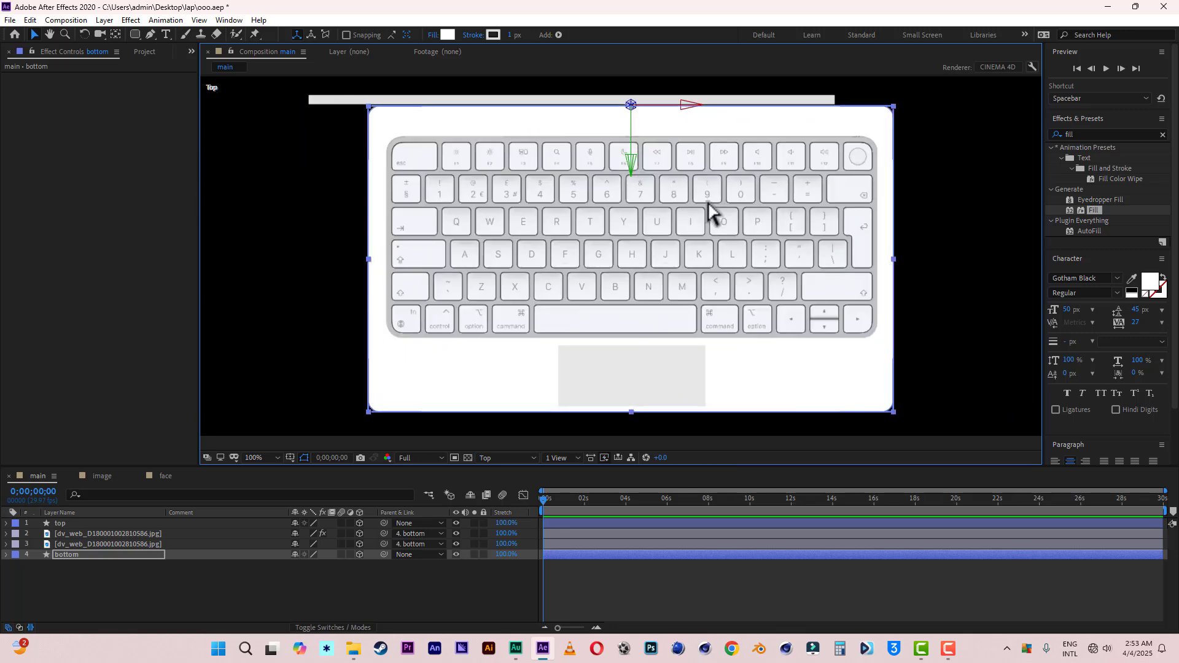
pyautogui.hotkey('ctrl', 'z')
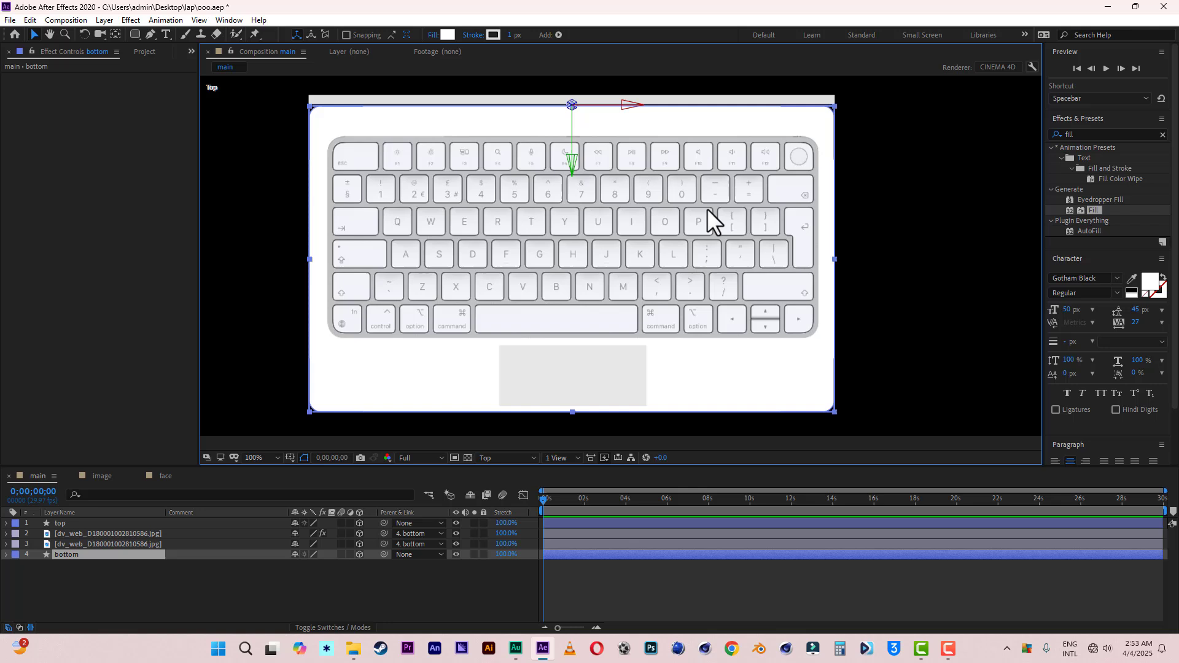
# Step: Show the laptop in the Active Camera view and save the project
pyautogui.click(499, 455)
pyautogui.click(500, 471)
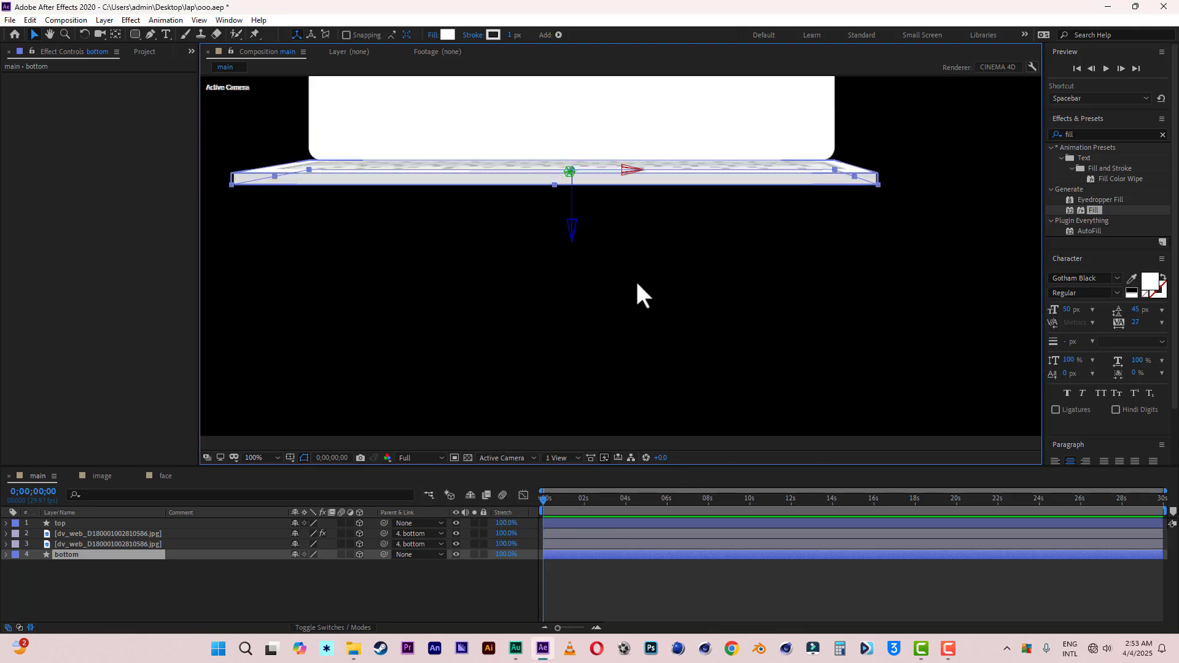
pyautogui.scroll(-1, 636, 279)
pyautogui.click(49, 35)
pyautogui.moveTo(764, 251); pyautogui.dragTo(749, 274)
pyautogui.click(34, 35)
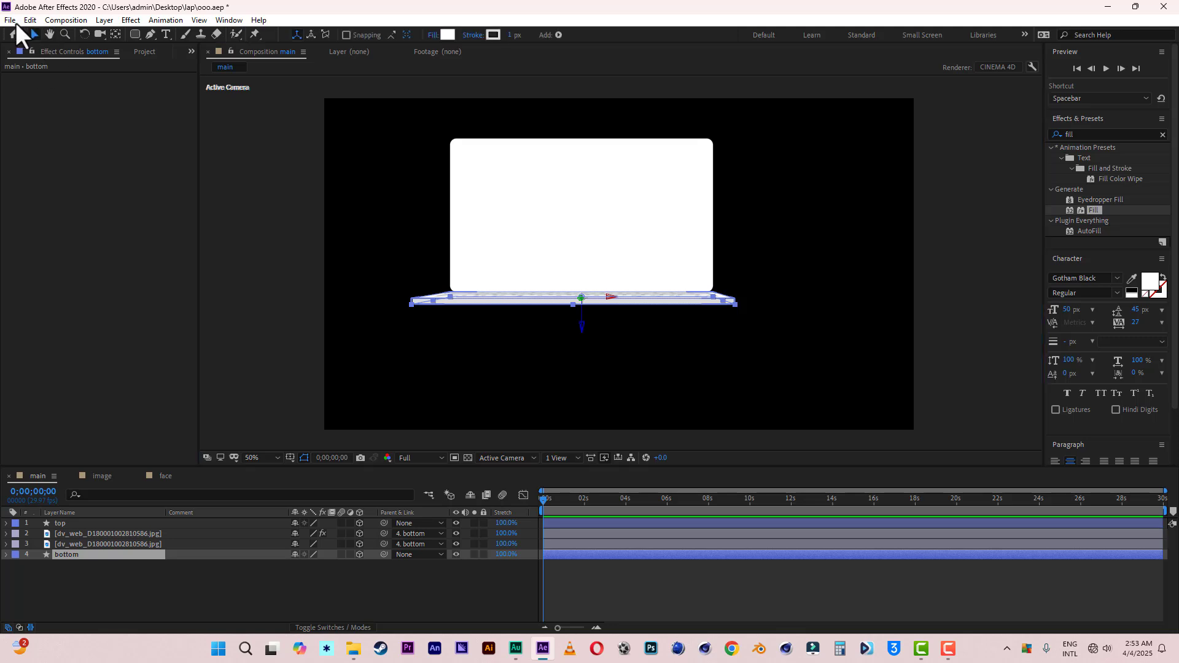
pyautogui.click(10, 20)
pyautogui.click(44, 137)
# Step: Add the face composition above the top layer in main as a 3D layer, and parent it to the top layer
pyautogui.click(141, 54)
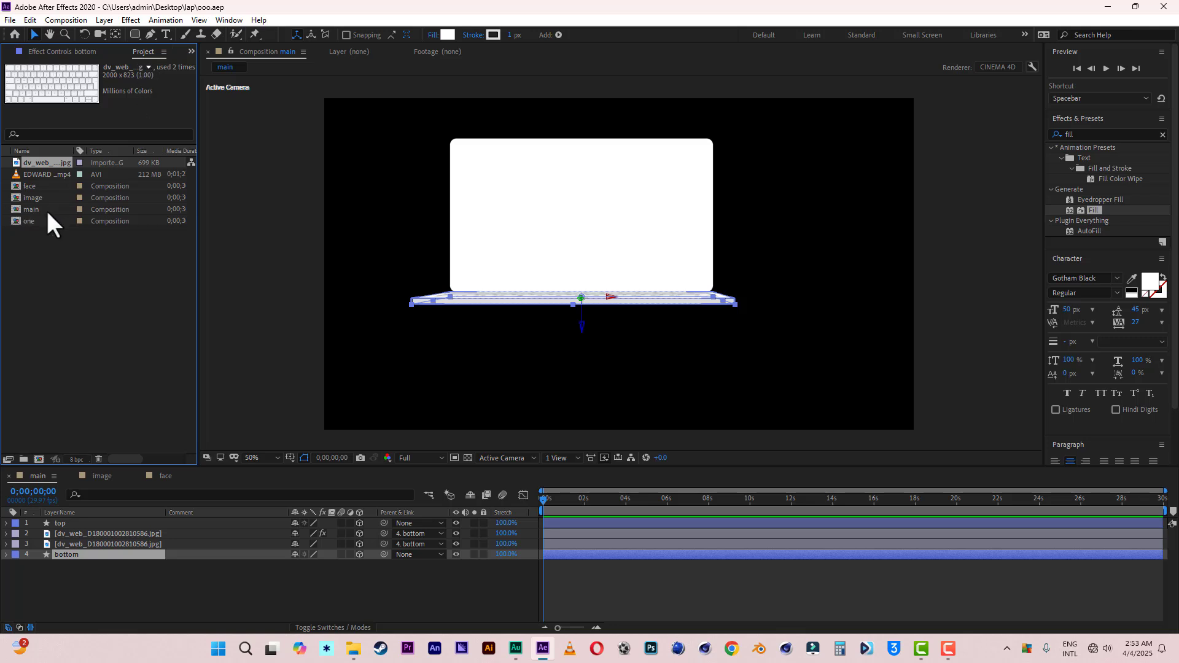
pyautogui.click(37, 187)
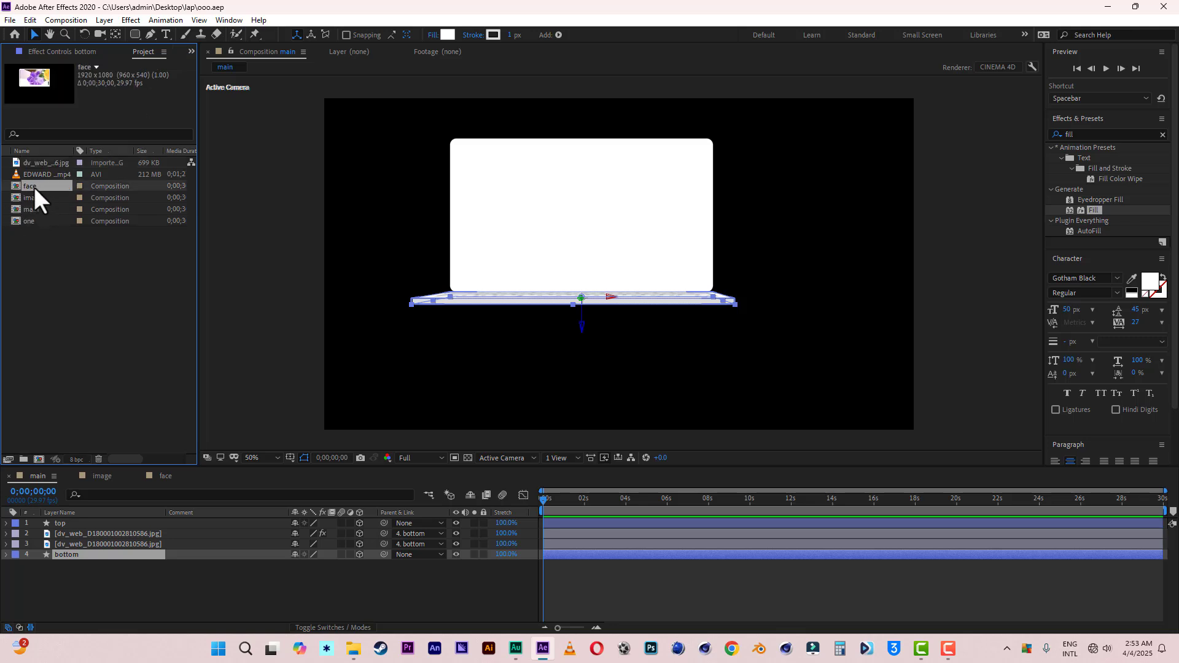
pyautogui.moveTo(35, 186); pyautogui.dragTo(61, 522)
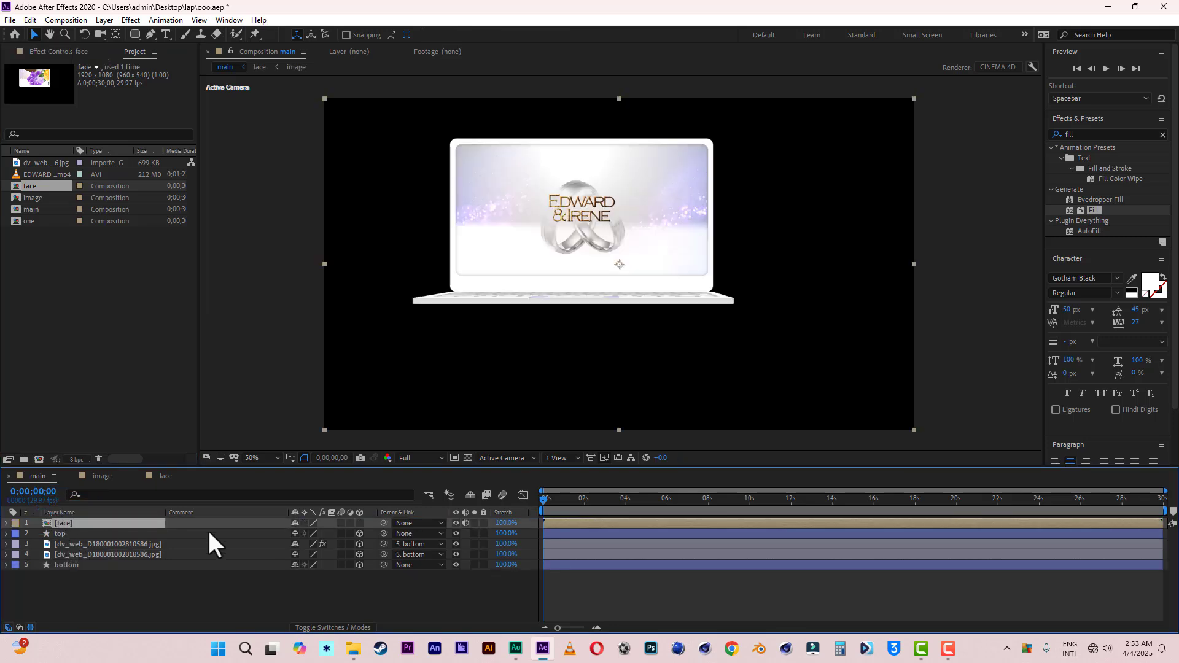
pyautogui.click(360, 523)
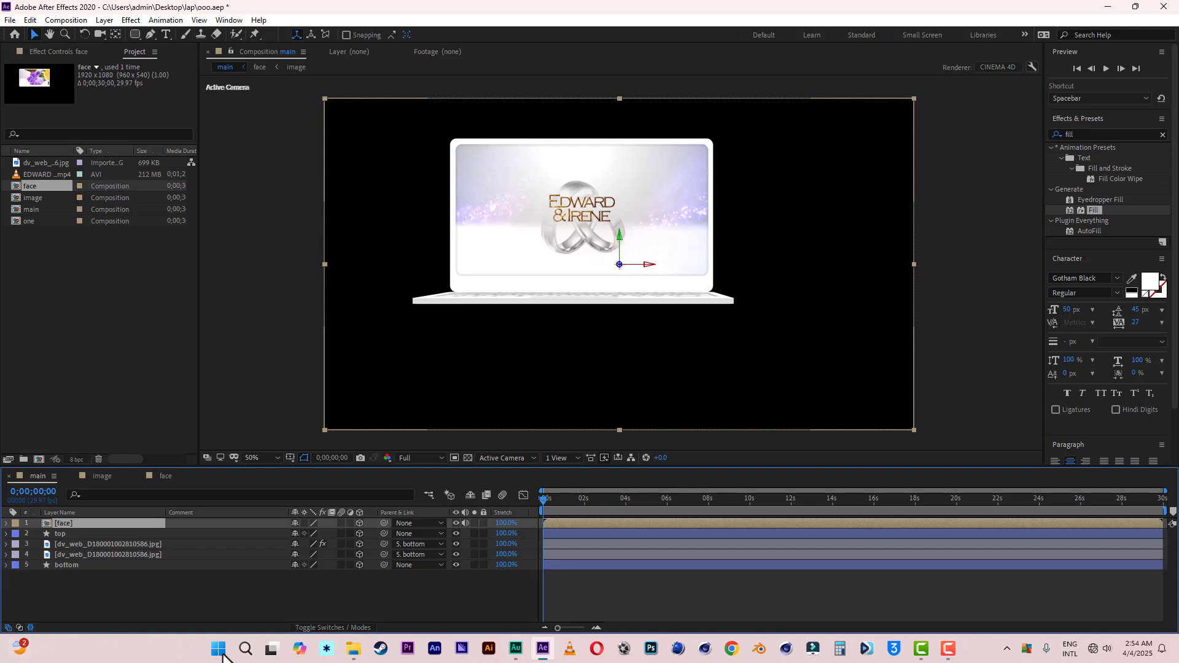
pyautogui.moveTo(382, 522); pyautogui.dragTo(65, 533)
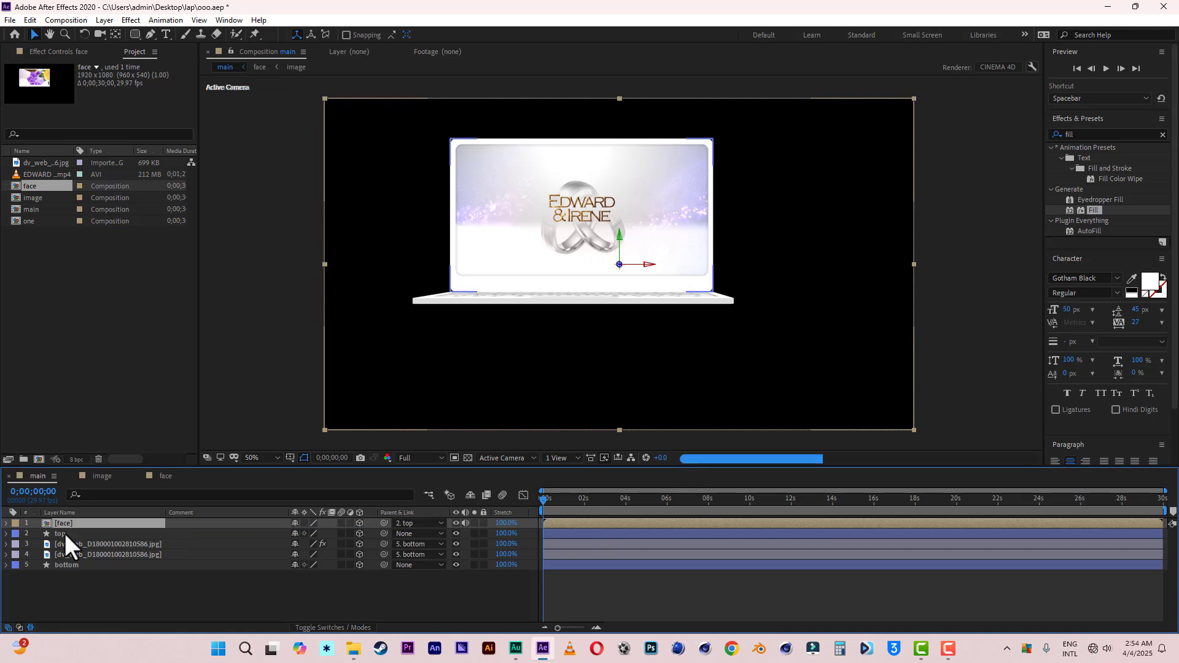
# Step: Reorder the layers so top is first and bottom second, above the face and keyboard image layers
pyautogui.click(65, 534)
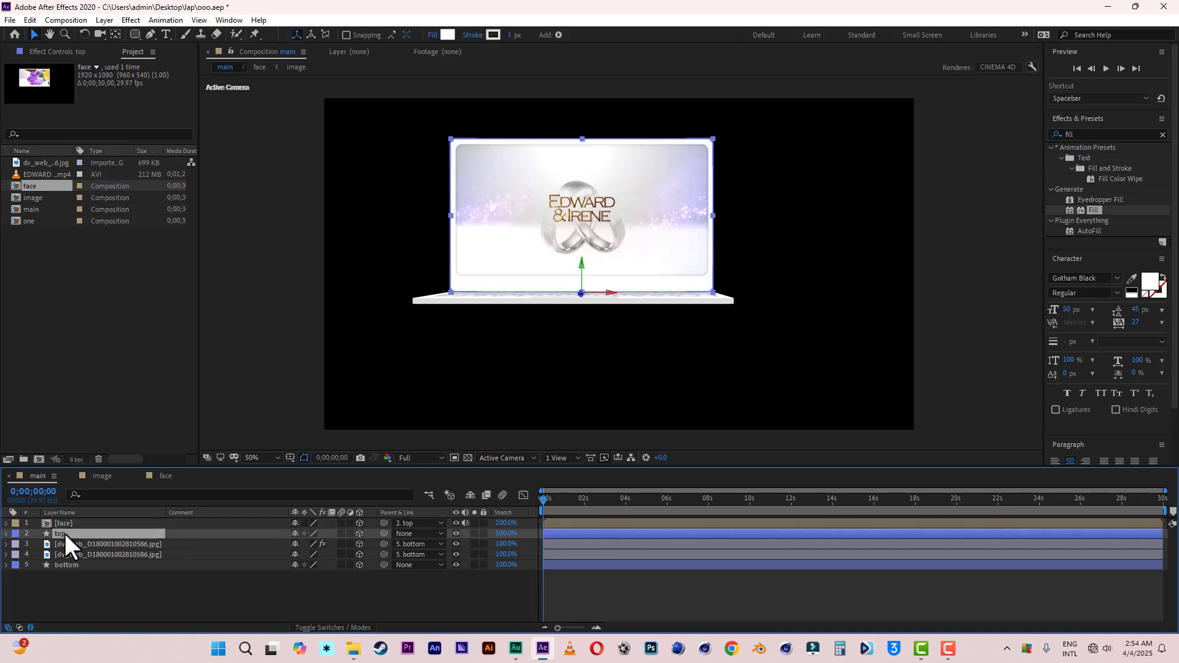
pyautogui.moveTo(64, 533); pyautogui.dragTo(68, 523)
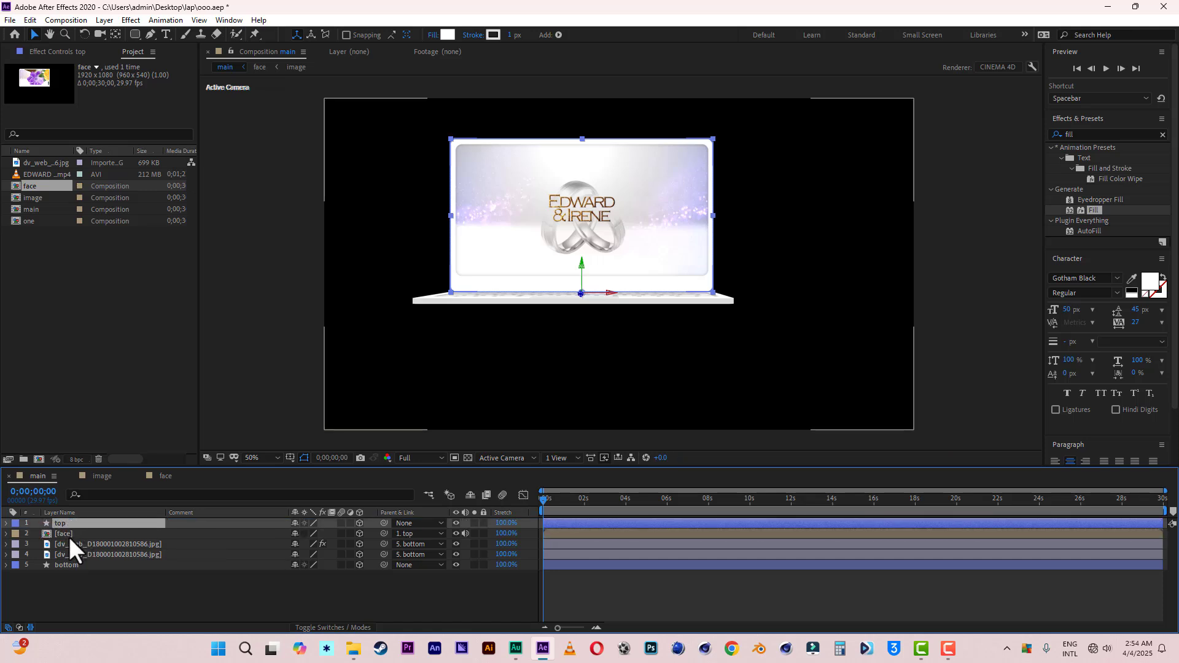
pyautogui.moveTo(69, 565); pyautogui.dragTo(72, 532)
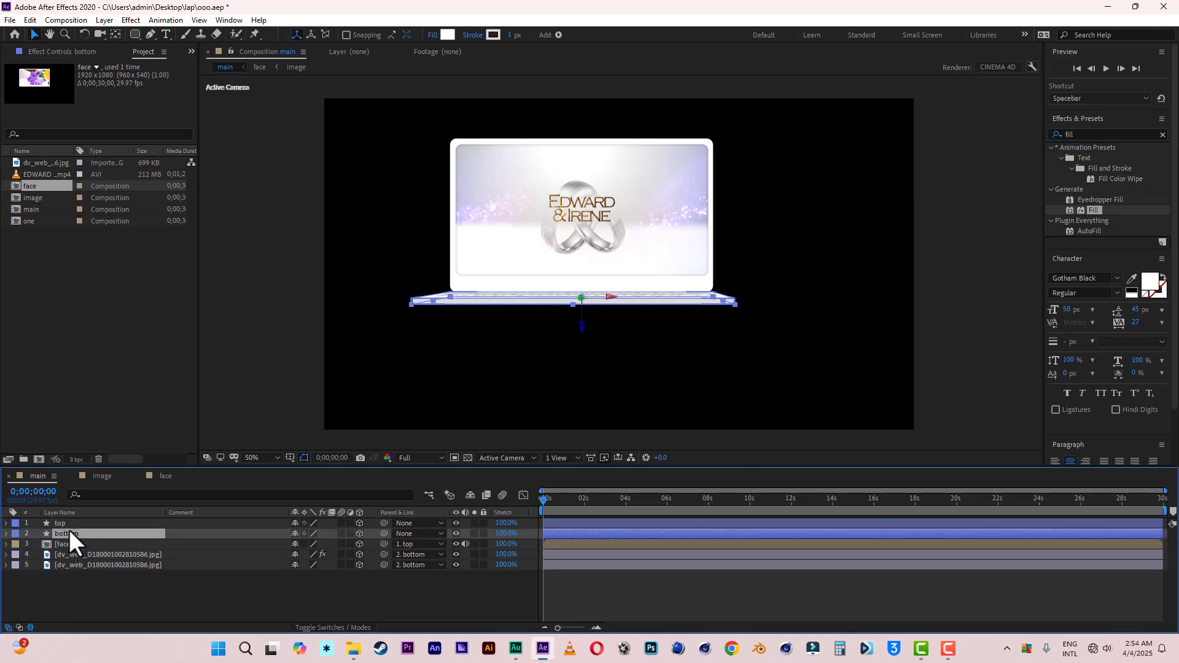
pyautogui.click(69, 524)
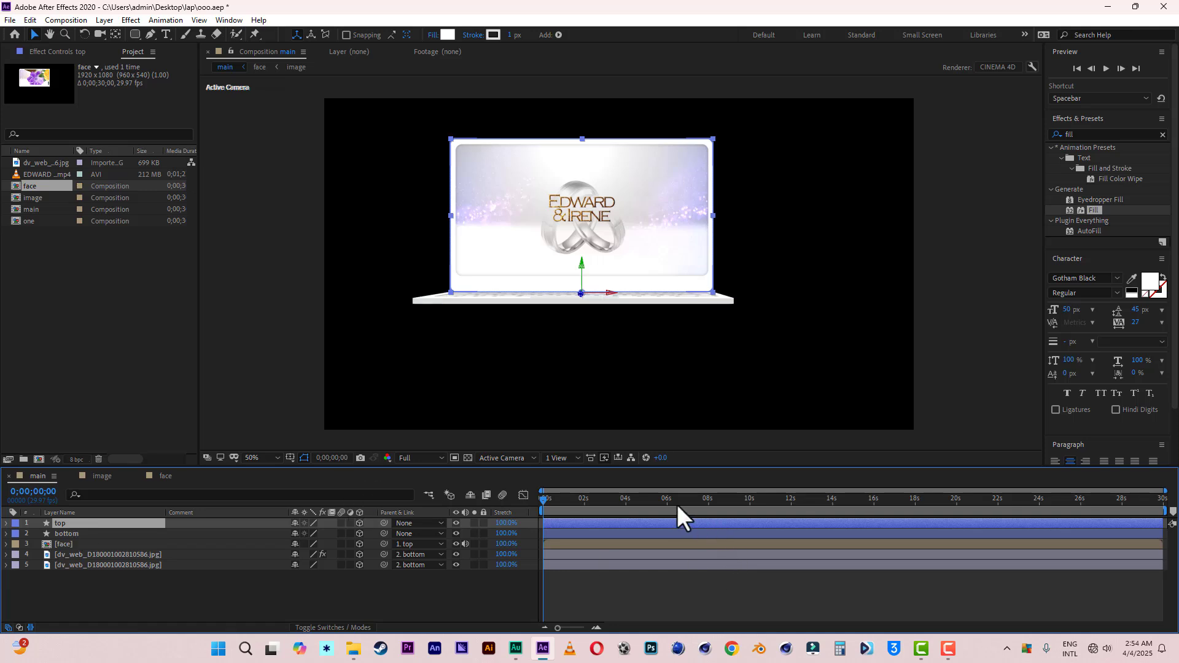
# Step: Preview the screen video at 0;00;07;21 and save the project
pyautogui.click(702, 498)
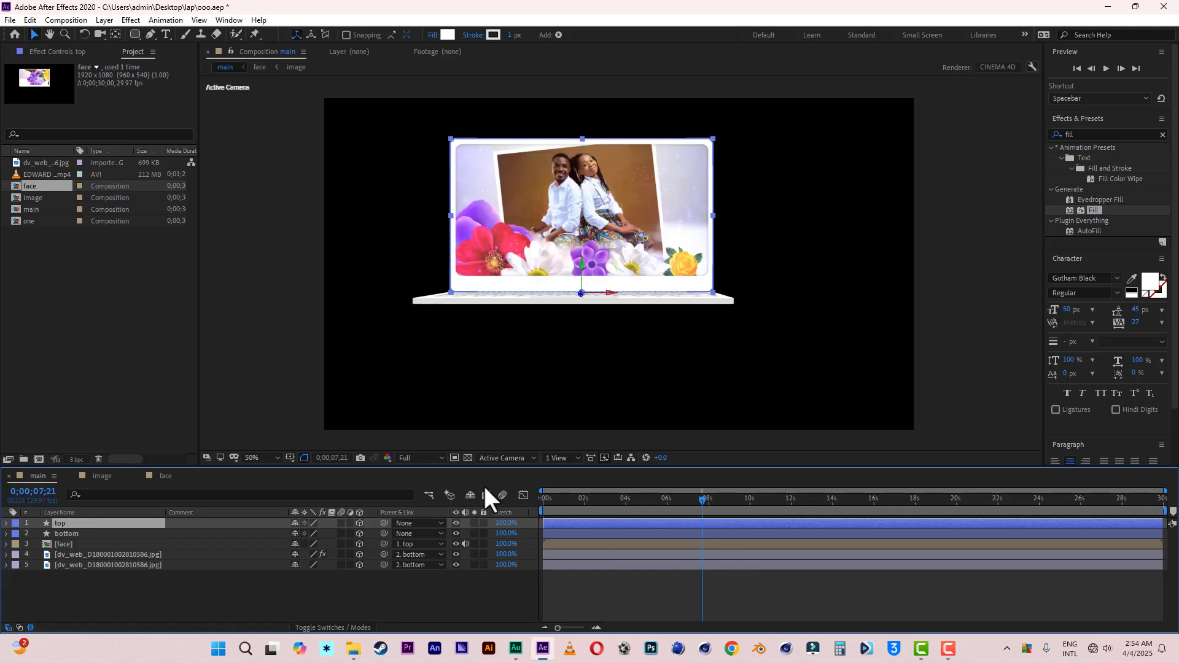
pyautogui.click(4, 19)
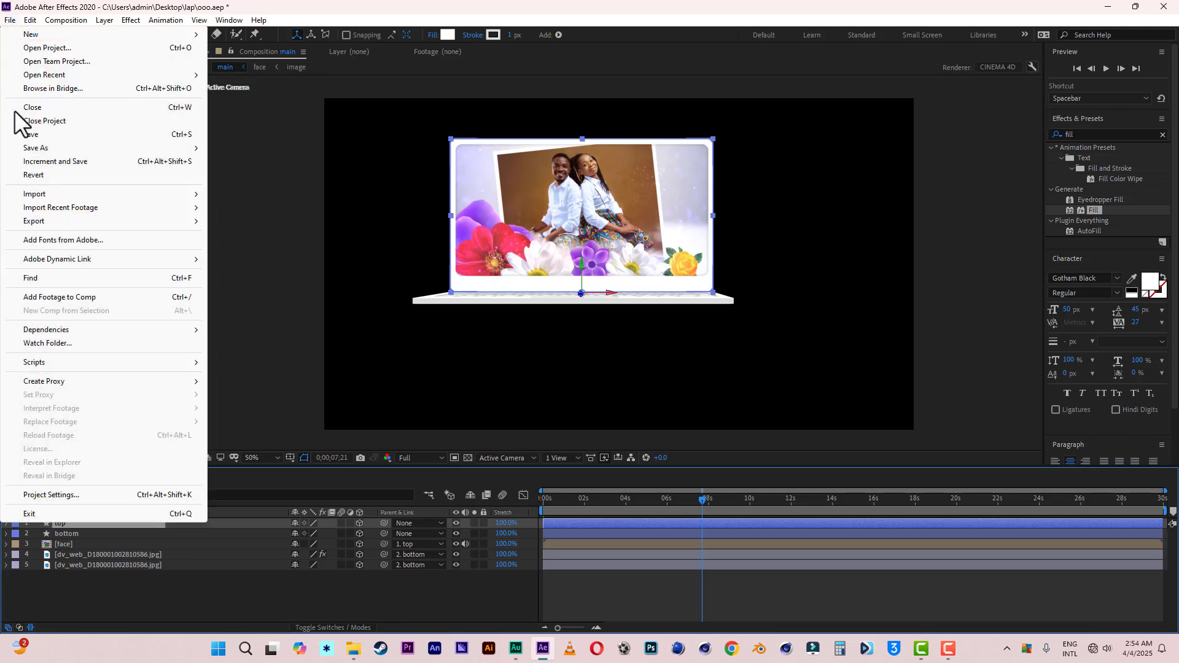
pyautogui.click(34, 134)
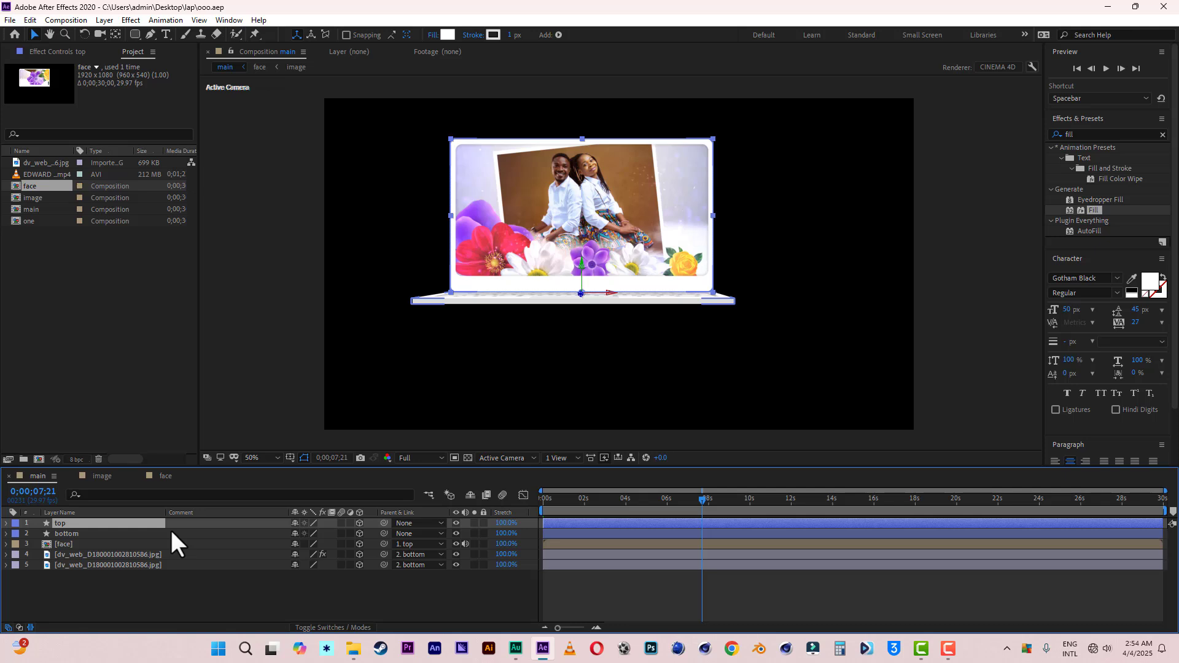
# Step: Add a null object to the main composition, make it a 3D layer and rename it control
pyautogui.rightClick(118, 595)
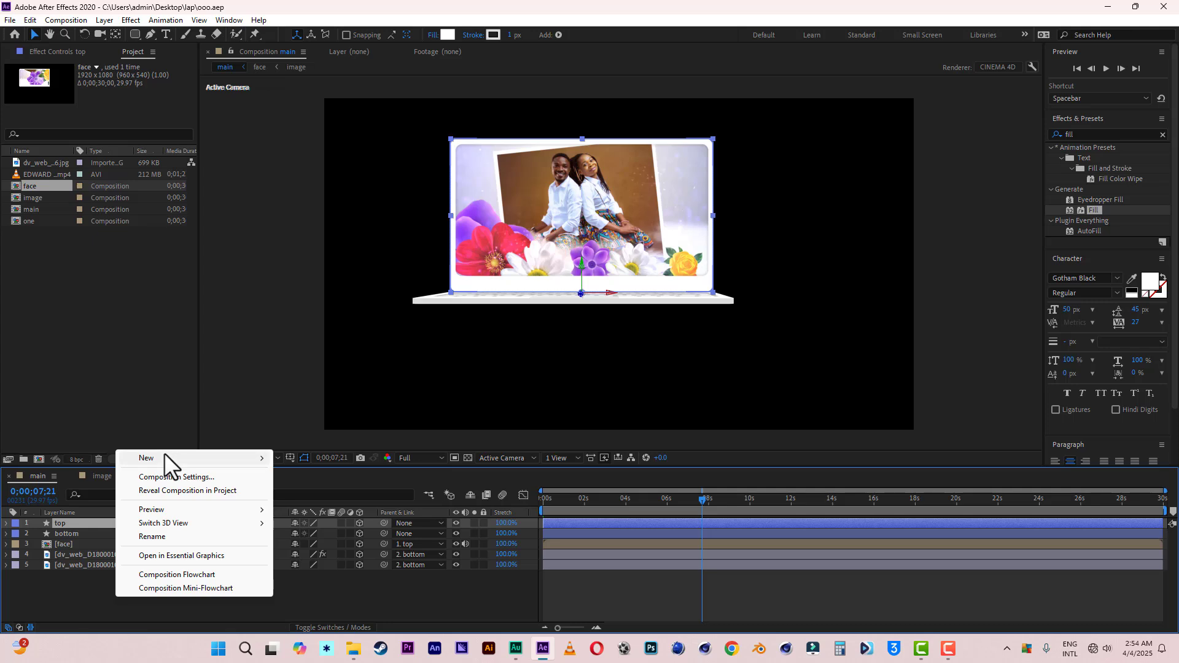
pyautogui.moveTo(164, 458)
pyautogui.click(313, 532)
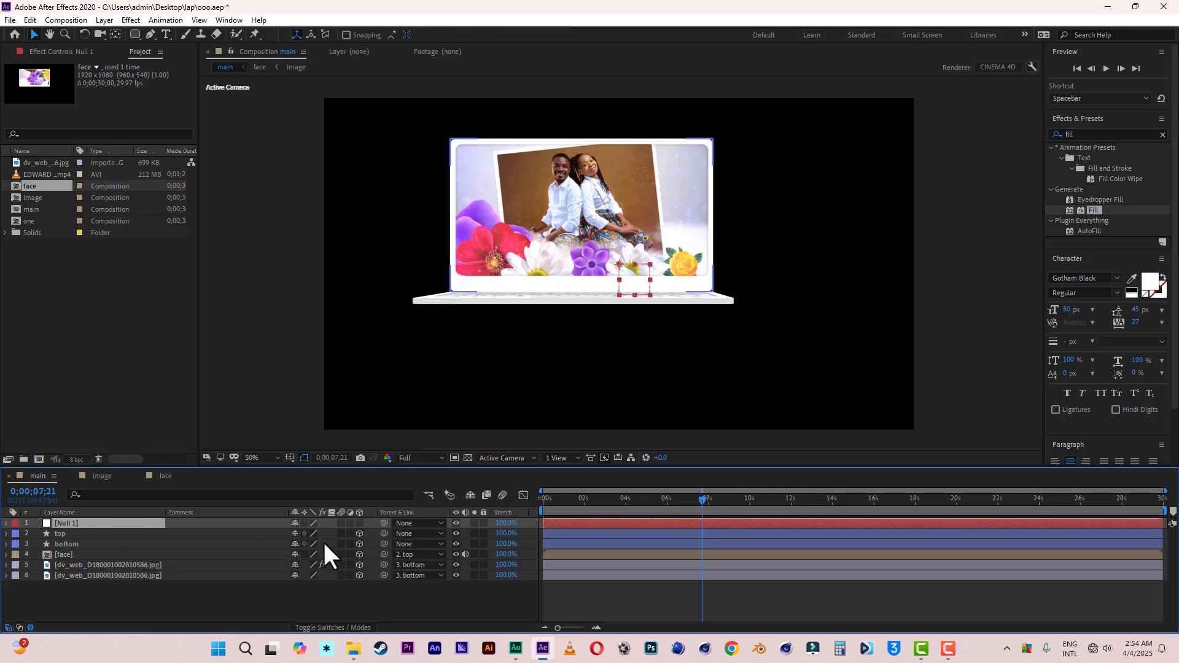
pyautogui.click(361, 522)
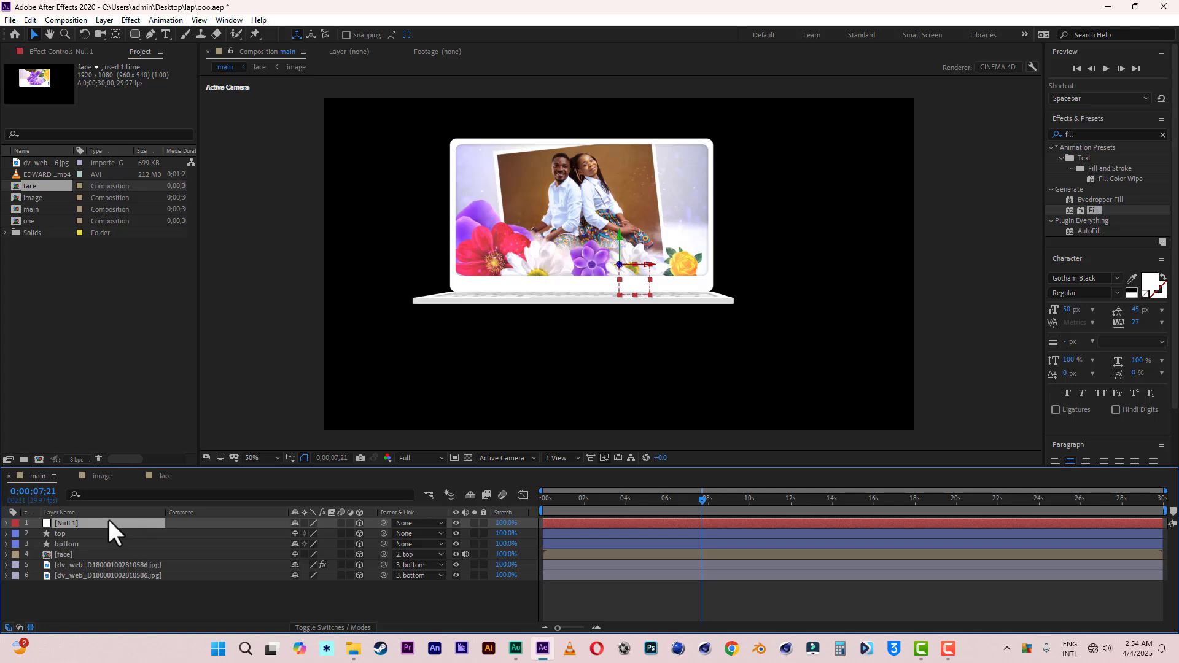
pyautogui.press('Return')
pyautogui.write('control')
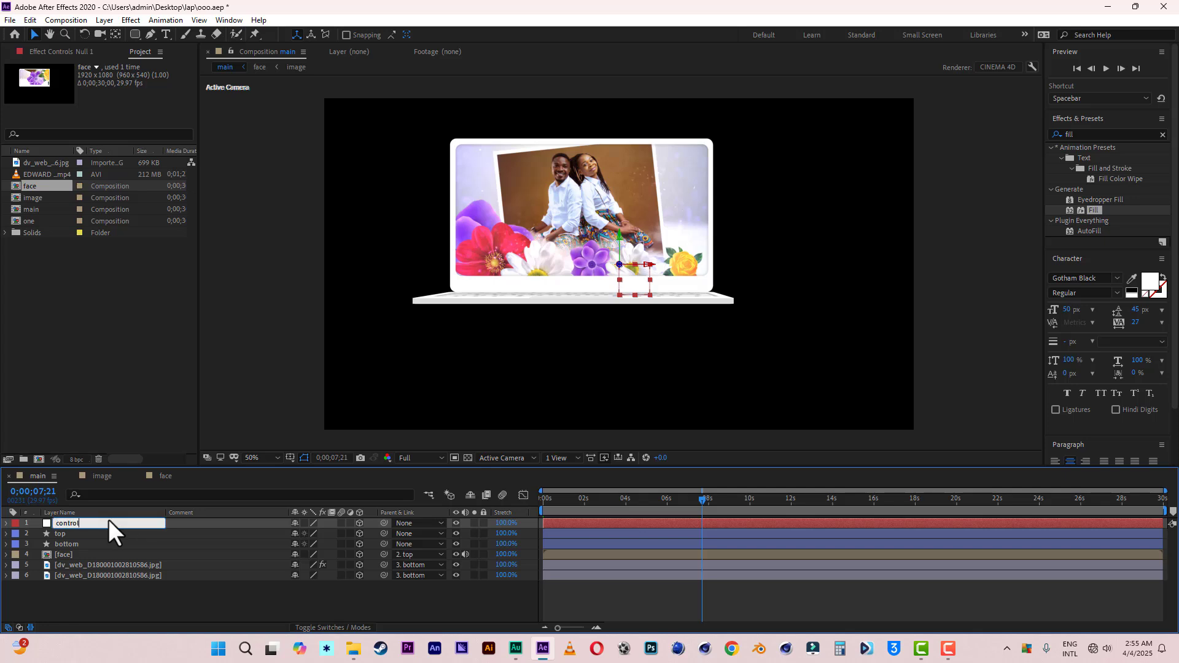
pyautogui.click(137, 596)
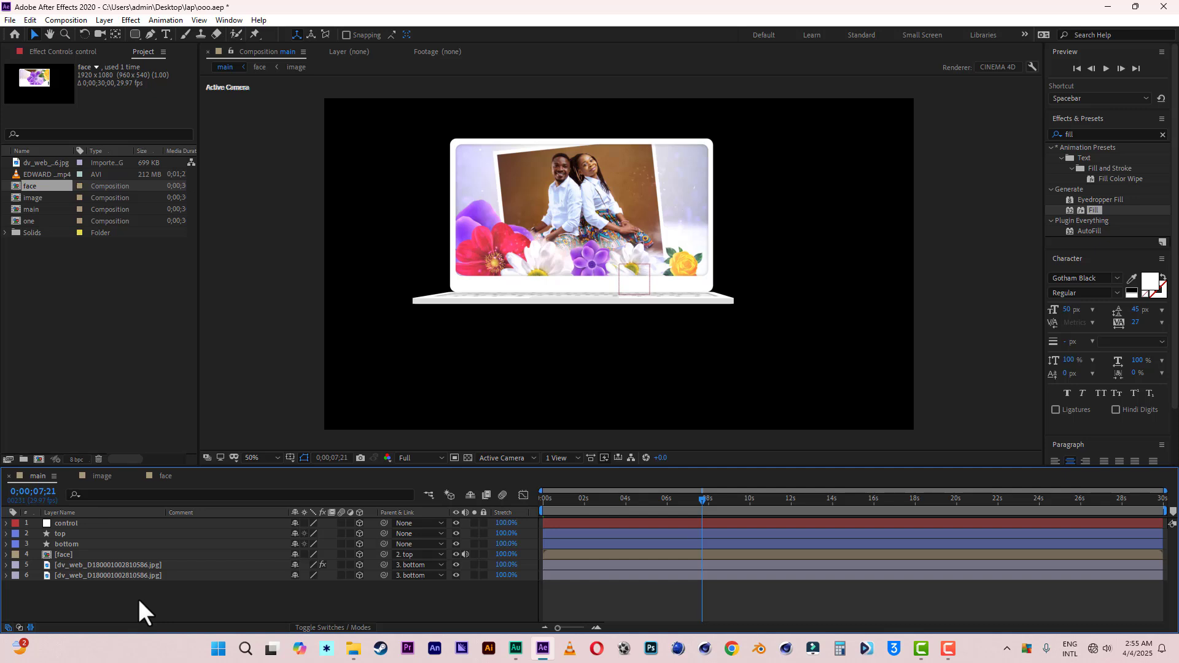
# Step: Parent the top and bottom layers to the control null
pyautogui.click(68, 533)
pyautogui.keyDown('shift'); pyautogui.click(76, 543); pyautogui.keyUp('shift')
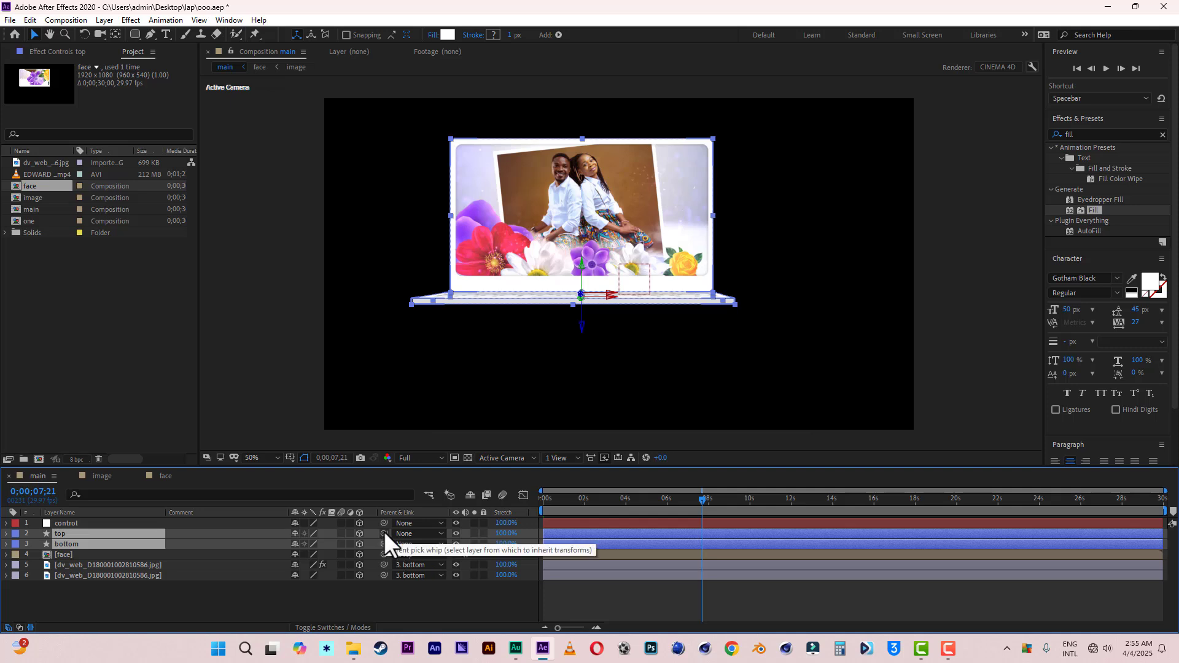
pyautogui.moveTo(385, 532); pyautogui.dragTo(69, 523)
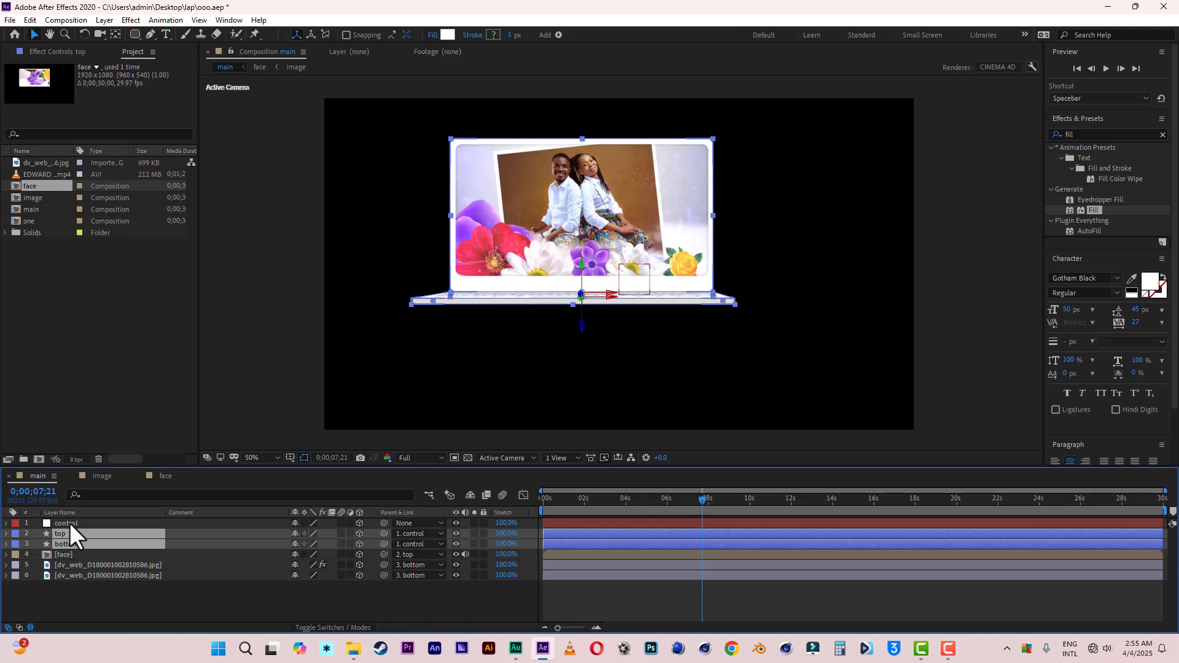
# Step: Test-rotate the control layer to 62° on Y and 27° on X, and reset both rotations to 0°
pyautogui.click(69, 522)
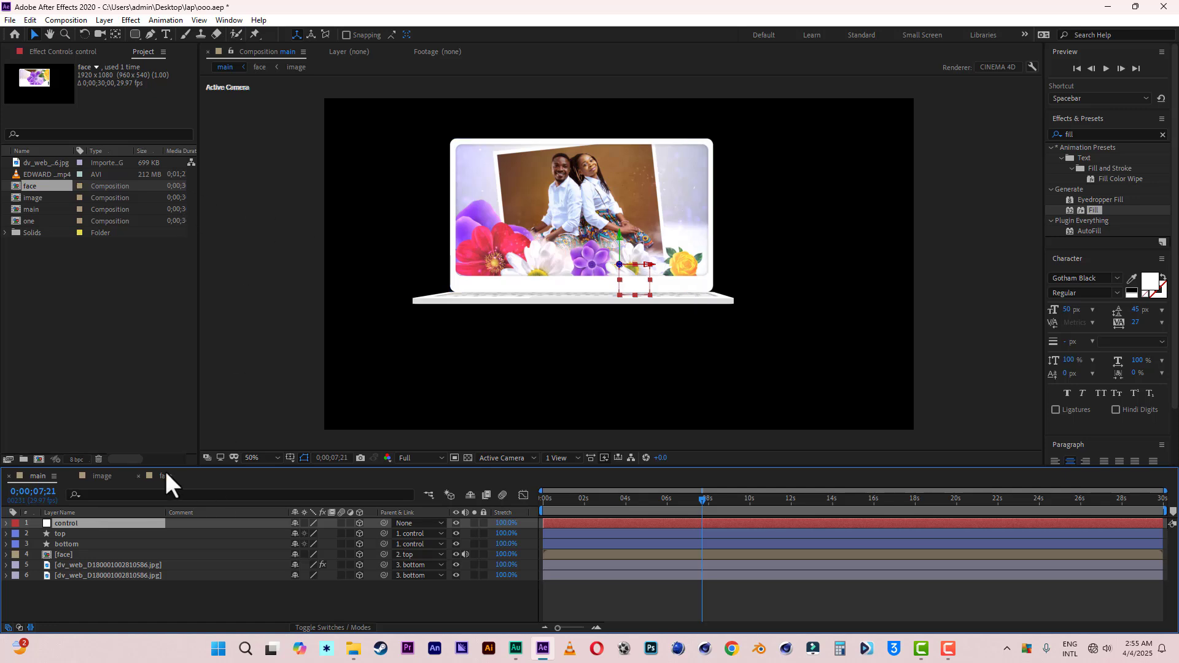
pyautogui.press('r')
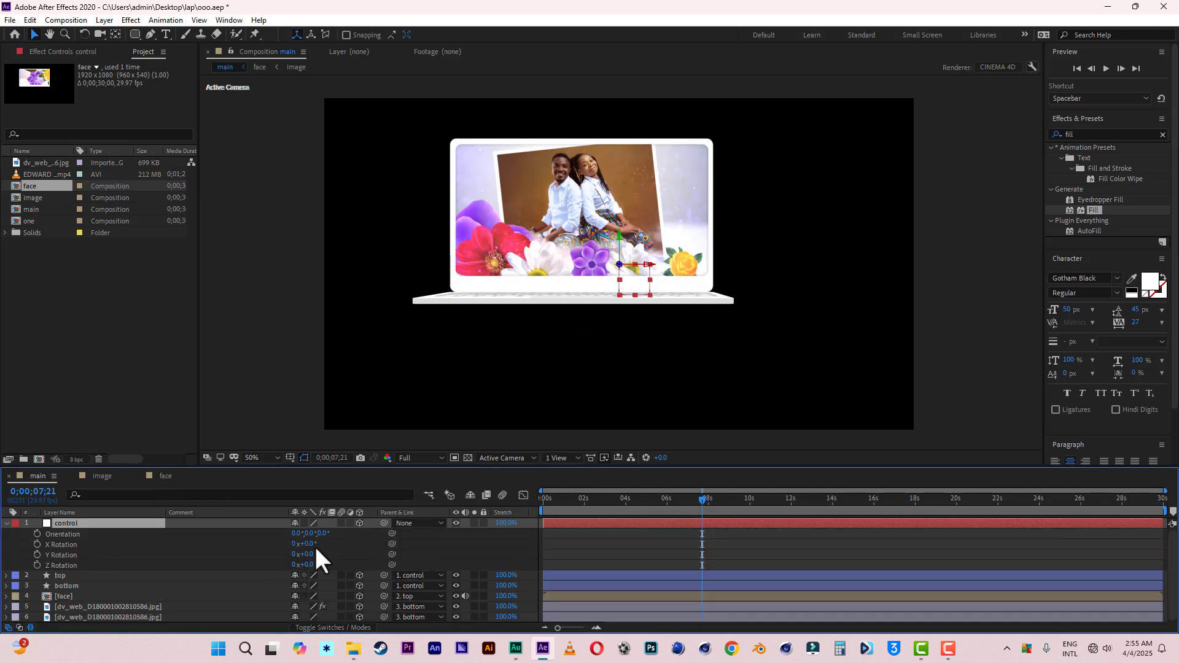
pyautogui.moveTo(314, 556); pyautogui.dragTo(341, 543)
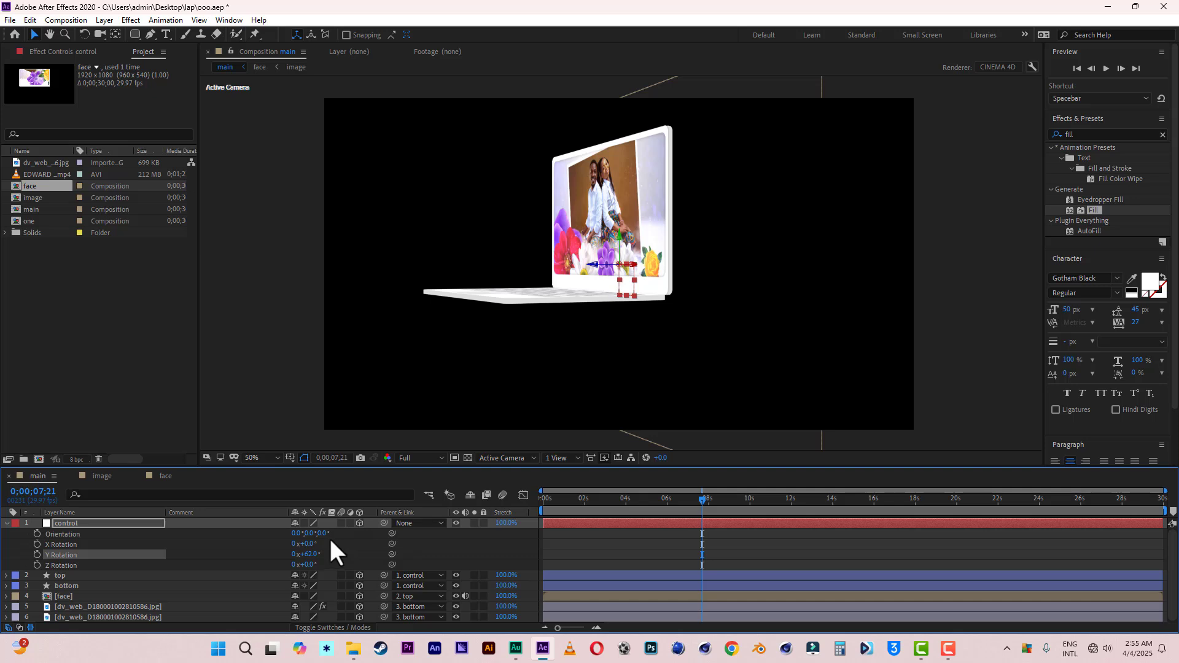
pyautogui.moveTo(309, 545); pyautogui.dragTo(327, 542)
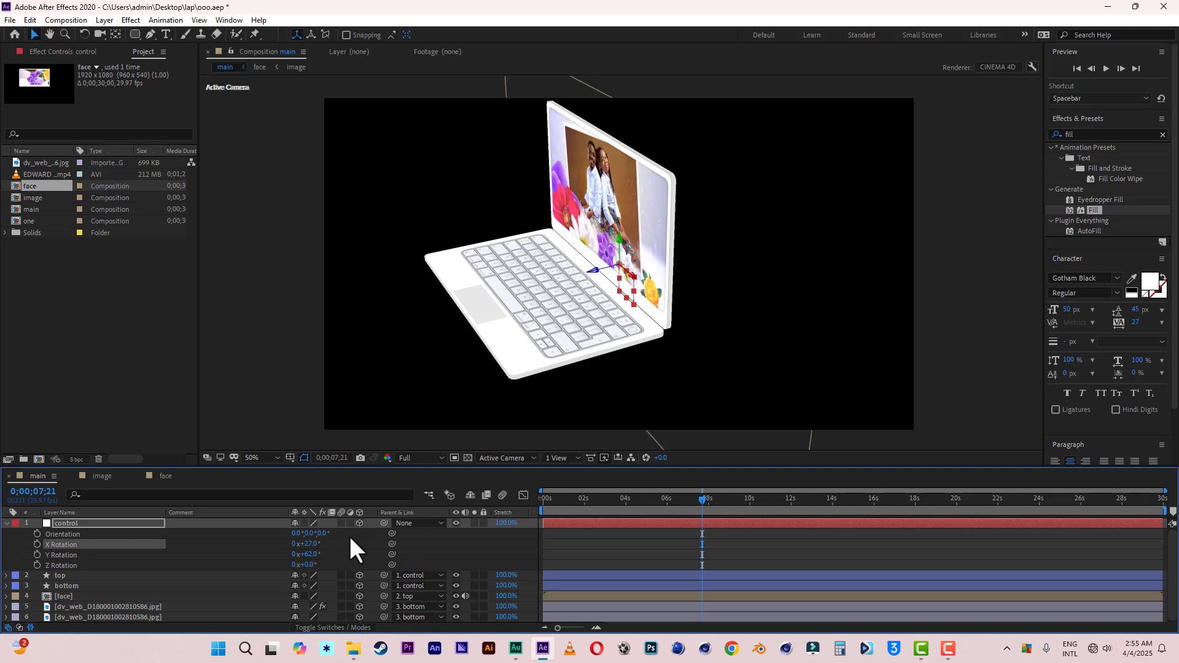
pyautogui.click(314, 555)
pyautogui.write('0')
pyautogui.click(342, 551)
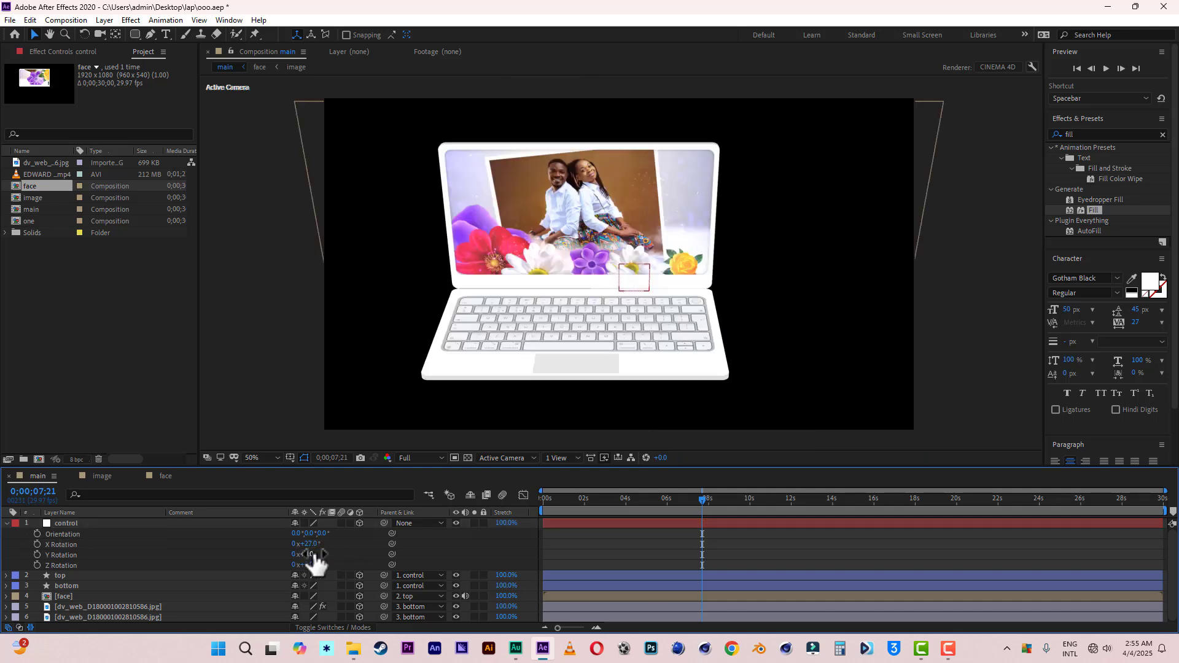
pyautogui.write('0')
pyautogui.click(364, 549)
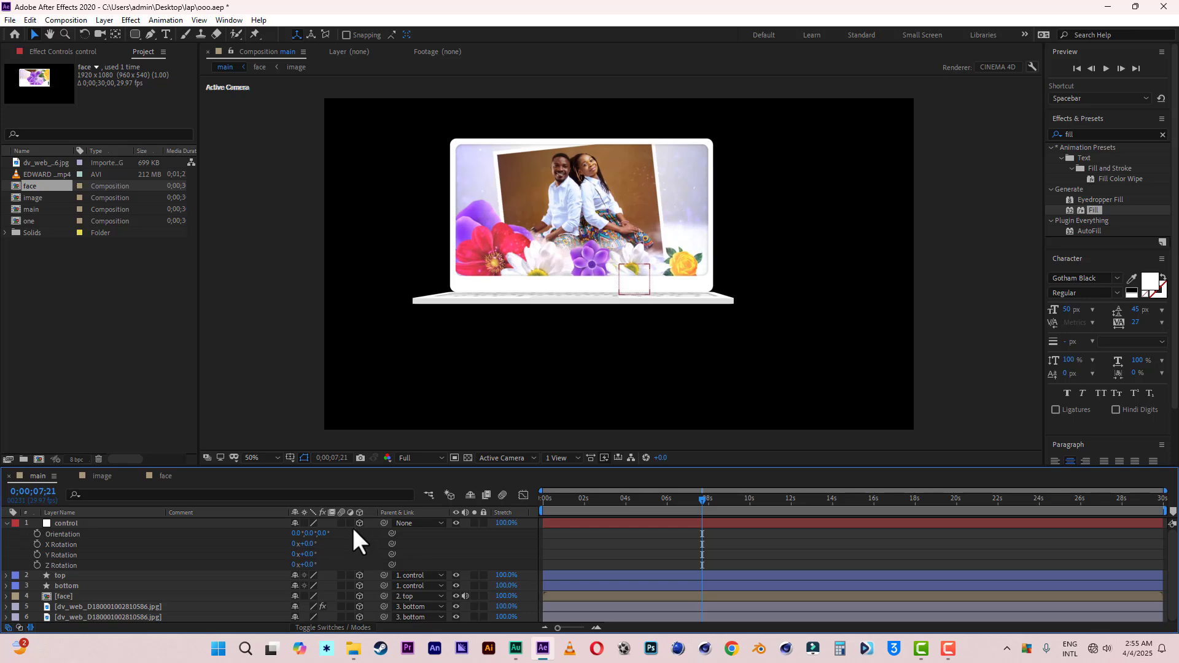
# Step: Save the project and set the main composition's duration to 0;00;10;00
pyautogui.click(11, 19)
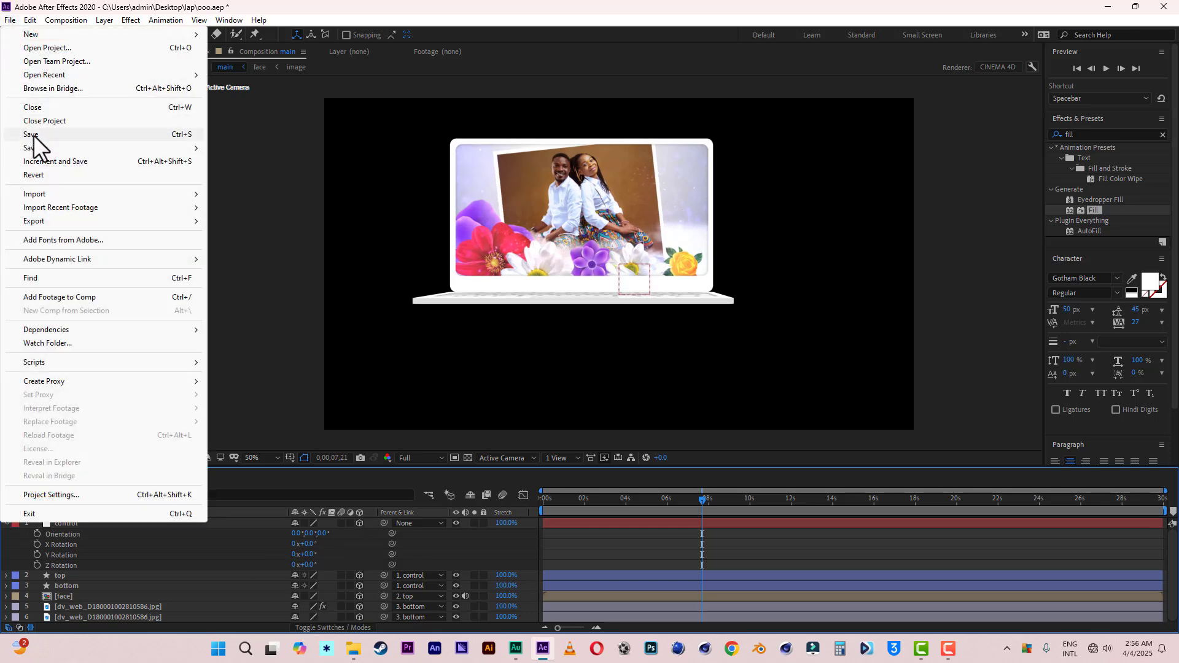
pyautogui.click(19, 136)
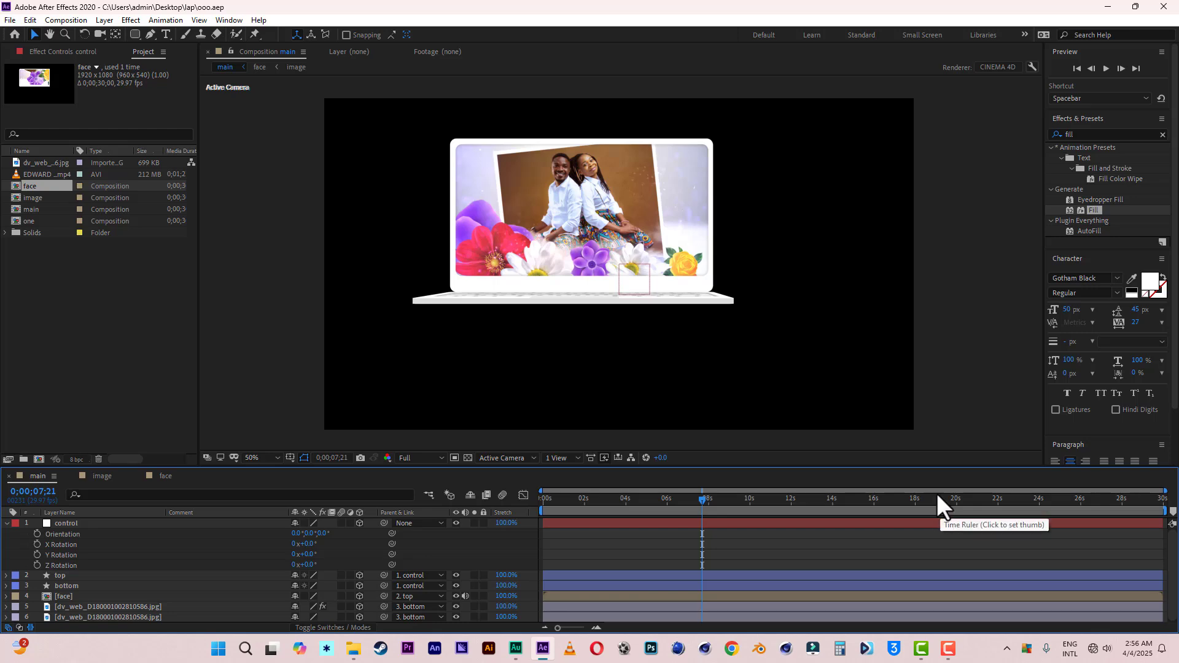
pyautogui.rightClick(974, 365)
pyautogui.click(1009, 396)
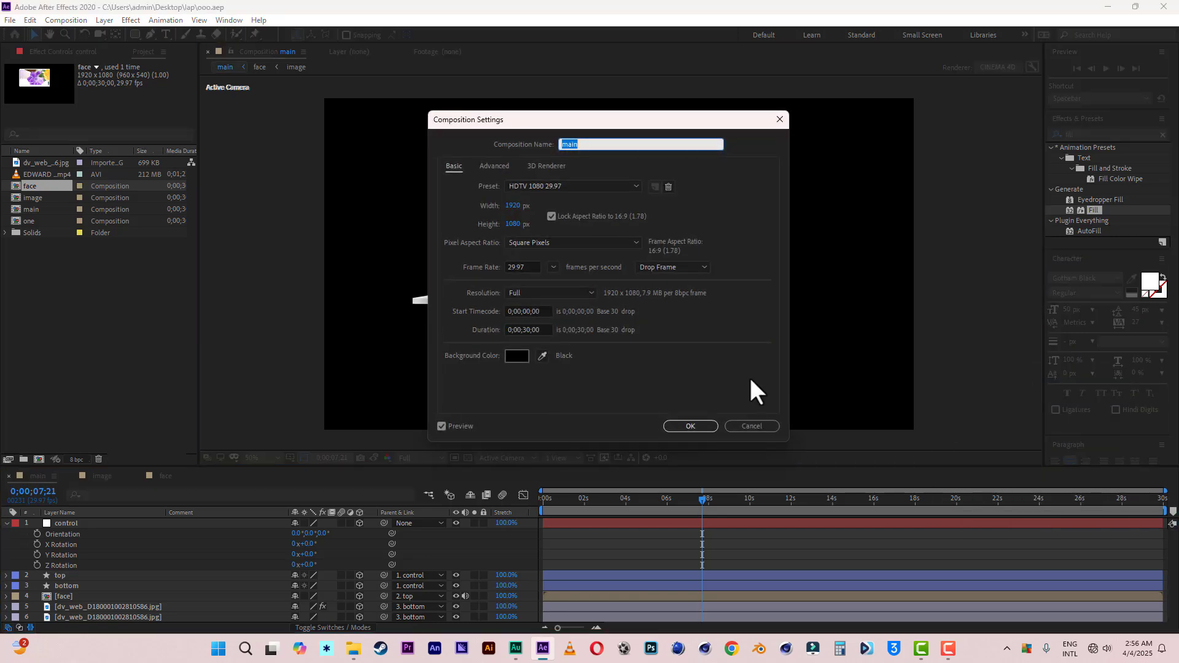
pyautogui.click(527, 330)
pyautogui.press('BackSpace')
pyautogui.press('BackSpace')
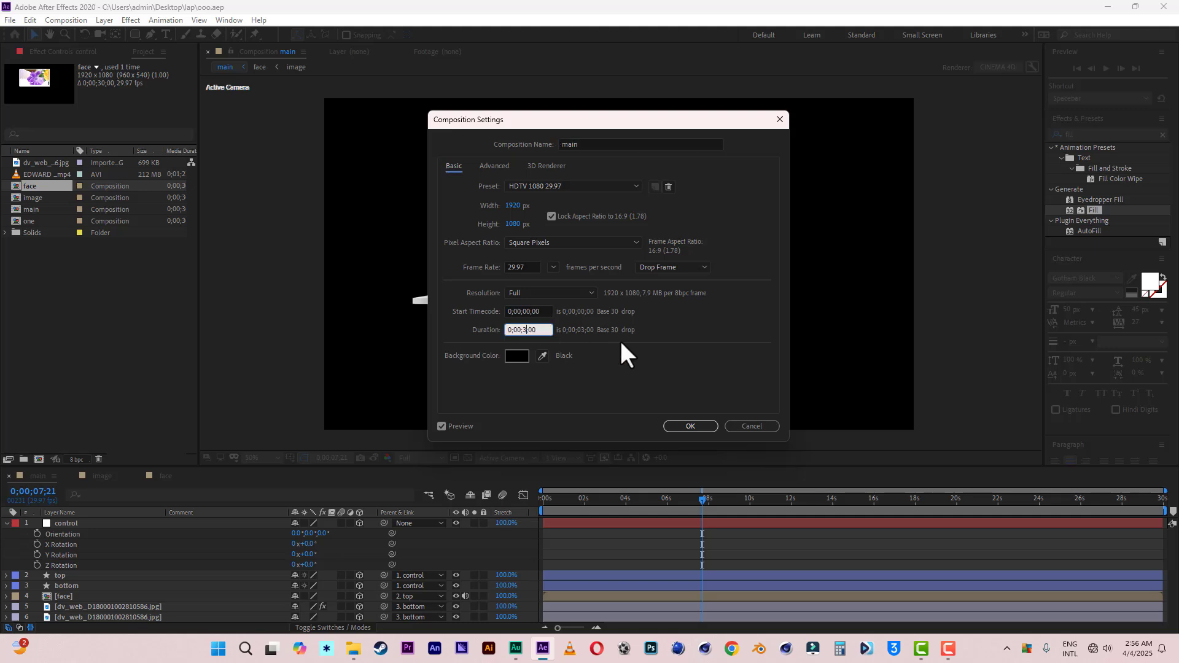
pyautogui.write('10')
pyautogui.click(707, 425)
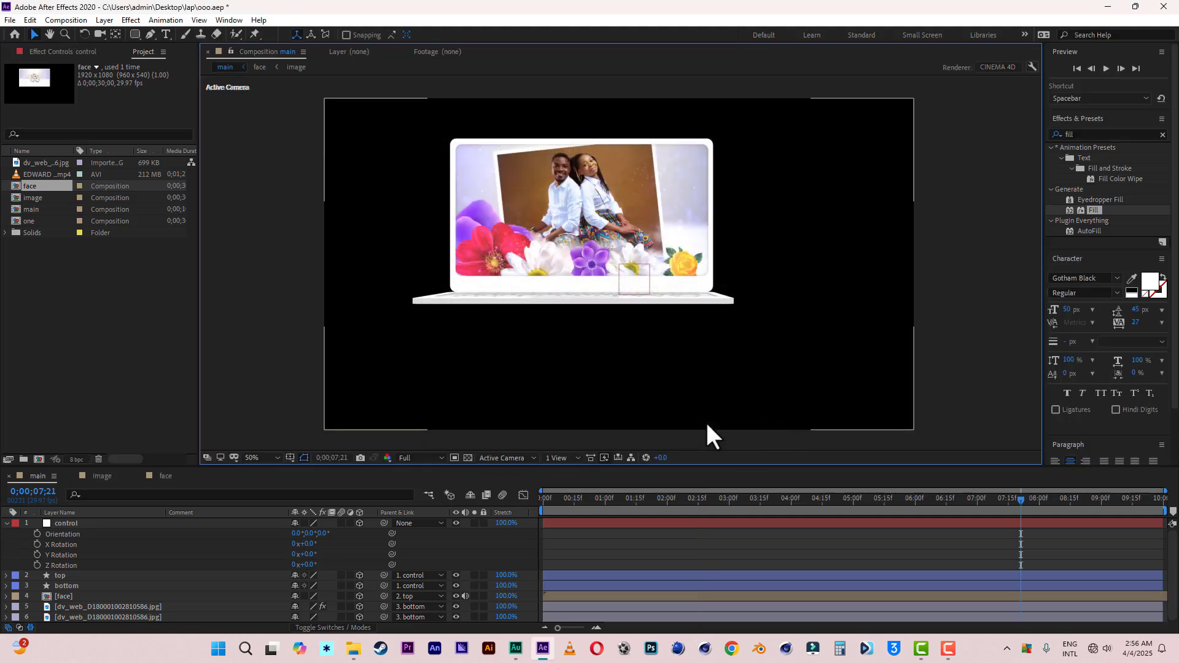
# Step: Keyframe control's Position at 0;00;01;01, and at 0;00;00;00 move it off-frame to the left, to about -422, 540, 0
pyautogui.click(606, 501)
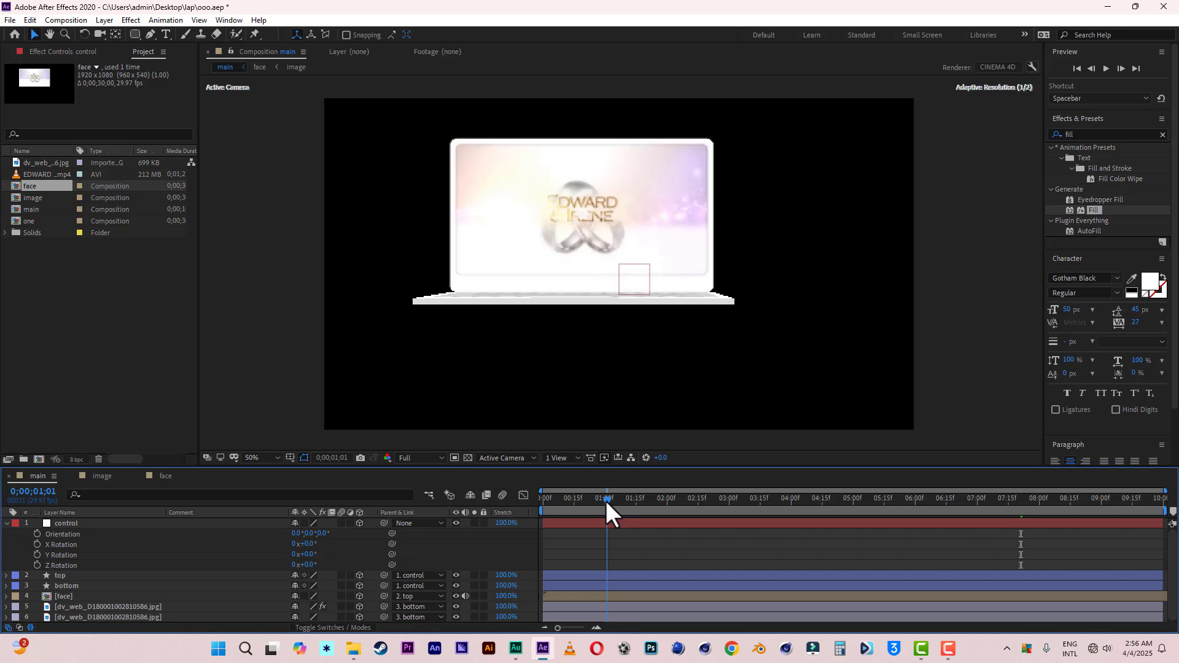
pyautogui.click(80, 522)
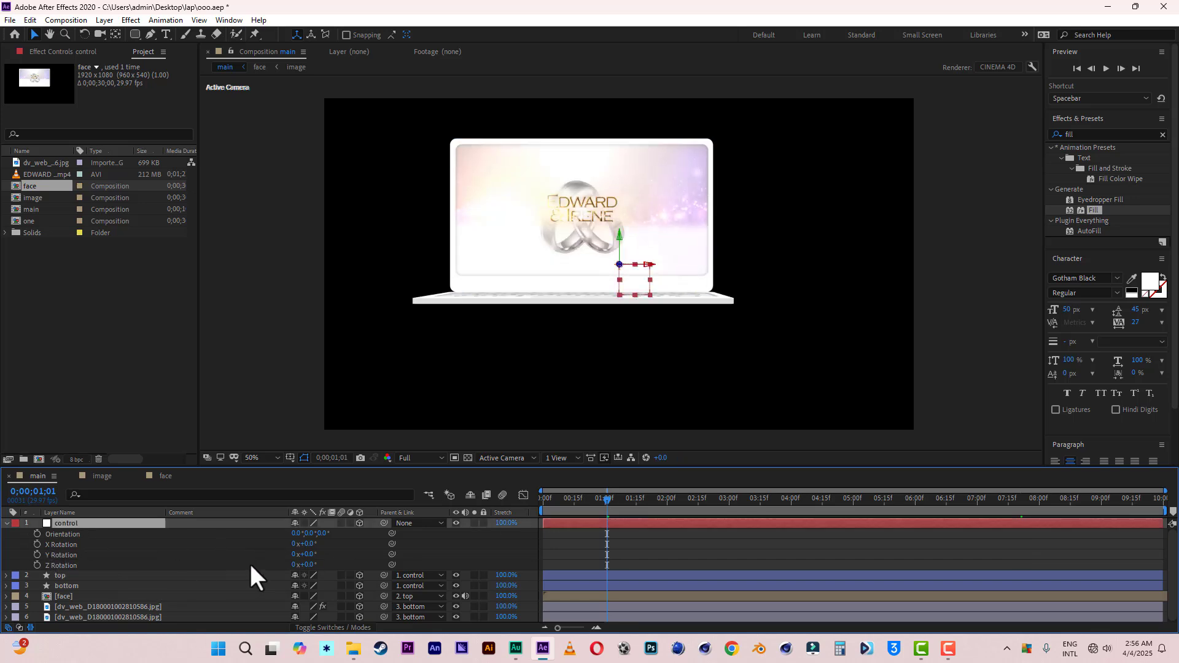
pyautogui.press('p')
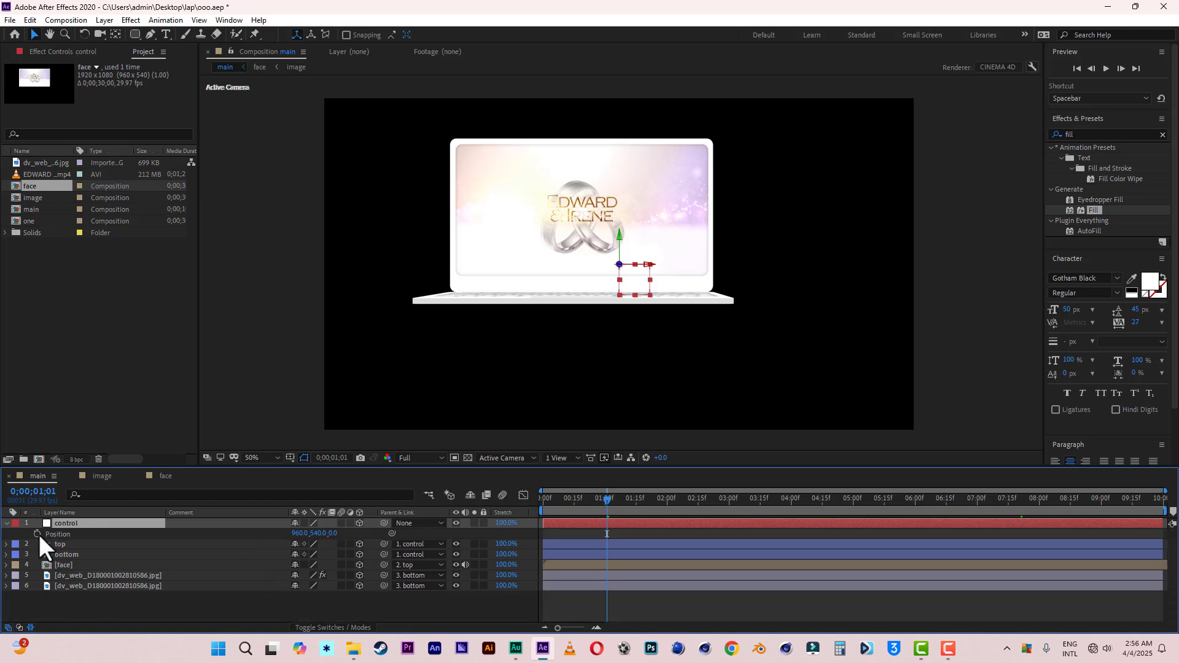
pyautogui.click(38, 534)
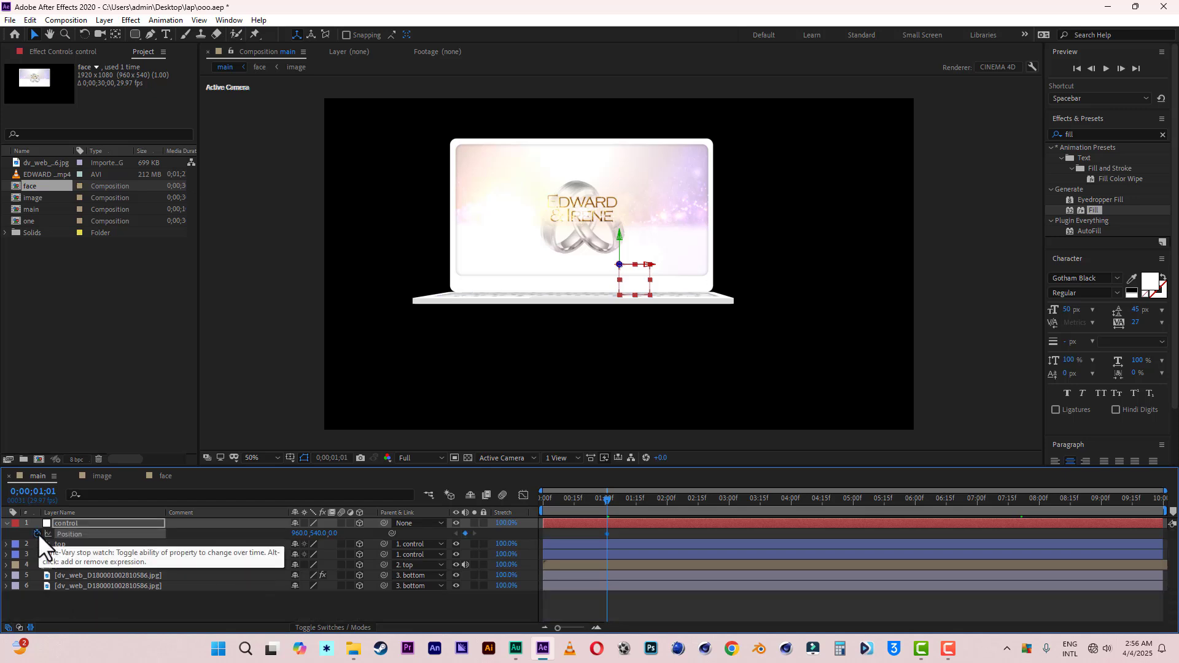
pyautogui.moveTo(605, 500); pyautogui.dragTo(521, 500)
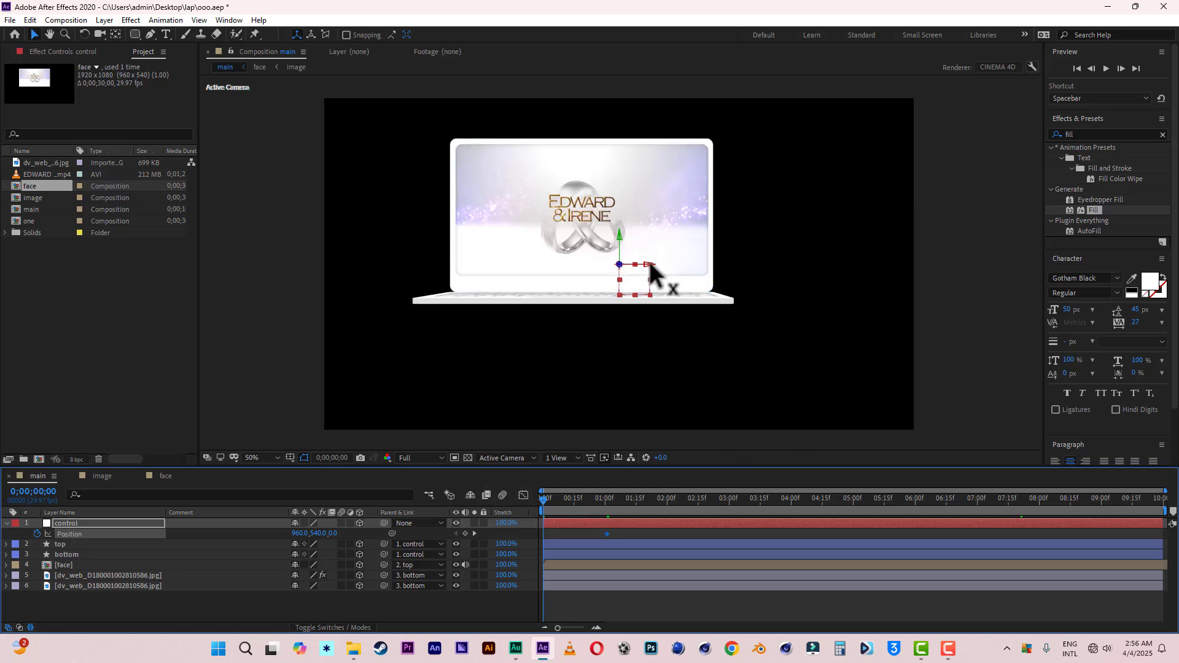
pyautogui.moveTo(649, 262); pyautogui.dragTo(225, 258)
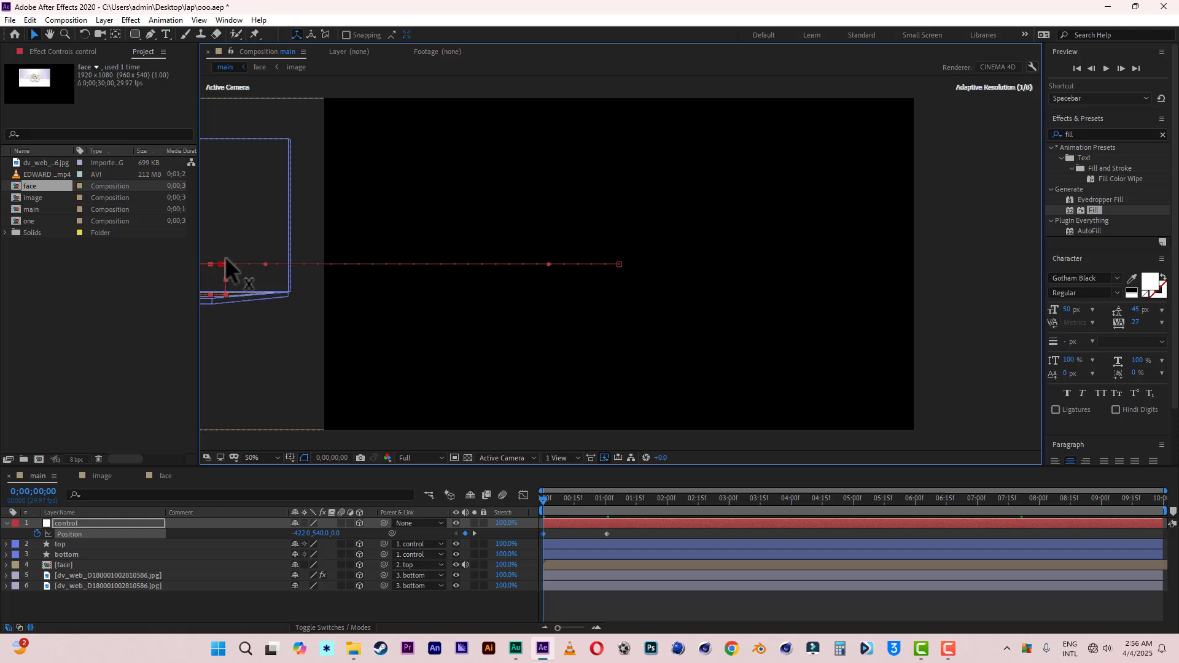
# Step: Replace control's end Position keyframe at 0;00;01;01 with one at about 1064, 540, 0, and save the project
pyautogui.click(606, 498)
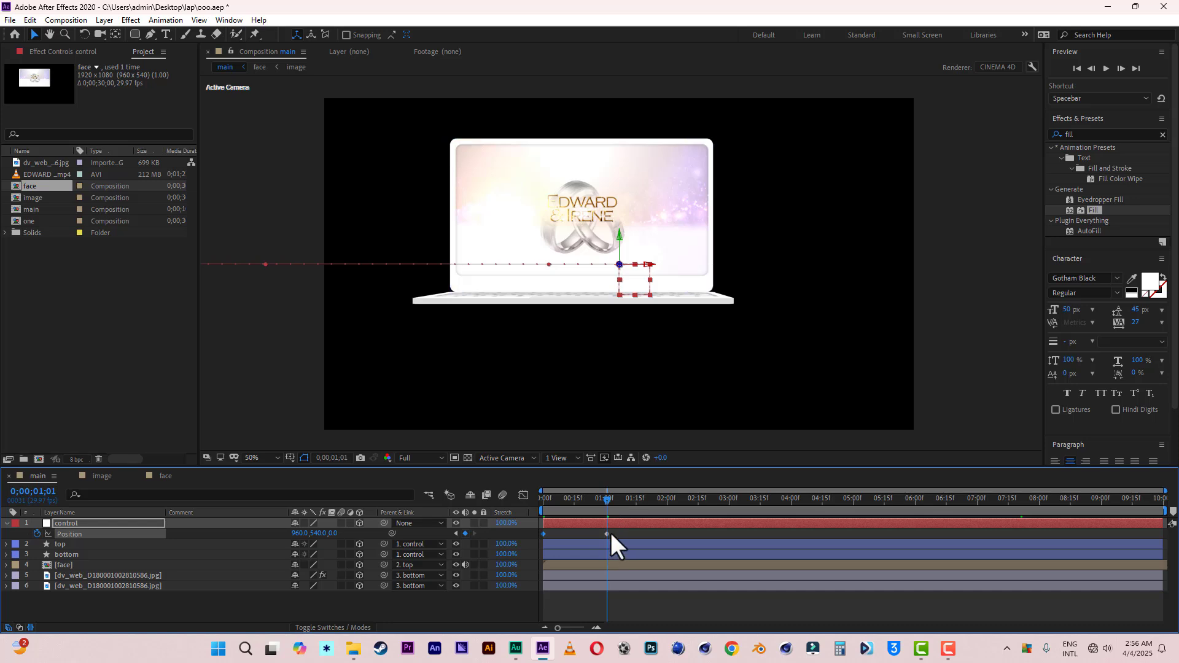
pyautogui.moveTo(608, 533); pyautogui.dragTo(600, 534)
pyautogui.moveTo(648, 259); pyautogui.dragTo(675, 271)
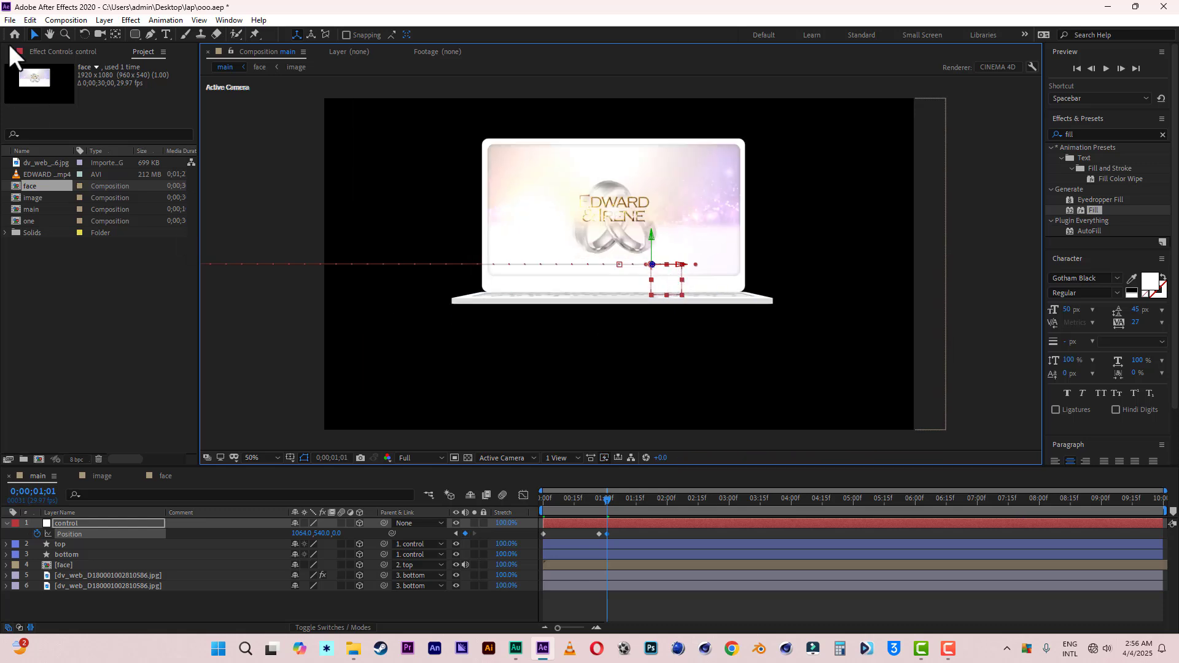
pyautogui.click(11, 20)
pyautogui.click(24, 132)
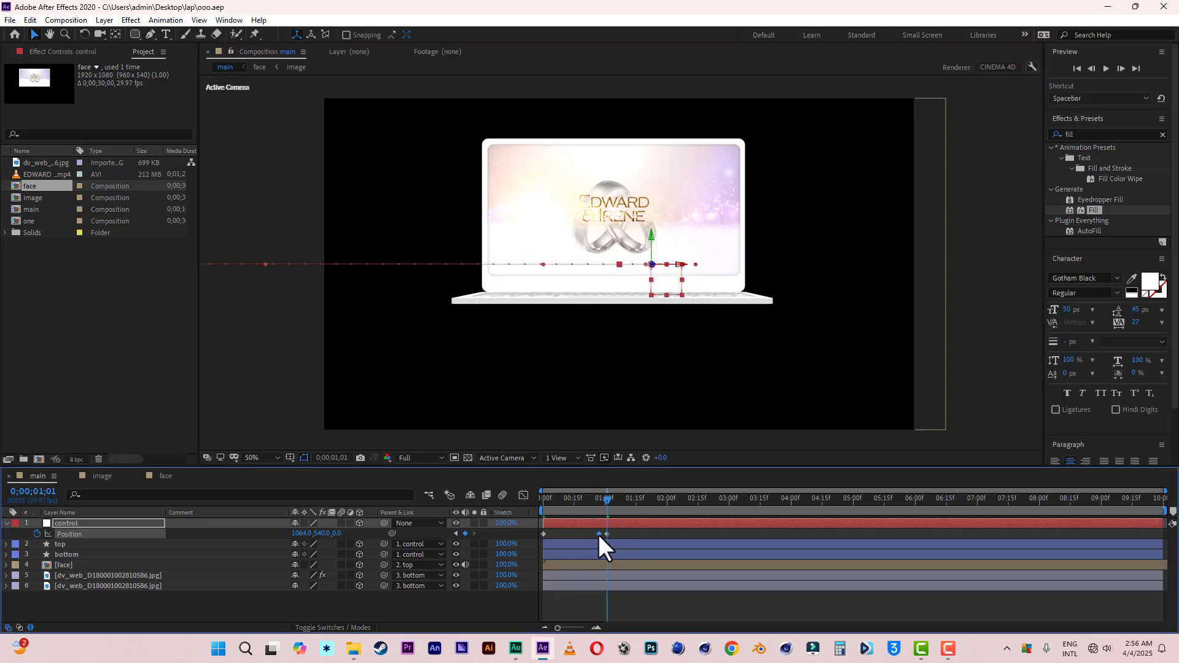
pyautogui.moveTo(599, 535); pyautogui.dragTo(608, 535)
# Step: Apply Easy Ease to both Position keyframes of the control layer
pyautogui.click(518, 535)
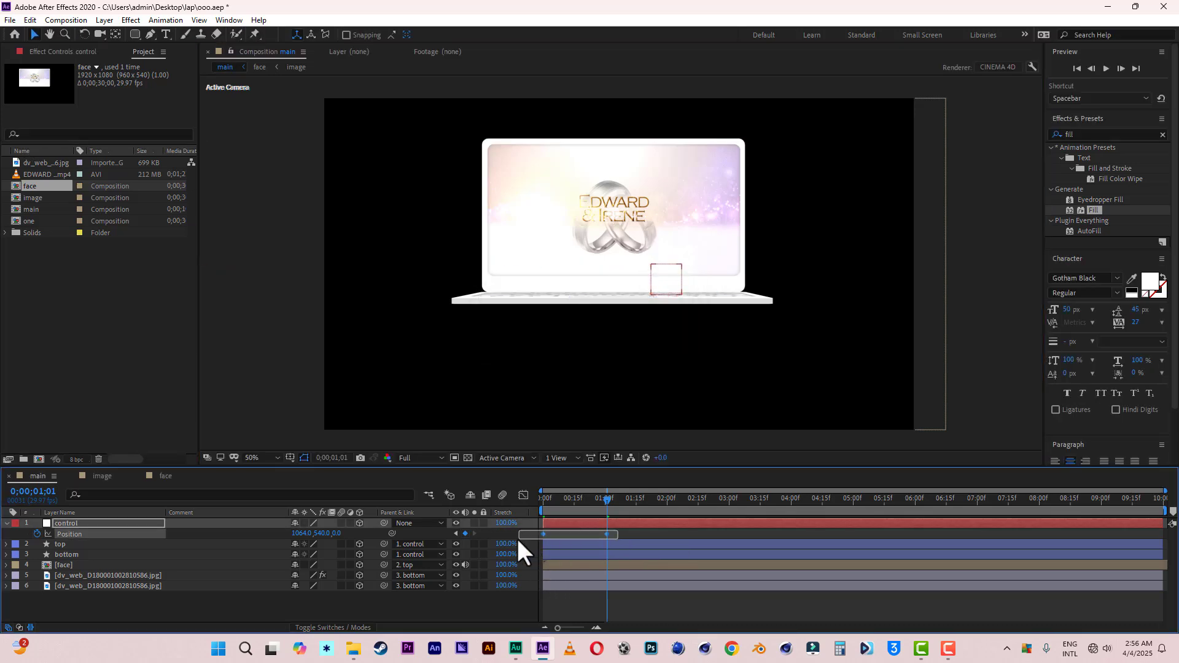
pyautogui.rightClick(543, 535)
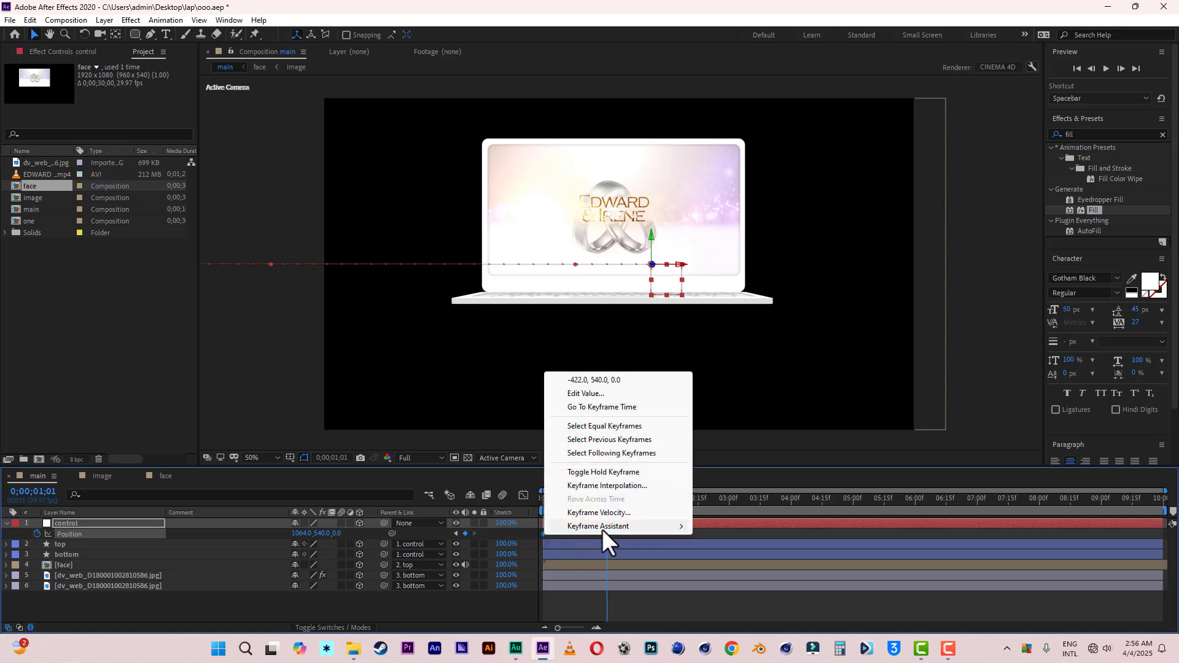
pyautogui.moveTo(610, 528)
pyautogui.click(721, 564)
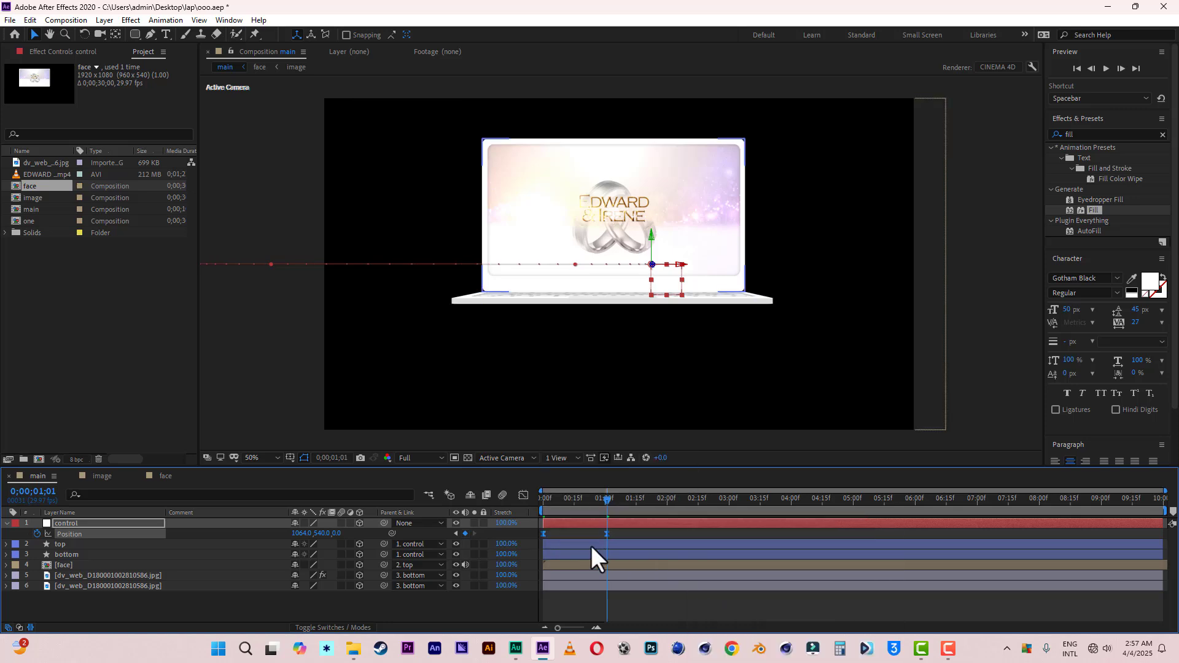
# Step: Stretch the end keyframe's ease influence toward the start in control's speed graph, and preview the slide-in from the first frame
pyautogui.click(523, 496)
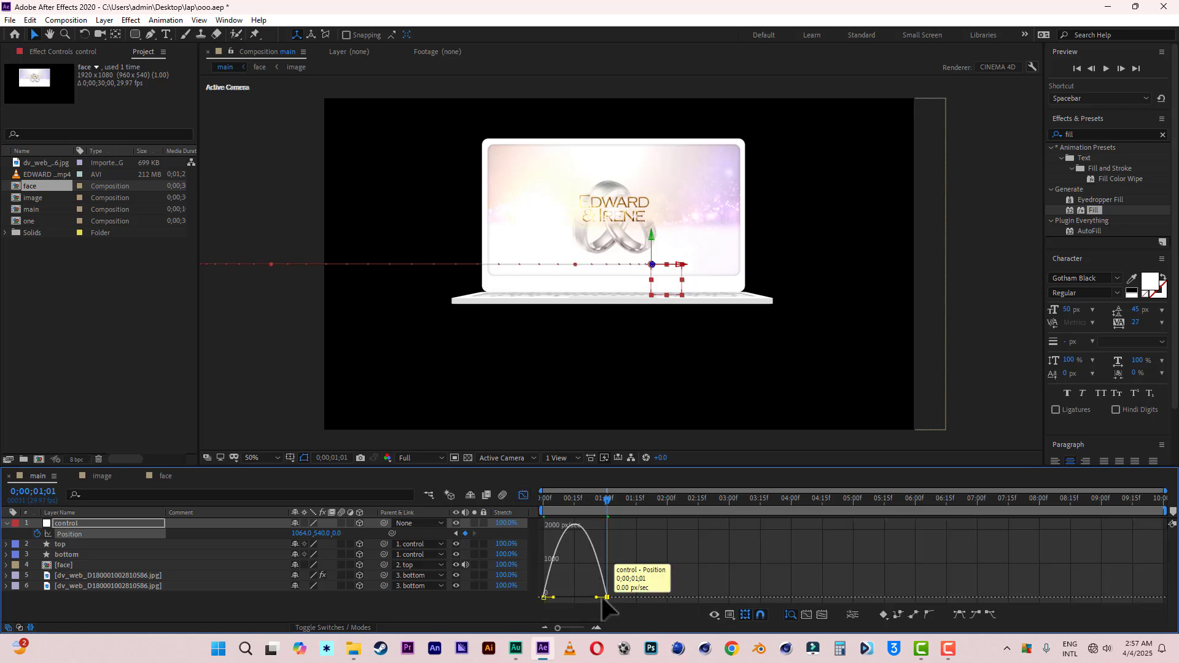
pyautogui.click(598, 598)
pyautogui.moveTo(597, 598); pyautogui.dragTo(533, 596)
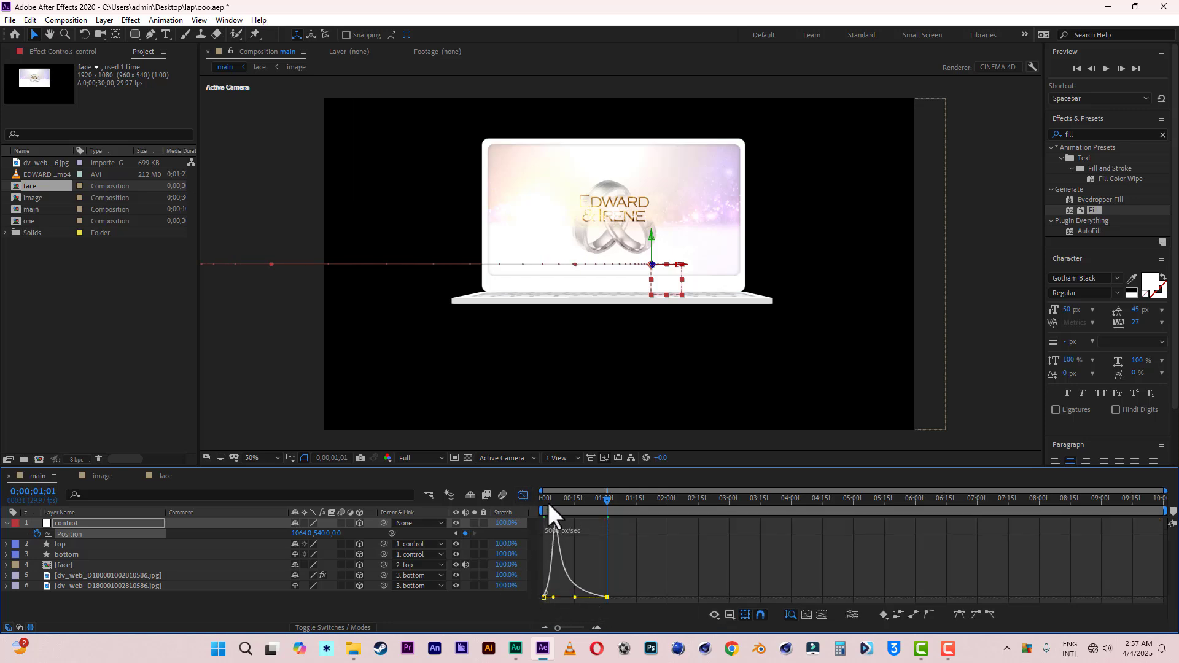
pyautogui.moveTo(548, 503); pyautogui.dragTo(524, 500)
pyautogui.press('space')
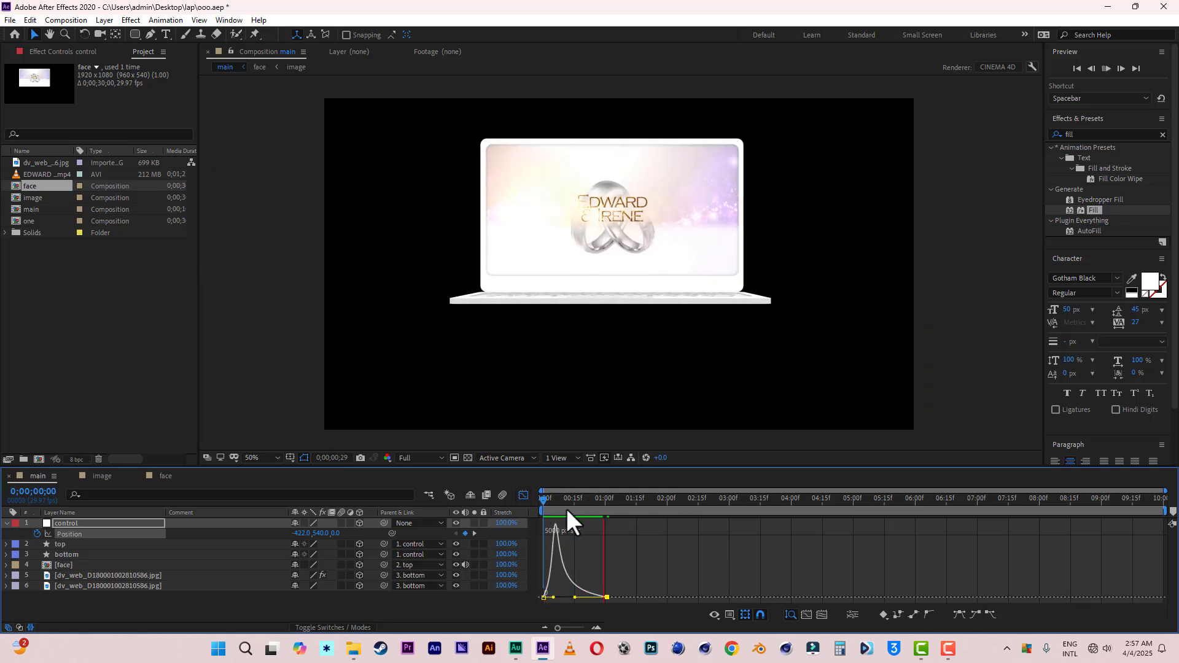
pyautogui.click(599, 501)
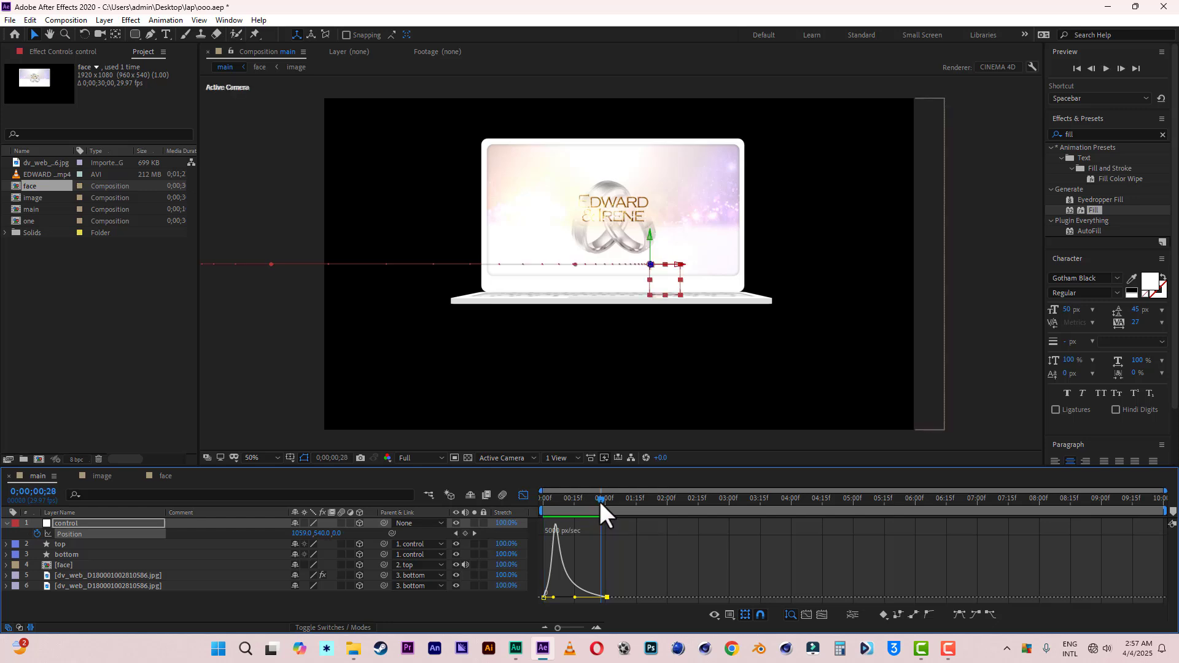
# Step: Move control's end Position keyframe to 0;00;01;15 and save the project
pyautogui.click(524, 496)
pyautogui.click(635, 503)
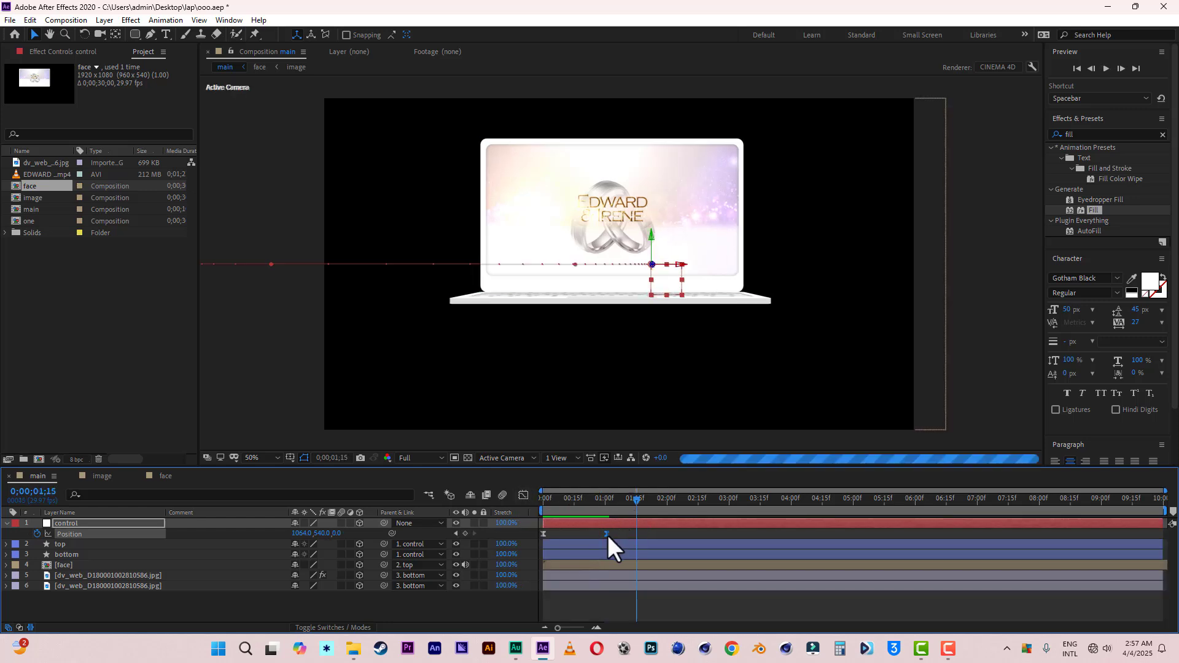
pyautogui.moveTo(607, 535); pyautogui.dragTo(636, 537)
pyautogui.click(10, 20)
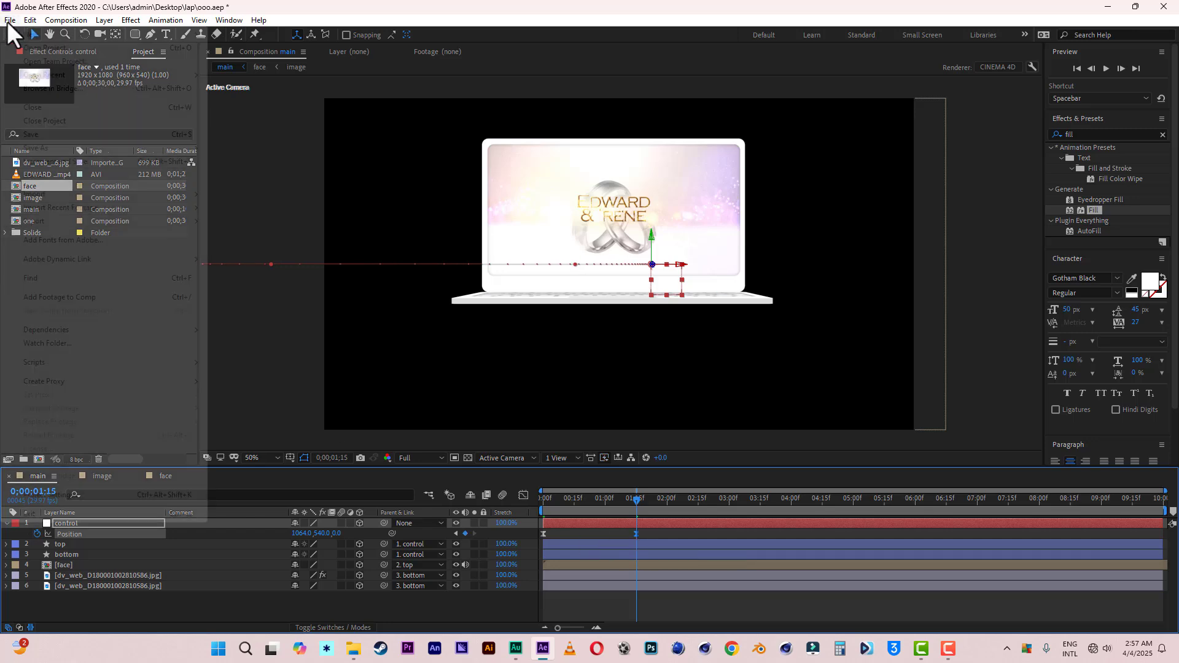
pyautogui.click(38, 135)
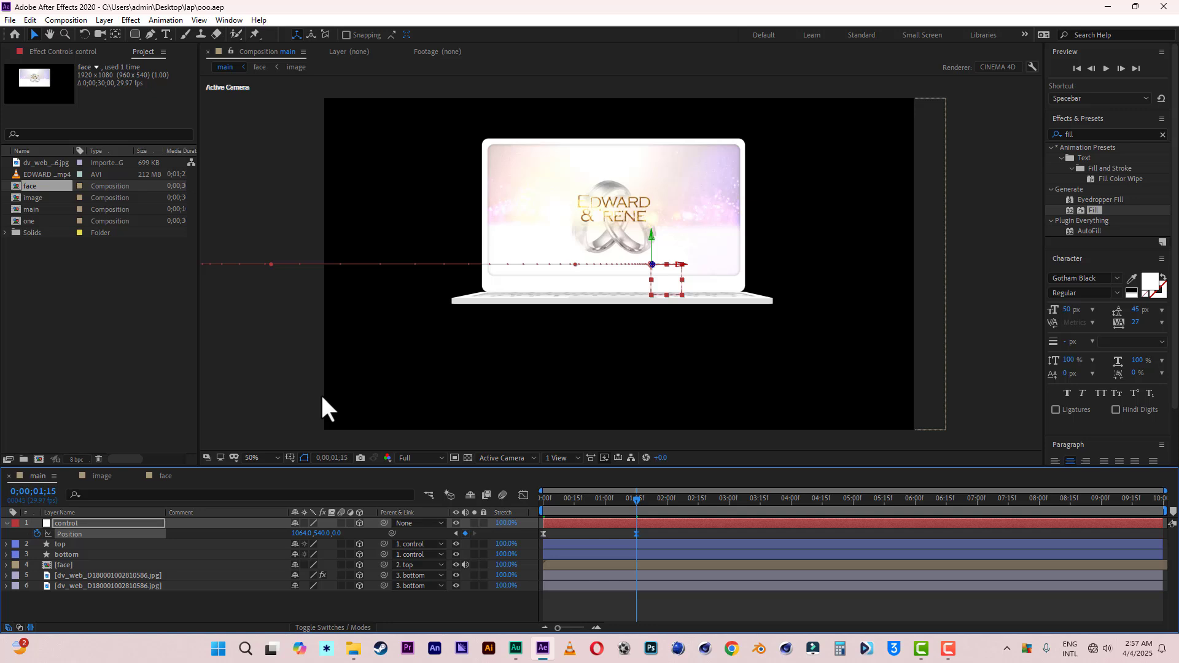
pyautogui.click(363, 407)
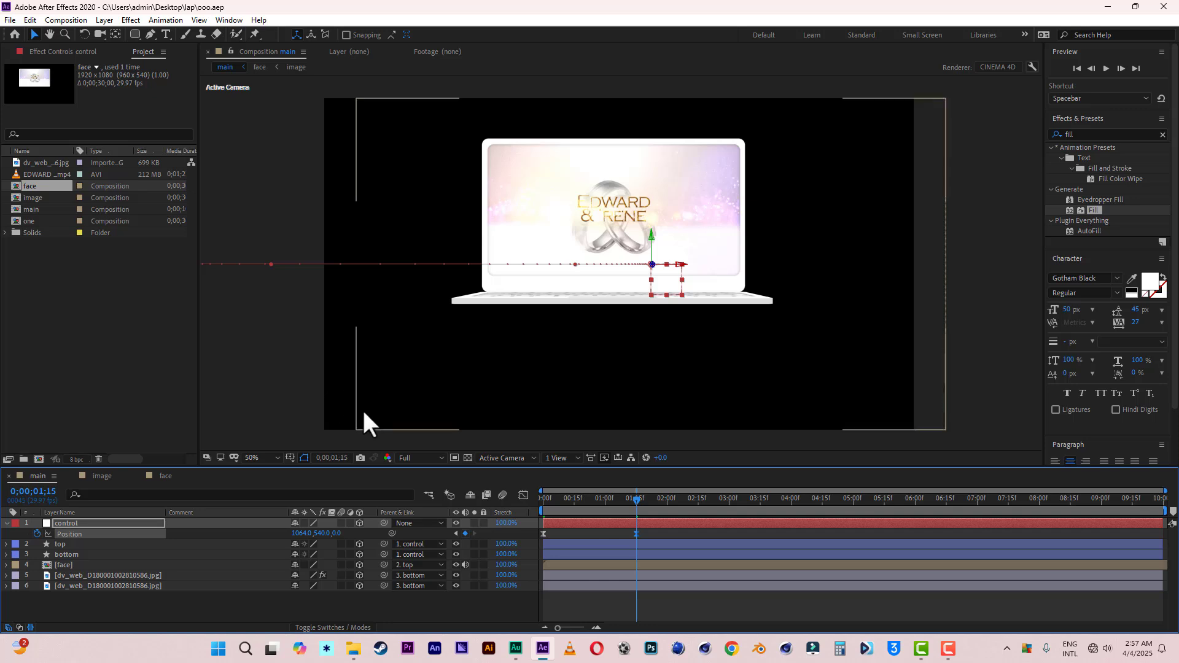
# Step: Close the laptop lid by setting the top layer's X Rotation to 90° at 0;00;01;15, and keyframe it
pyautogui.click(88, 546)
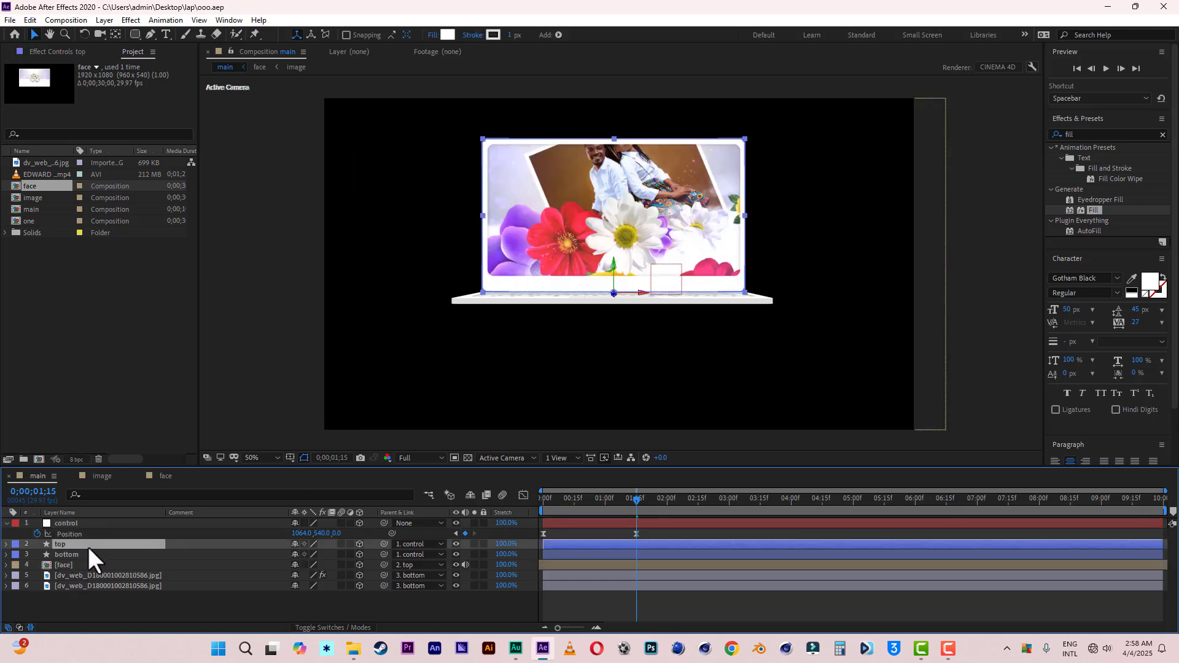
pyautogui.press('r')
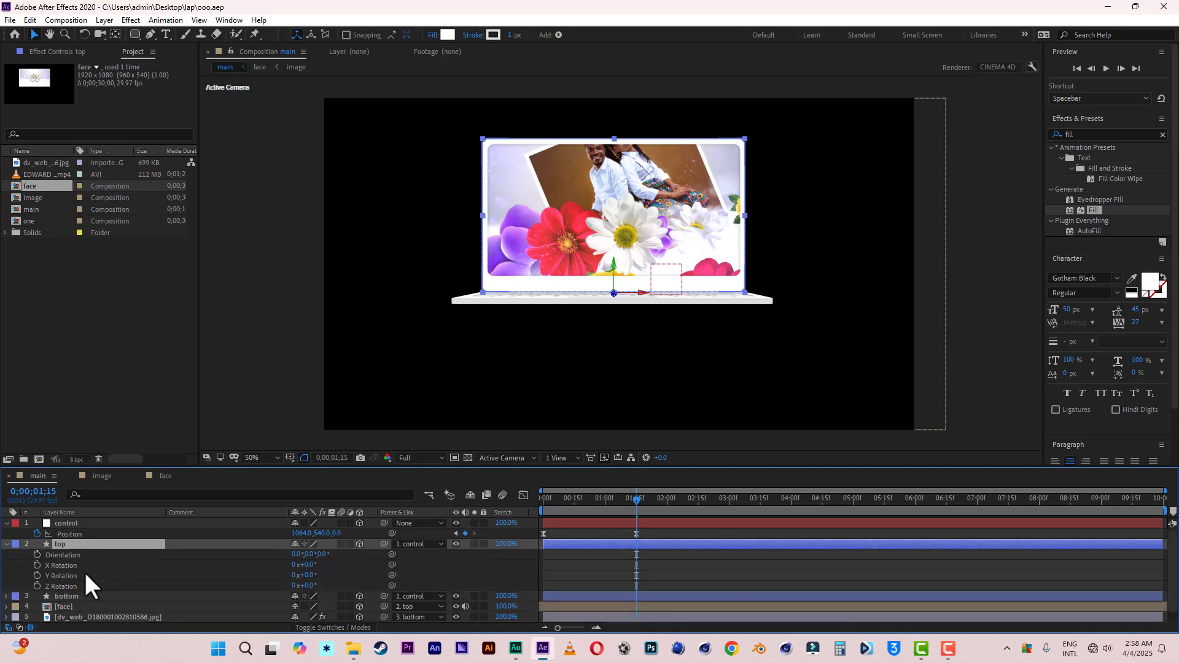
pyautogui.moveTo(312, 566); pyautogui.dragTo(366, 567)
pyautogui.click(314, 565)
pyautogui.write('9')
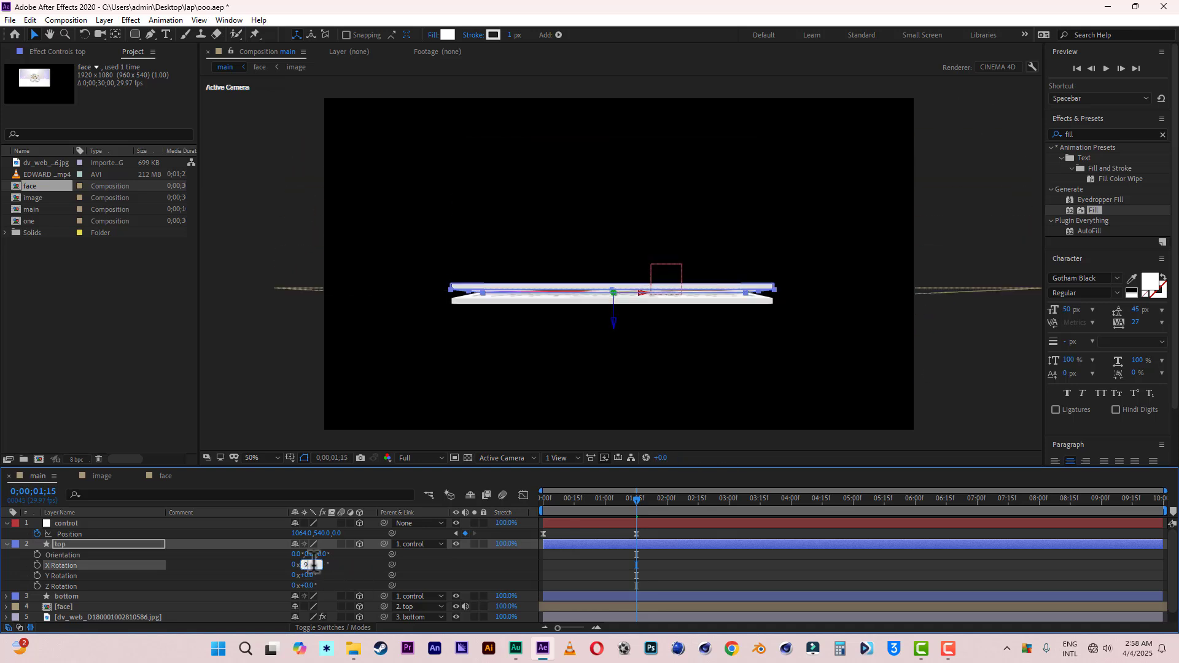
pyautogui.write('0')
pyautogui.press('Return')
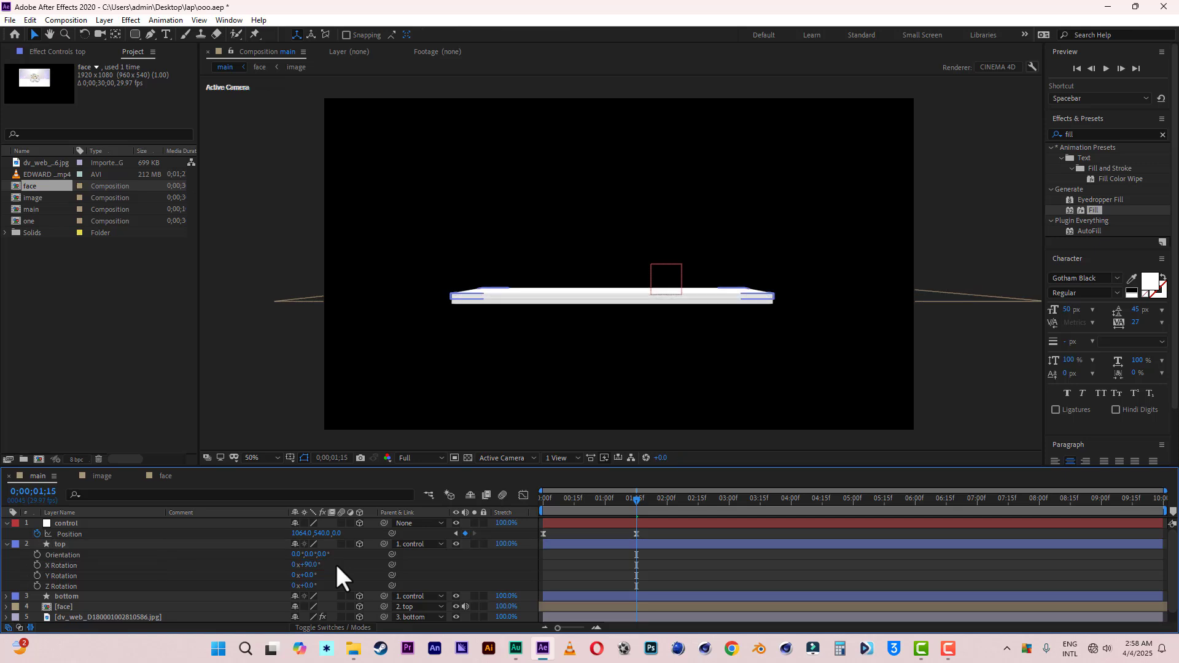
pyautogui.click(38, 565)
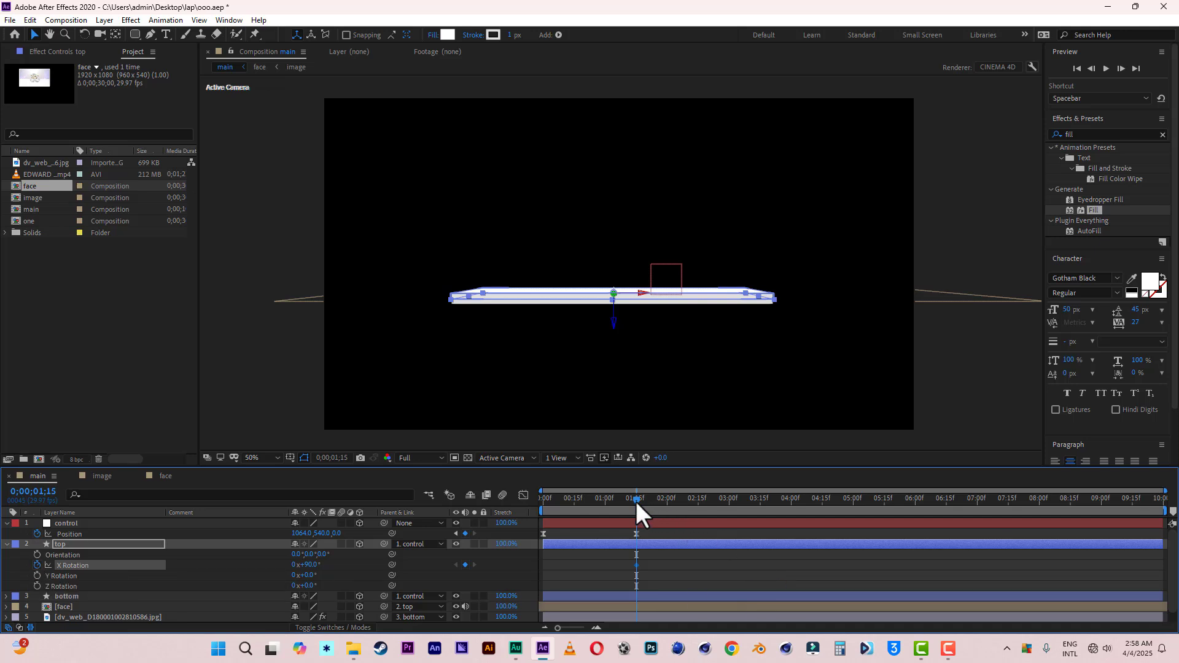
# Step: Keyframe the top layer's X Rotation at 0° at 0;00;02;15 to open the lid, and preview the animation
pyautogui.moveTo(636, 502); pyautogui.dragTo(698, 499)
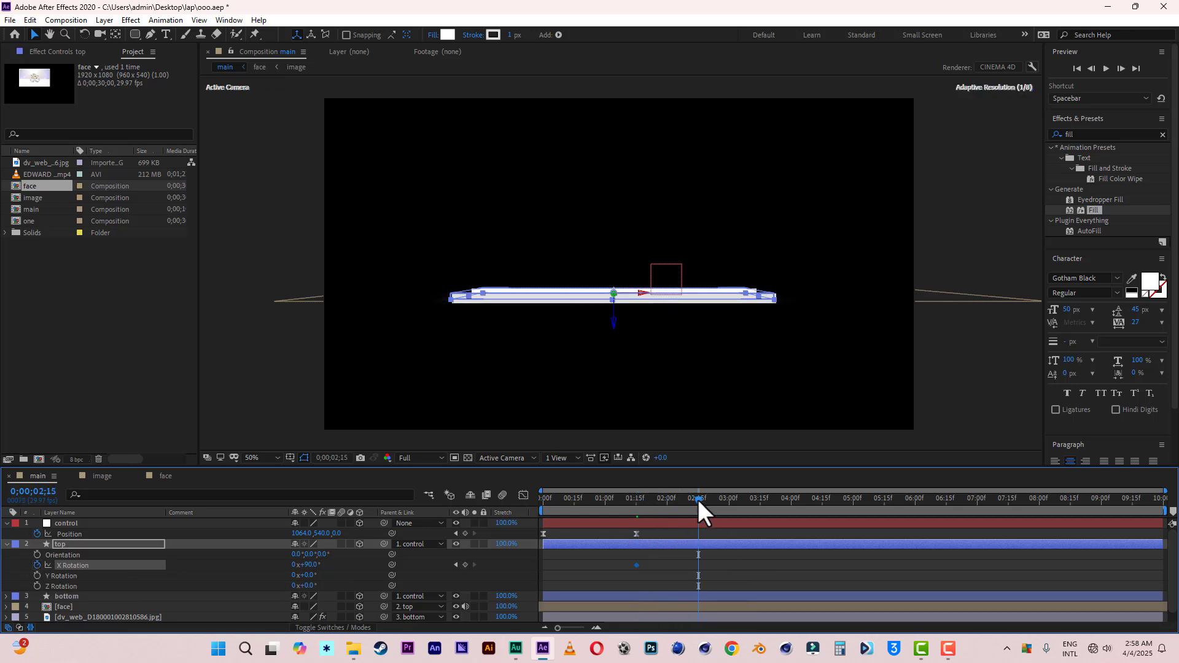
pyautogui.click(310, 565)
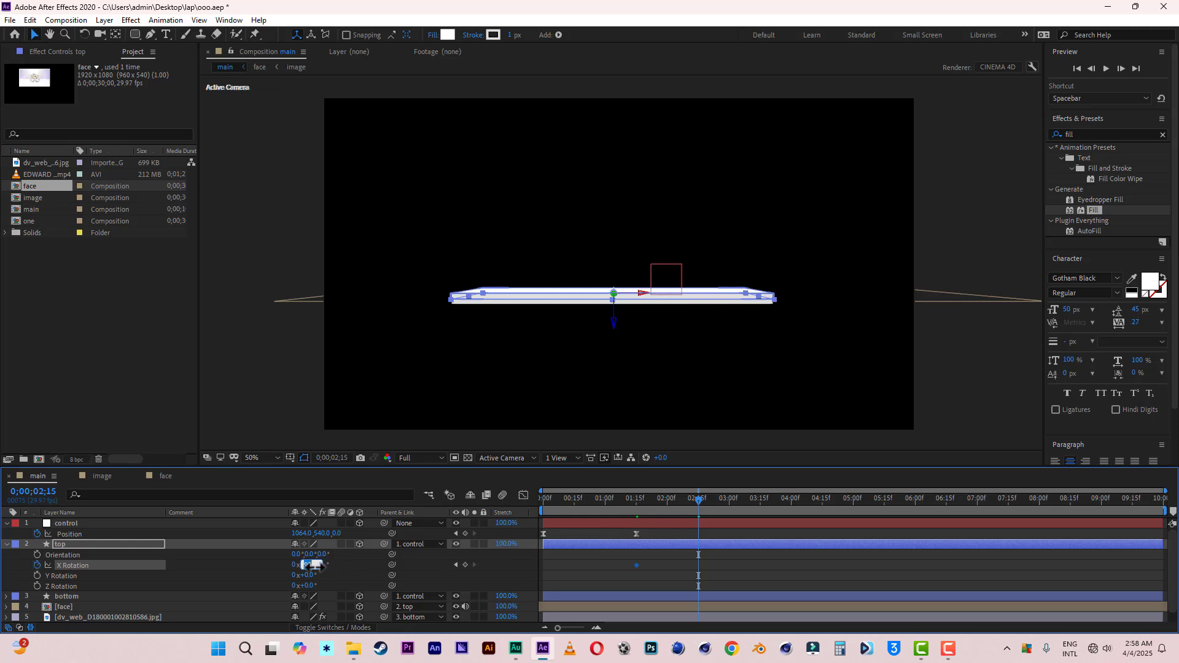
pyautogui.press('Return')
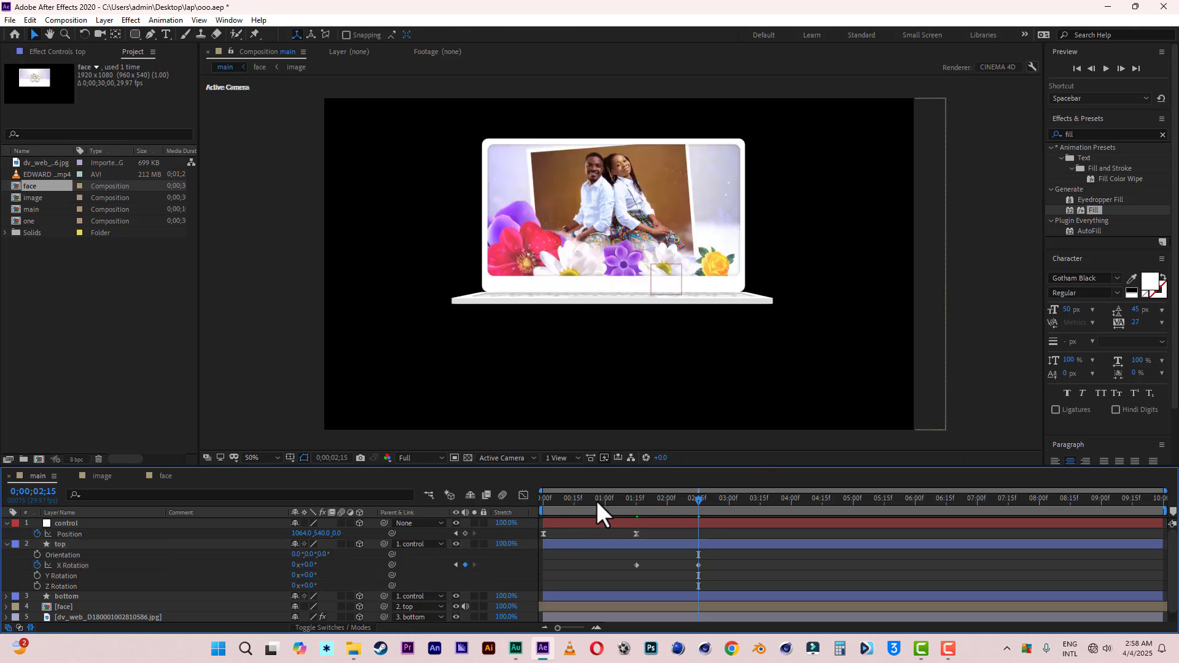
pyautogui.click(597, 500)
pyautogui.press('space')
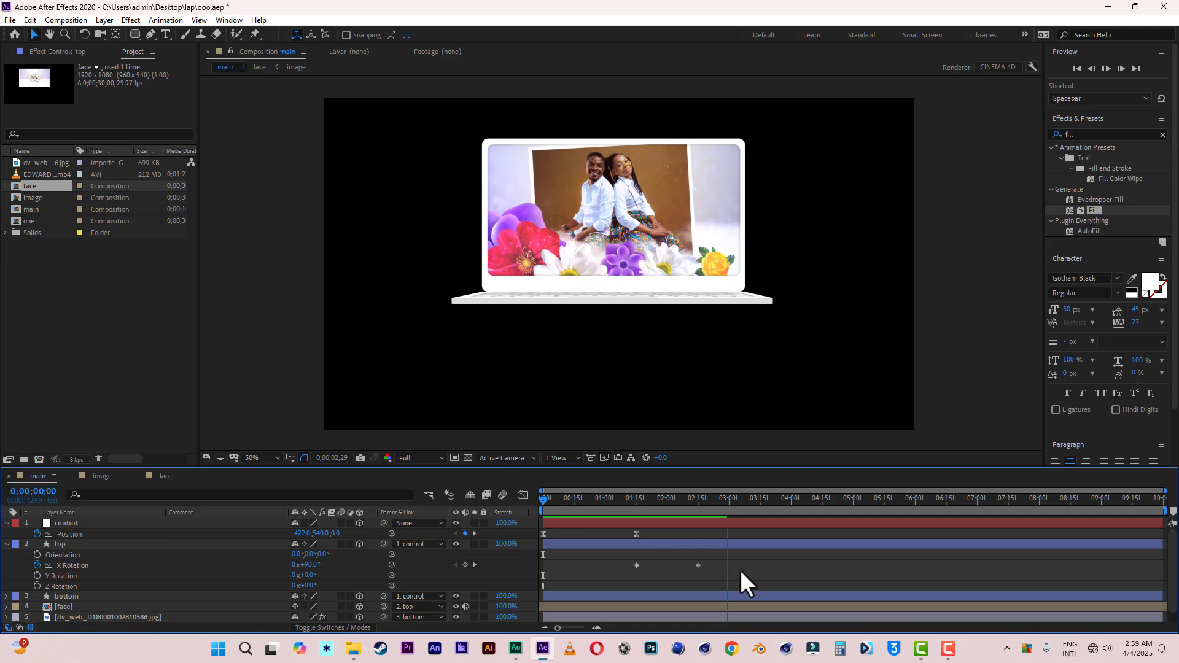
# Step: Reveal the control layer's rotation properties and add an X Rotation keyframe of 0° at 0;00;02;13
pyautogui.click(753, 498)
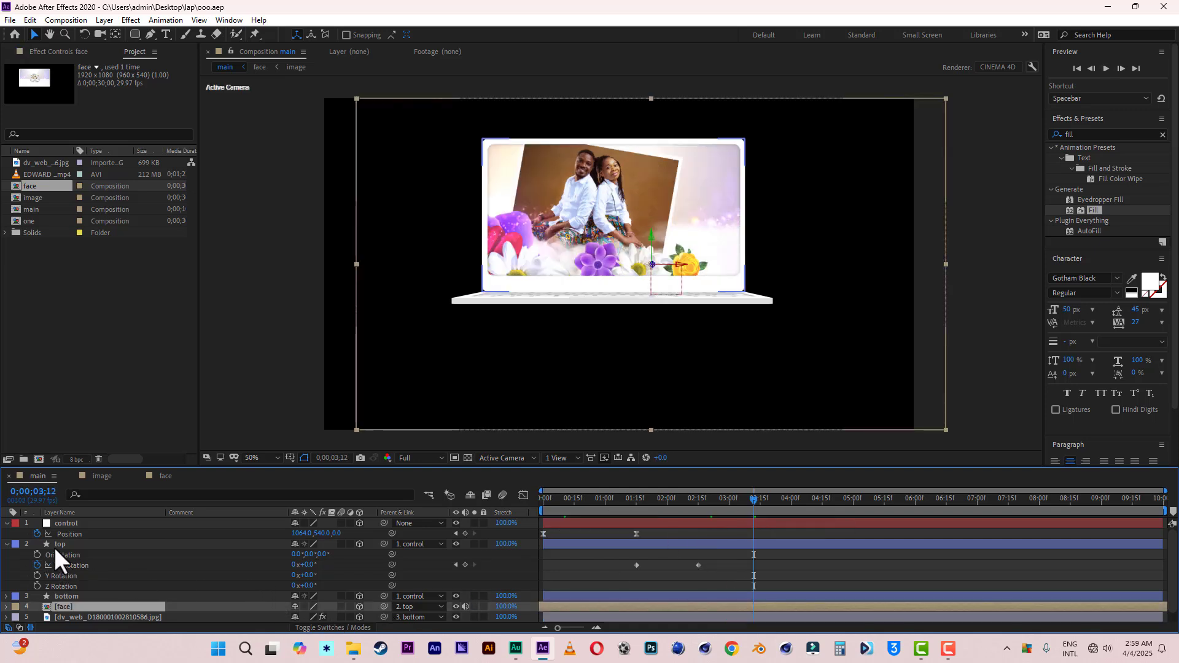
pyautogui.click(66, 523)
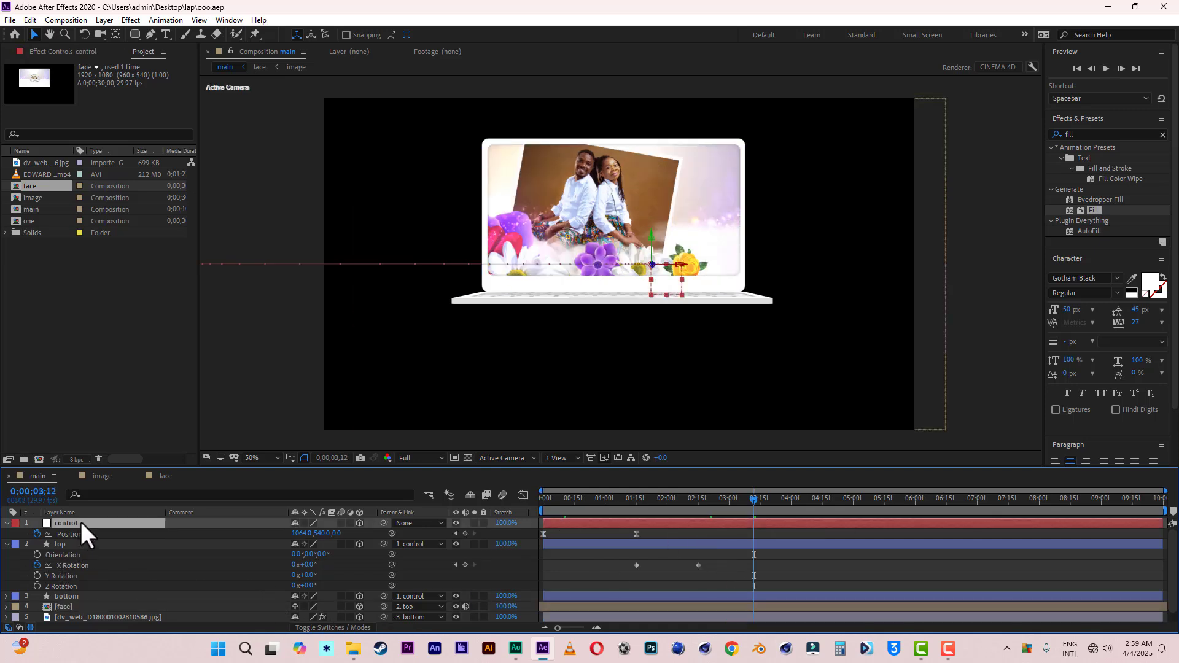
pyautogui.press('r')
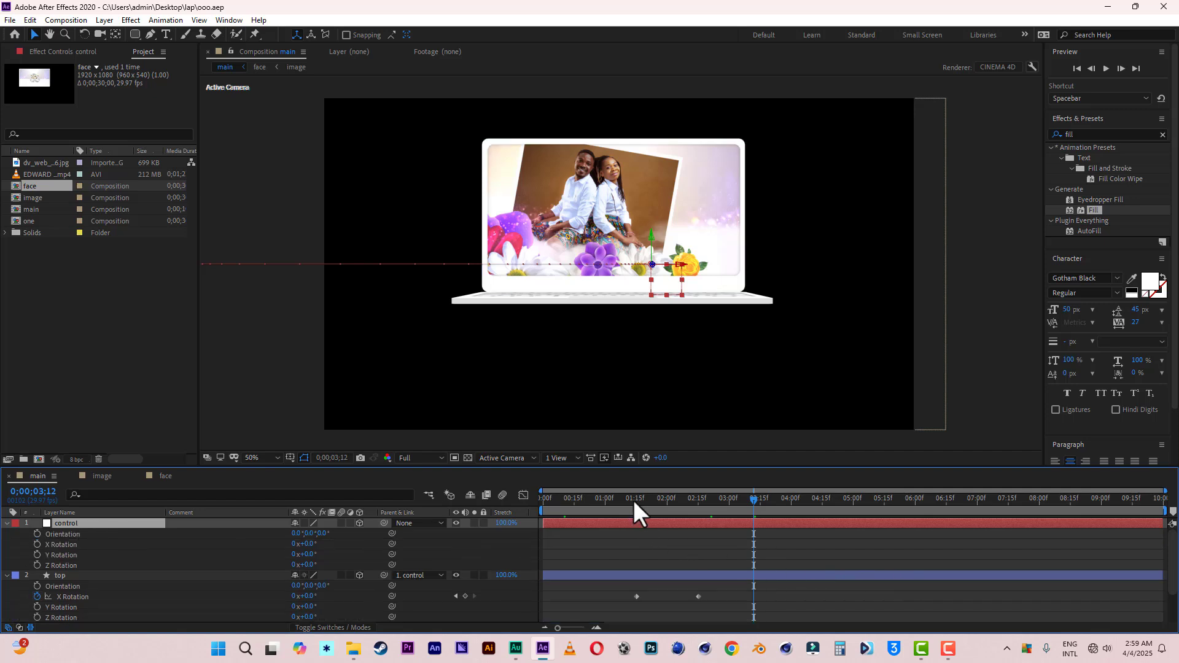
pyautogui.moveTo(625, 496); pyautogui.dragTo(694, 499)
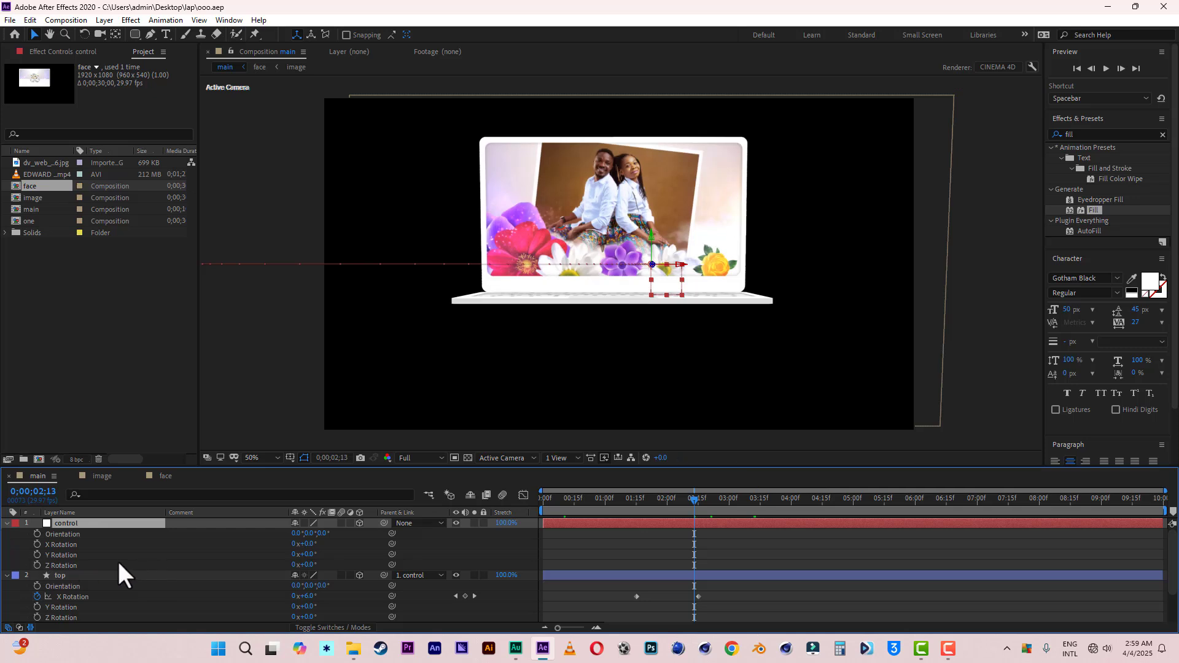
pyautogui.click(37, 544)
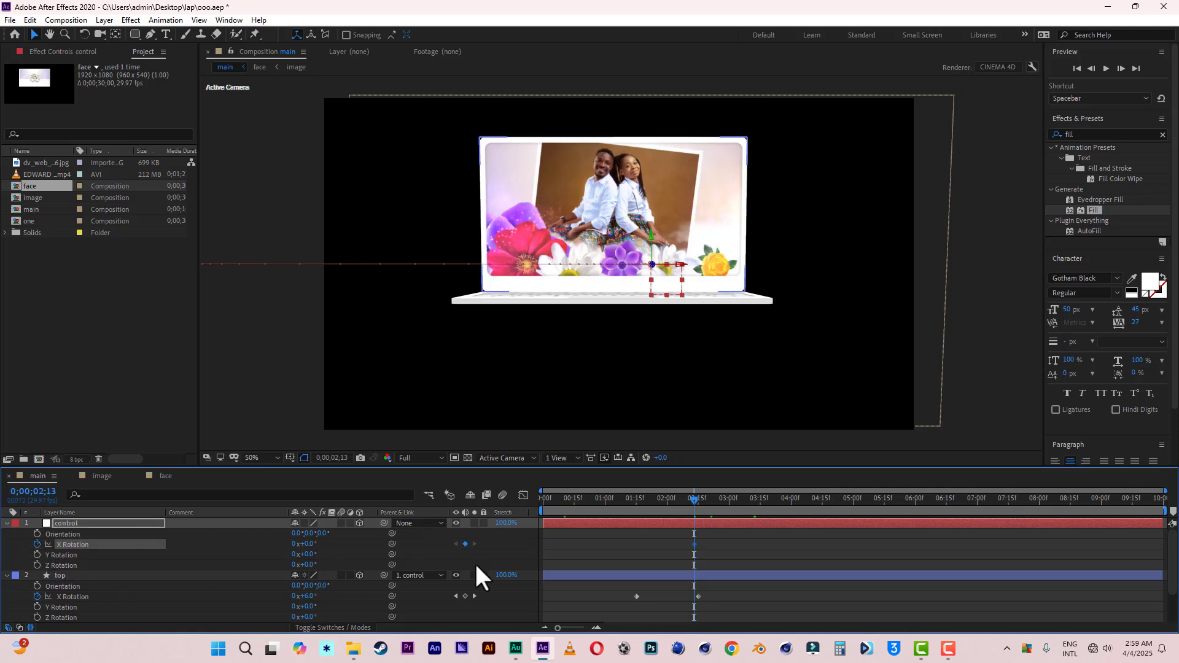
# Step: Tilt the laptop by setting control's X Rotation to 27° at 0;00;03;29, and scrub through the motion
pyautogui.click(790, 499)
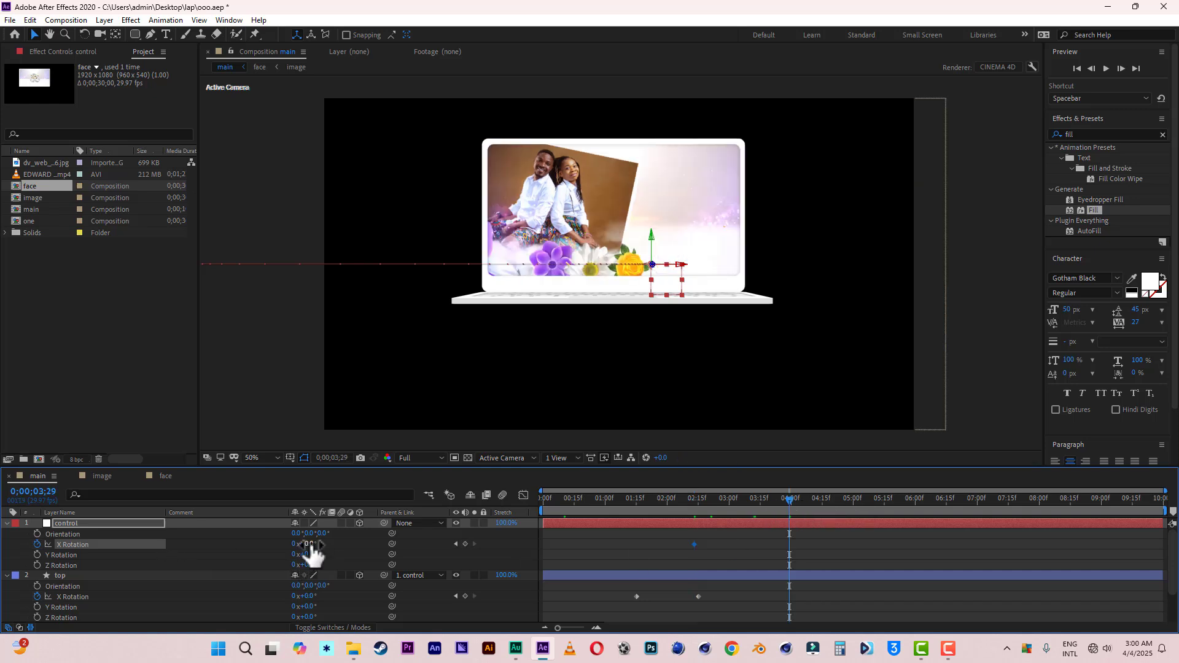
pyautogui.moveTo(312, 545); pyautogui.dragTo(326, 544)
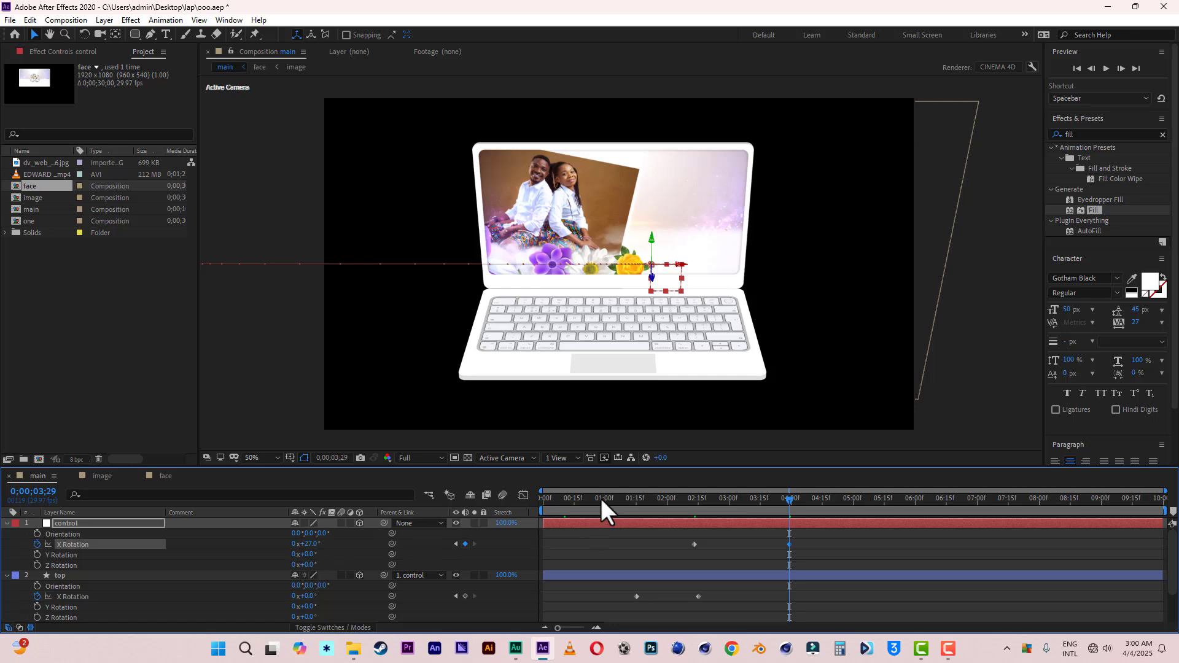
pyautogui.moveTo(601, 499); pyautogui.dragTo(789, 499)
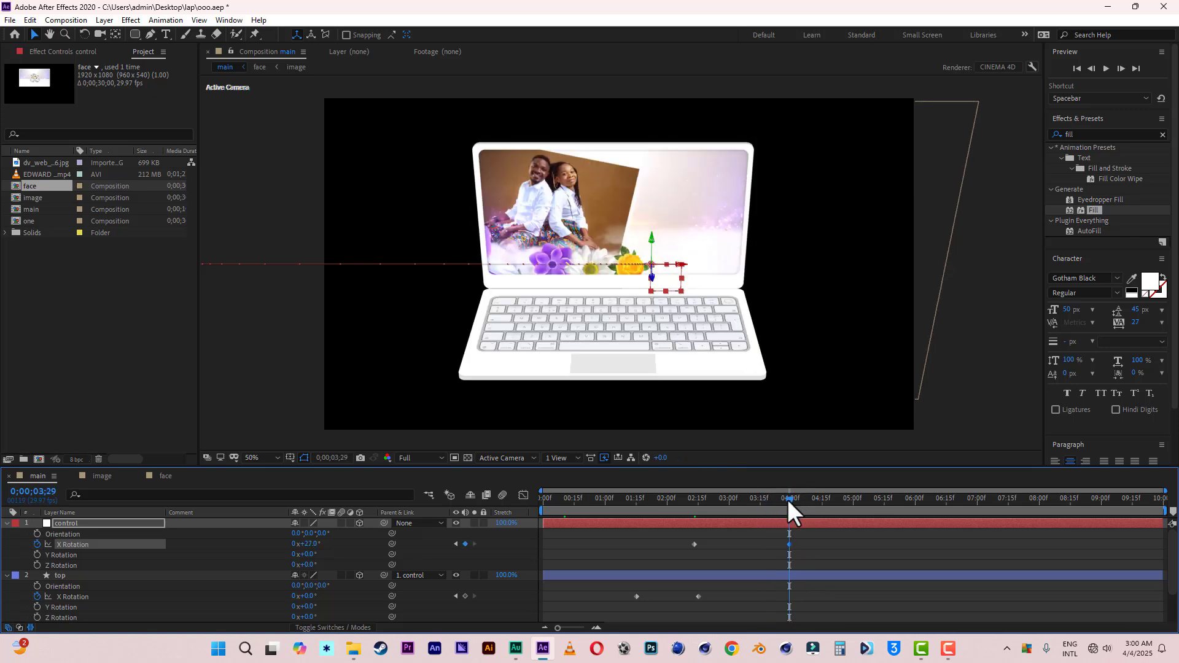
# Step: Keyframe control's Y Rotation at 0° at 0;00;03;29 and about -52° at 0;00;05;15, and save the project
pyautogui.click(36, 555)
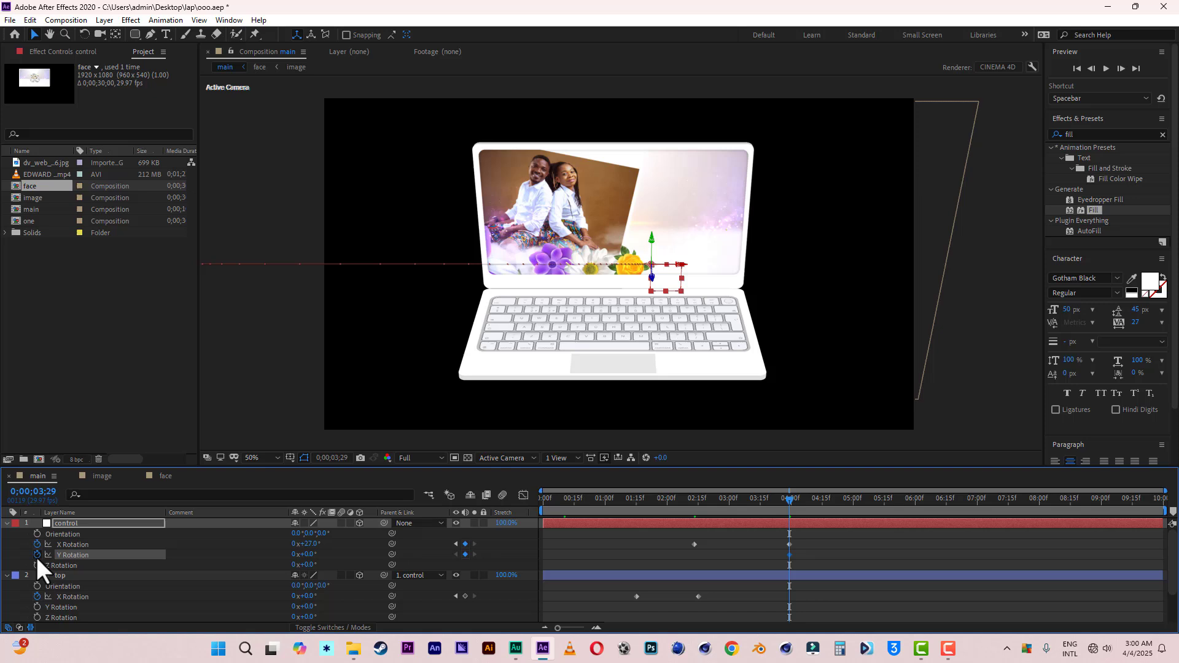
pyautogui.click(883, 503)
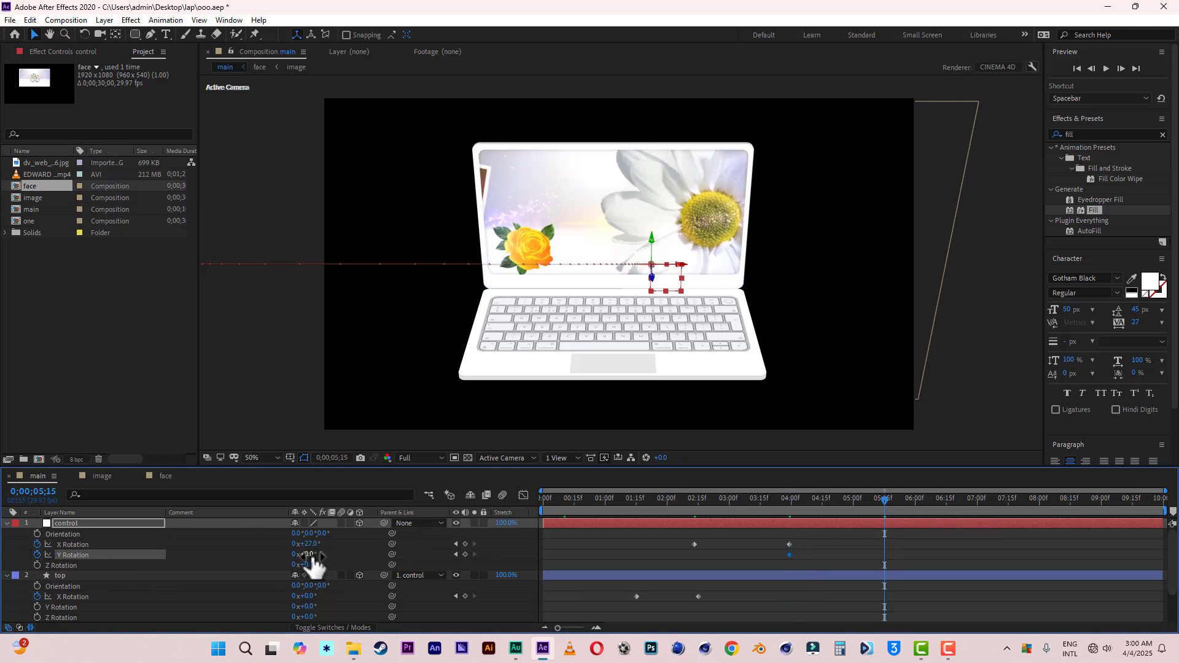
pyautogui.moveTo(309, 554); pyautogui.dragTo(280, 556)
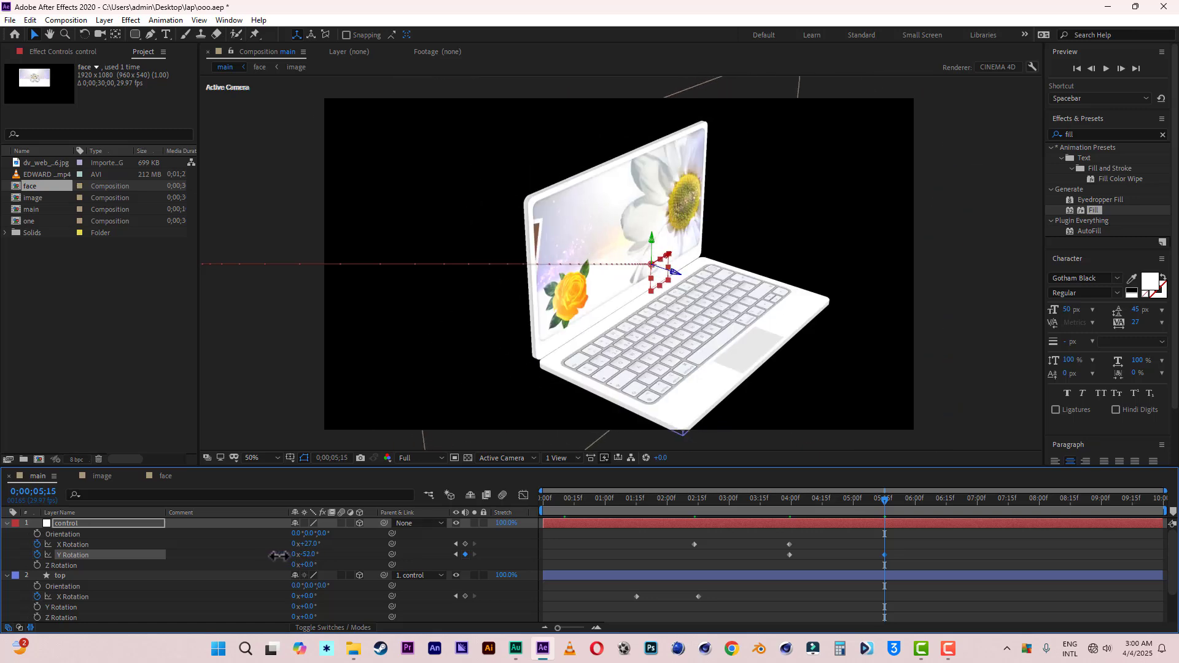
pyautogui.click(10, 19)
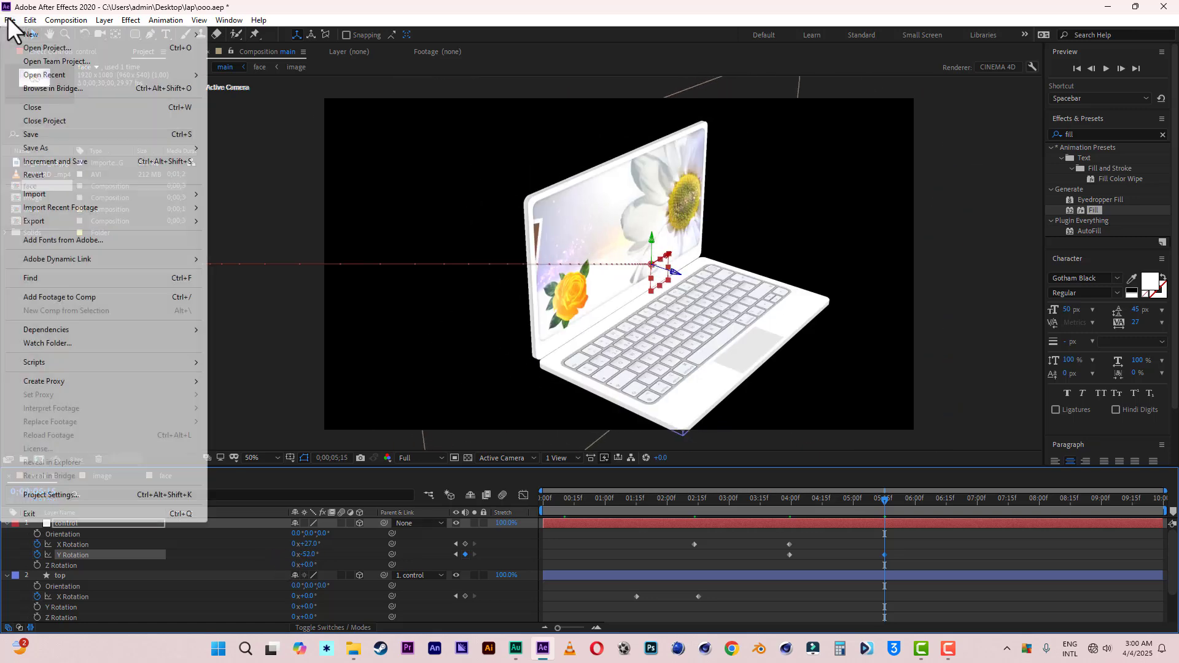
pyautogui.click(29, 134)
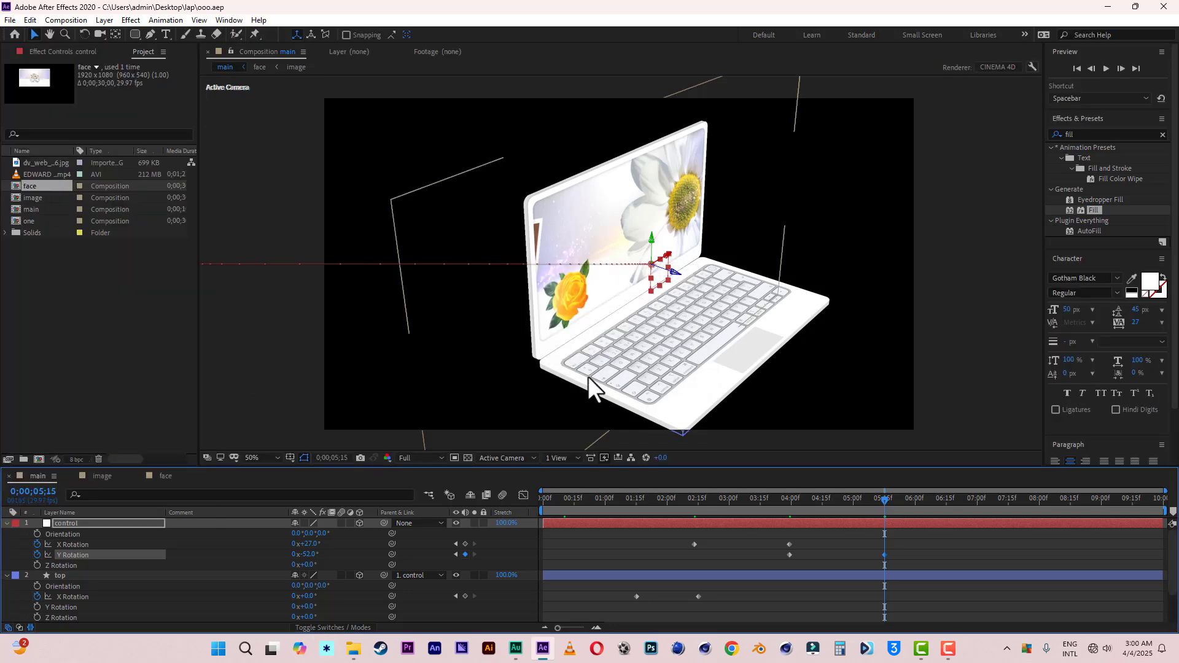
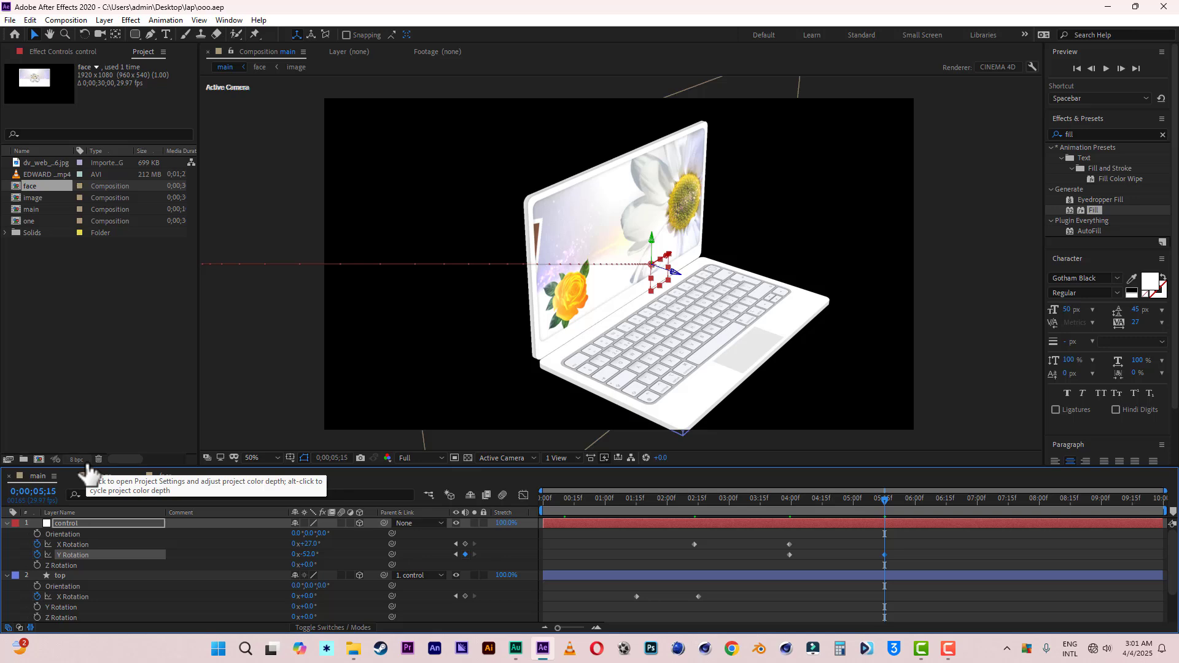
# Step: Create a new 10-second composition with the aspect ratio unlocked, about 780 px wide and 344 px high
pyautogui.click(37, 459)
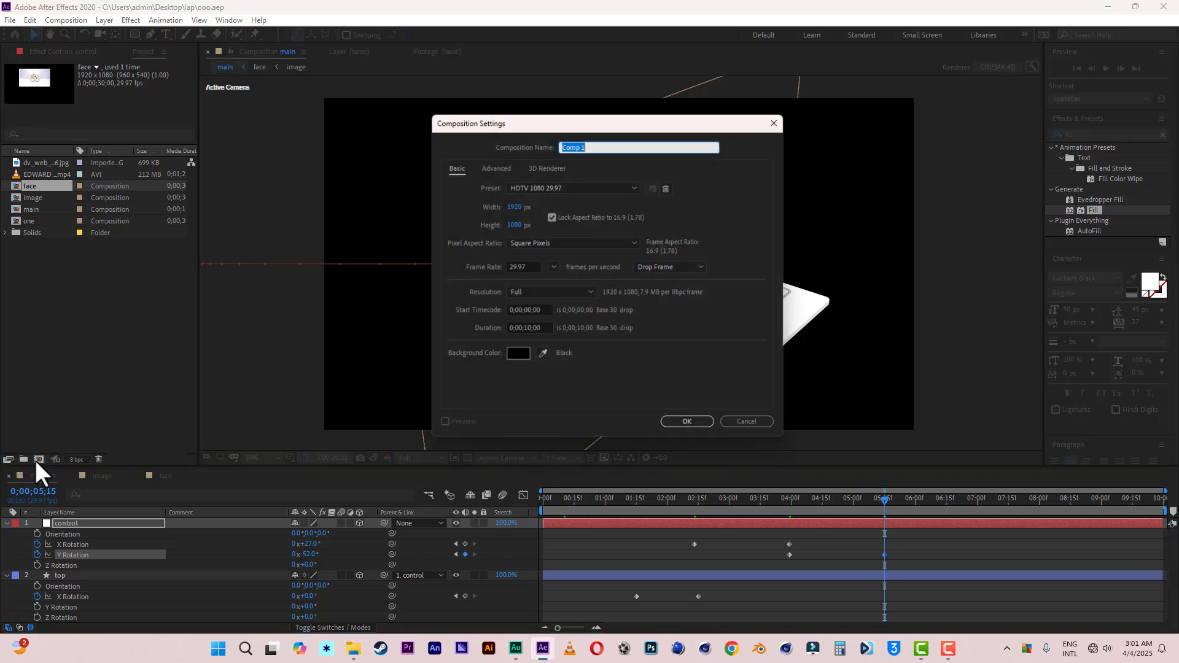
pyautogui.moveTo(513, 206); pyautogui.dragTo(509, 209)
pyautogui.click(556, 217)
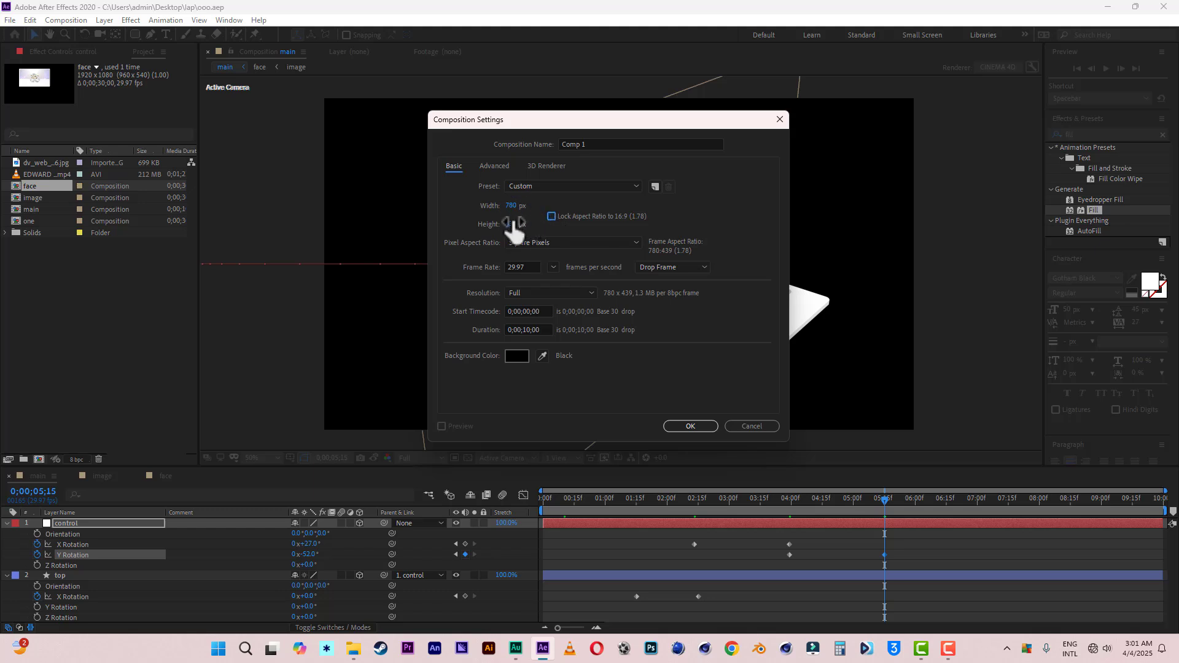
pyautogui.moveTo(514, 225); pyautogui.dragTo(449, 225)
pyautogui.click(700, 425)
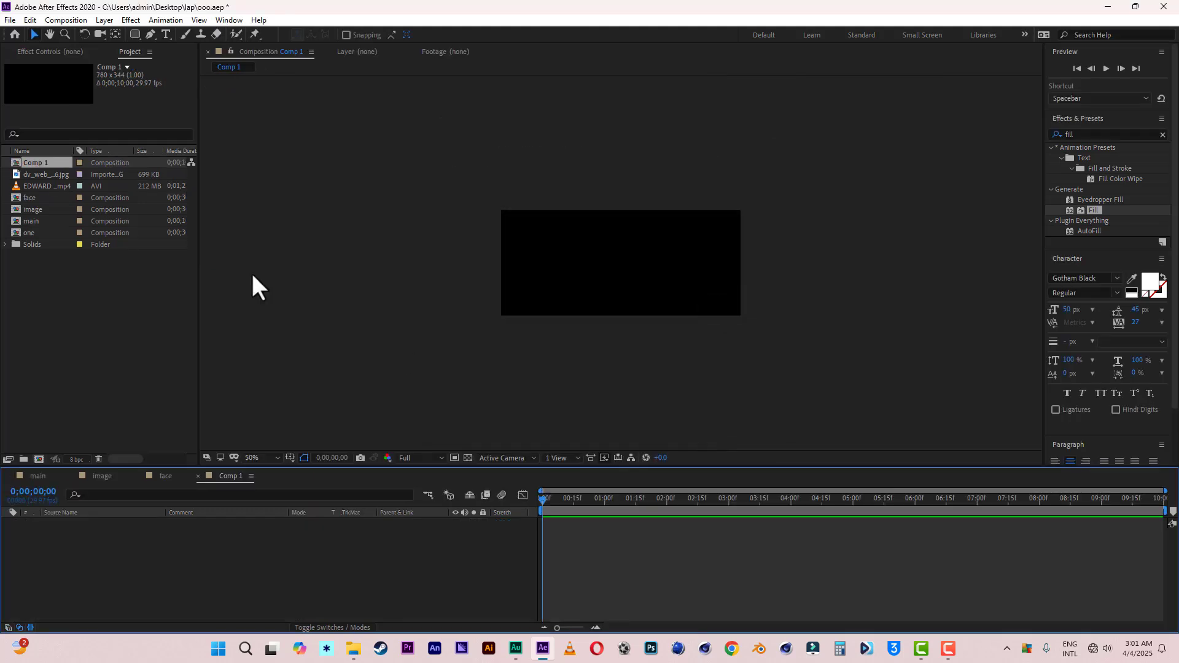
# Step: Resize the new composition to about 985 px wide and 34 px high
pyautogui.rightClick(263, 234)
pyautogui.click(319, 262)
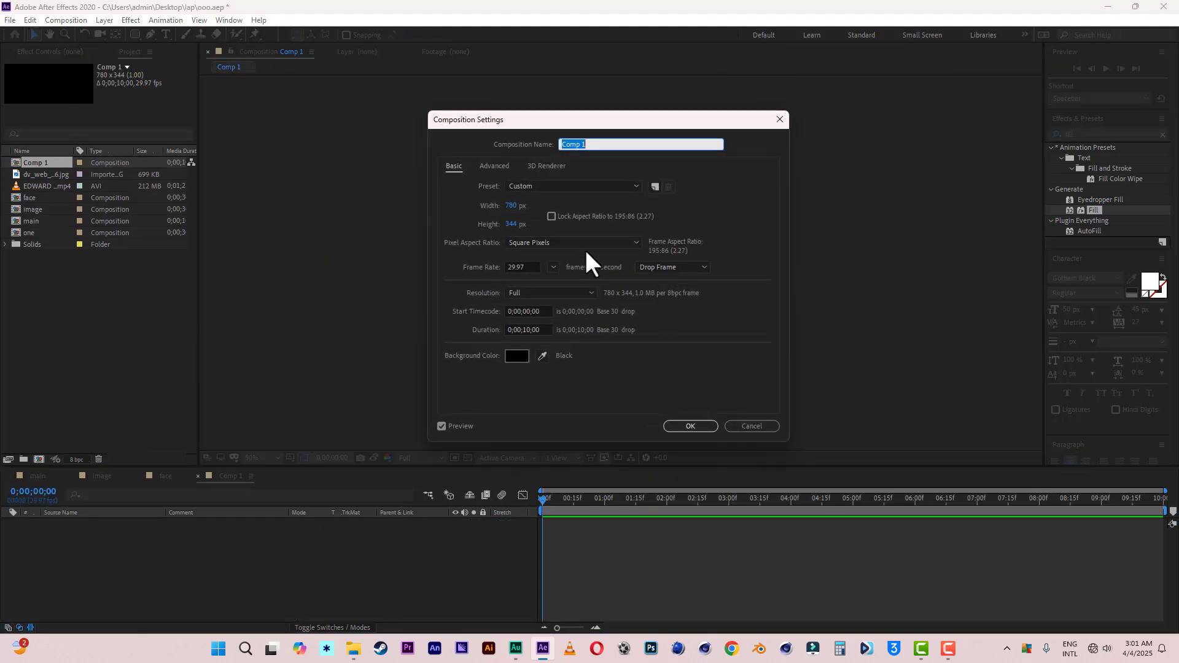
pyautogui.moveTo(525, 225); pyautogui.dragTo(348, 224)
pyautogui.moveTo(510, 206); pyautogui.dragTo(639, 211)
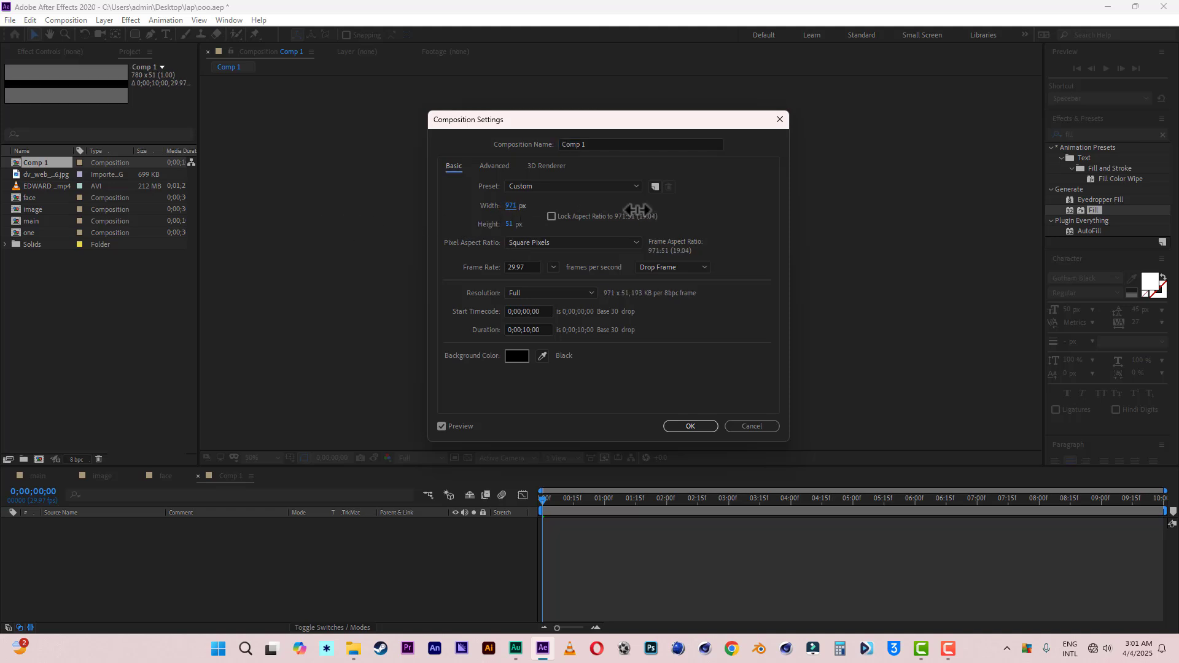
pyautogui.moveTo(525, 226); pyautogui.dragTo(515, 226)
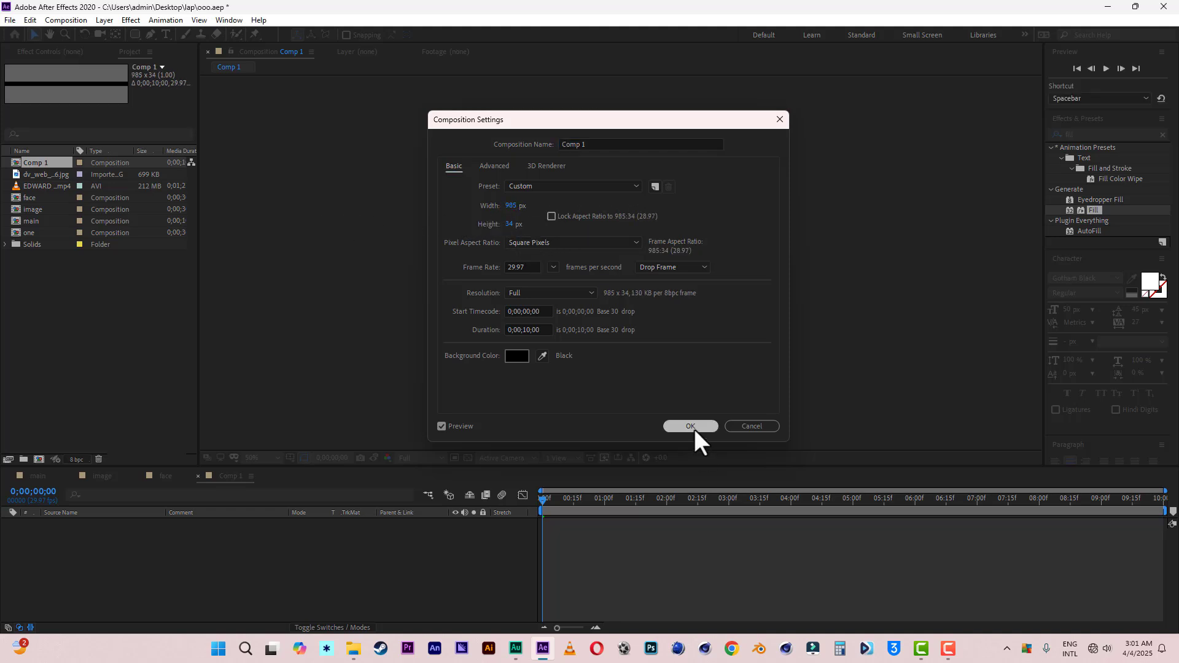
pyautogui.click(694, 429)
# Step: Set the new composition's height to 100 px
pyautogui.rightClick(479, 321)
pyautogui.click(511, 347)
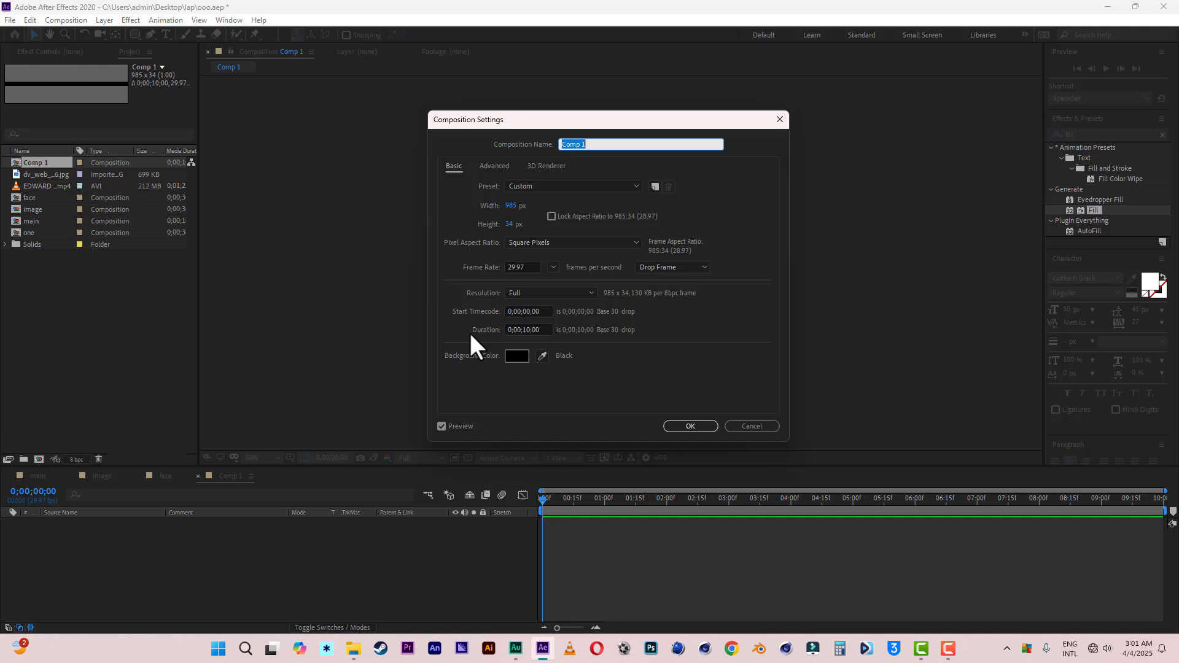
pyautogui.click(510, 224)
pyautogui.write('100')
pyautogui.click(687, 427)
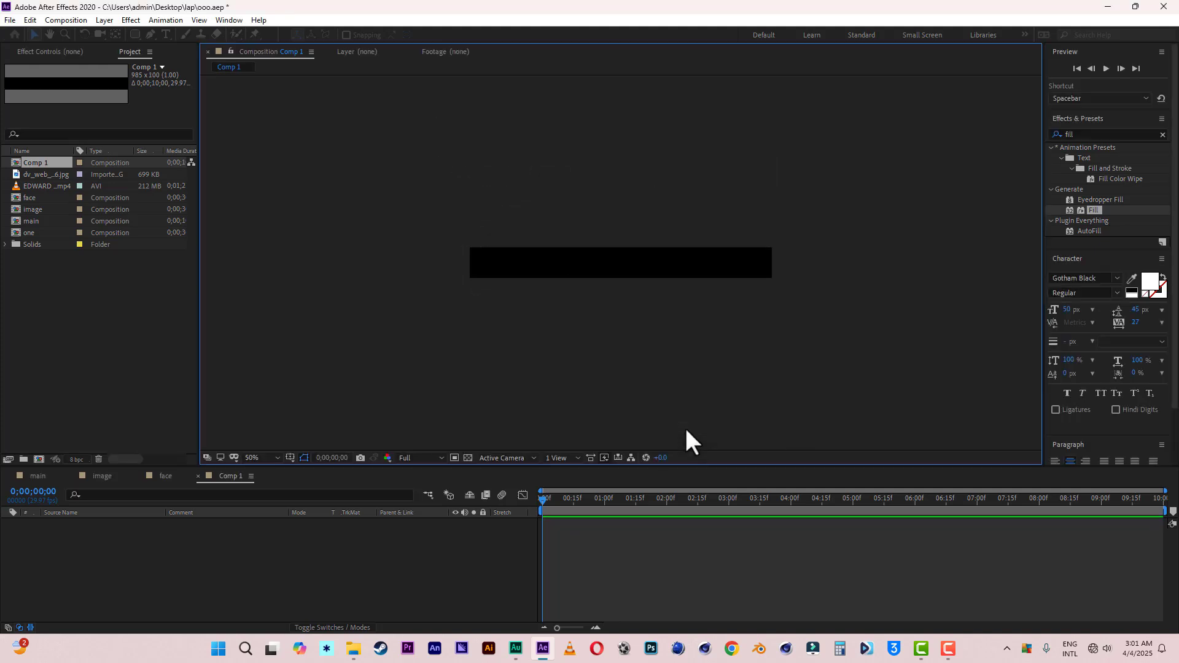
# Step: Add a white solid of 985 × 100 px to the new composition
pyautogui.press('/')
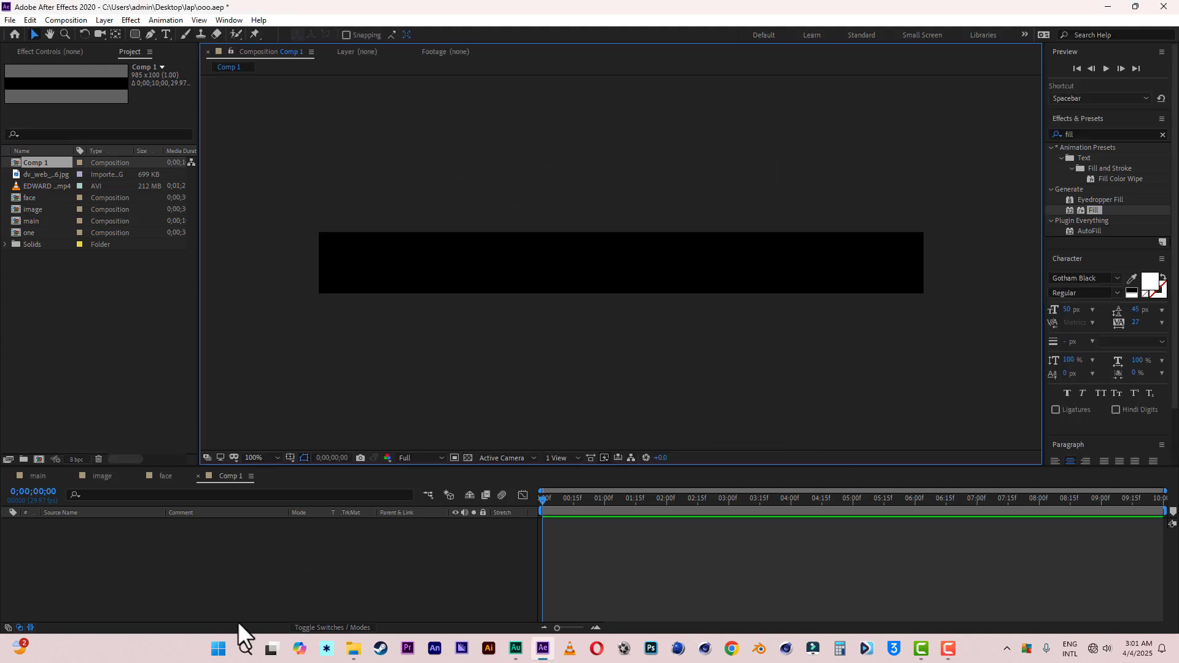
pyautogui.click(468, 458)
pyautogui.rightClick(87, 587)
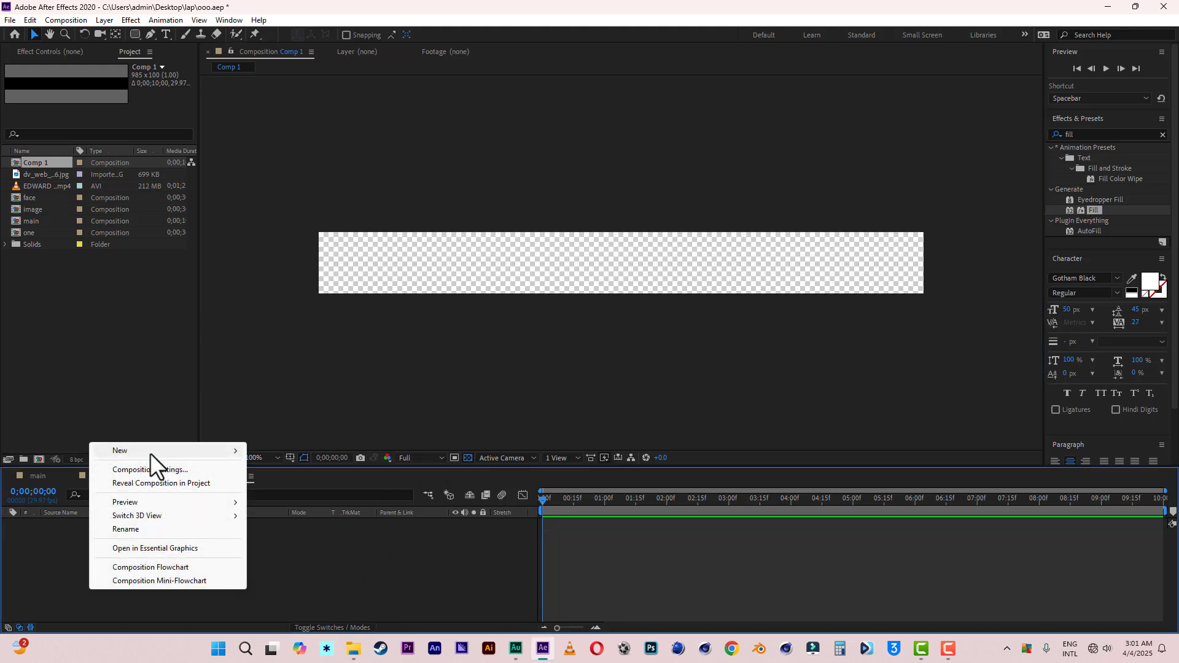
pyautogui.moveTo(150, 452)
pyautogui.click(278, 483)
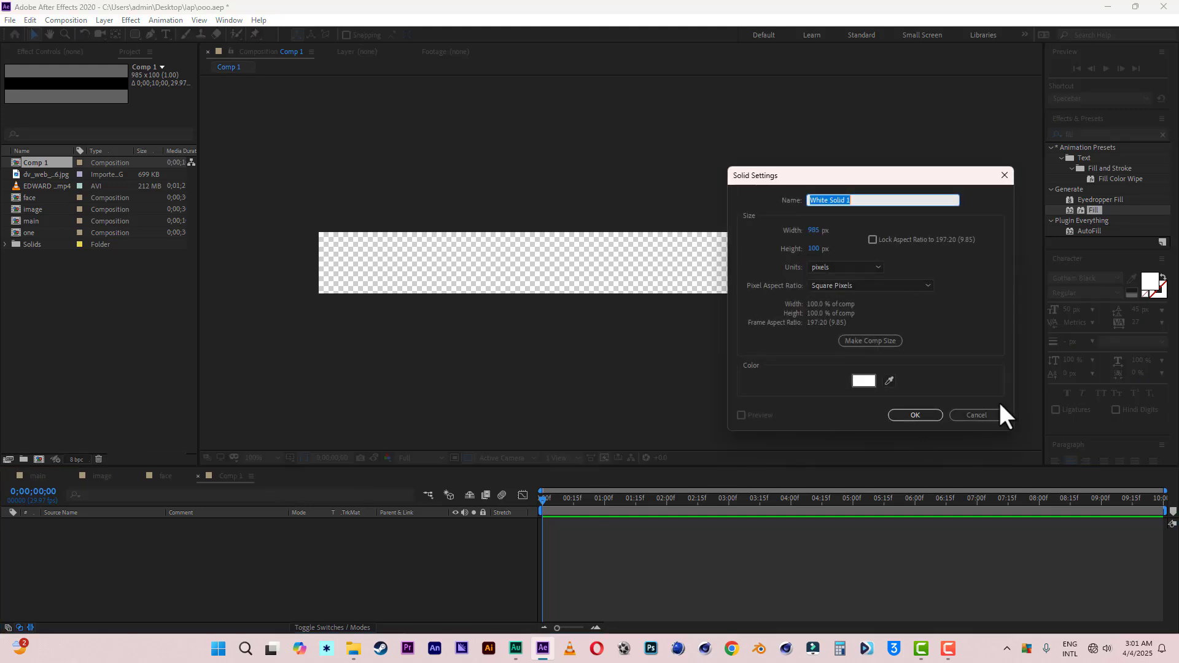
pyautogui.click(914, 415)
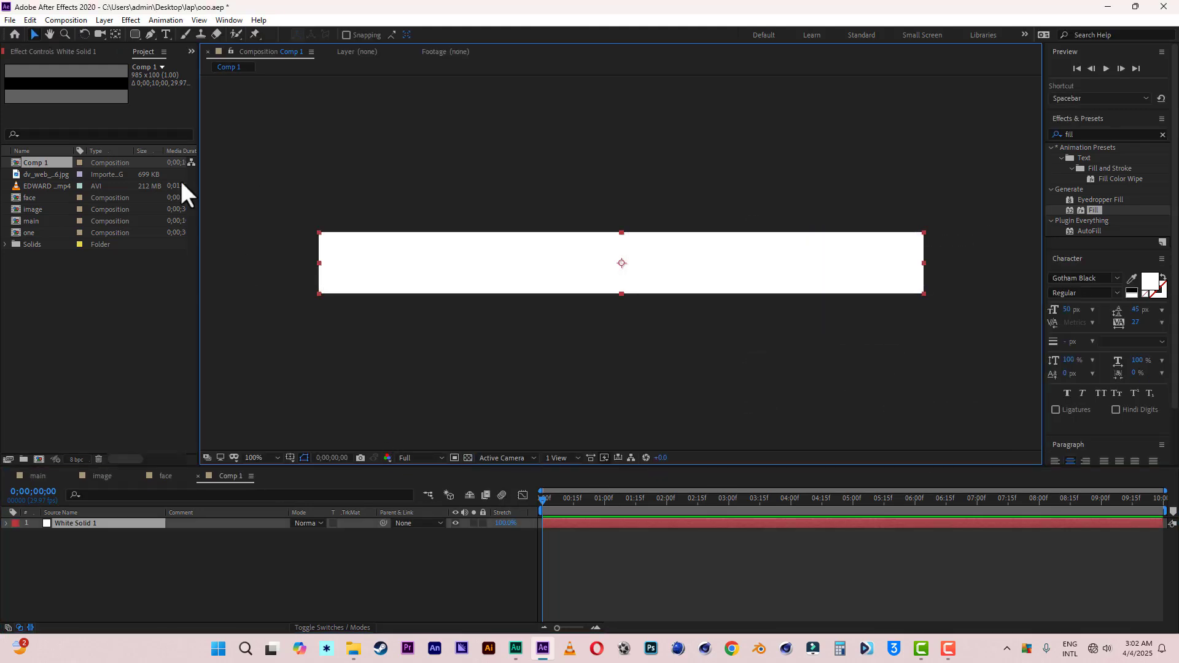
# Step: Draw a circular mask near the left end of the white solid and move it up to centre it vertically in the strip
pyautogui.moveTo(136, 34); pyautogui.dragTo(174, 60)
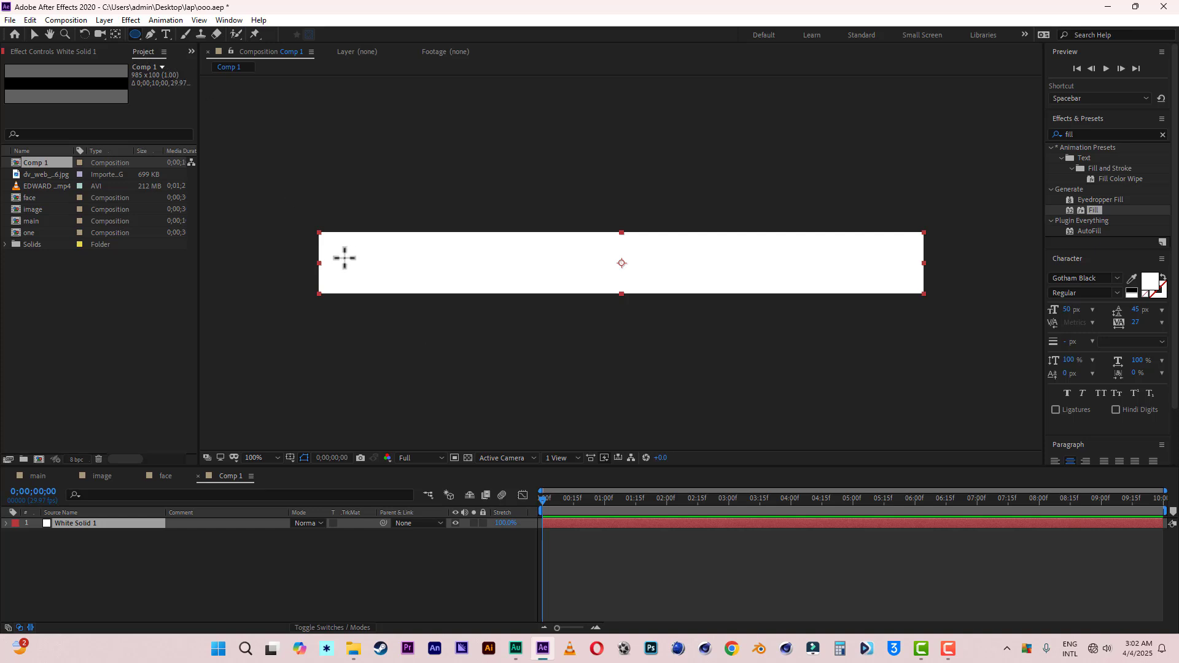
pyautogui.moveTo(348, 249); pyautogui.dragTo(400, 263)
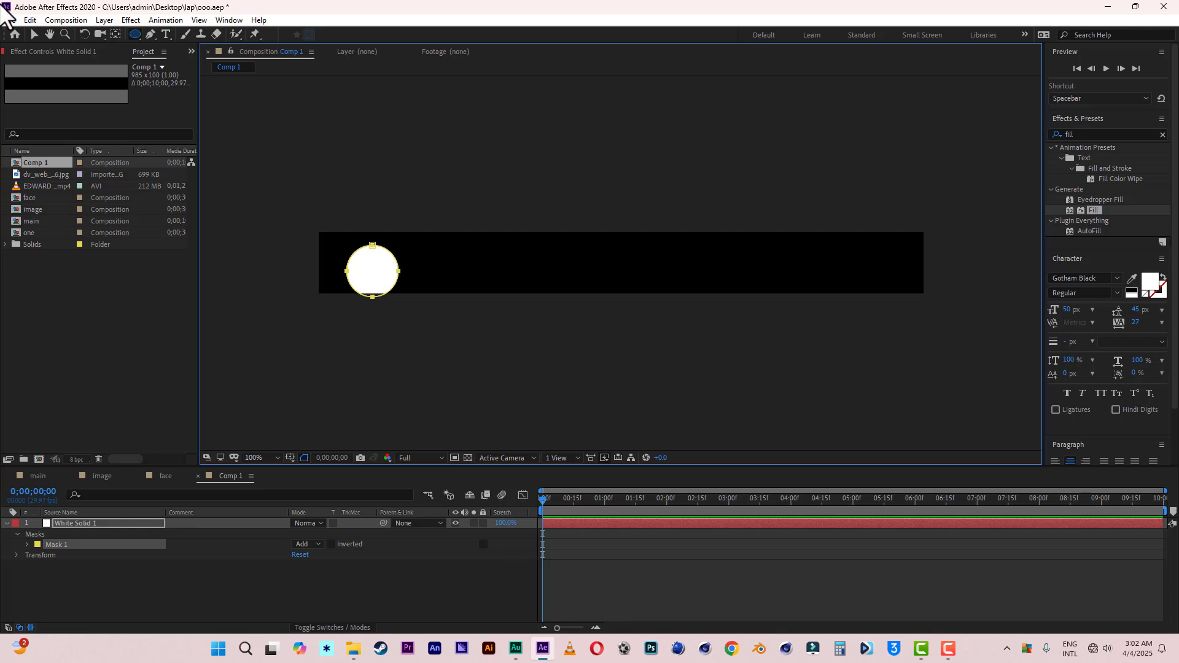
pyautogui.click(34, 35)
pyautogui.doubleClick(373, 271)
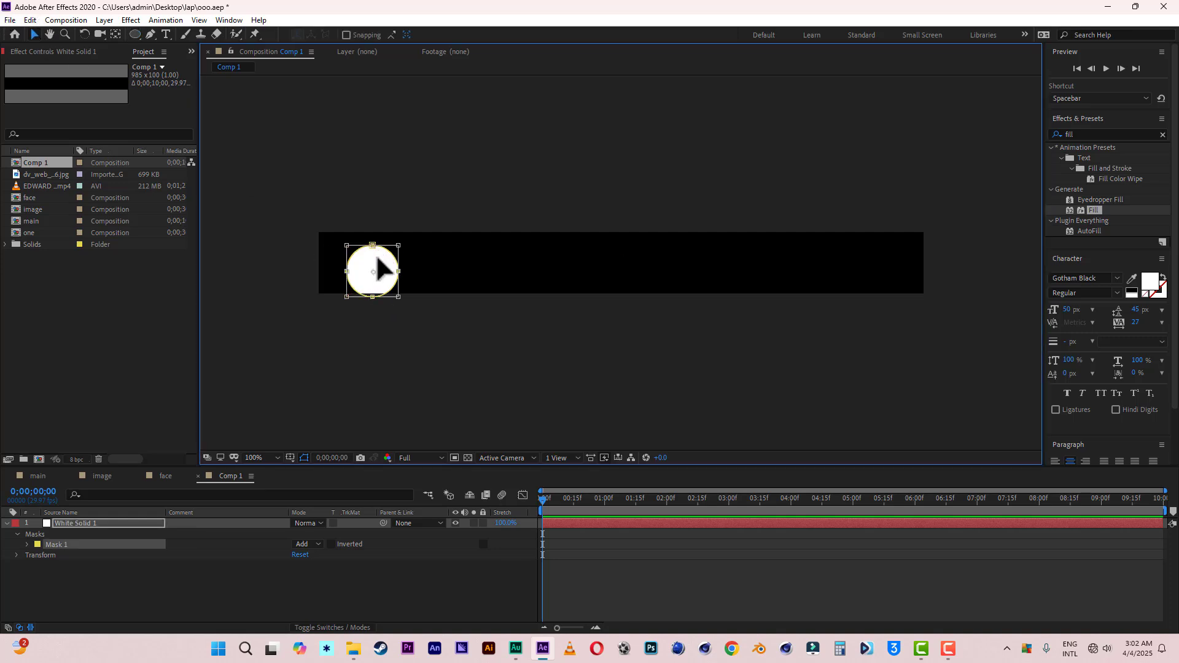
pyautogui.moveTo(374, 268); pyautogui.dragTo(374, 259)
pyautogui.doubleClick(490, 179)
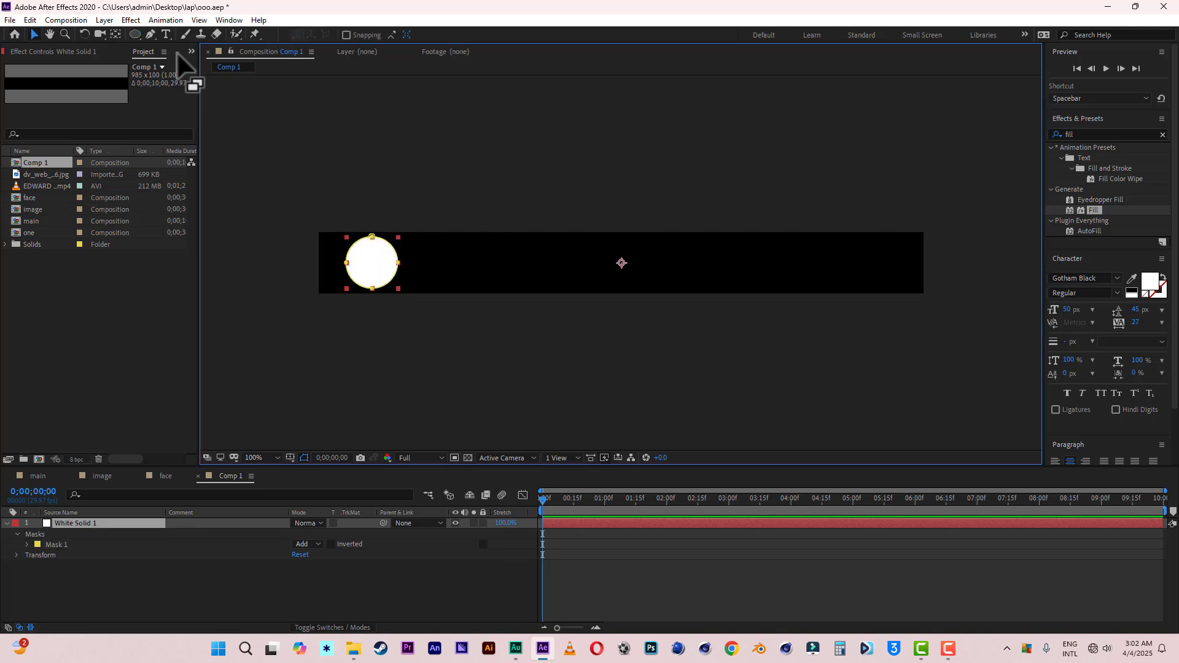
# Step: Add two rectangular masks to the solid, a wide one around the middle and a slightly shorter one near the right end
pyautogui.click(136, 35)
pyautogui.click(184, 34)
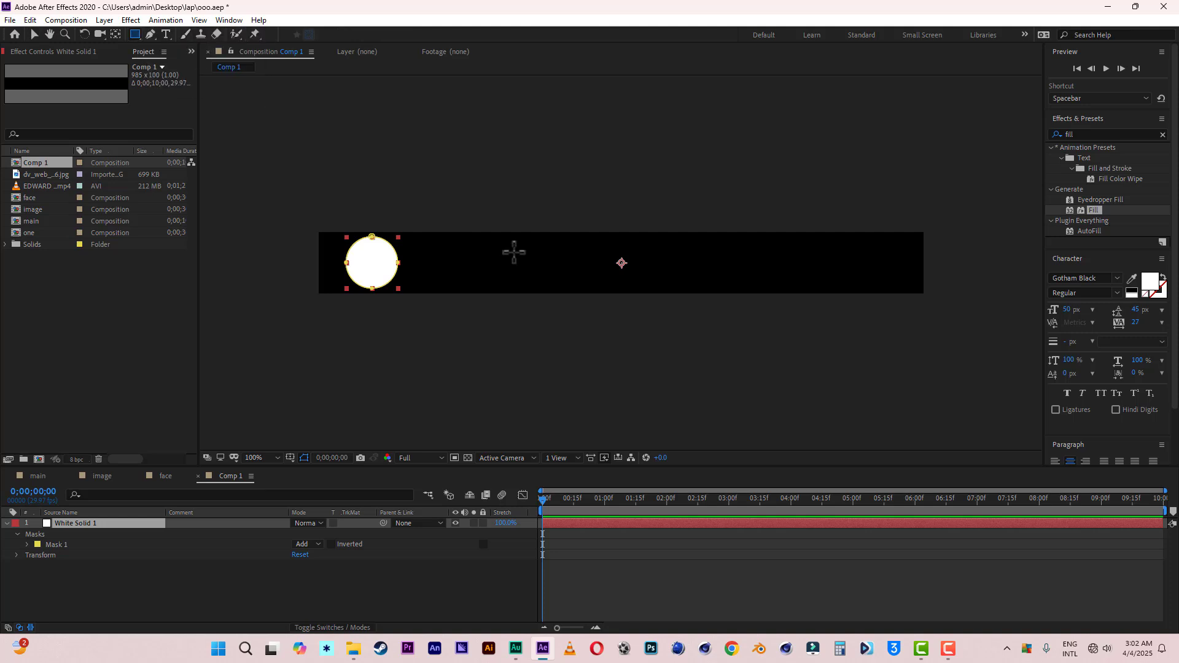
pyautogui.moveTo(513, 251); pyautogui.dragTo(659, 278)
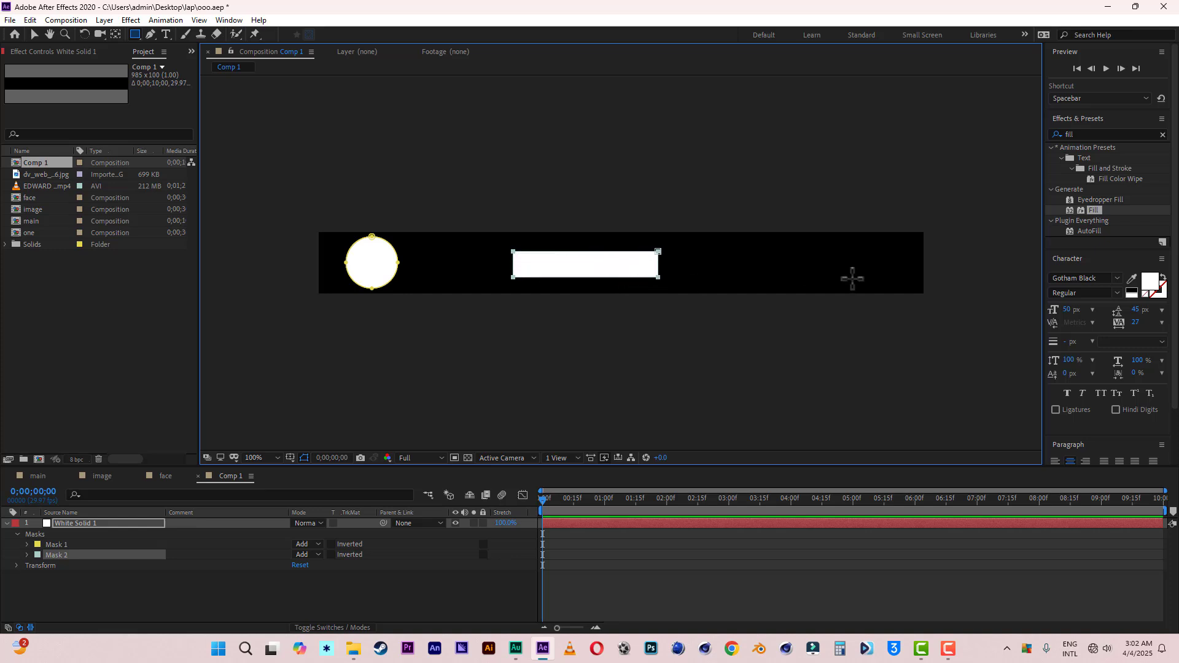
pyautogui.moveTo(785, 252); pyautogui.dragTo(905, 277)
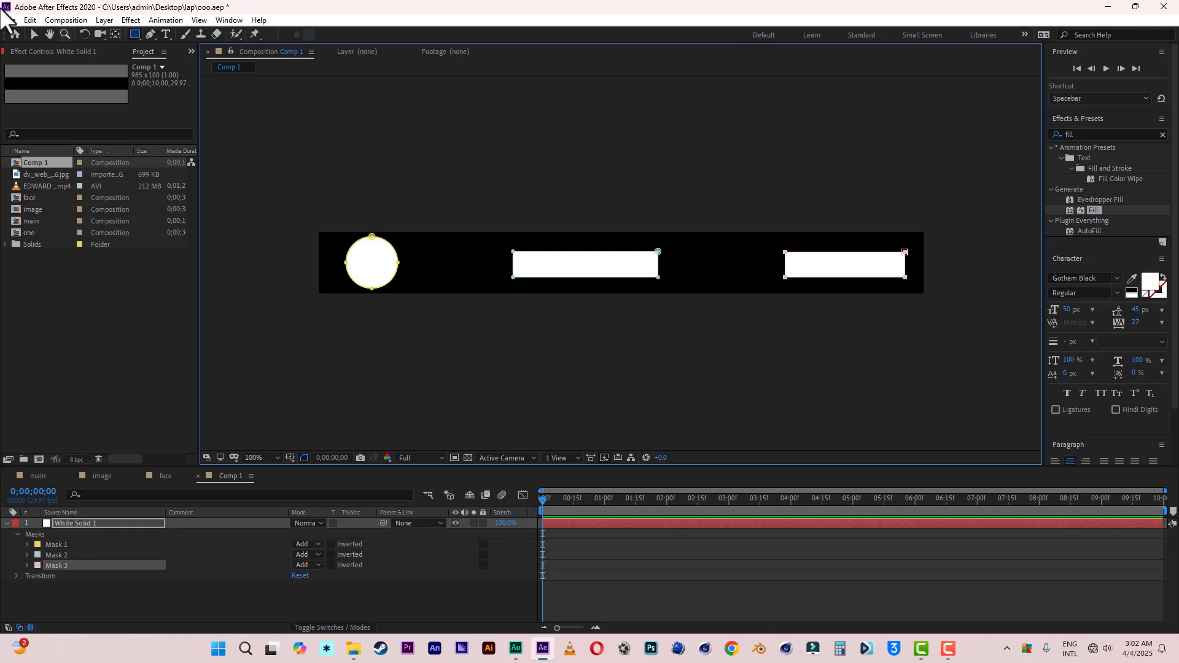
# Step: Nudge the right-hand rectangular mask slightly upward within the strip
pyautogui.click(34, 35)
pyautogui.click(903, 262)
pyautogui.doubleClick(905, 261)
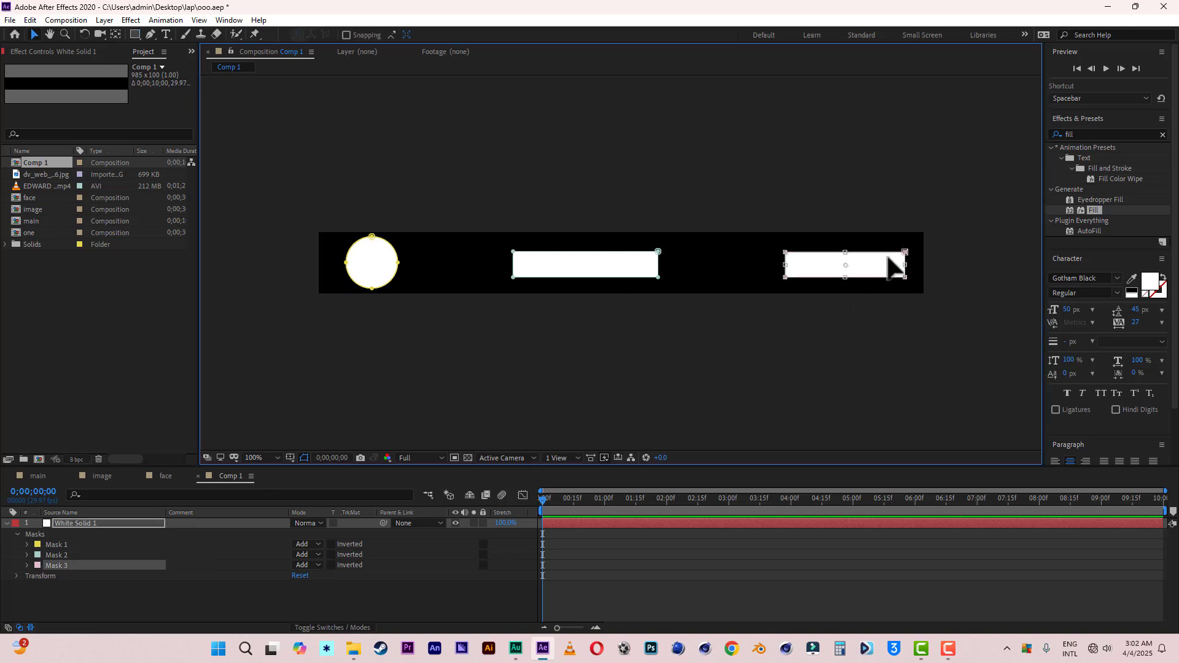
pyautogui.moveTo(888, 258); pyautogui.dragTo(888, 257)
pyautogui.doubleClick(743, 153)
pyautogui.click(743, 154)
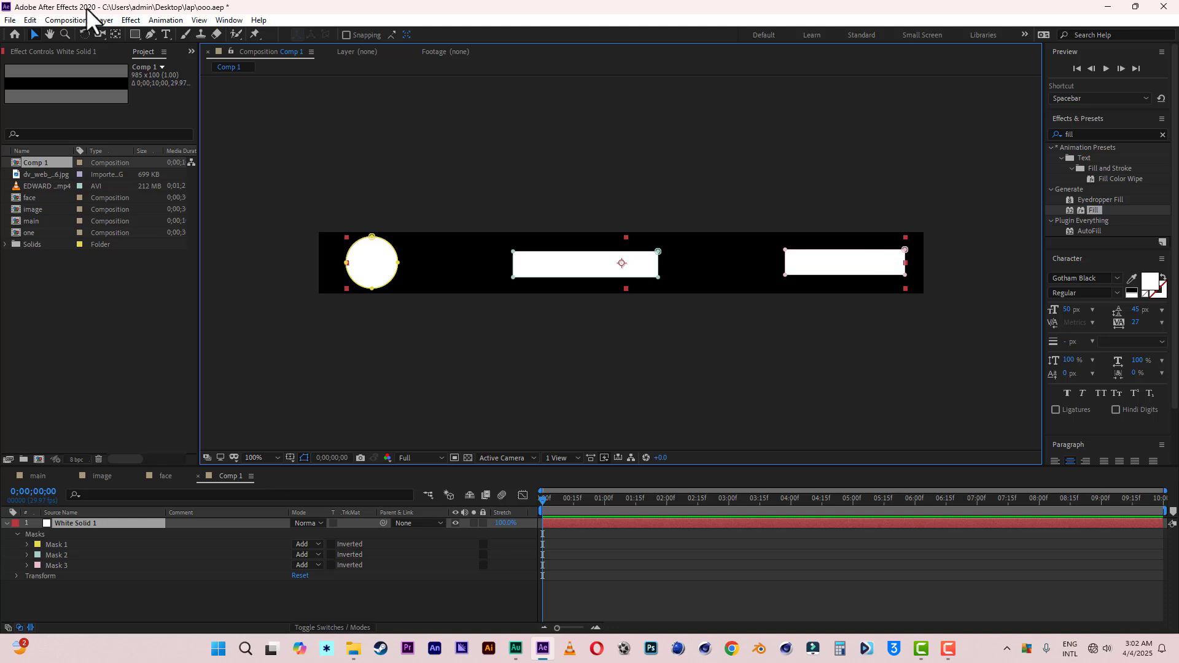
# Step: Change the masked solid's colour to black (000000) and save the project
pyautogui.click(105, 19)
pyautogui.click(139, 48)
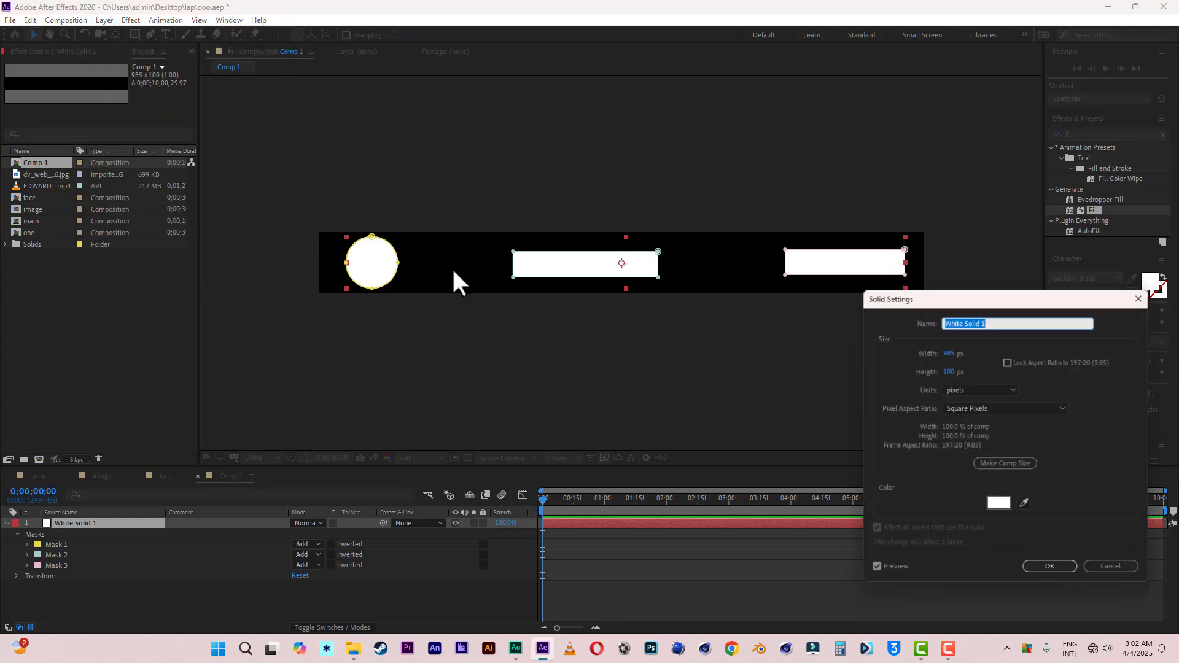
pyautogui.click(998, 504)
pyautogui.click(891, 498)
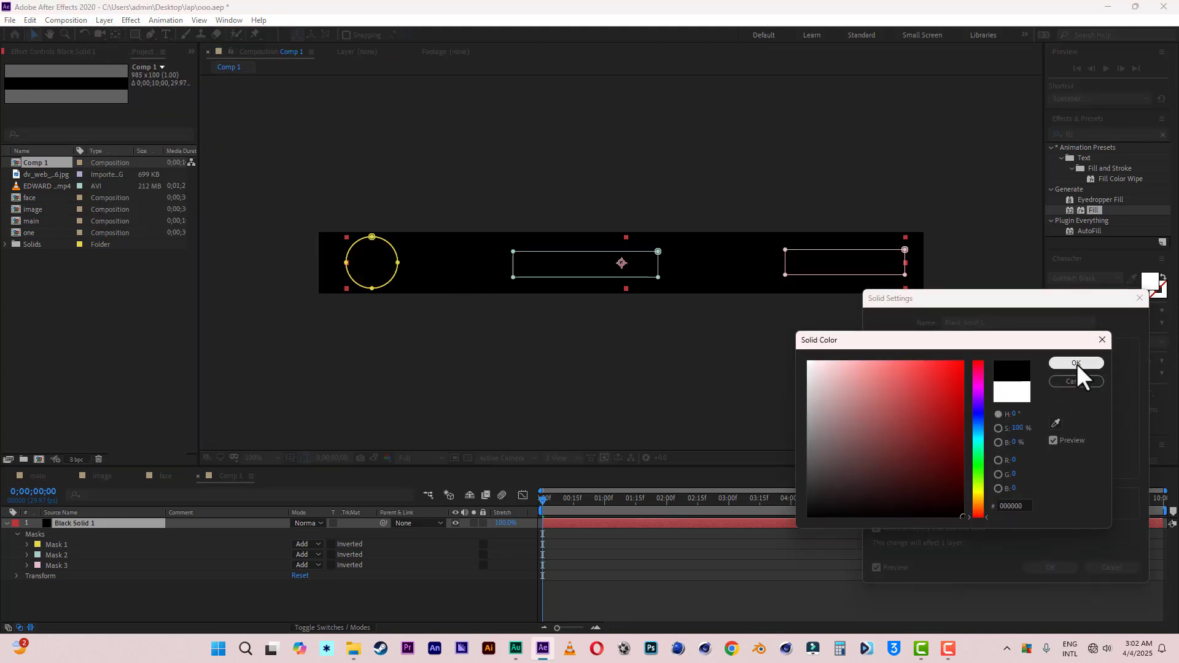
pyautogui.click(1077, 364)
pyautogui.click(1047, 565)
pyautogui.click(5, 17)
pyautogui.press('Escape')
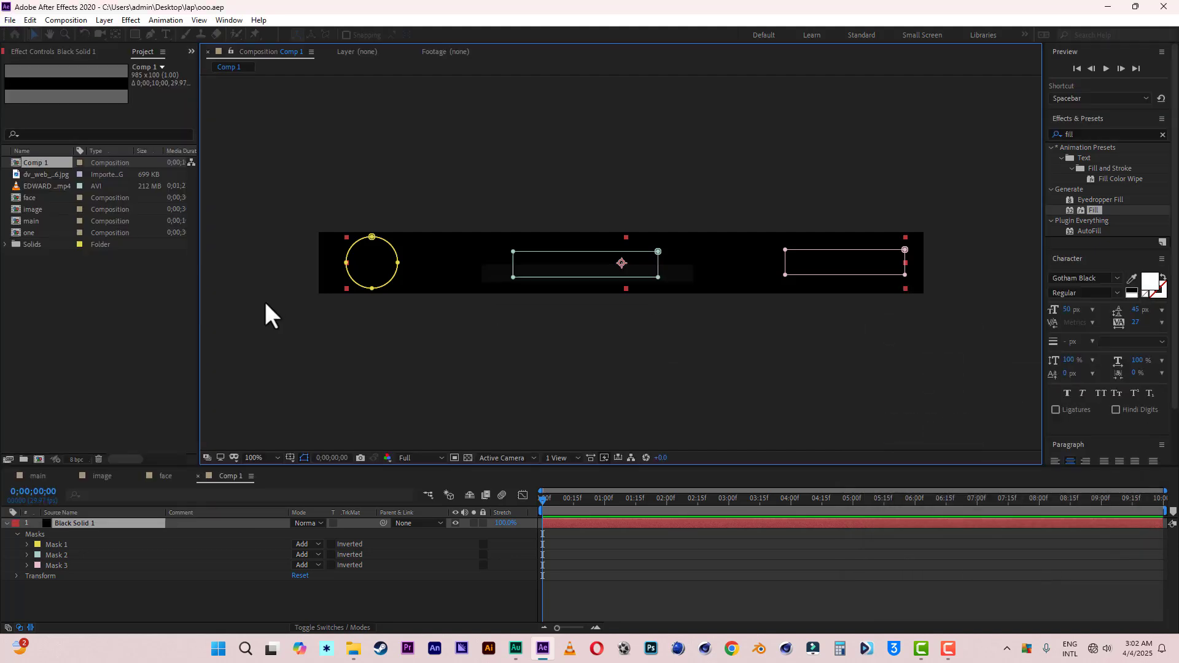
# Step: Rename the current composition to port
pyautogui.rightClick(266, 299)
pyautogui.click(318, 326)
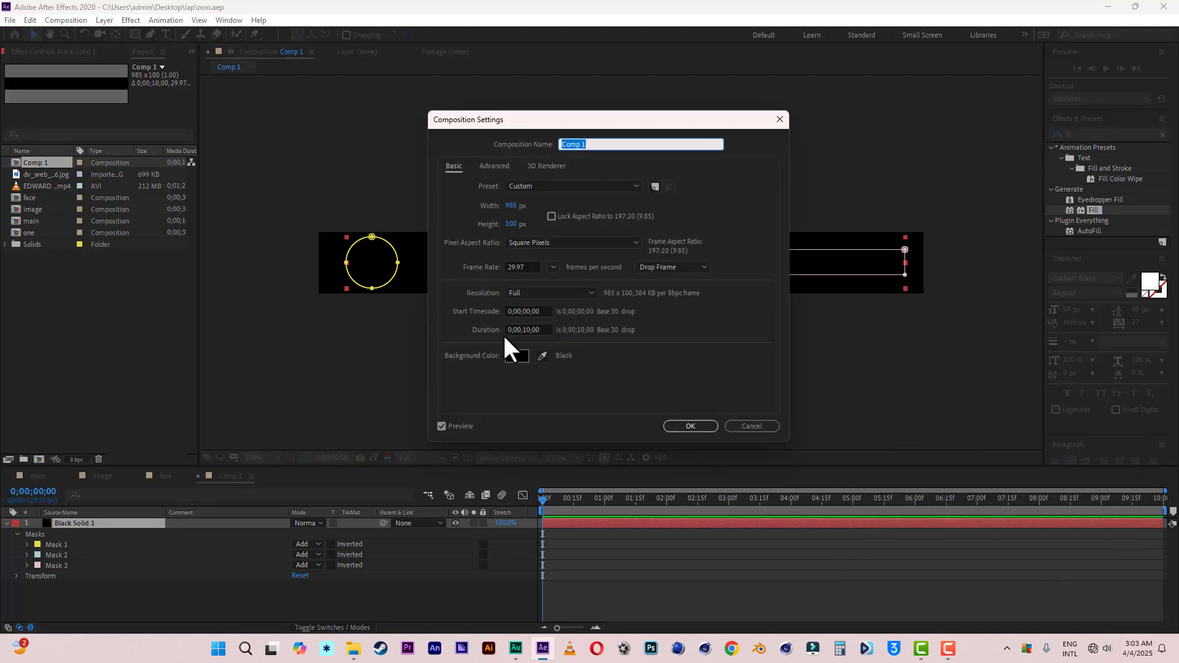
pyautogui.write('port')
pyautogui.click(676, 426)
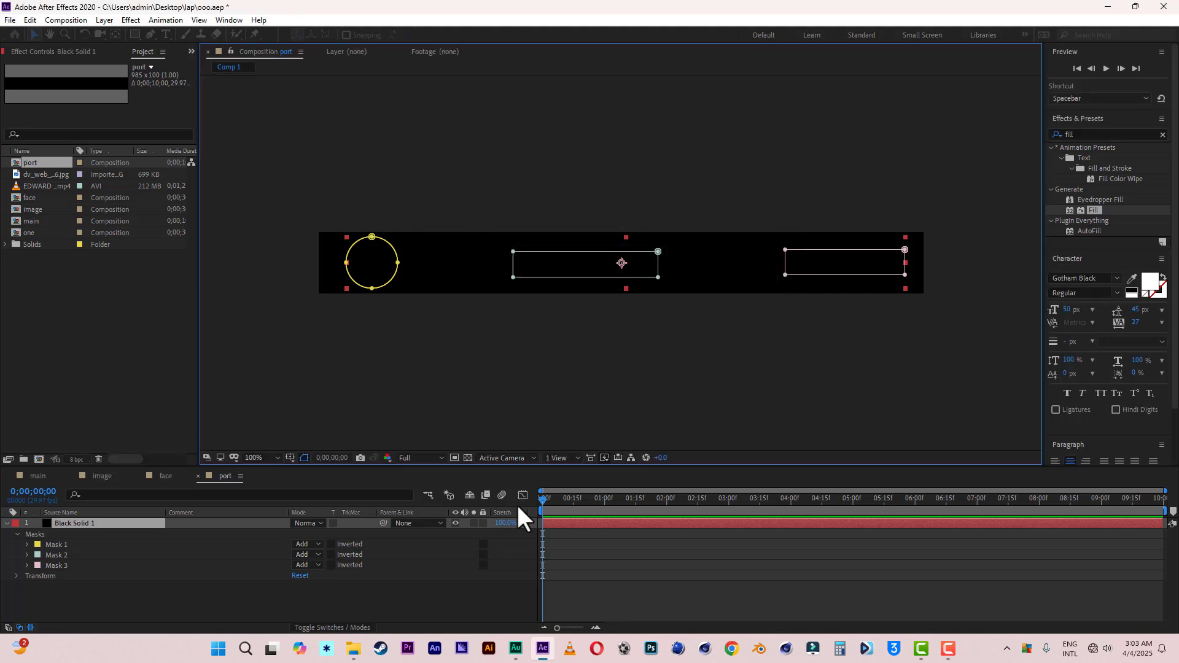
# Step: In the main composition, duplicate the keyboard image layer and replace the copy's source with the port composition
pyautogui.click(37, 477)
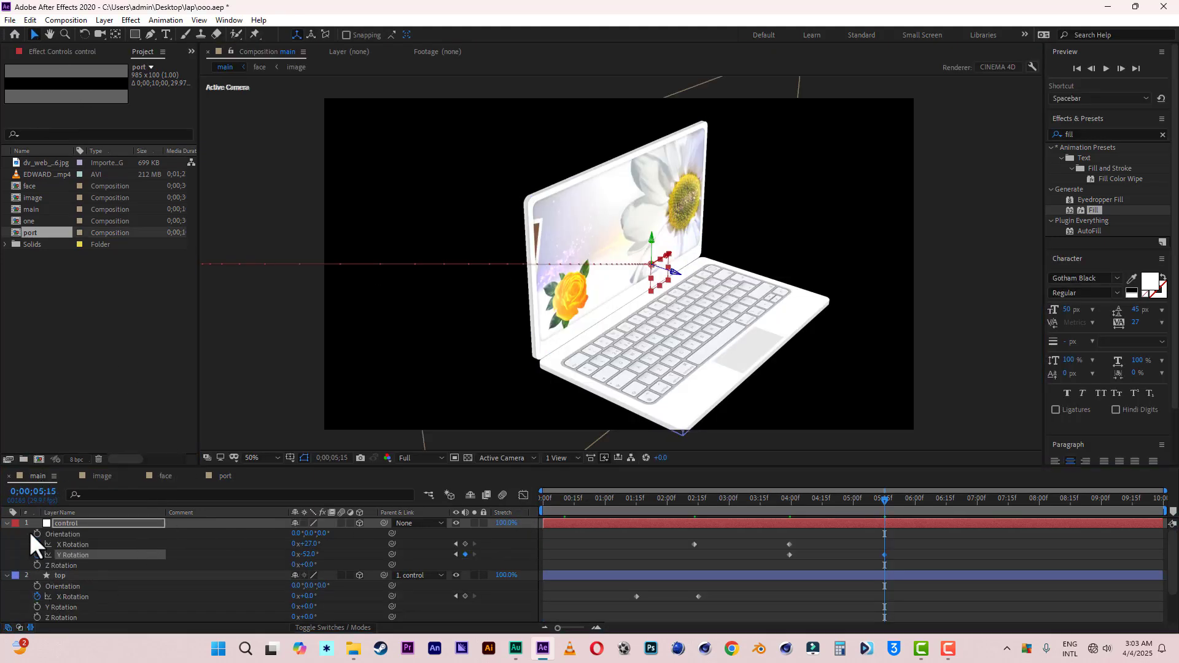
pyautogui.click(6, 523)
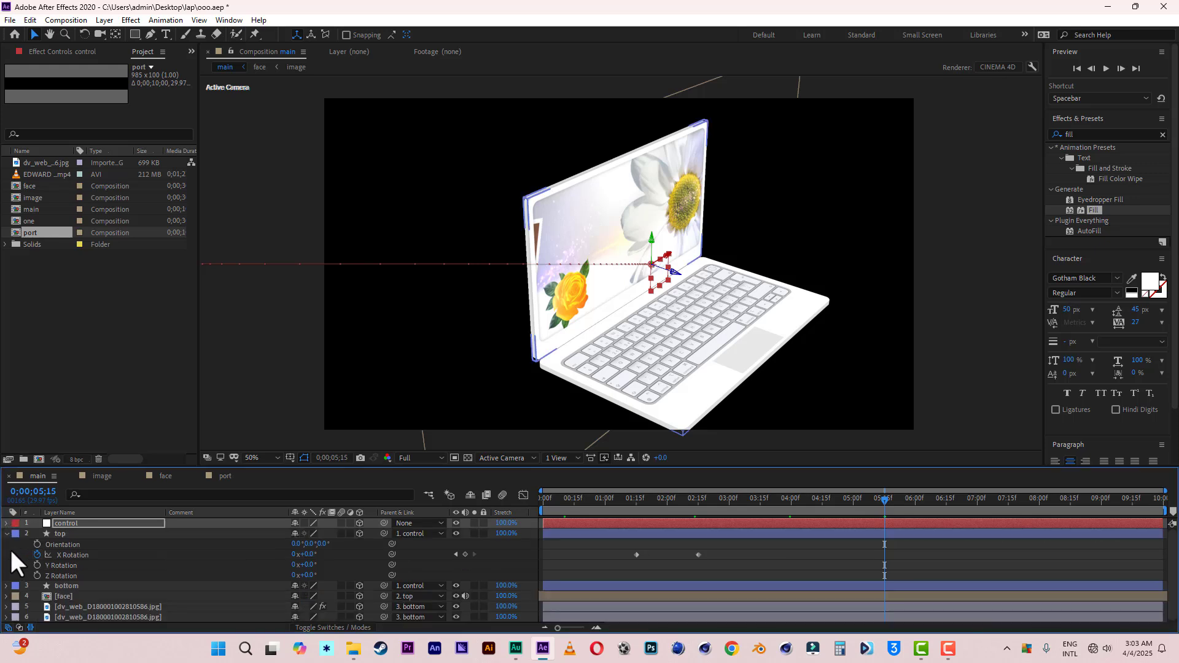
pyautogui.click(7, 534)
pyautogui.click(113, 565)
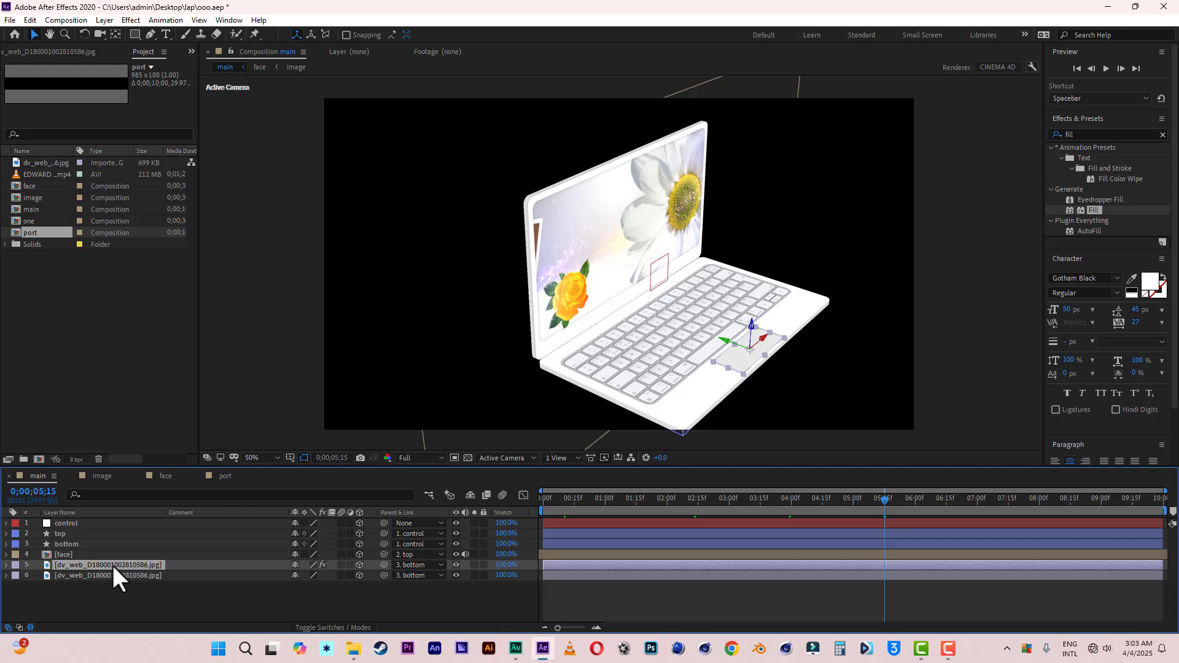
pyautogui.click(114, 575)
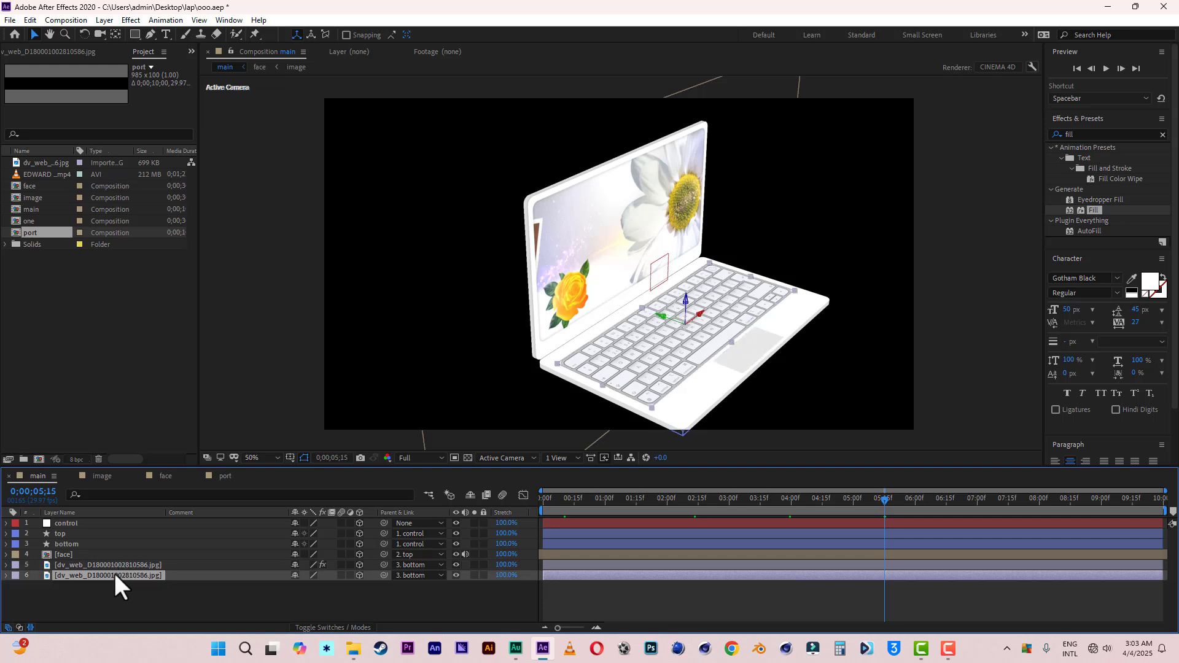
pyautogui.hotkey('ctrl', 'd')
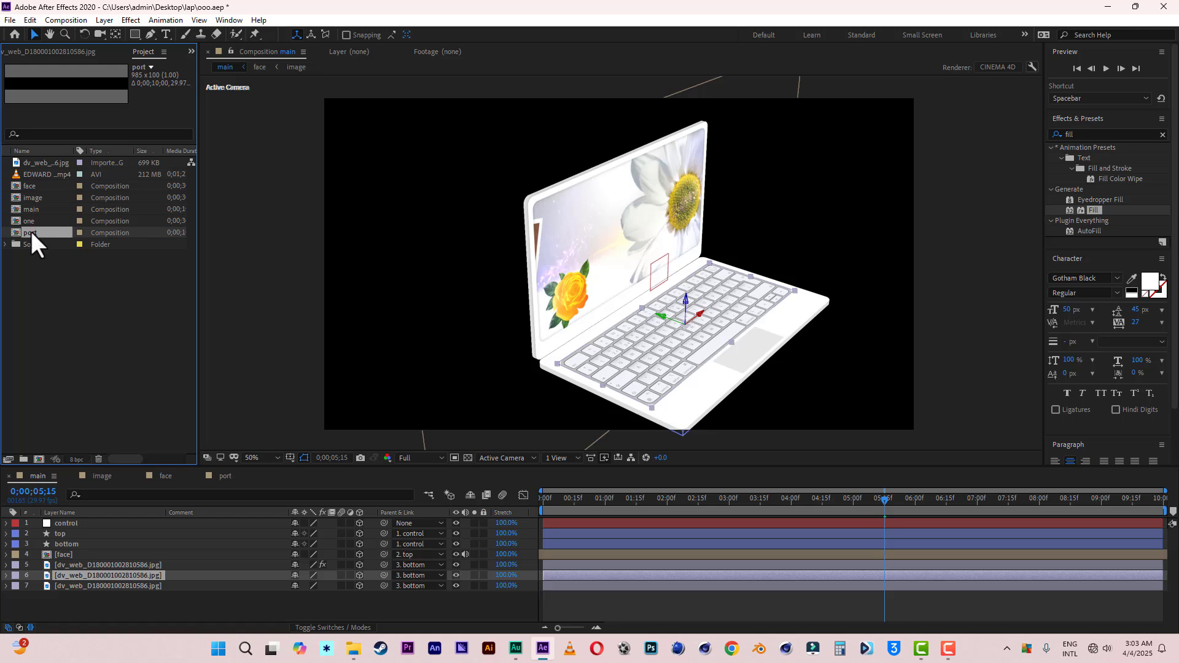
pyautogui.moveTo(31, 231); pyautogui.dragTo(109, 494)
pyautogui.moveTo(101, 570); pyautogui.dragTo(101, 575)
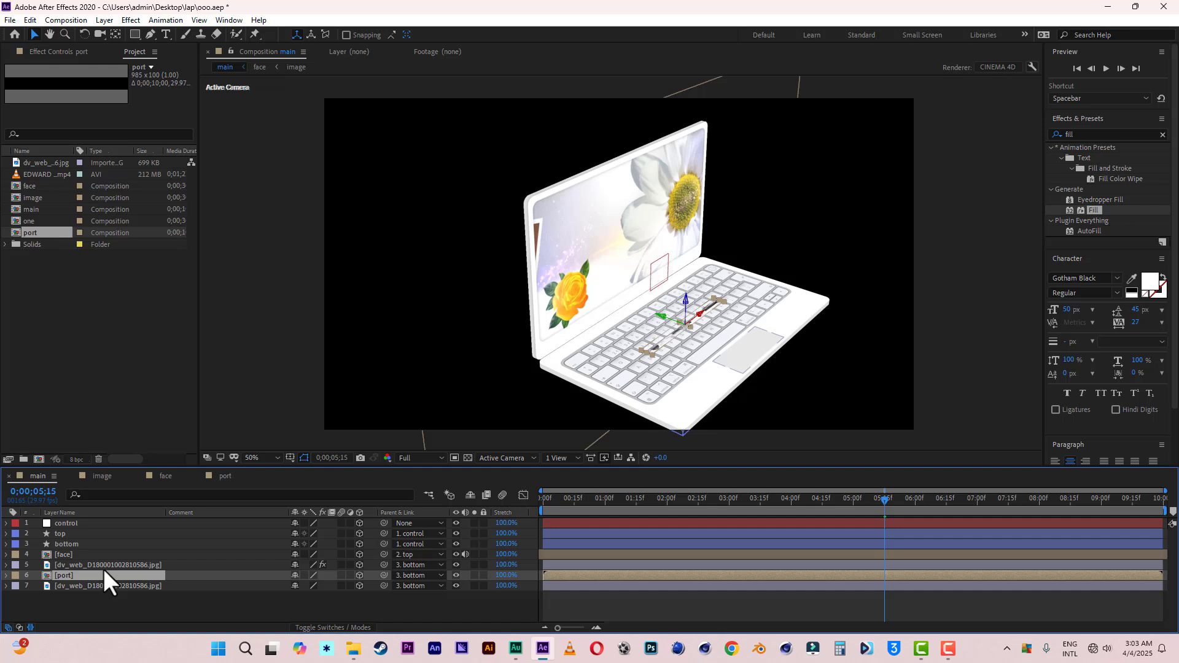
# Step: Set the port layer's X Rotation to 0° so that it stands upright
pyautogui.press('r')
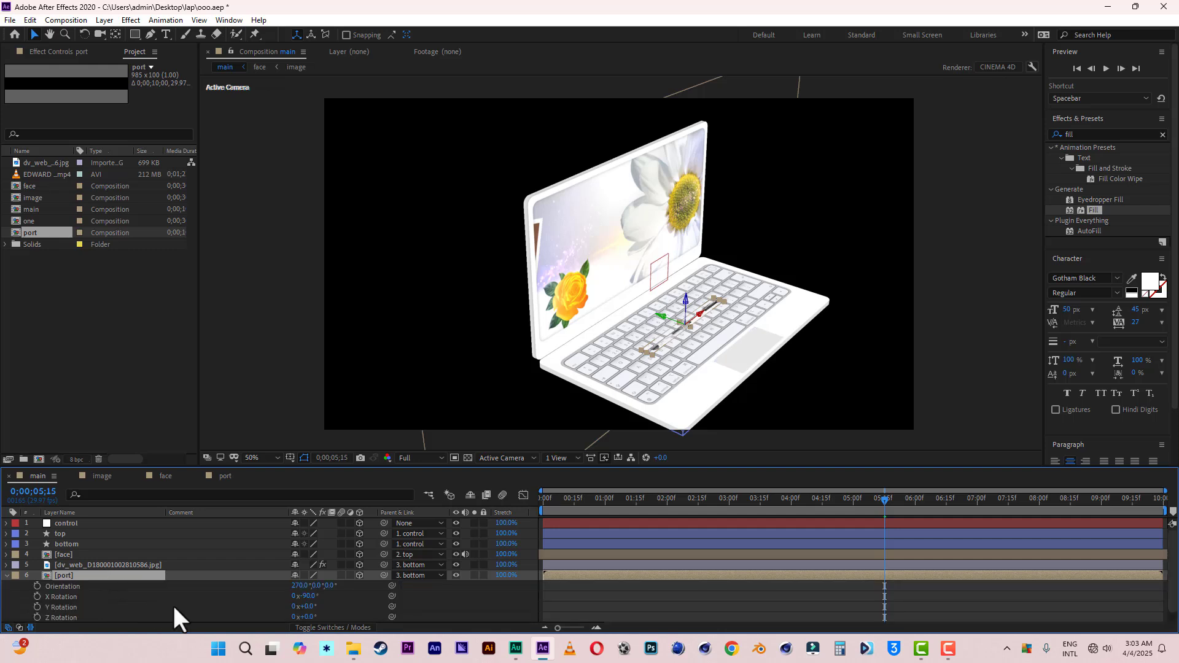
pyautogui.click(310, 597)
pyautogui.click(345, 608)
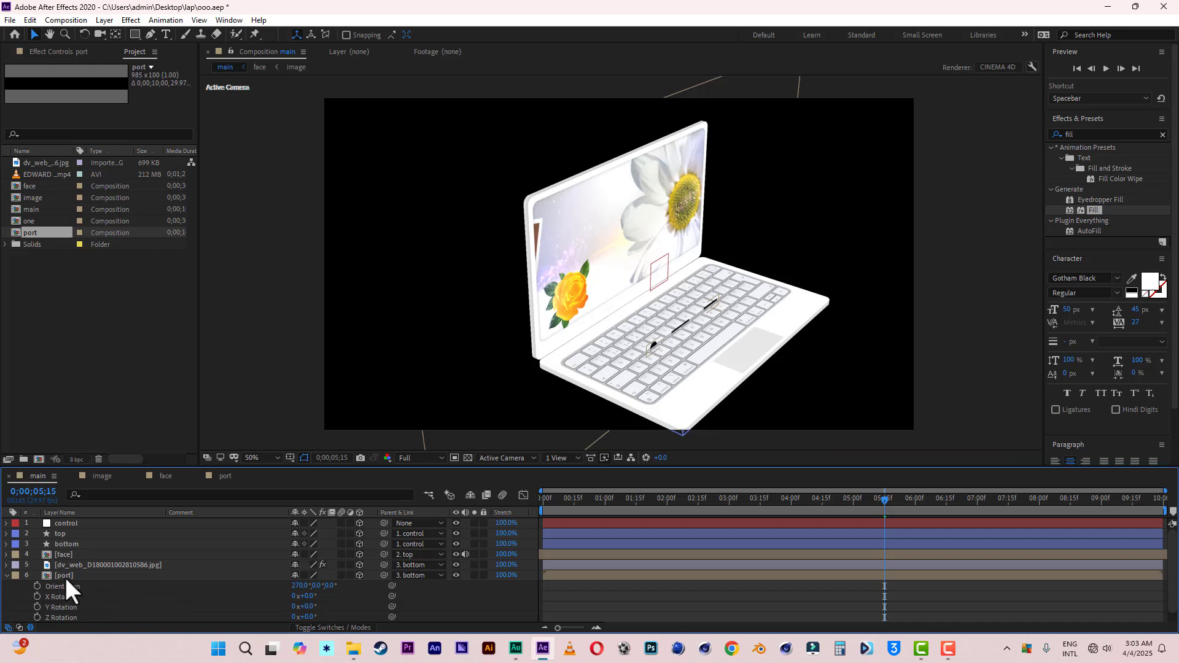
pyautogui.click(18, 577)
pyautogui.click(7, 576)
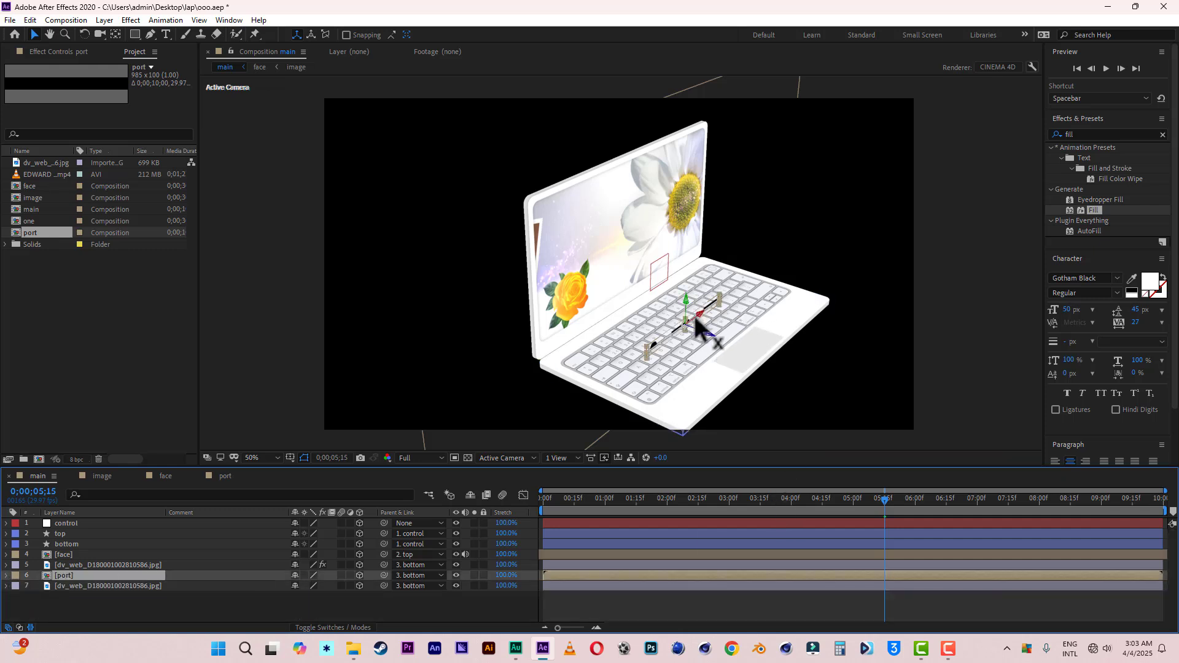
# Step: Move the port layer along its X axis toward the laptop base's left side and check it against the transparency grid
pyautogui.moveTo(695, 318); pyautogui.dragTo(627, 366)
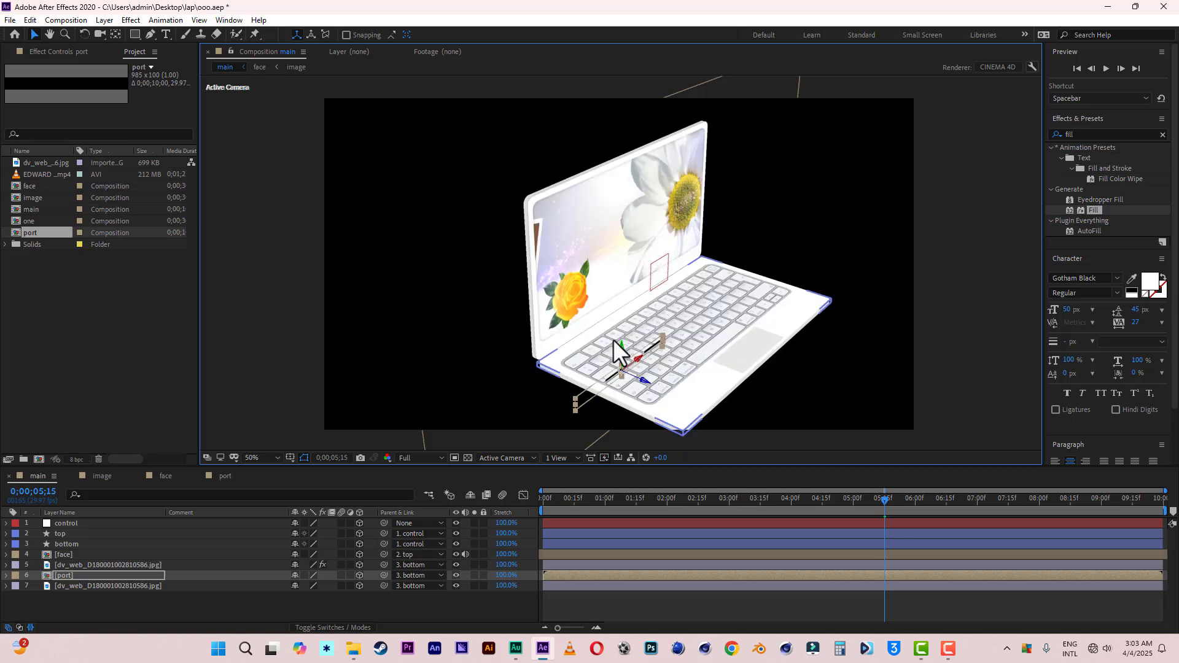
pyautogui.click(50, 33)
pyautogui.moveTo(737, 290); pyautogui.dragTo(711, 190)
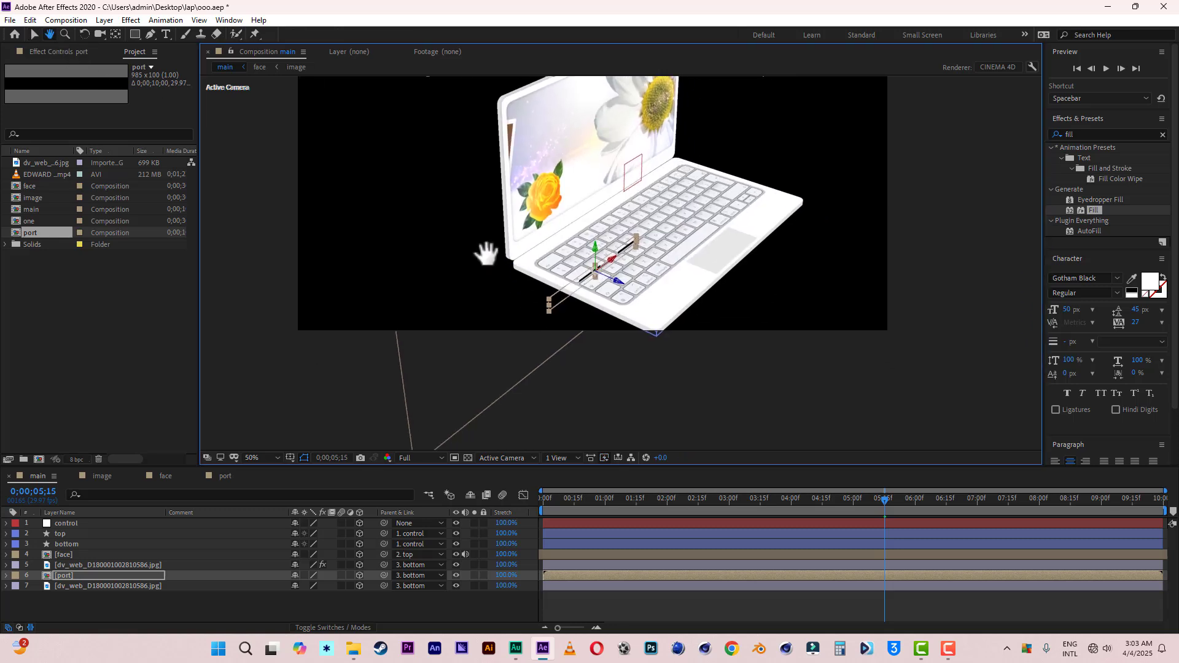
pyautogui.click(36, 35)
pyautogui.click(115, 611)
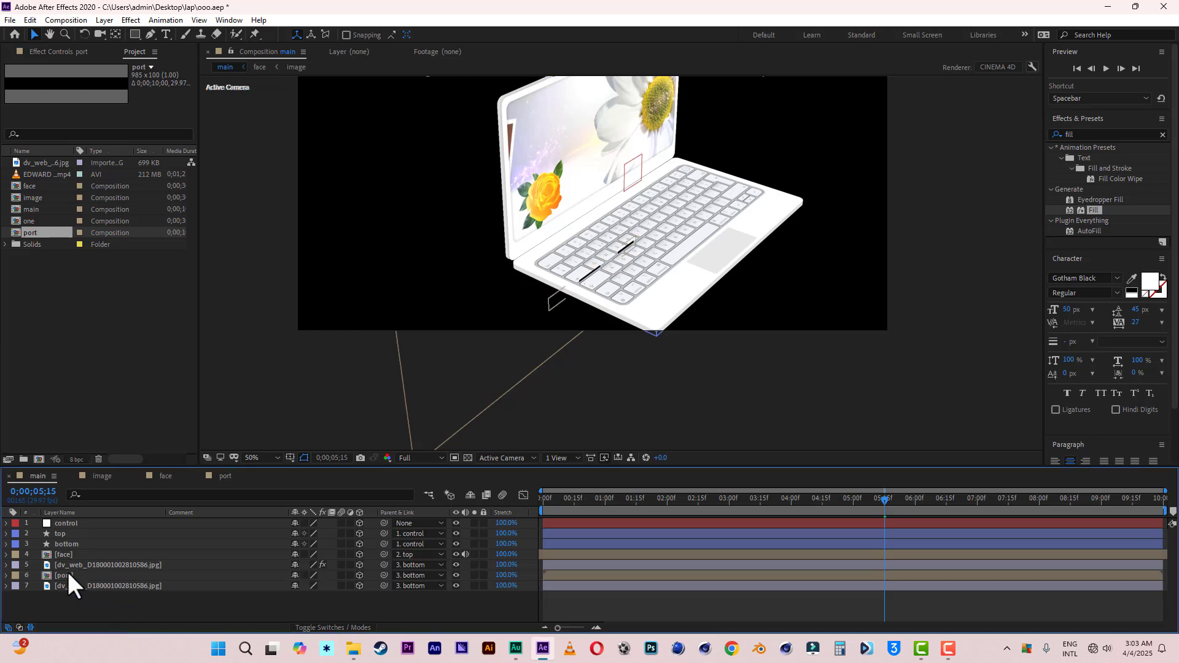
pyautogui.click(469, 457)
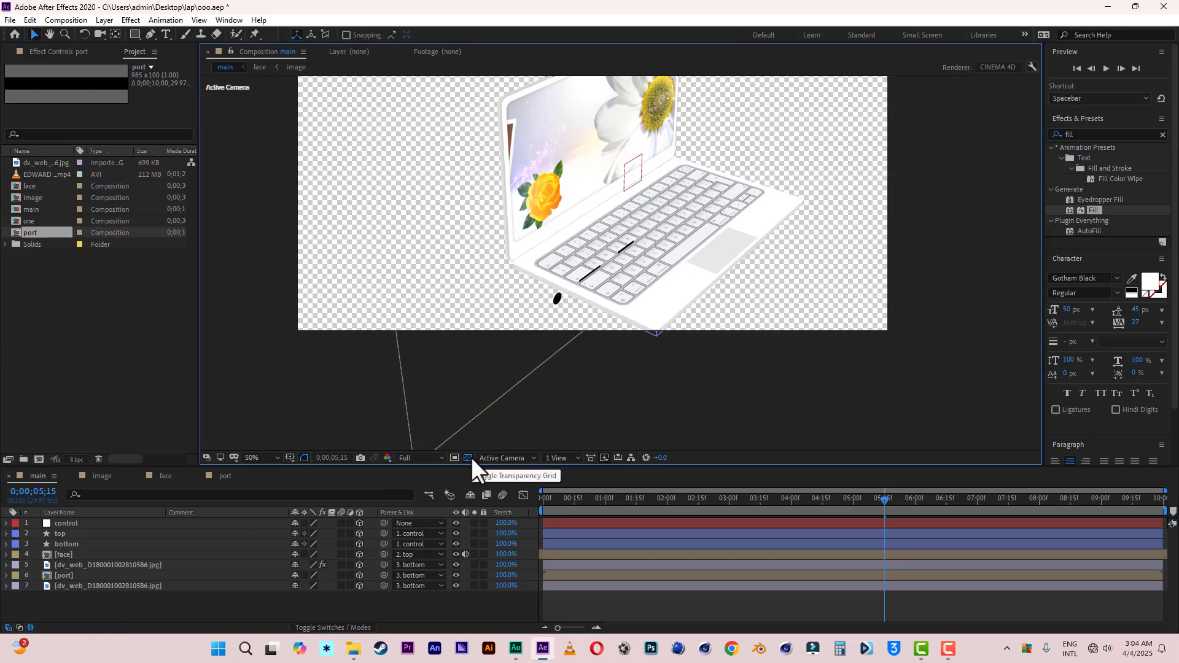
pyautogui.click(469, 457)
# Step: Set the port layer's Y Rotation to 90° to align it with the side of the laptop base
pyautogui.click(63, 576)
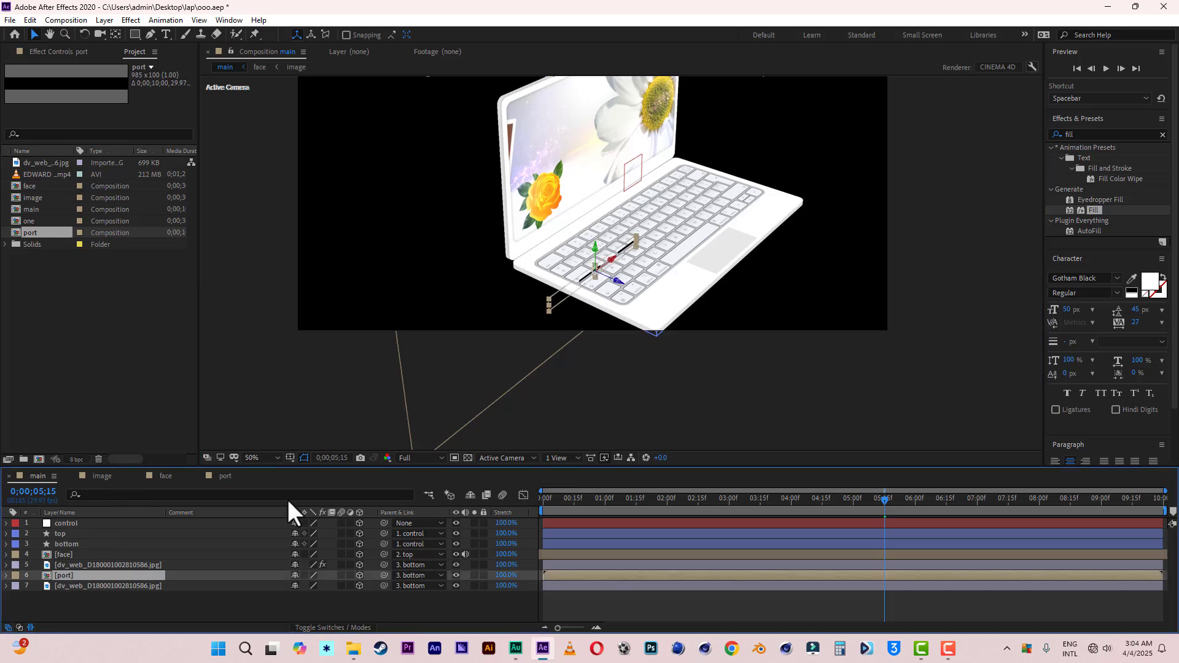
pyautogui.press('r')
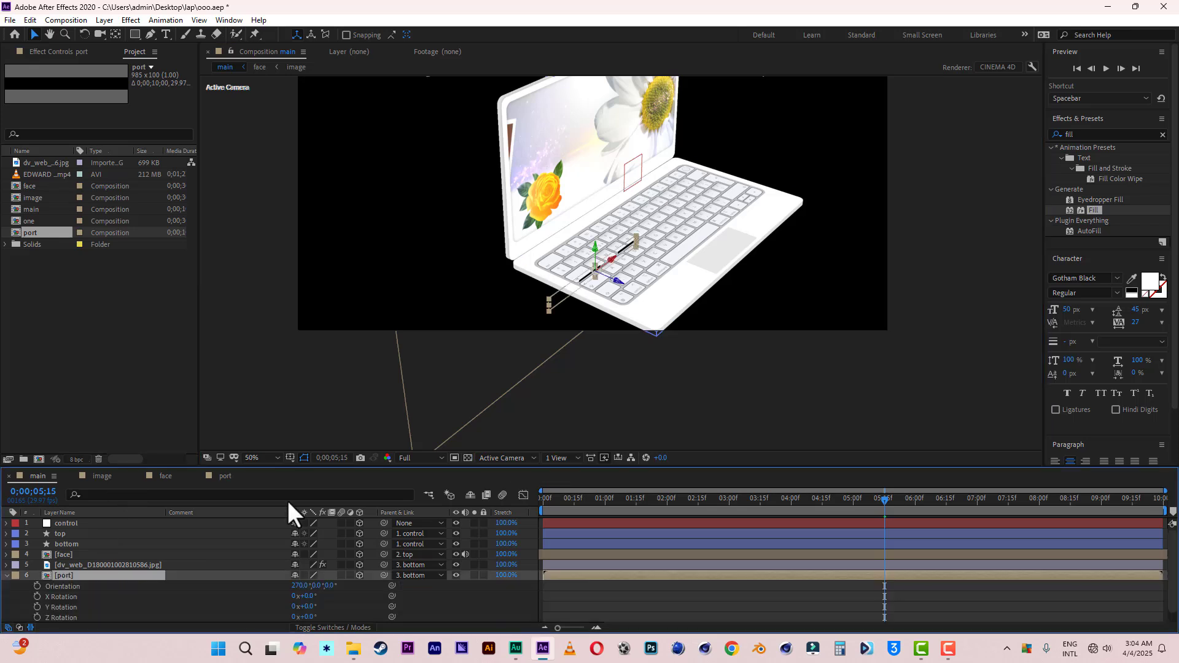
pyautogui.moveTo(321, 608); pyautogui.dragTo(347, 607)
pyautogui.click(313, 607)
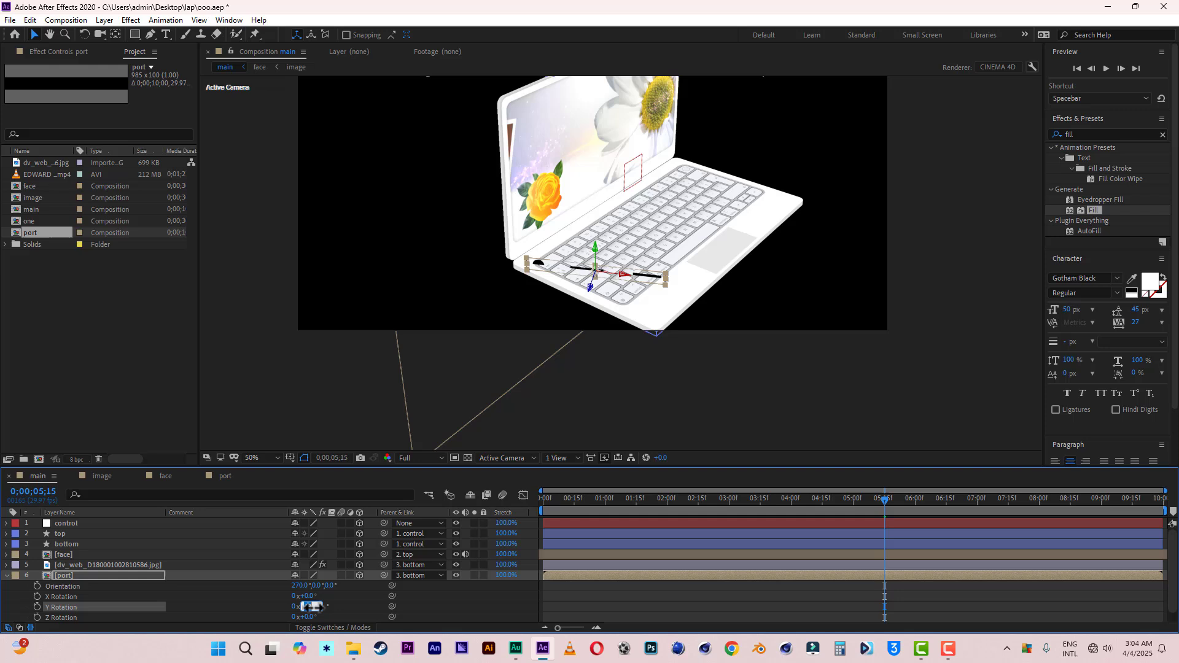
pyautogui.click(345, 609)
pyautogui.click(74, 578)
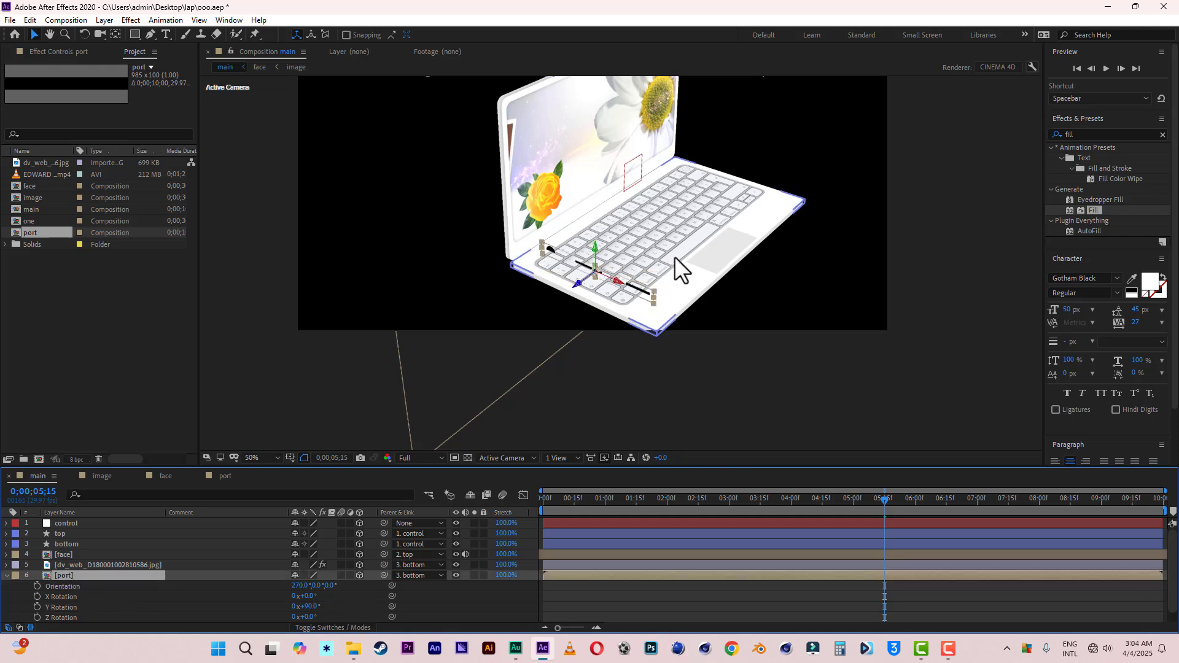
# Step: Move the port layer along its Z axis out onto the side face of the laptop base
pyautogui.moveTo(579, 287); pyautogui.dragTo(548, 308)
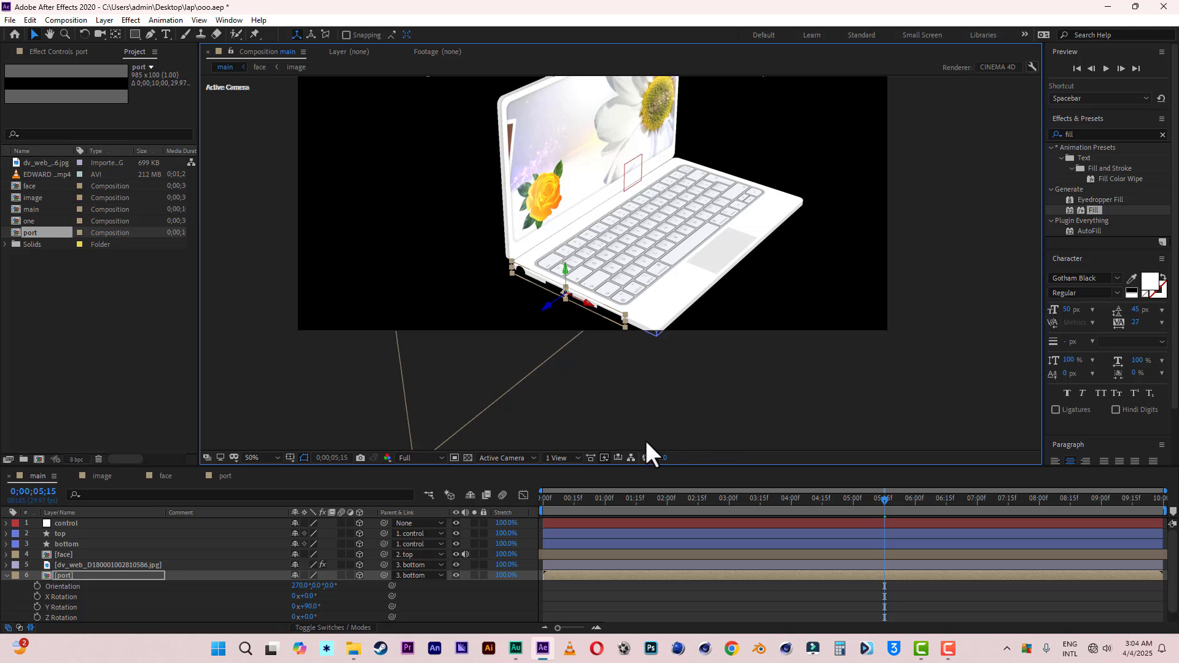
pyautogui.click(511, 458)
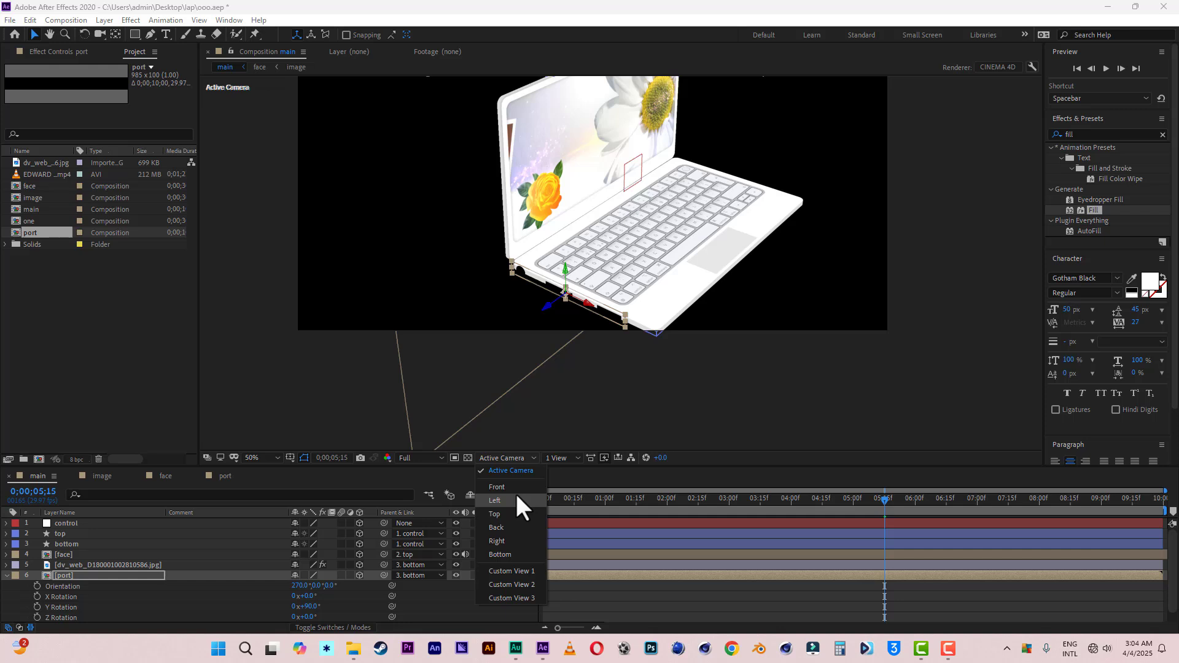
pyautogui.click(508, 391)
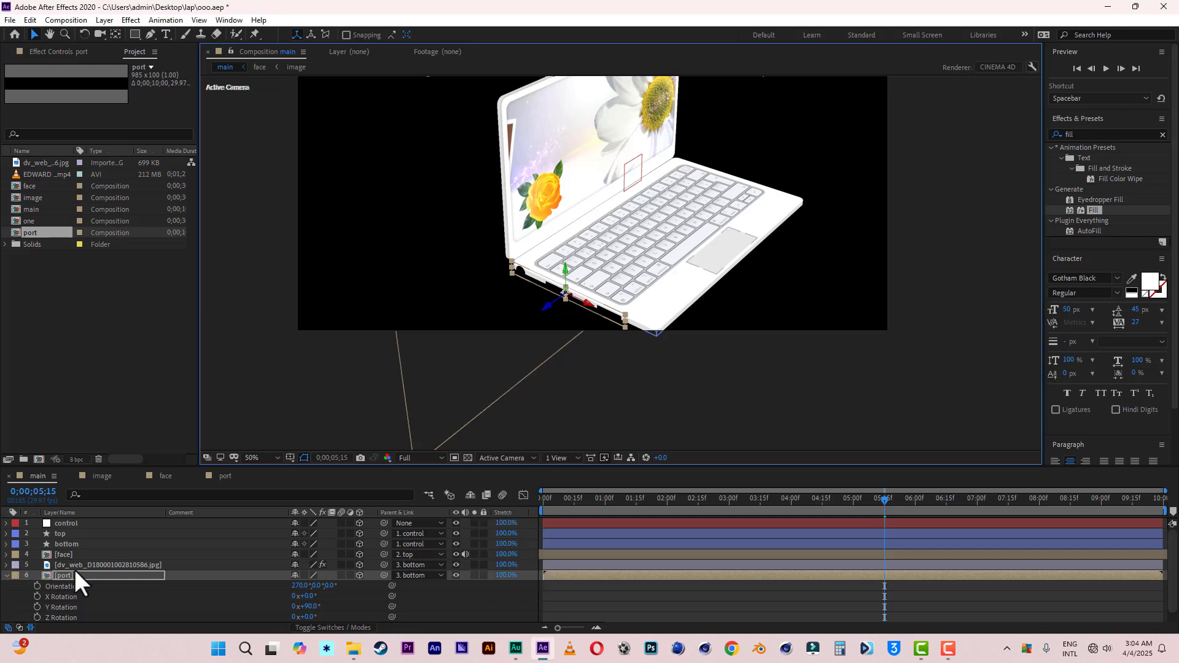
# Step: Set the port layer's Scale to 30% on all axes
pyautogui.press('s')
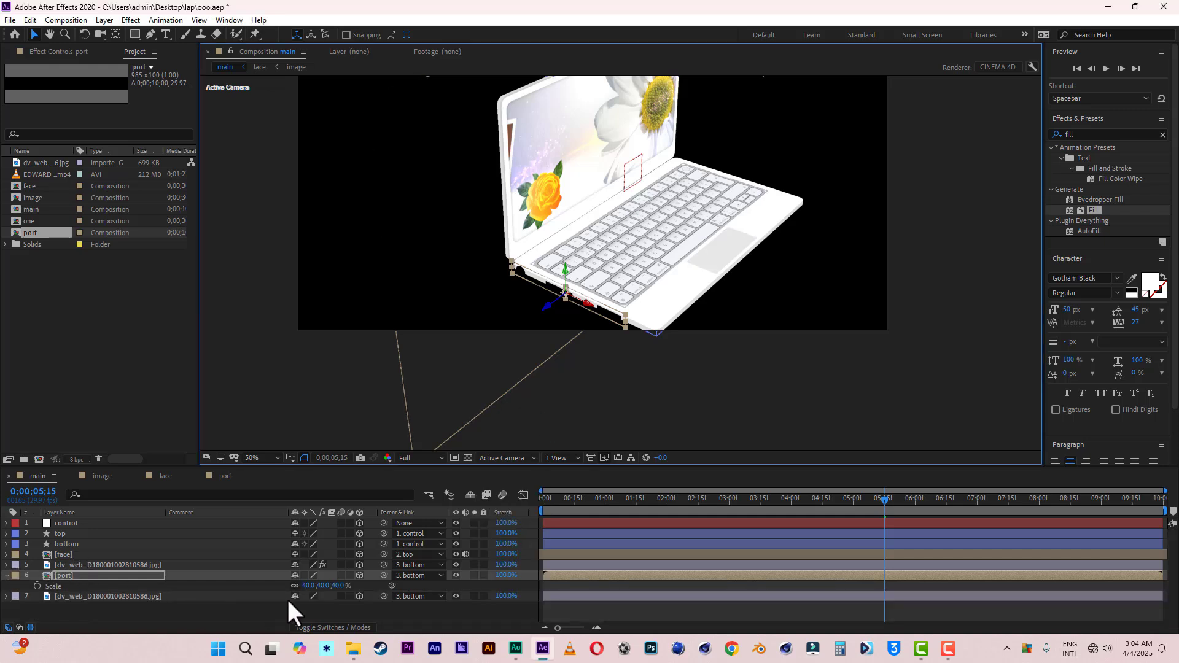
pyautogui.click(338, 585)
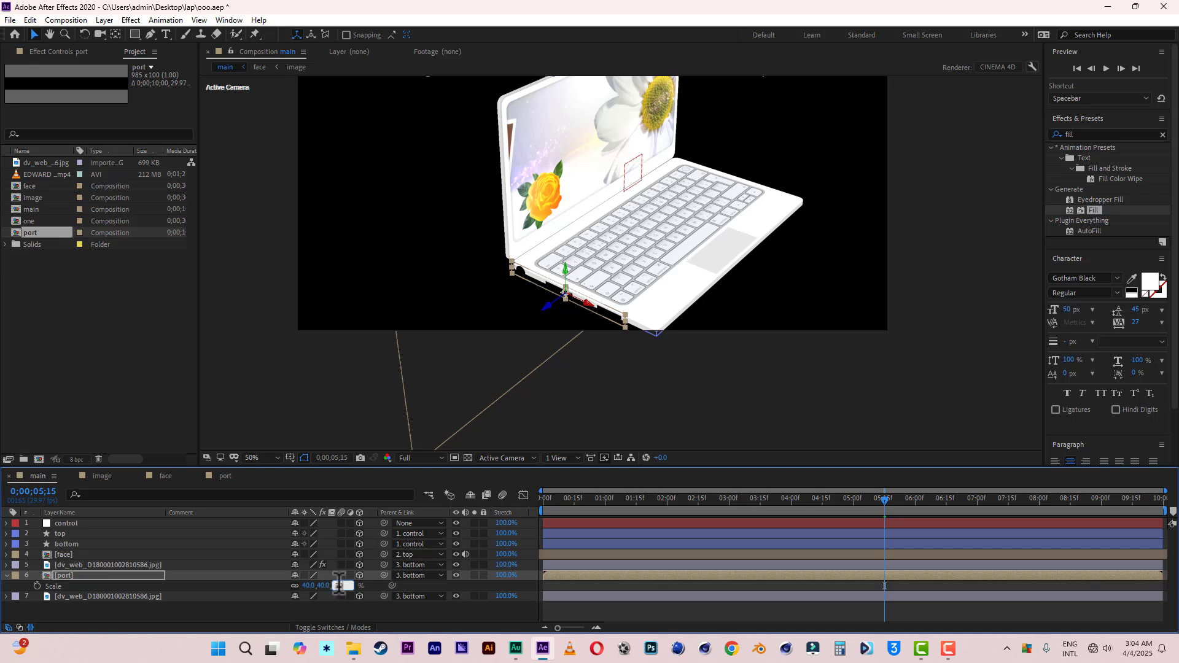
pyautogui.press('Return')
pyautogui.click(213, 580)
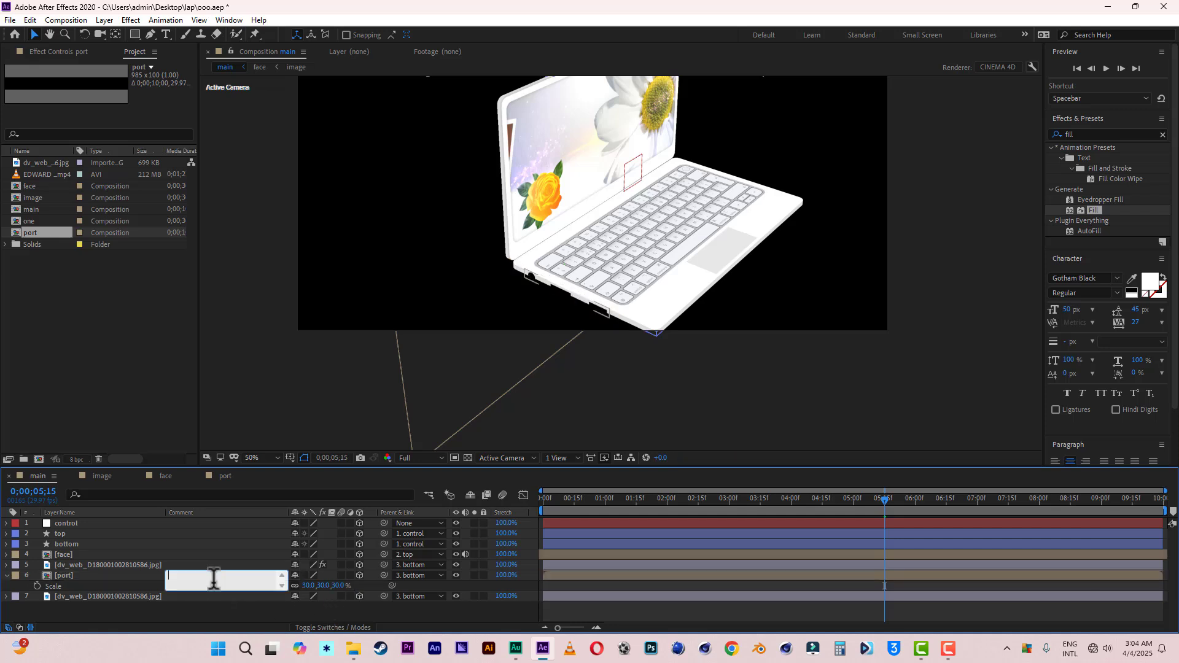
# Step: Shift the port layer along the base's side toward the hinge and adjust its Z and Y position to fit the edge
pyautogui.click(75, 576)
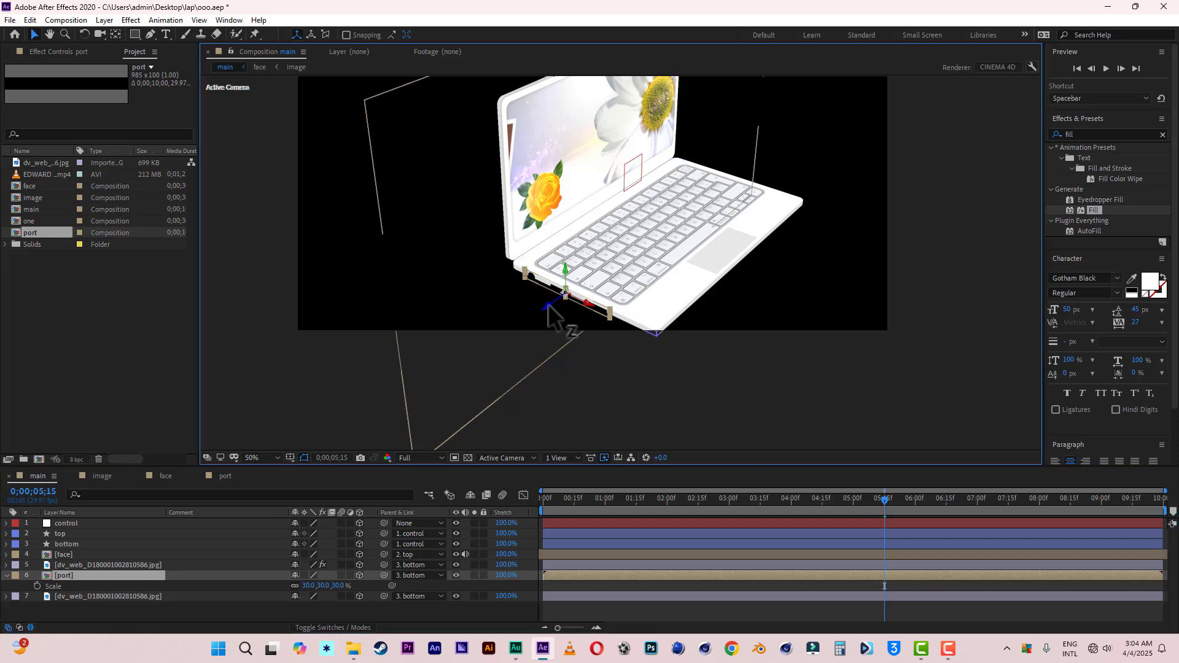
pyautogui.moveTo(550, 310); pyautogui.dragTo(558, 316)
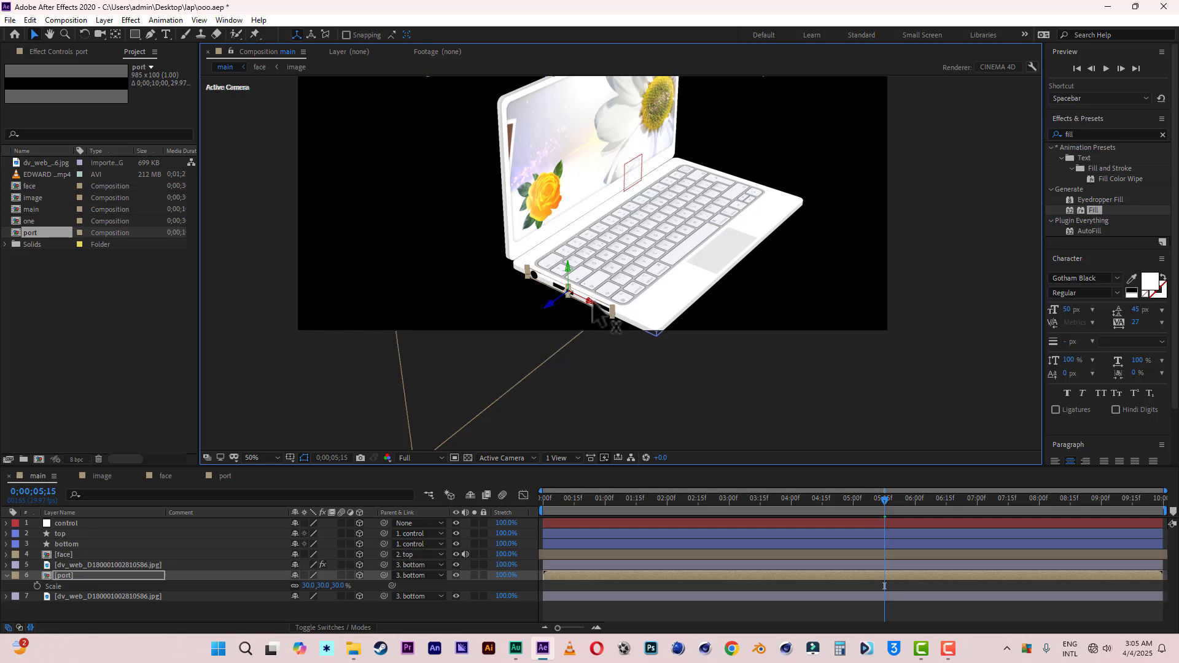
pyautogui.moveTo(596, 305); pyautogui.dragTo(577, 305)
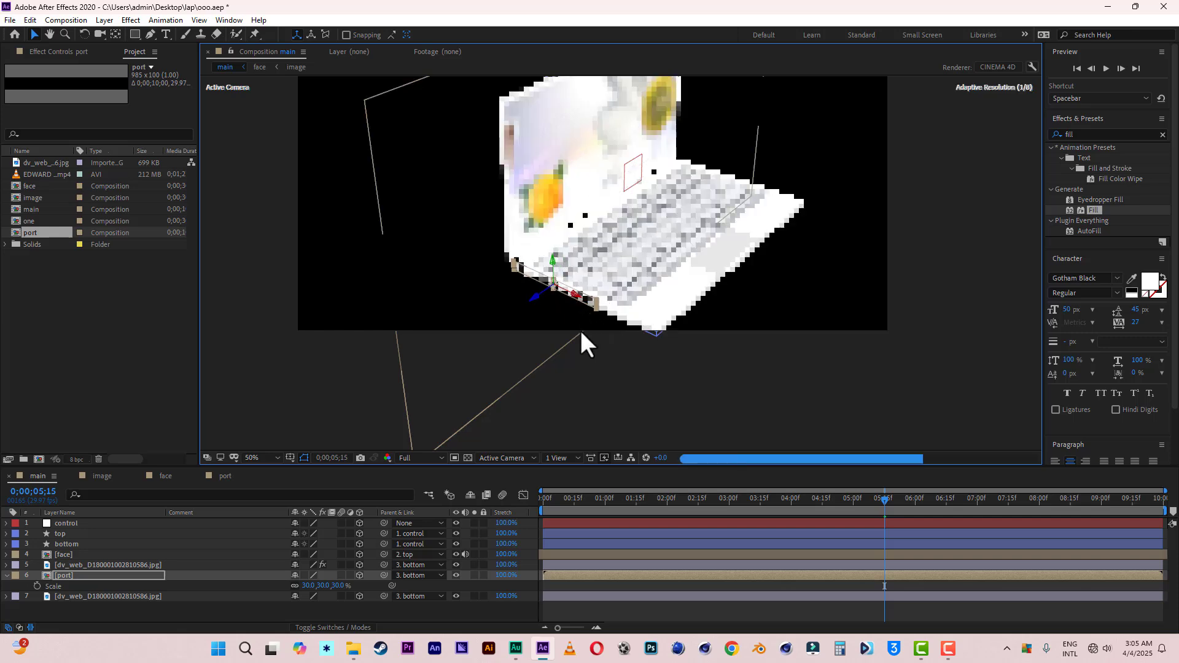
pyautogui.scroll(2, 581, 329)
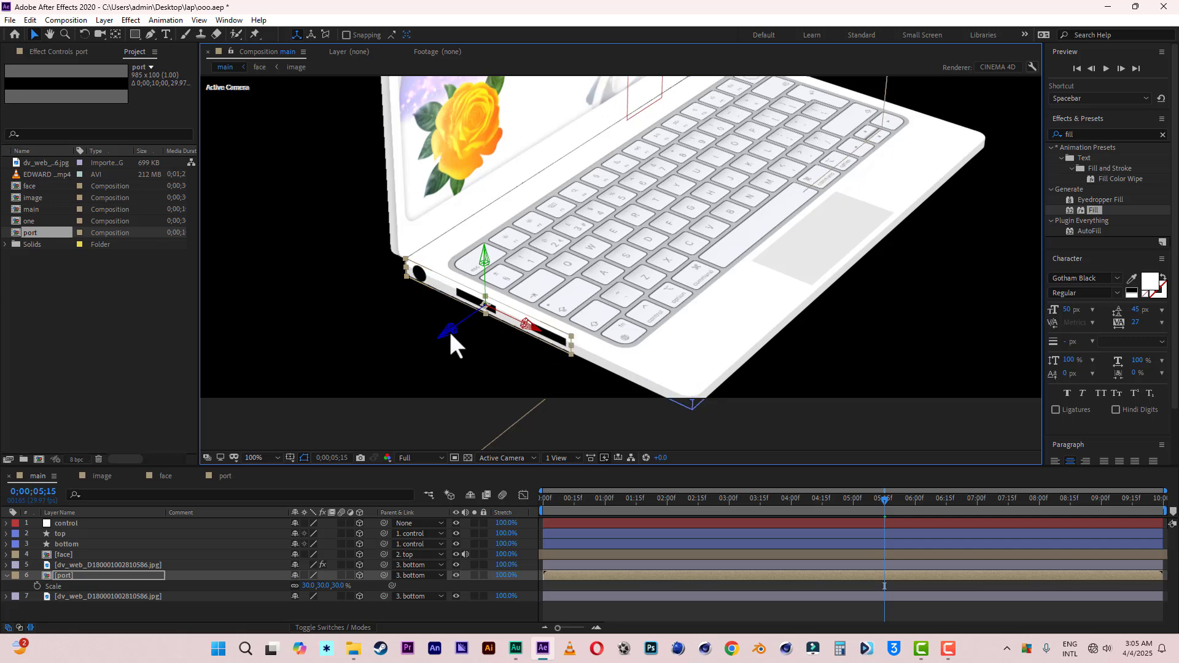
pyautogui.moveTo(450, 333); pyautogui.dragTo(451, 336)
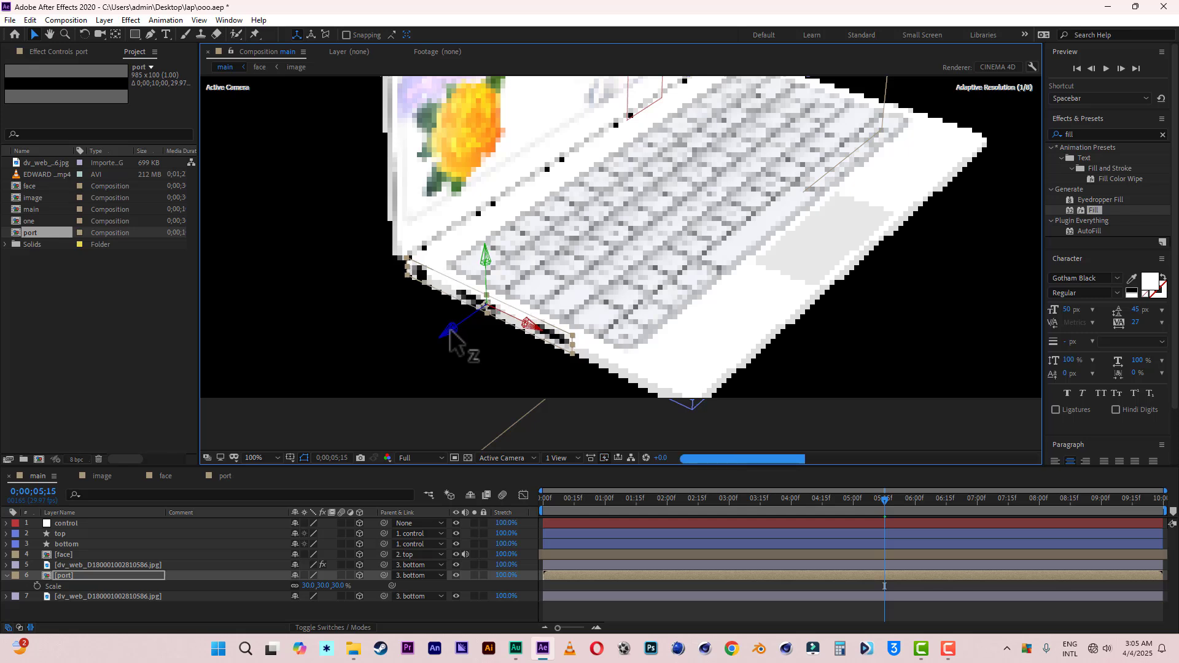
pyautogui.click(487, 260)
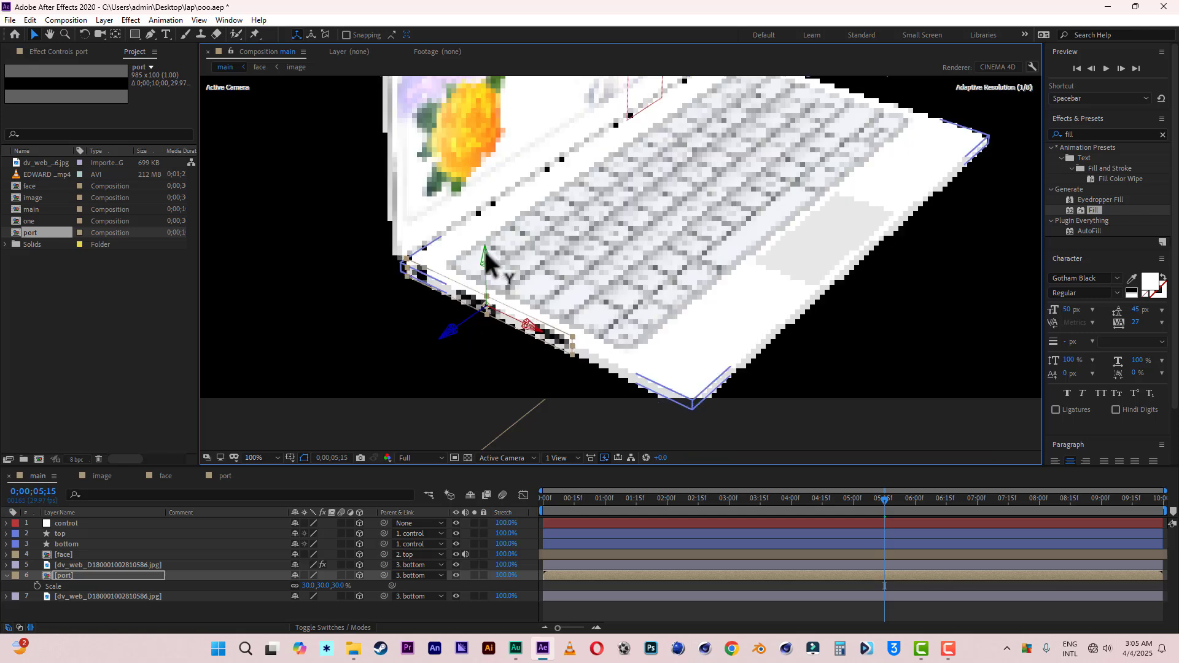
# Step: Reduce the port layer's Scale to 20% on all axes
pyautogui.click(340, 585)
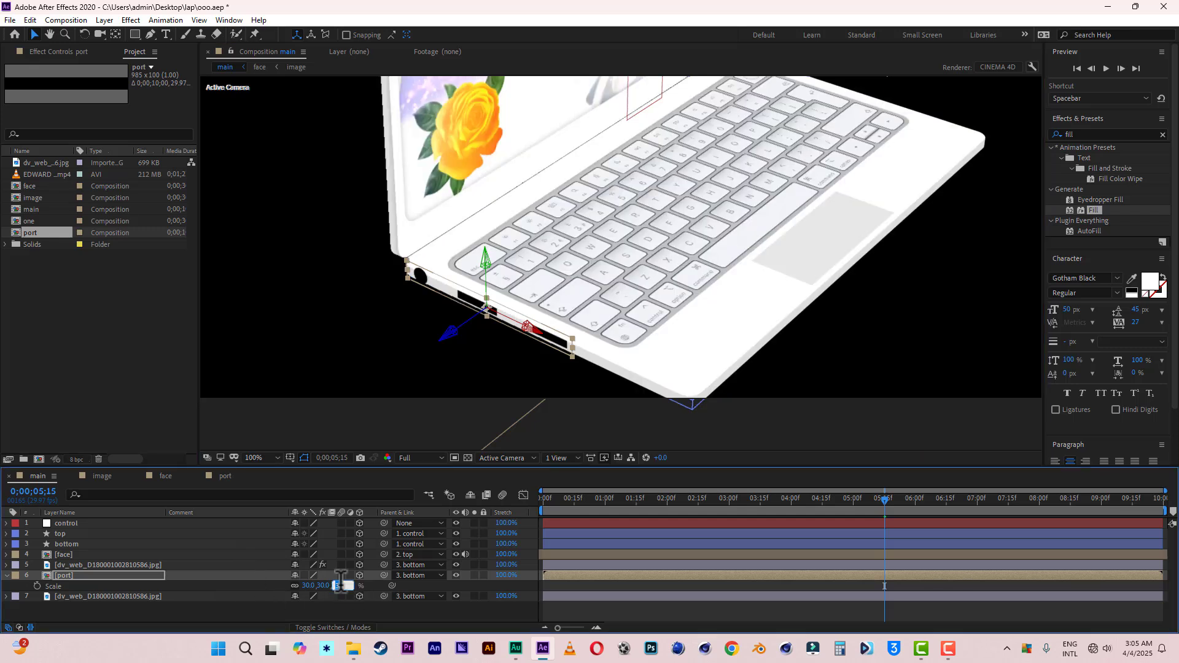
pyautogui.write('20')
pyautogui.press('Return')
pyautogui.click(343, 608)
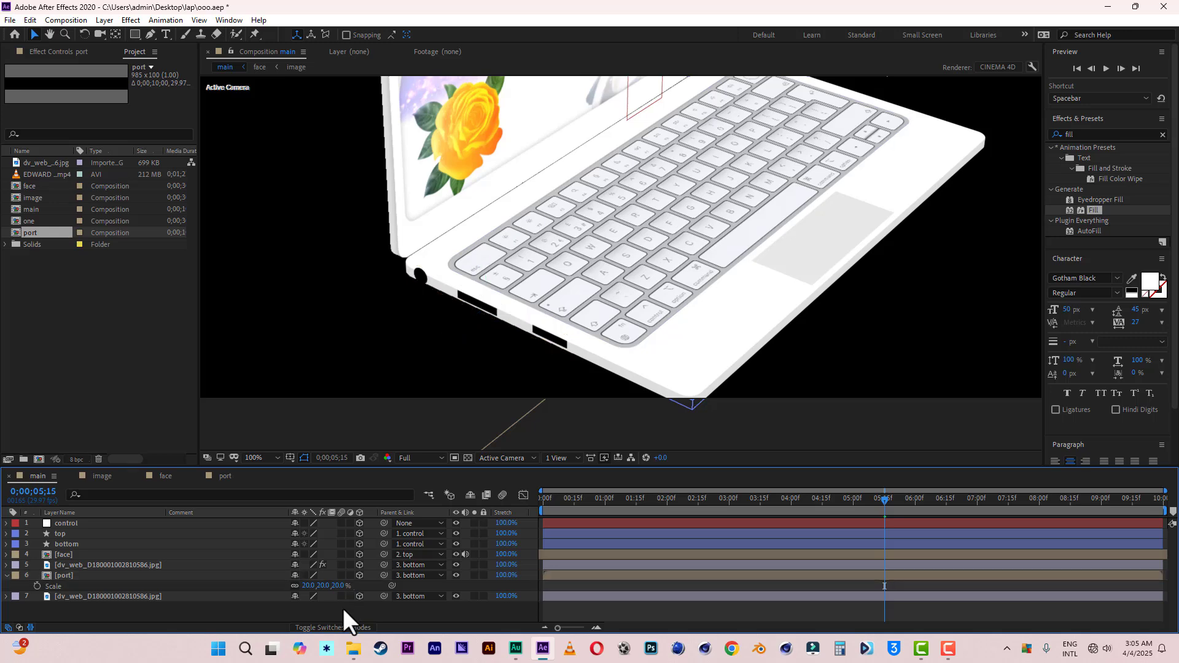
# Step: Move the port layer along its X axis closer to the hinge and nudge it up along Y to centre it on the base's edge
pyautogui.click(64, 575)
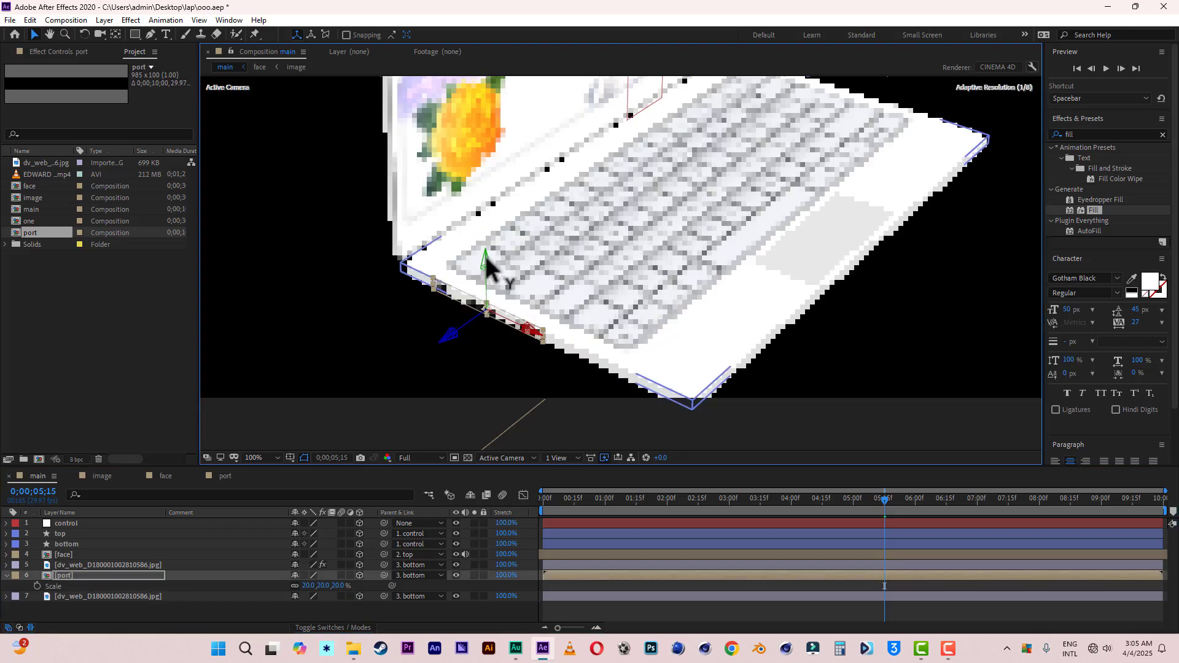
pyautogui.moveTo(519, 331); pyautogui.dragTo(504, 324)
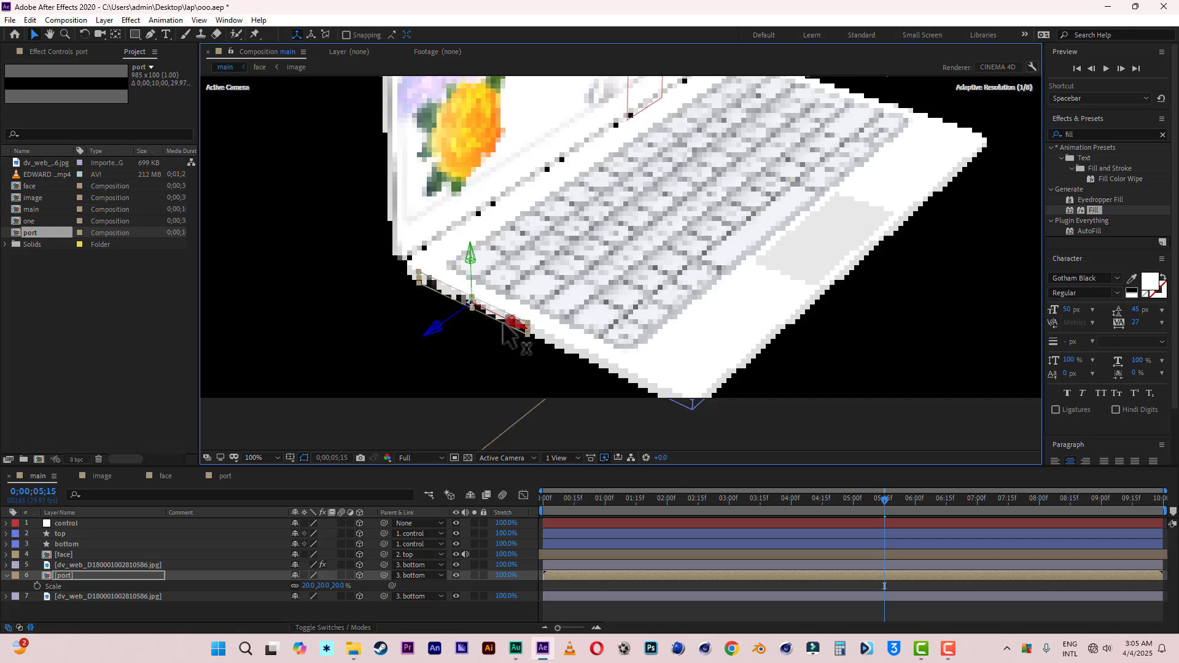
pyautogui.click(284, 606)
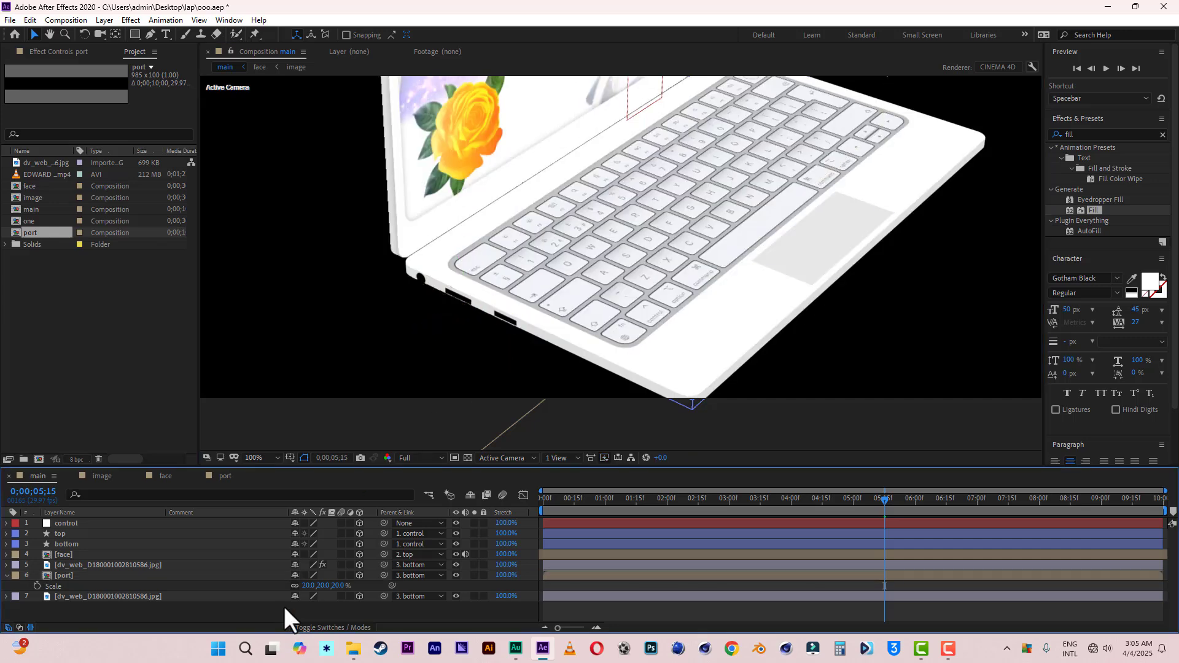
pyautogui.click(123, 577)
pyautogui.press('.')
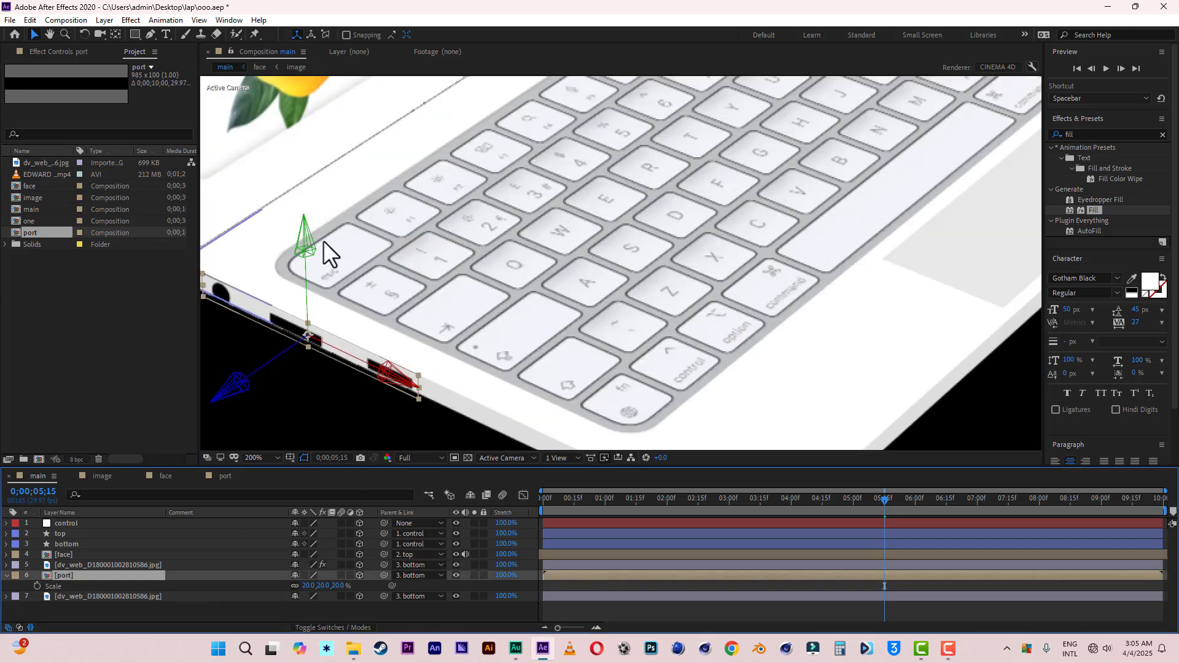
pyautogui.moveTo(304, 246); pyautogui.dragTo(301, 241)
pyautogui.press(',')
pyautogui.click(234, 612)
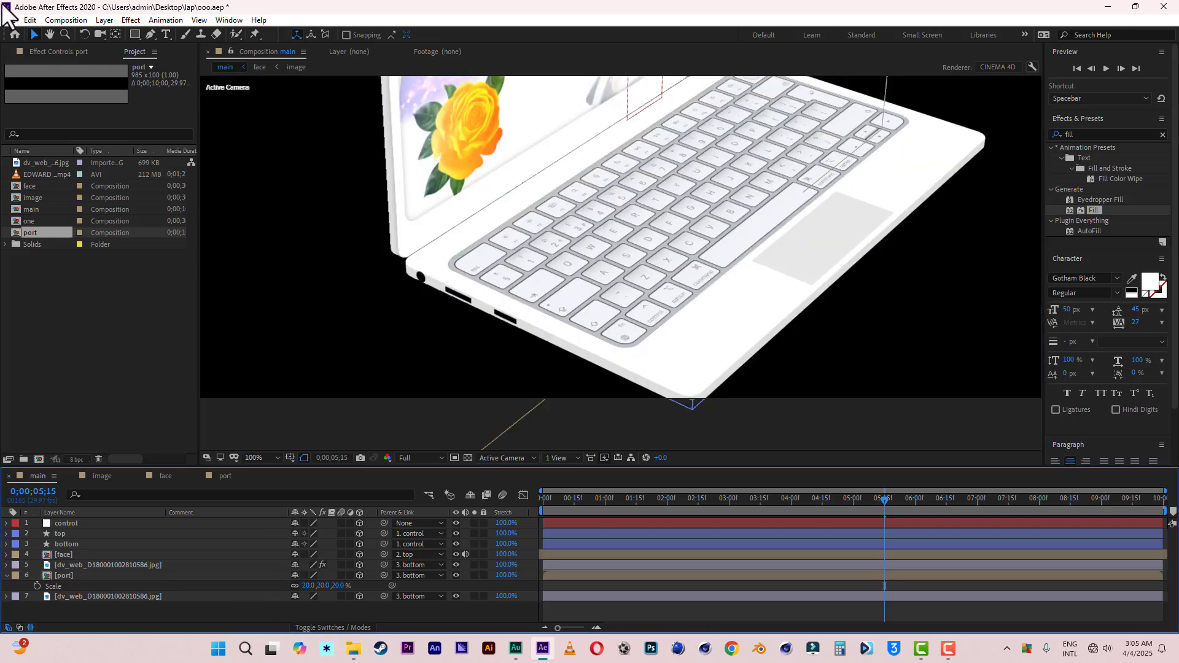
# Step: Save the project and fit the whole composition in the viewer
pyautogui.click(10, 20)
pyautogui.click(30, 135)
pyautogui.click(270, 457)
pyautogui.click(278, 256)
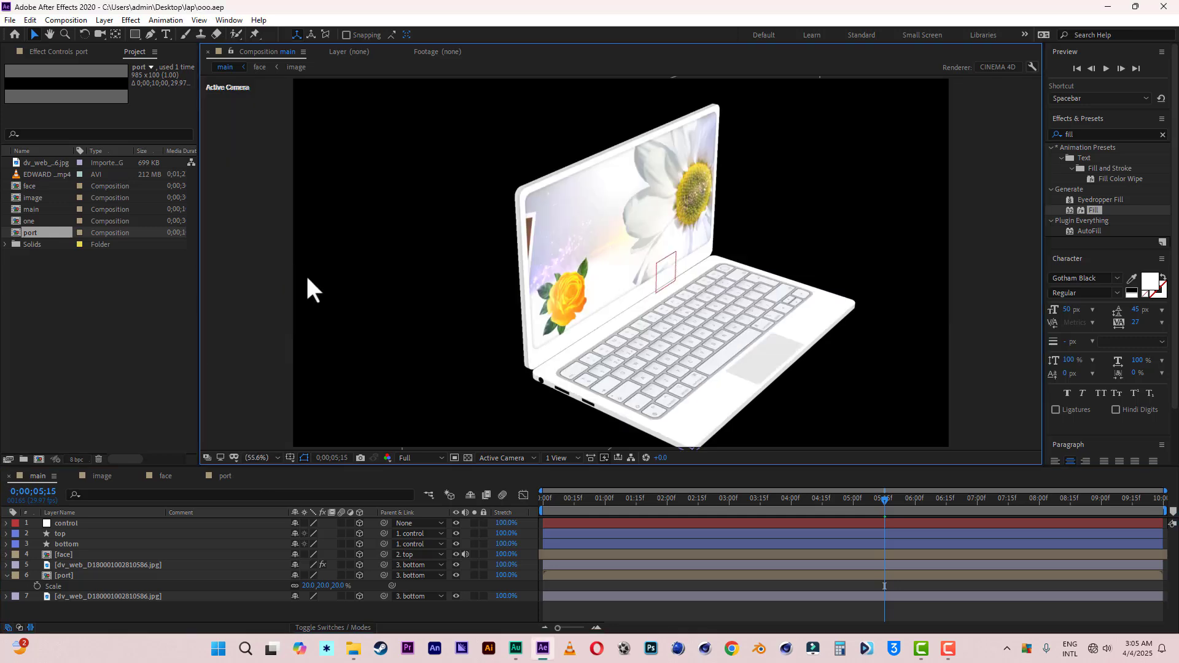
# Step: Shorten the main composition's work area so that it ends at about 6 seconds
pyautogui.click(50, 34)
pyautogui.moveTo(731, 291); pyautogui.dragTo(731, 270)
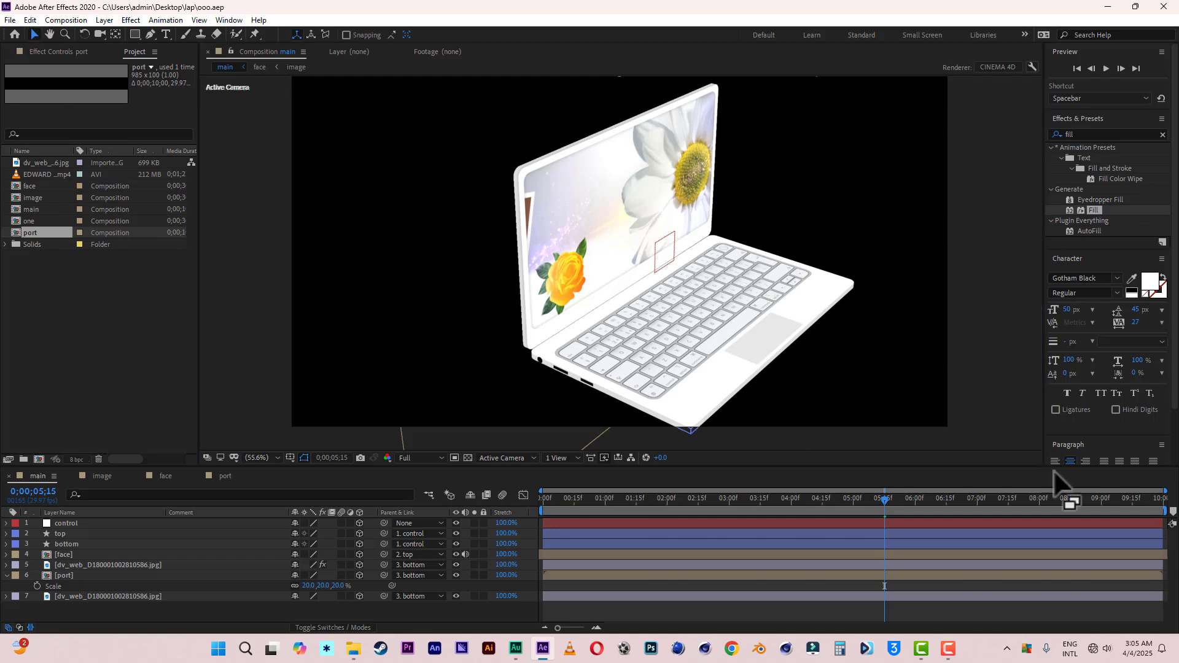
pyautogui.moveTo(1166, 511); pyautogui.dragTo(933, 512)
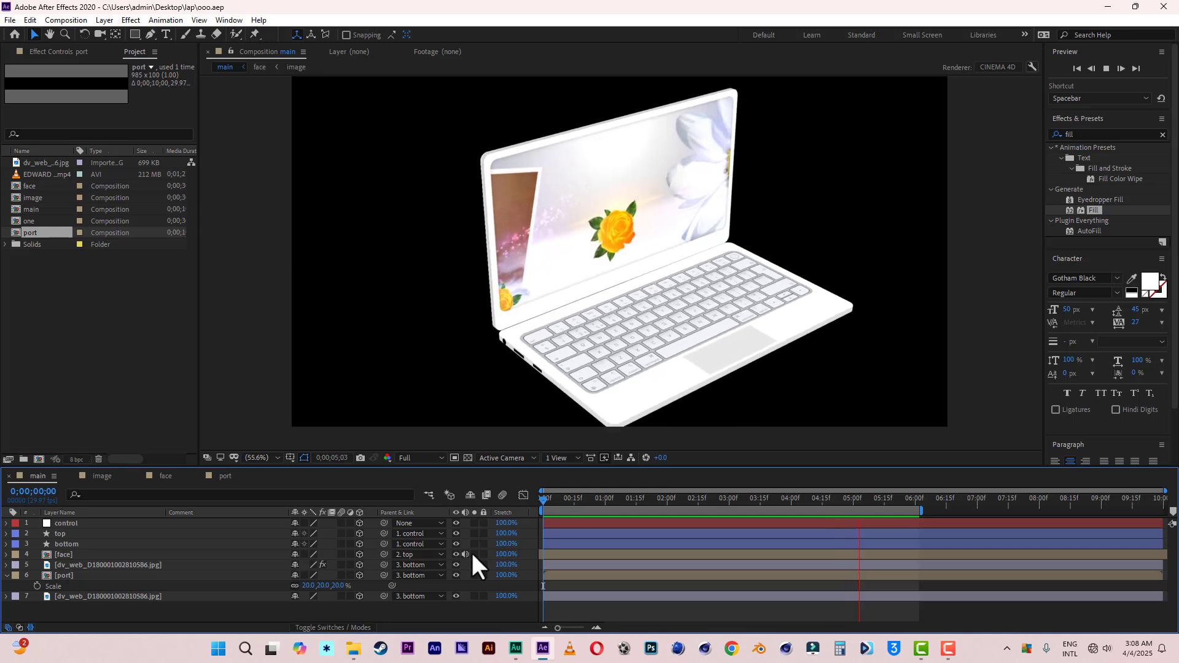
# Step: Select the control layer and preview the laptop animation from the start of the timeline
pyautogui.click(676, 503)
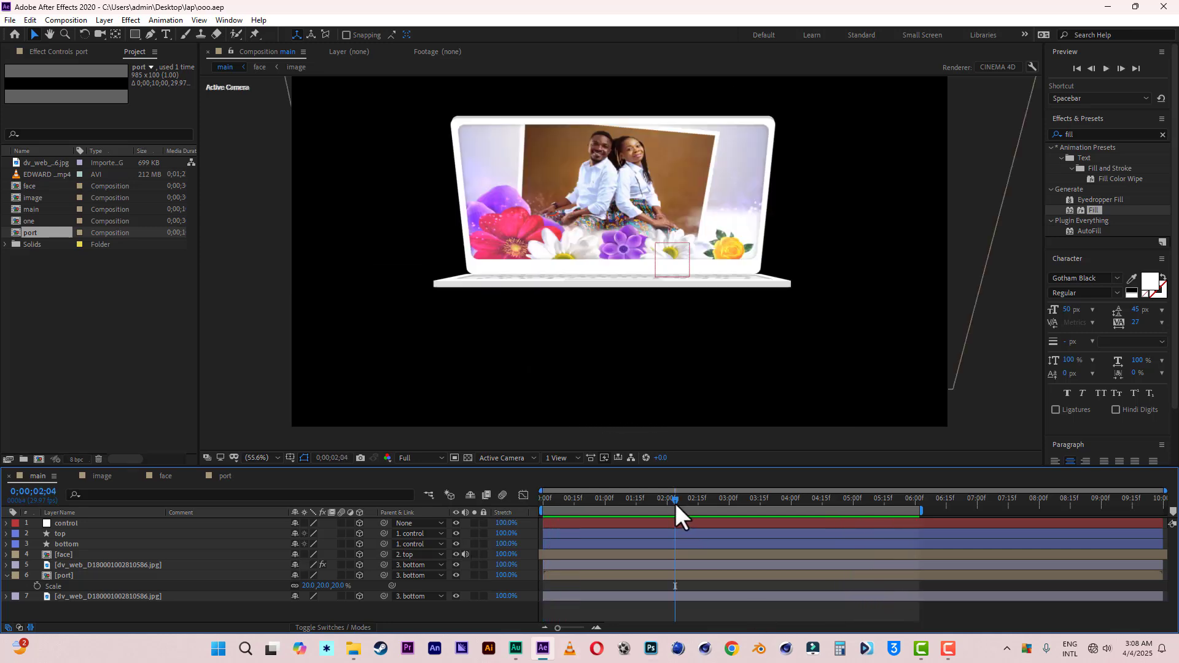
pyautogui.click(68, 525)
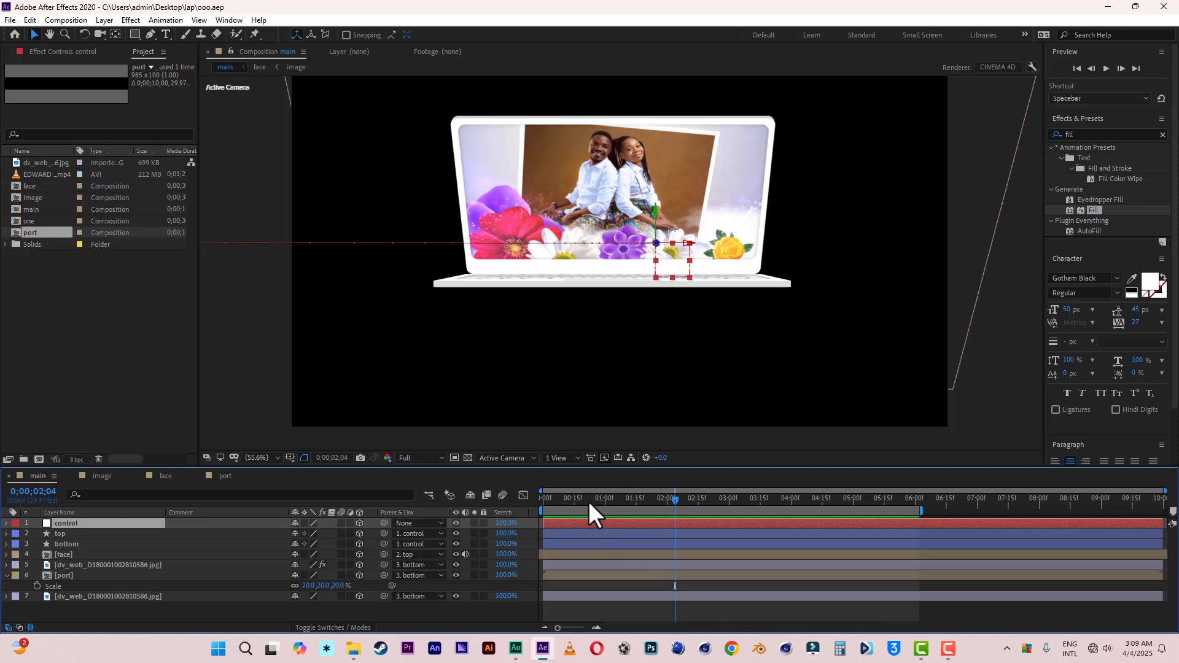
pyautogui.moveTo(588, 501); pyautogui.dragTo(516, 501)
pyautogui.press('space')
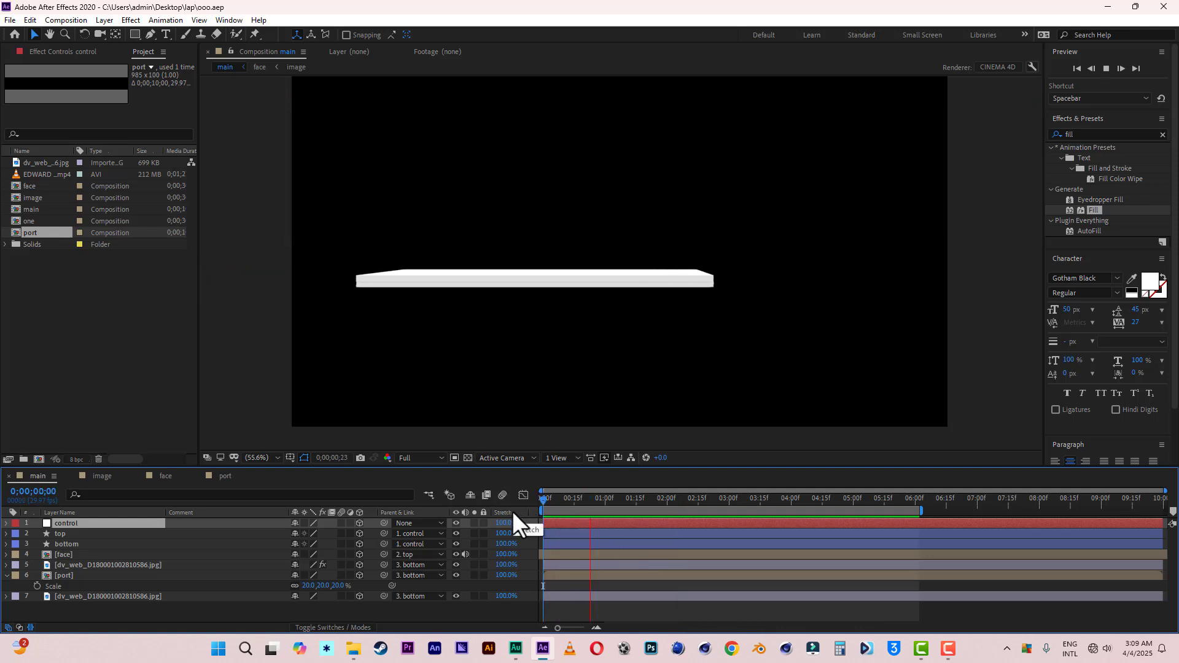